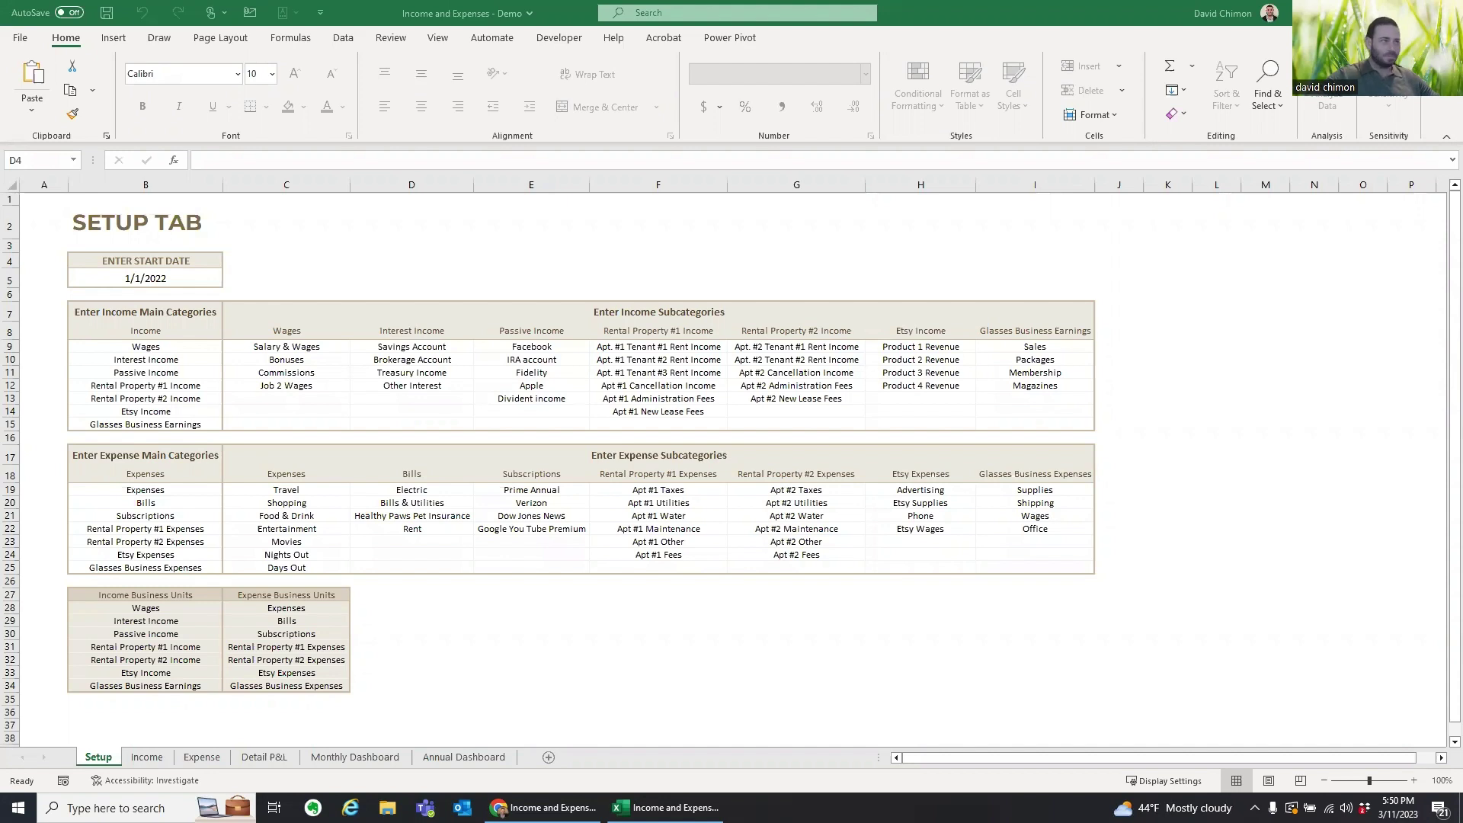
Step: Look over the Setup sheet's expense category table, followed by the Income and Expense transaction sheets
left_click(501, 662)
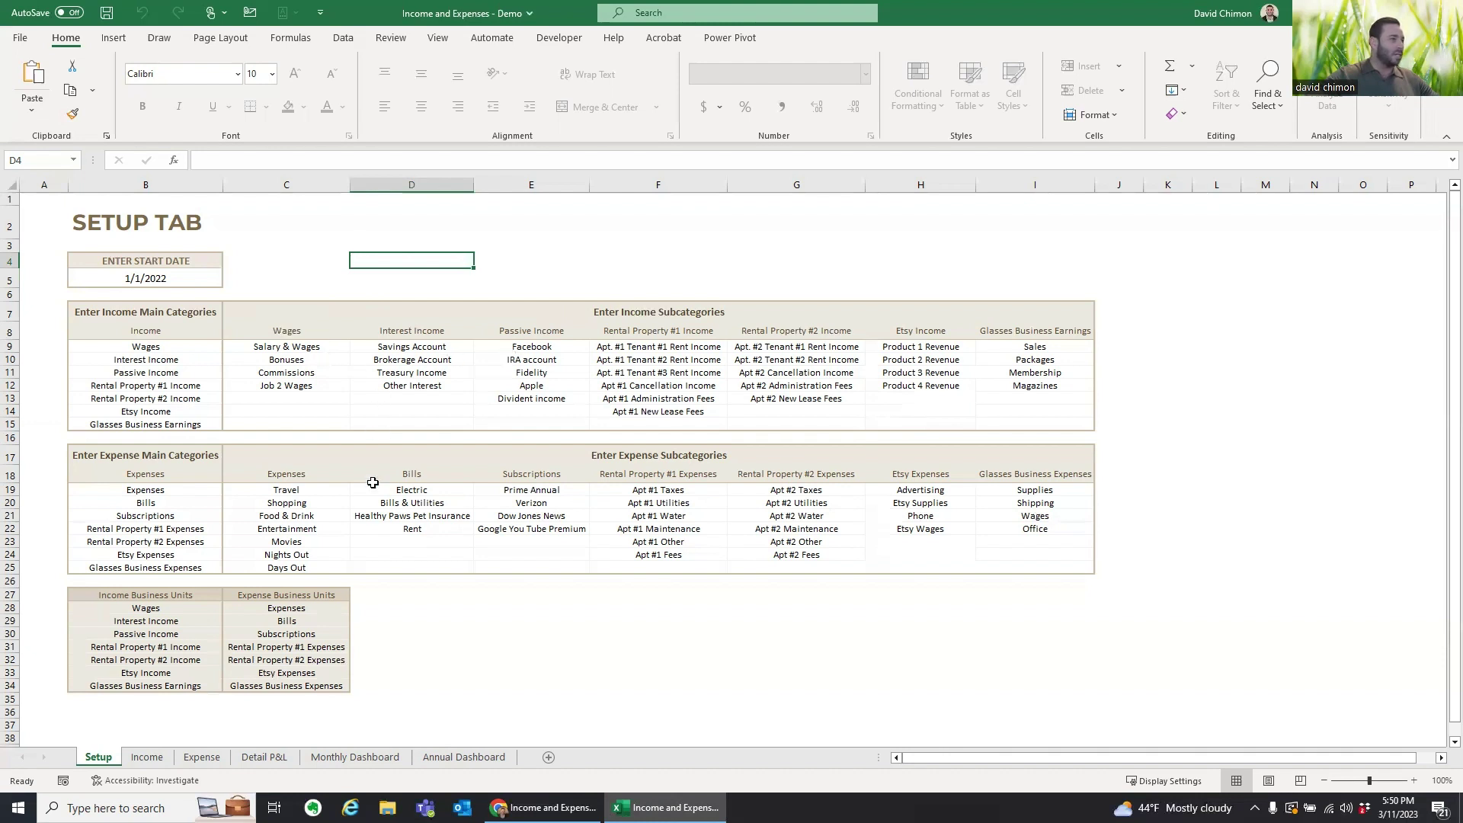
left_click_drag(9, 314, 10, 555)
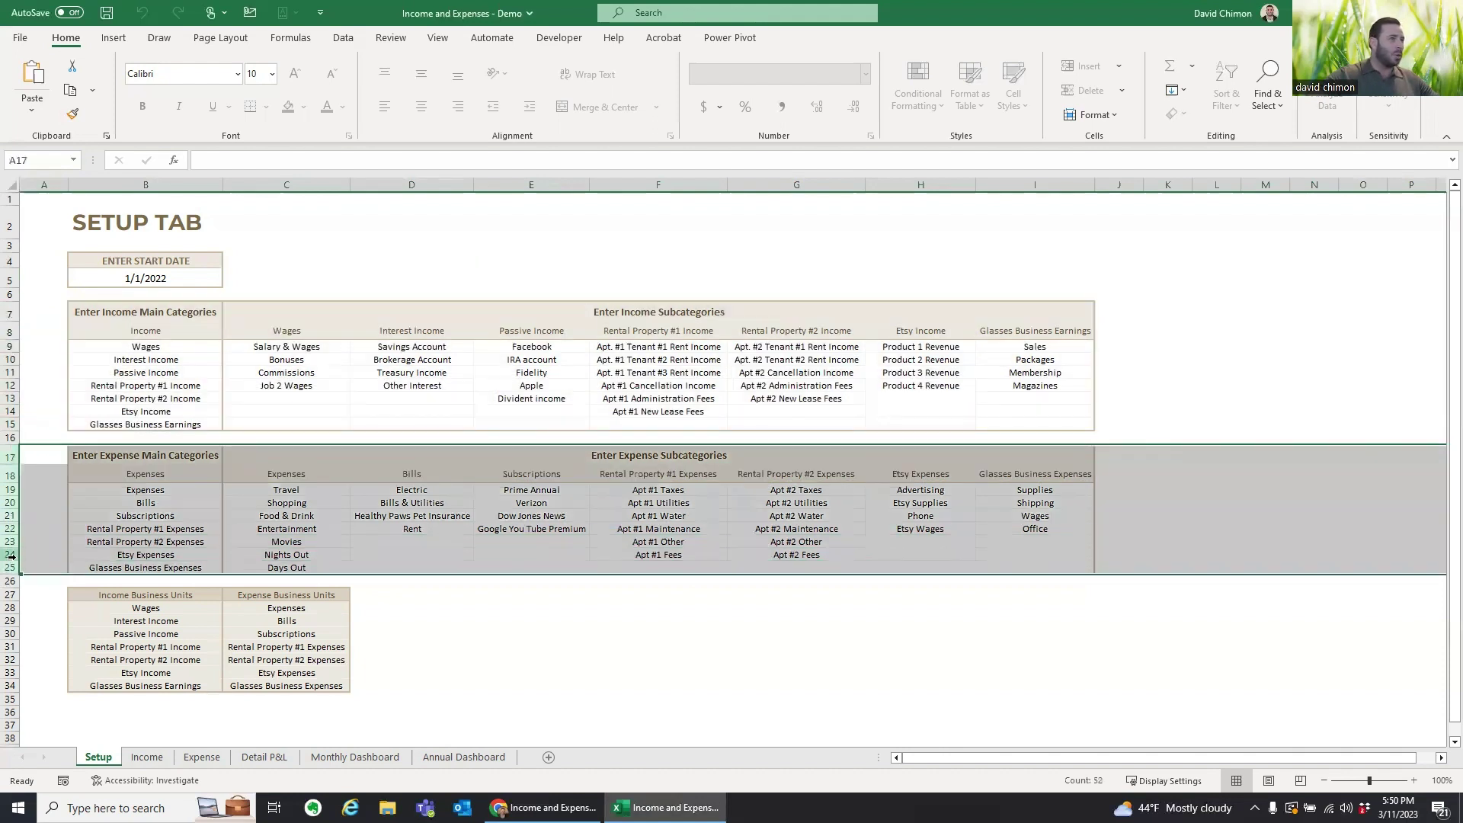
left_click(148, 758)
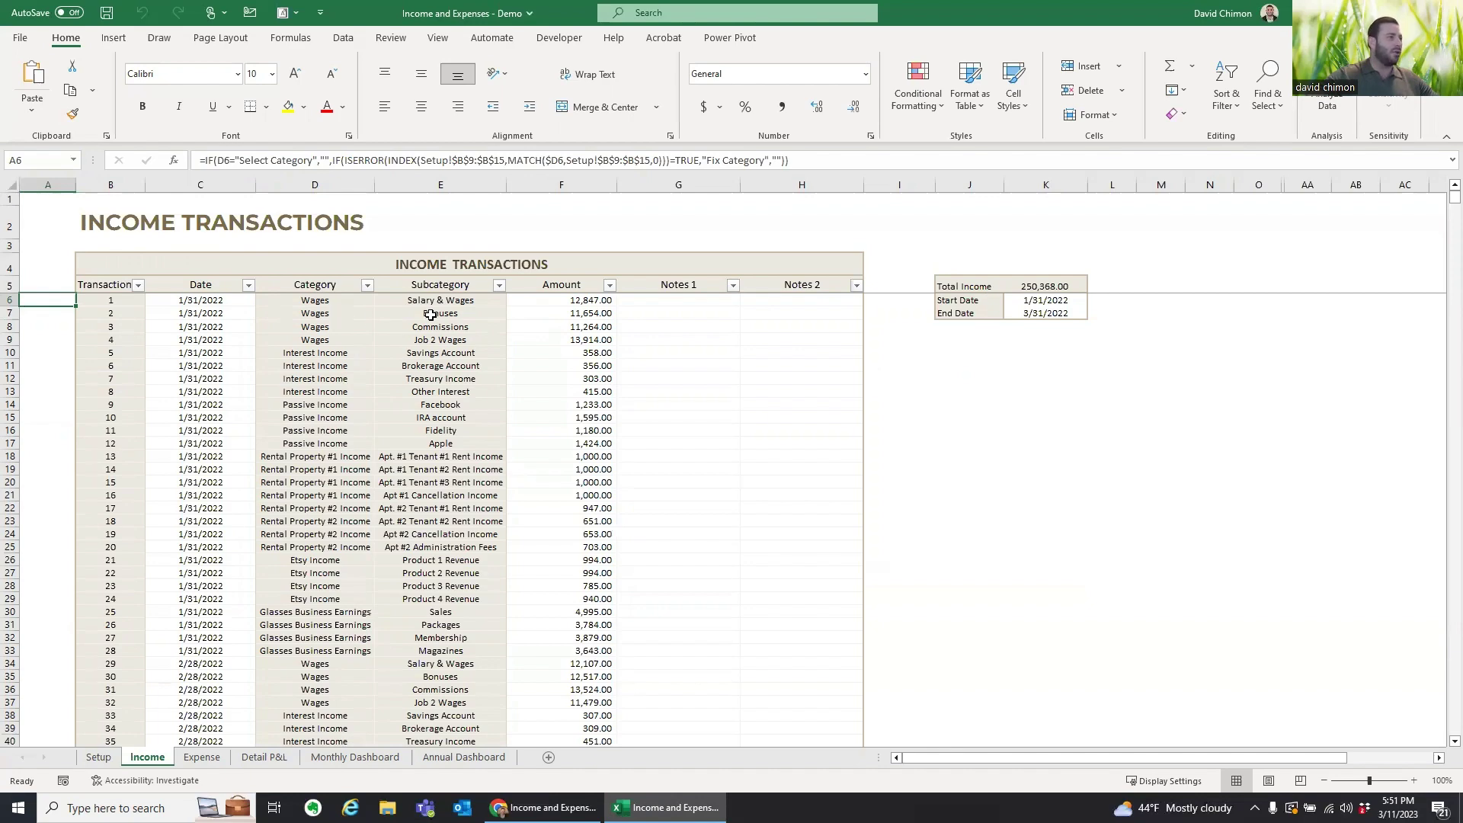
left_click(204, 757)
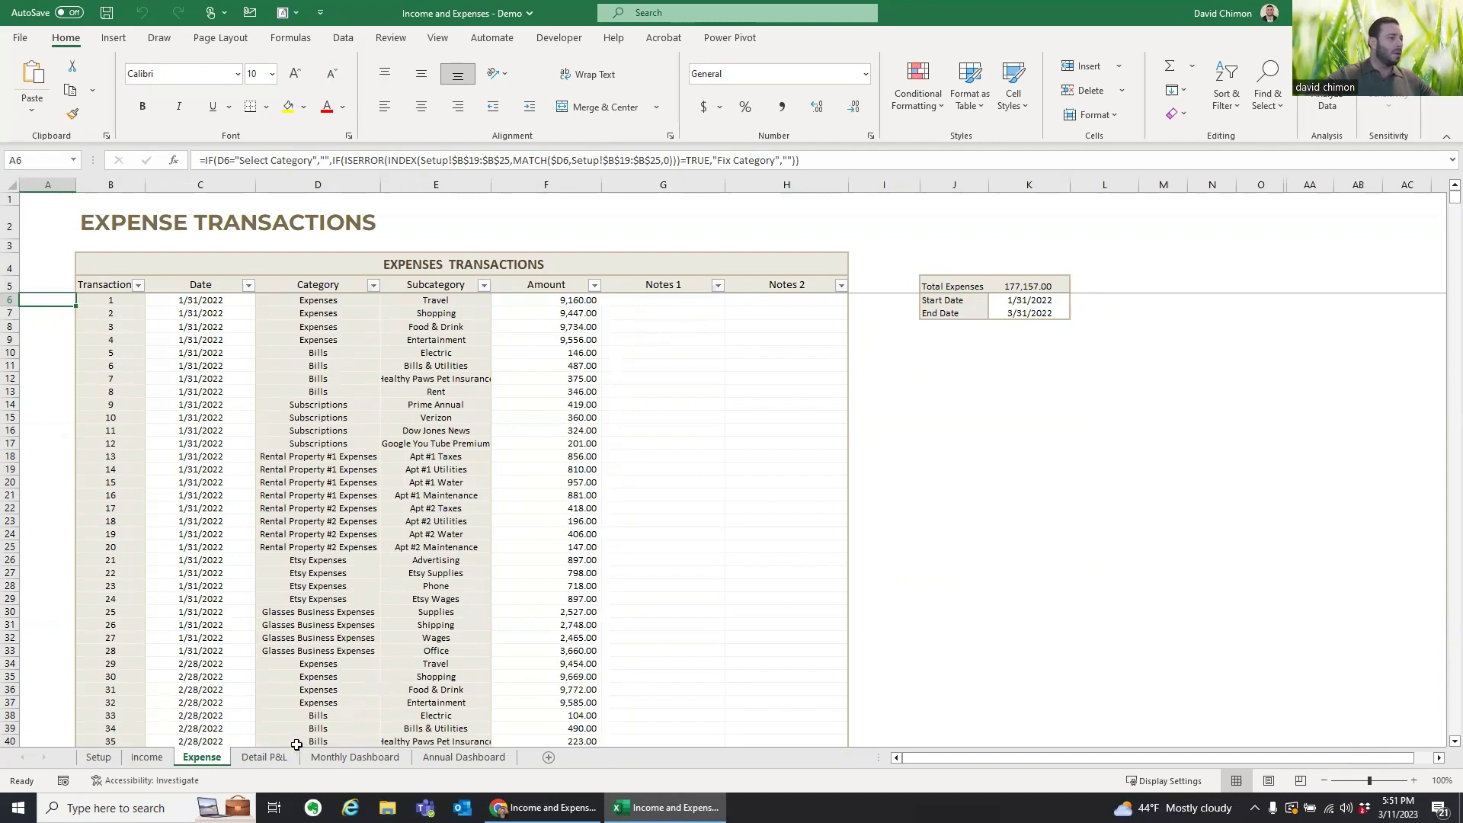
Step: Review the monthly income and expense rows by category on the Detail P&L sheet
left_click(271, 758)
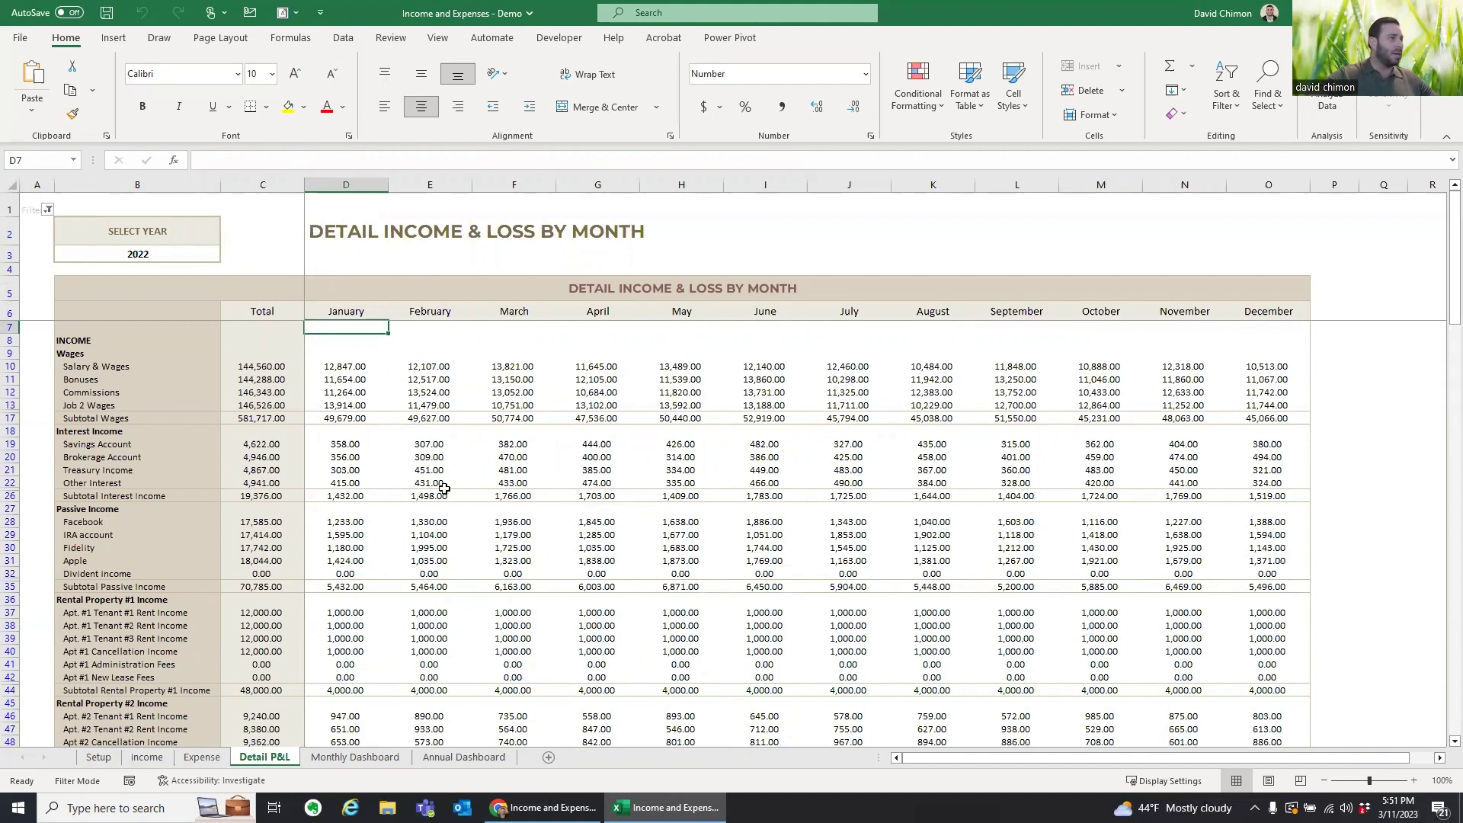
scroll(161, 468, "down", 2)
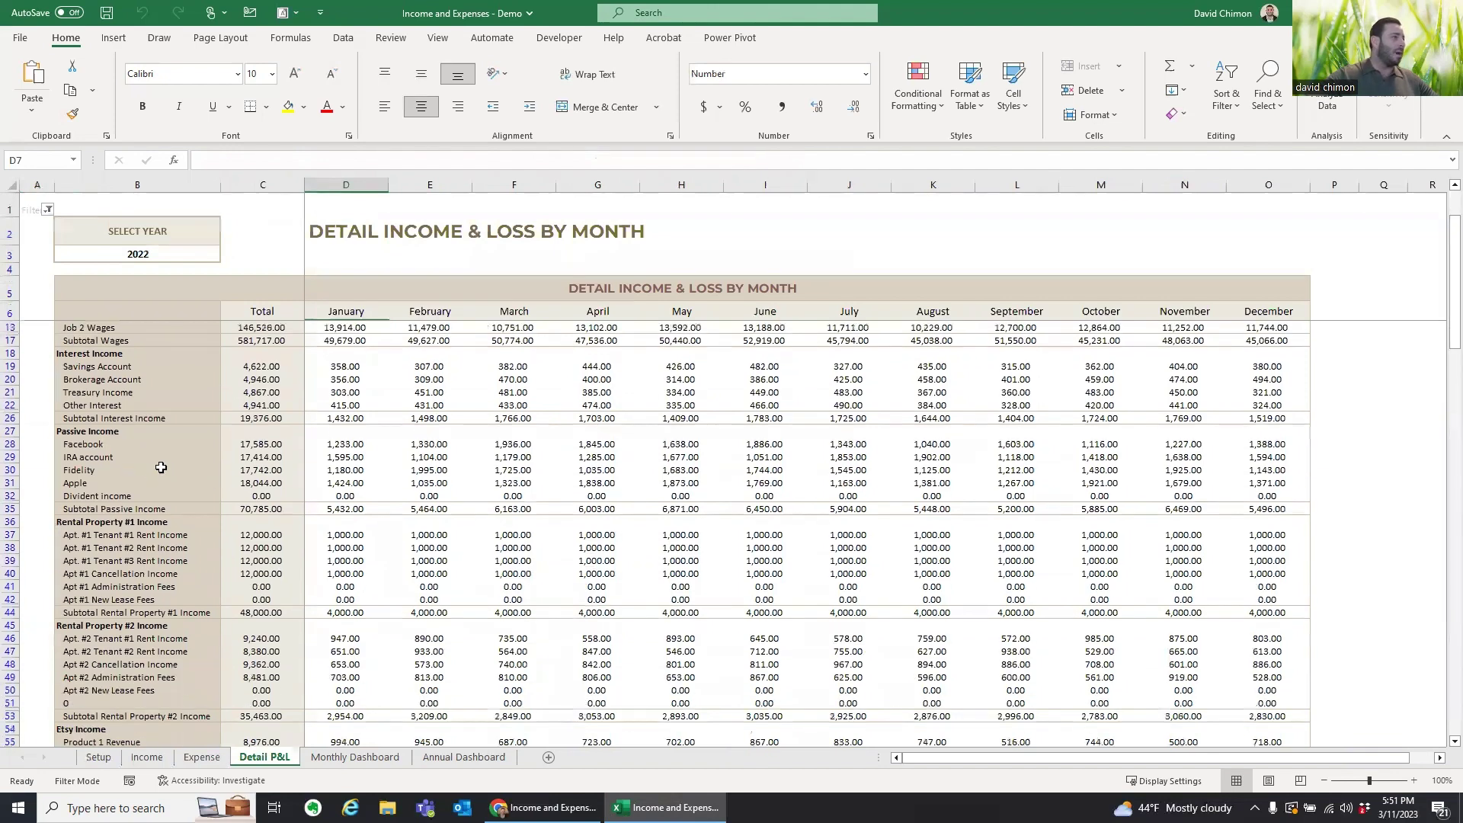
scroll(161, 467, "up", 2)
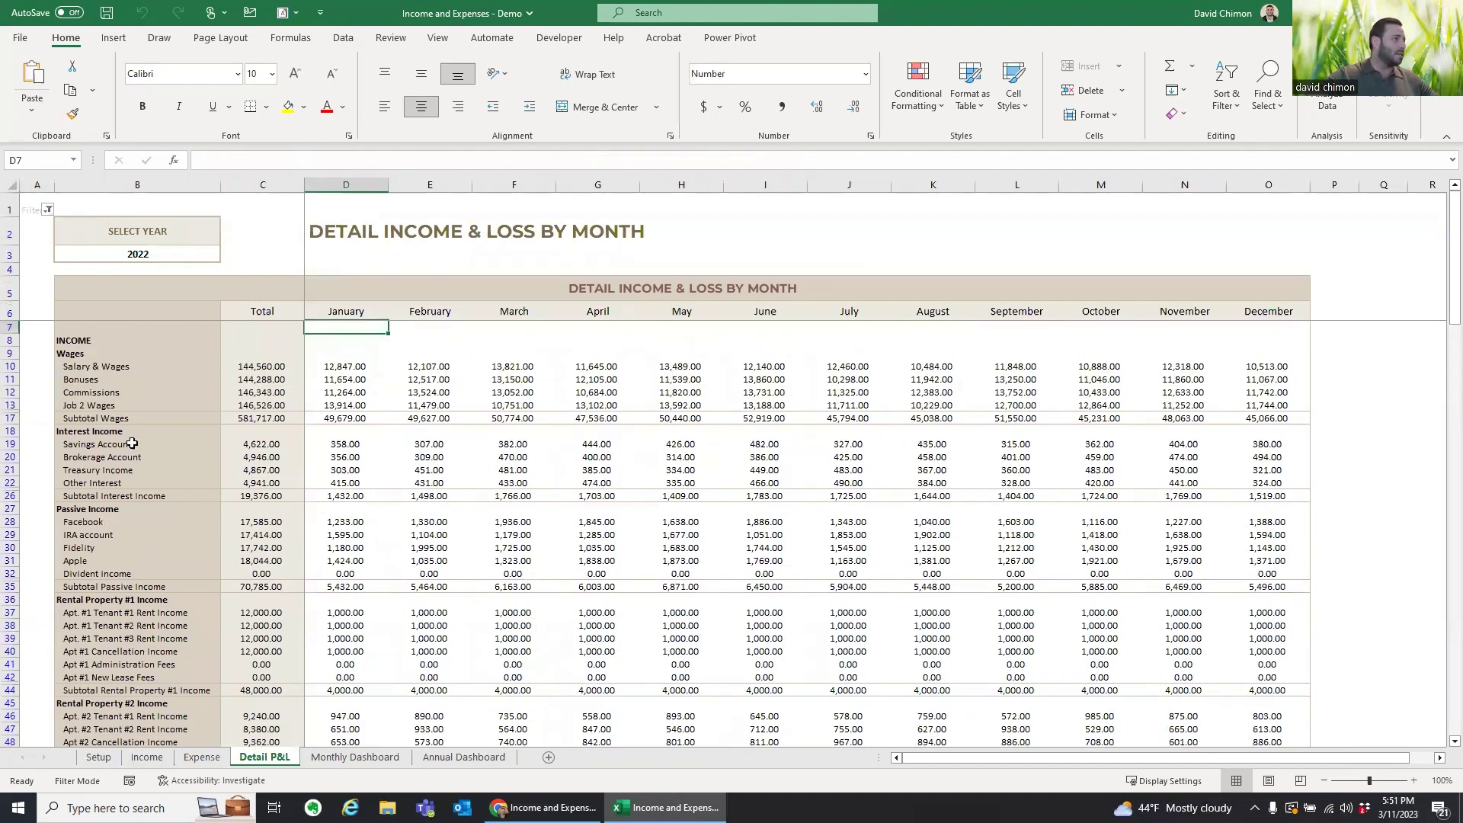
scroll(131, 455, "down", 15)
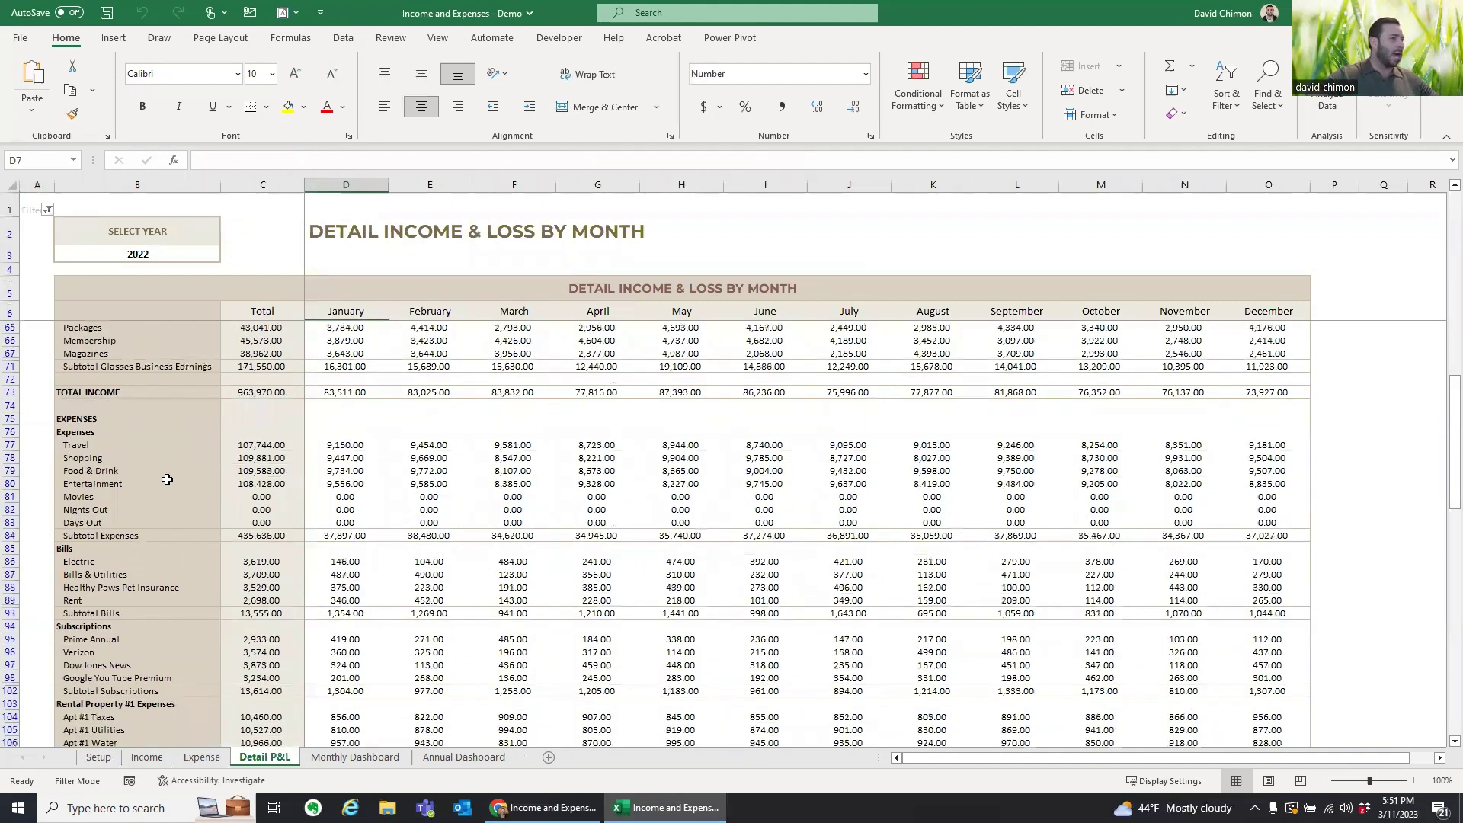
Step: Review the Monthly Dashboard's business unit comparison, charts, P&L summaries and analytical comparison
left_click(354, 758)
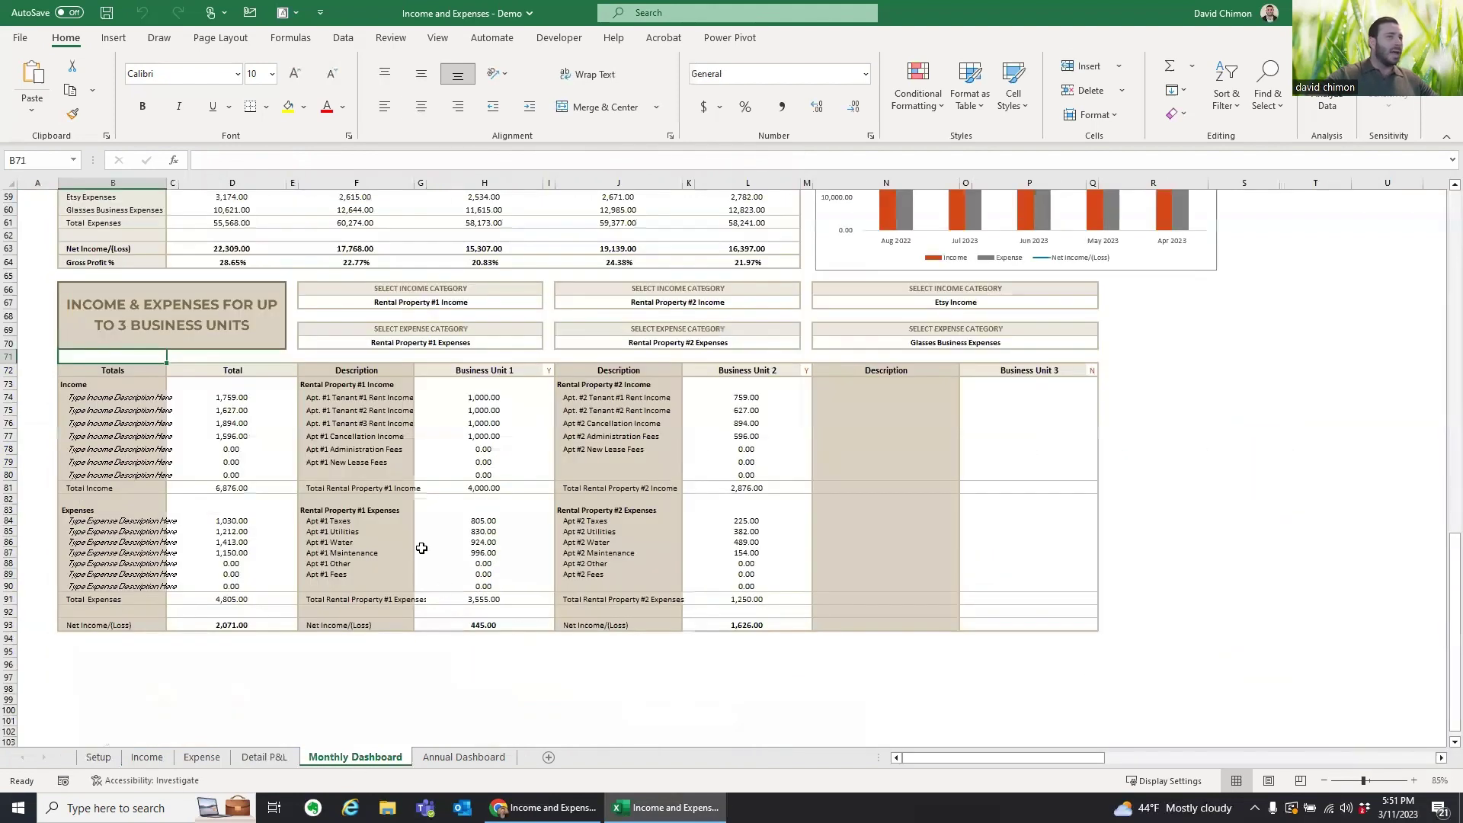
scroll(421, 548, "up", 16)
scroll(422, 548, "up", 3)
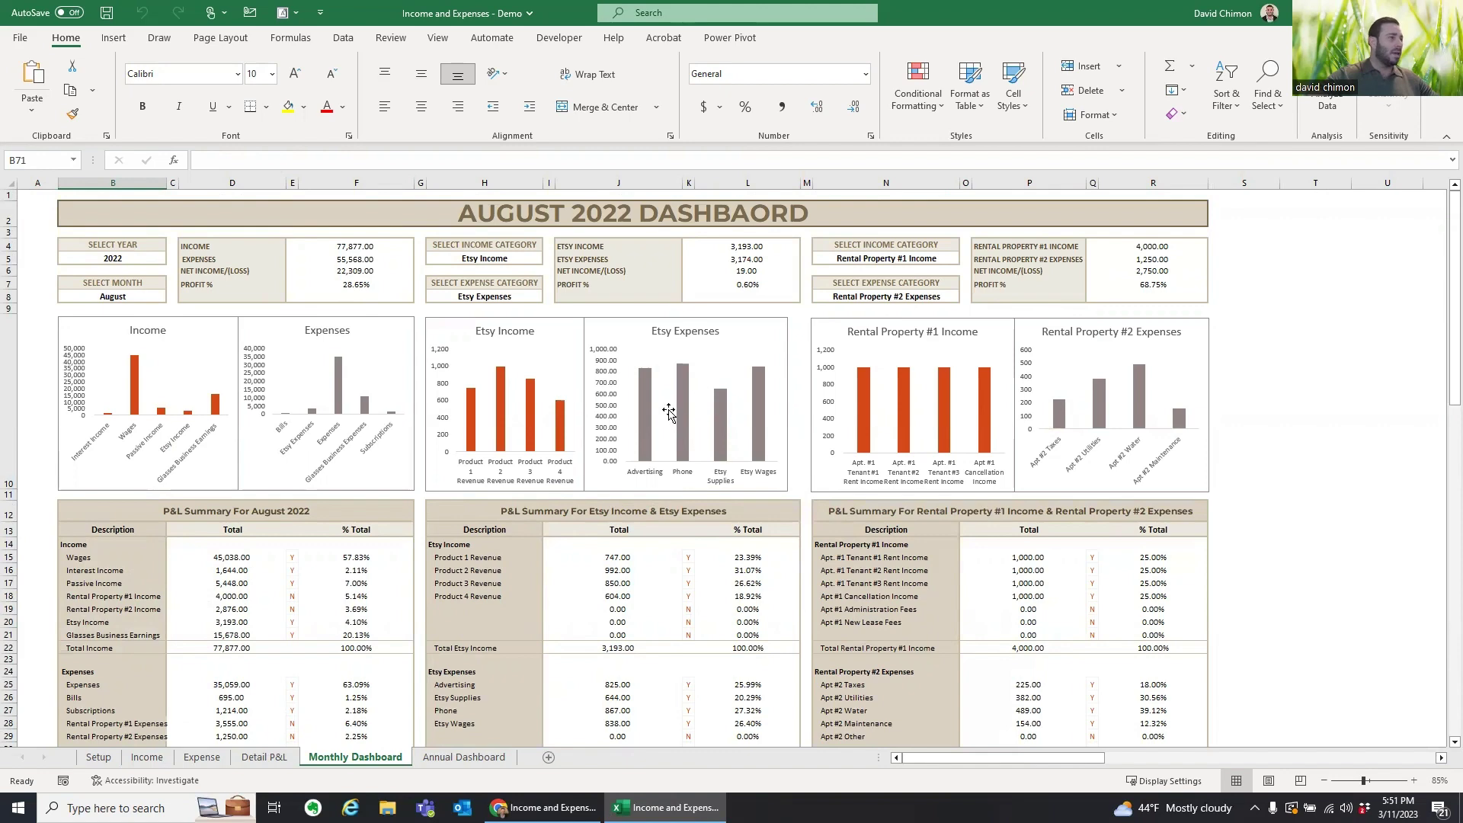
scroll(654, 446, "down", 3)
scroll(653, 446, "down", 3)
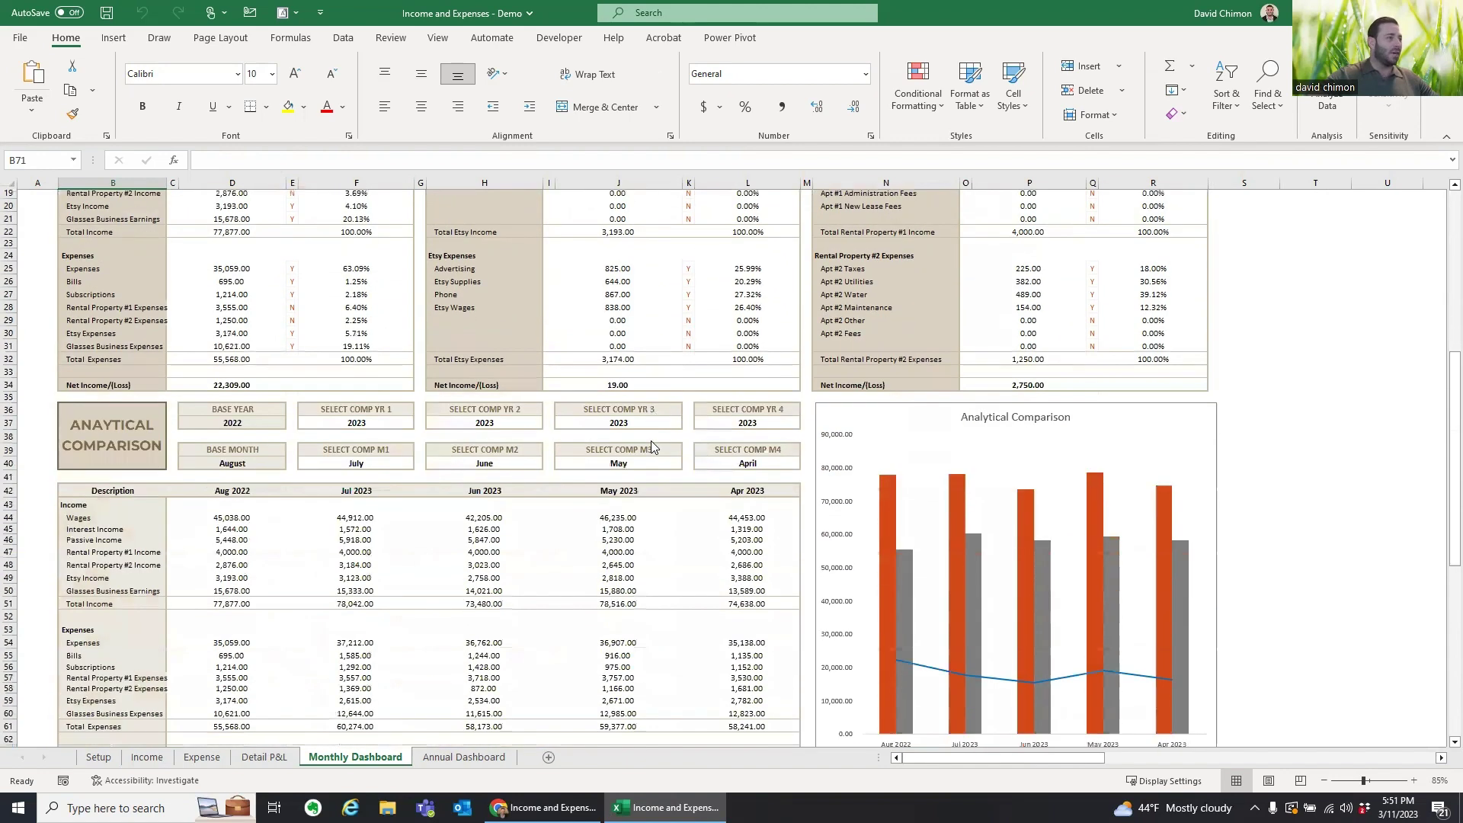
Step: Review the Annual Dashboard's charts, monthly income and loss summary, and Etsy income and expense table
left_click(465, 757)
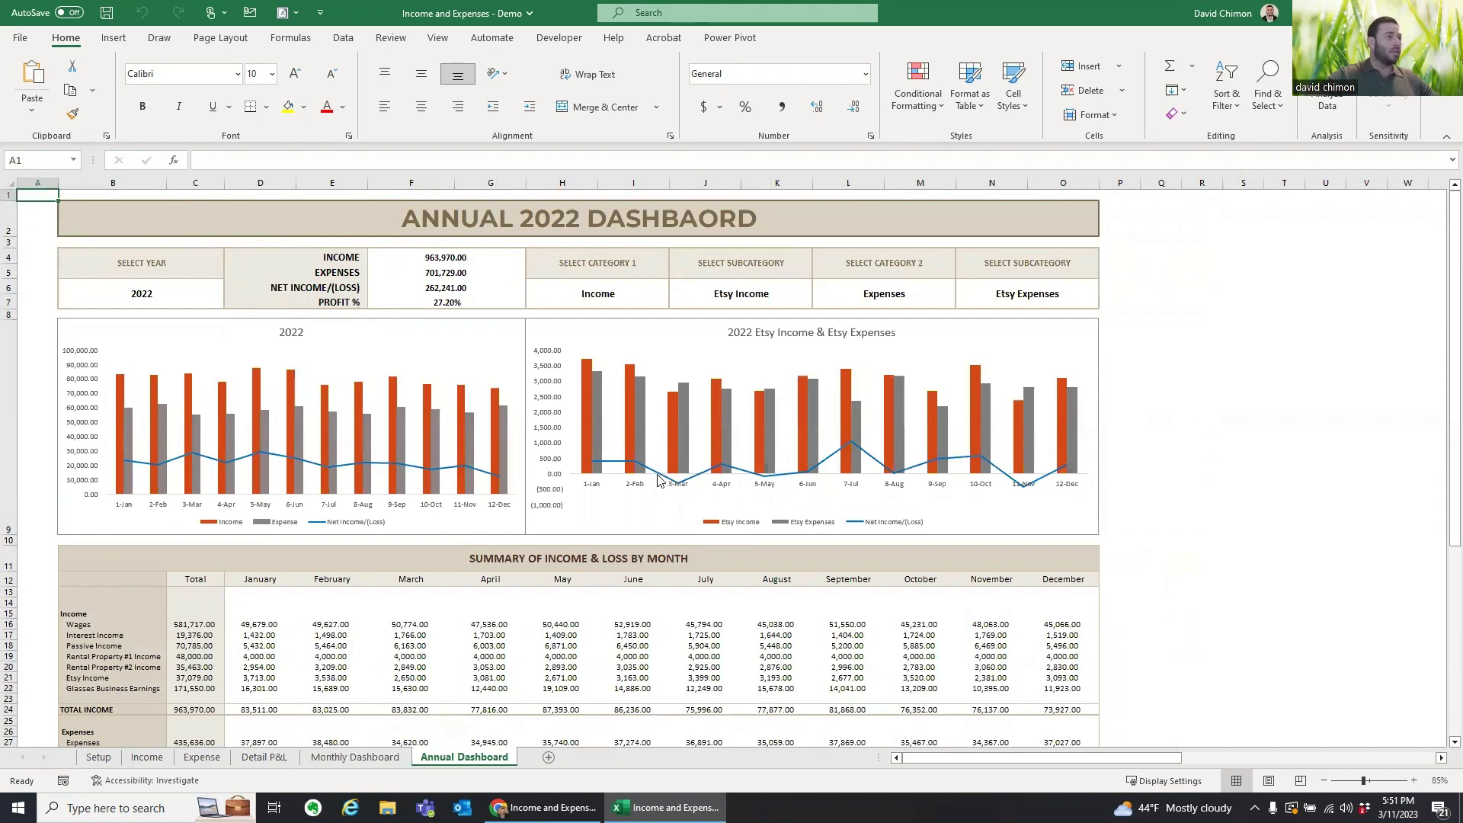
scroll(598, 507, "down", 2)
scroll(598, 507, "down", 2)
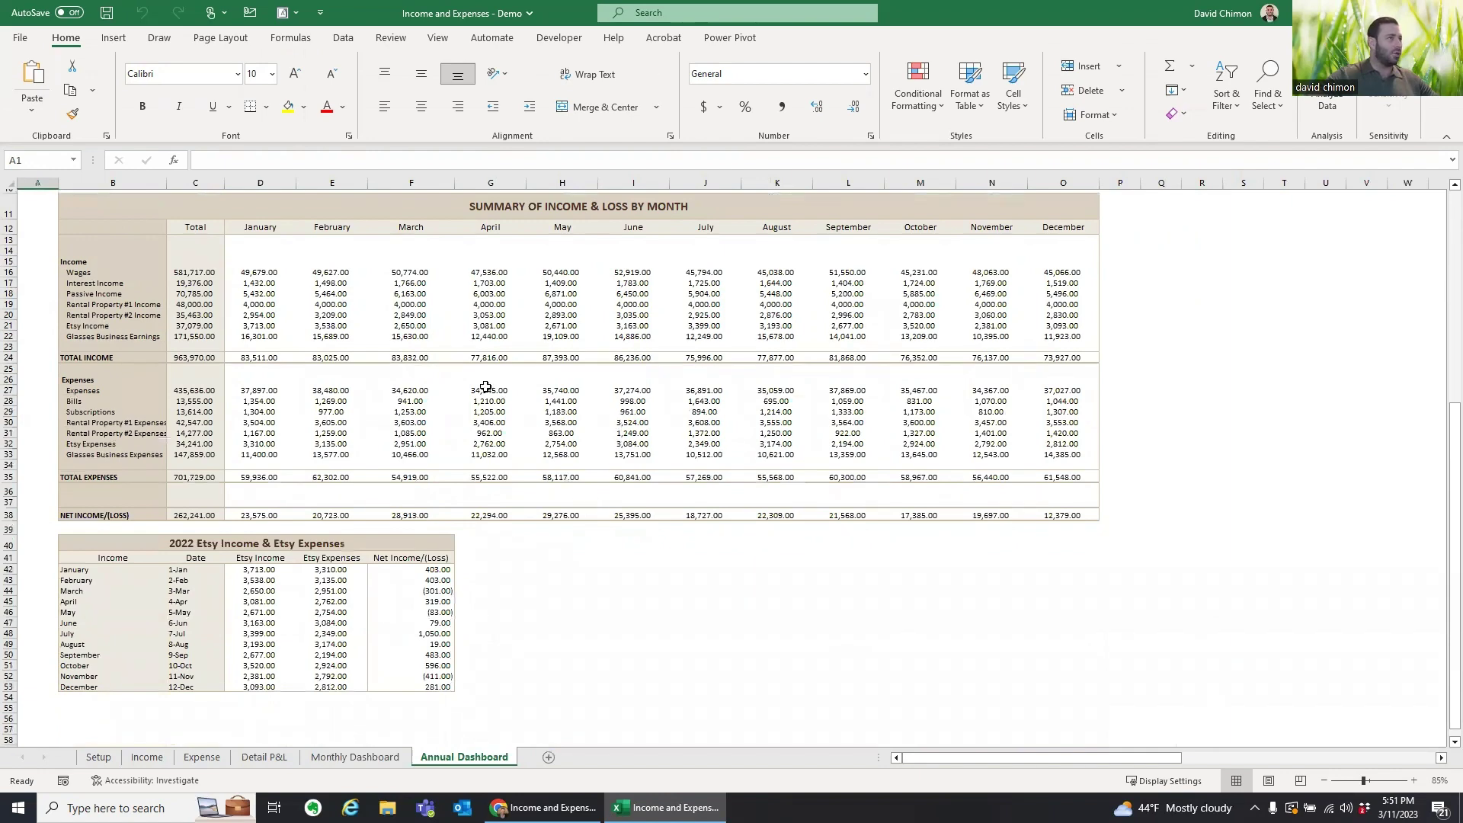
scroll(395, 560, "up", 4)
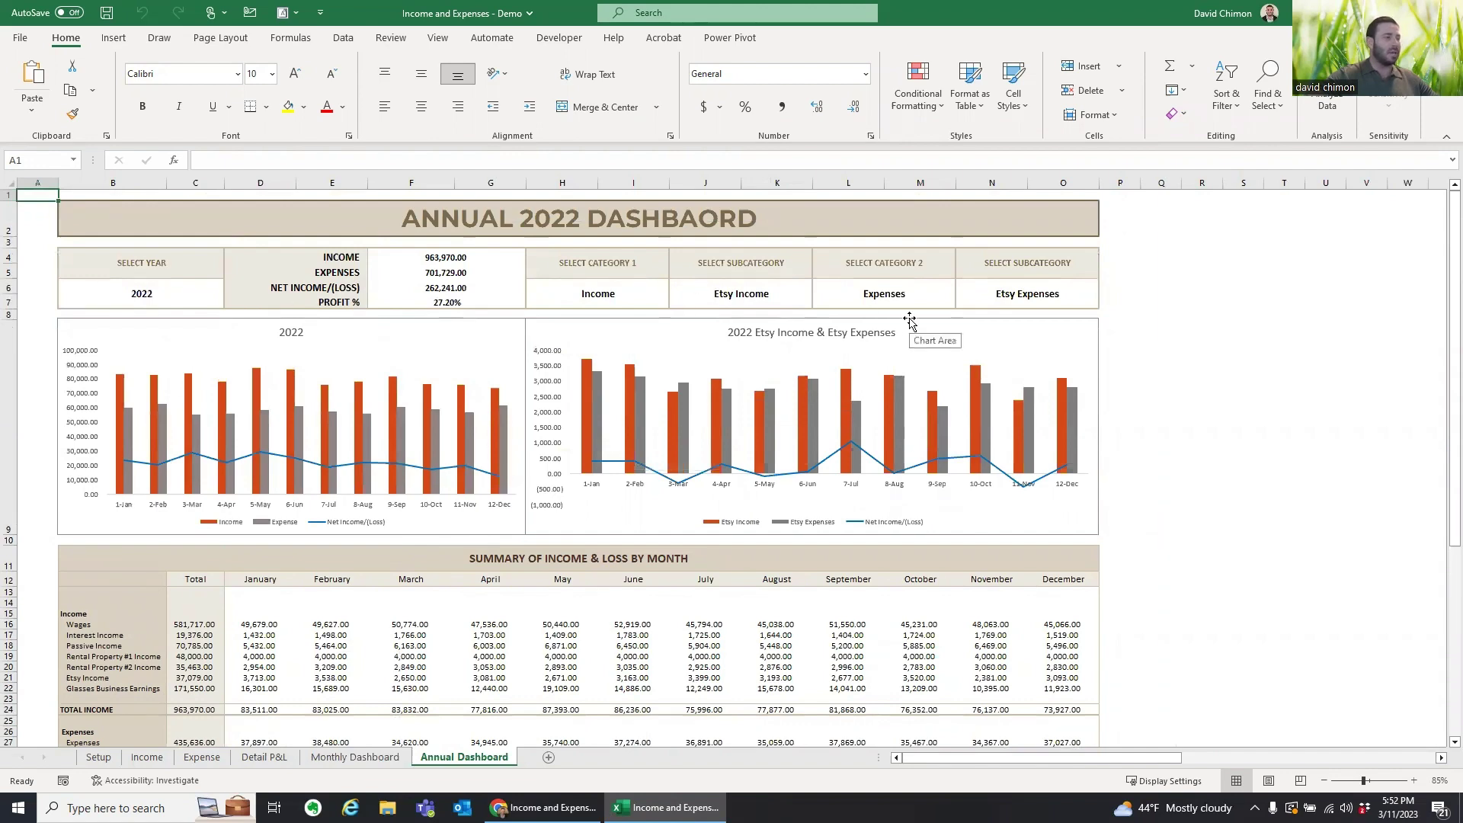
Step: Return to the Setup sheet and highlight the list of income main categories in B9:B15
left_click(99, 756)
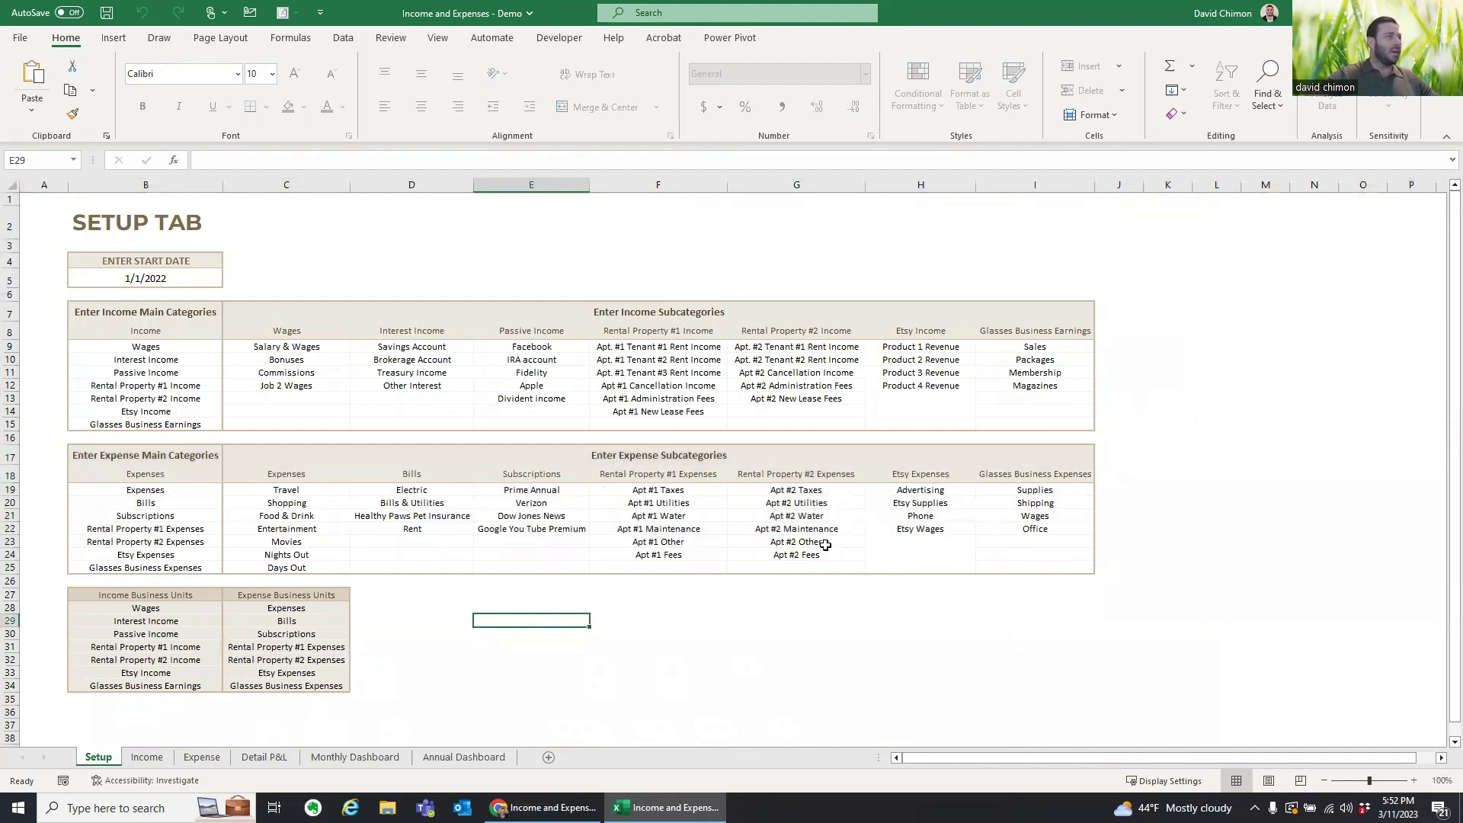
left_click_drag(178, 349, 170, 423)
Step: Clear the Wages income main category in B9, check the linked subcategory header and lists, and undo the deletion
left_click(188, 353)
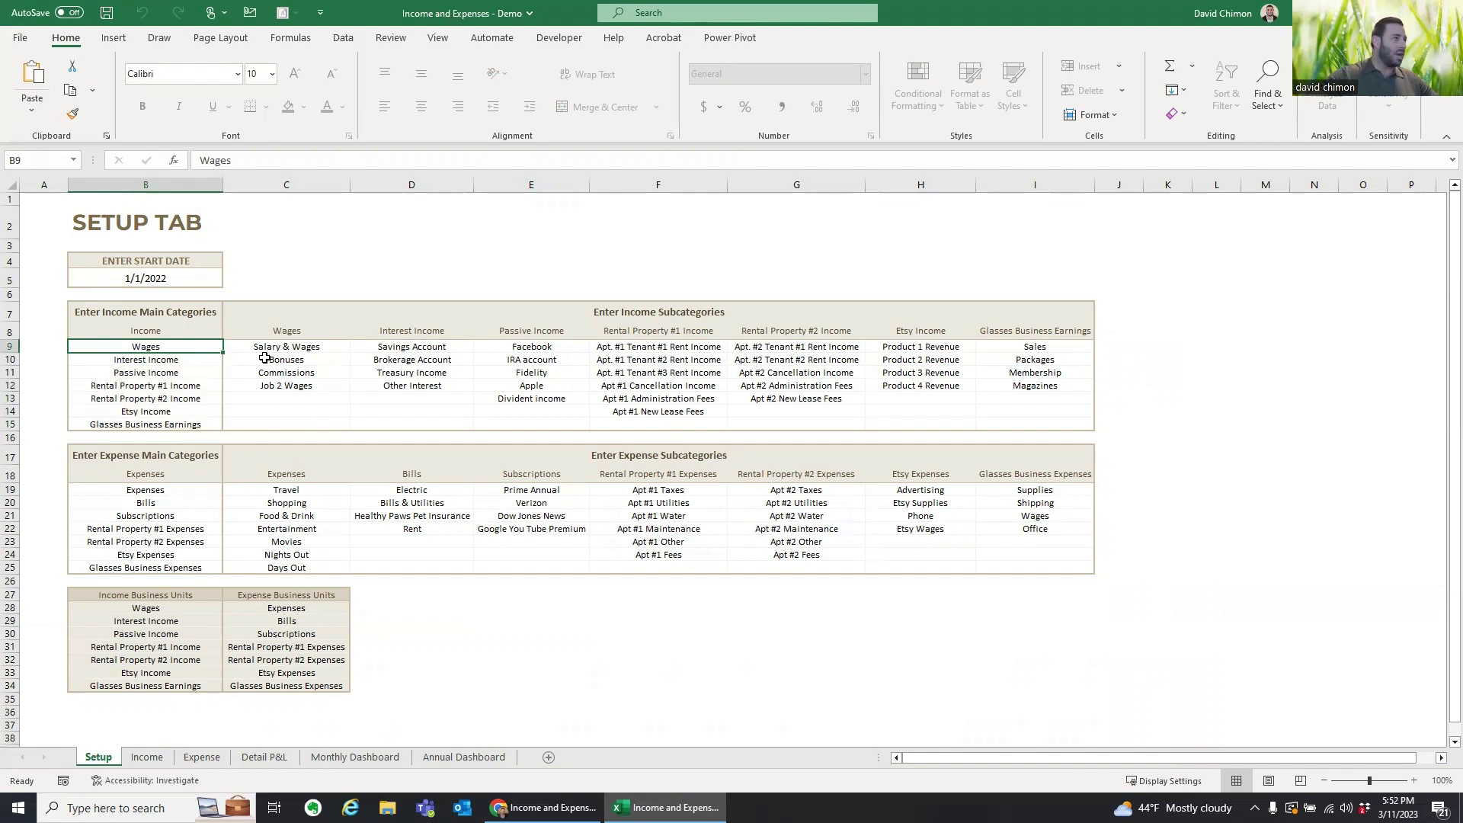
key("Delete")
left_click(300, 326)
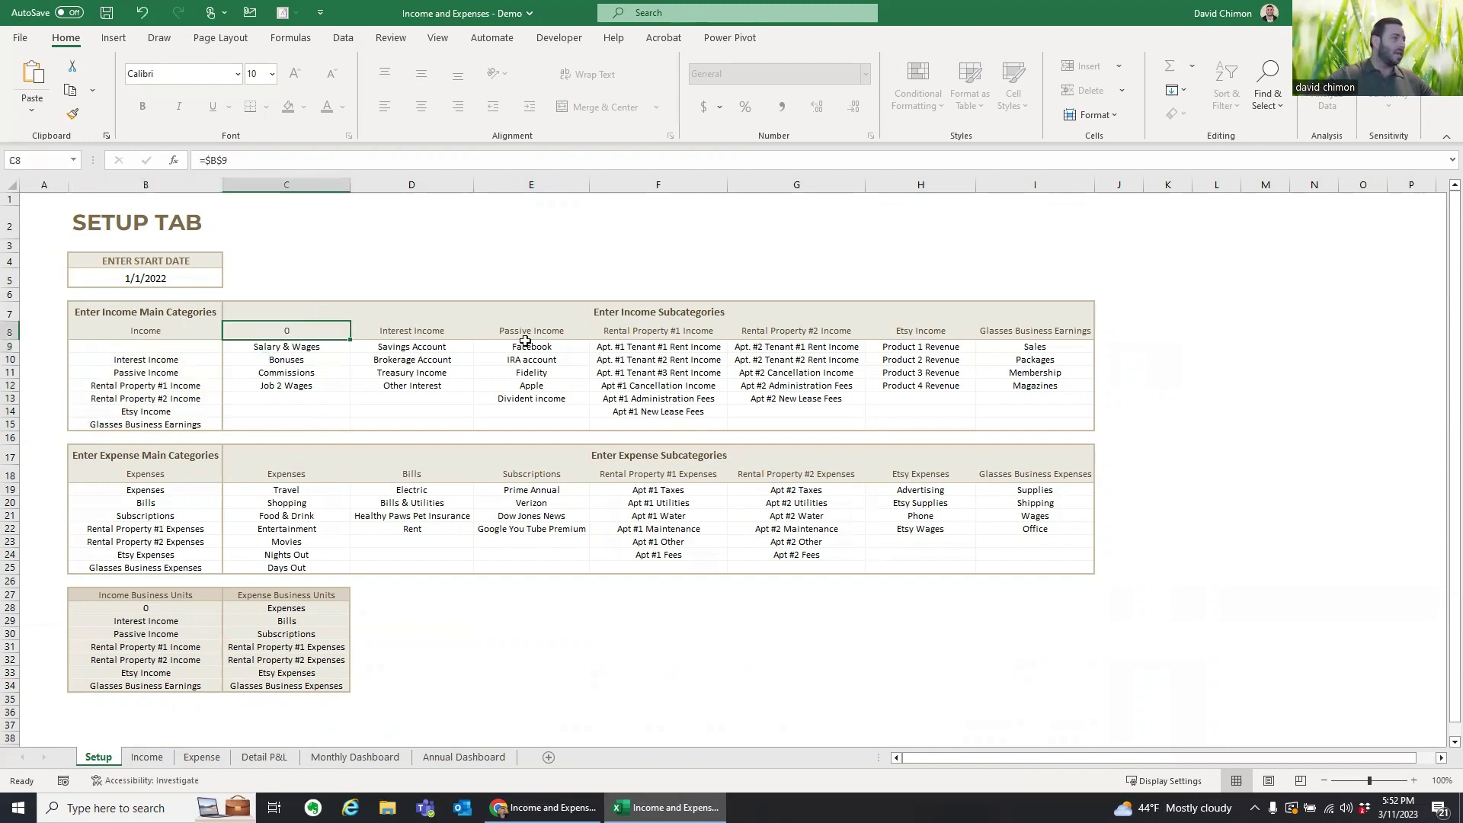
left_click_drag(324, 349, 318, 402)
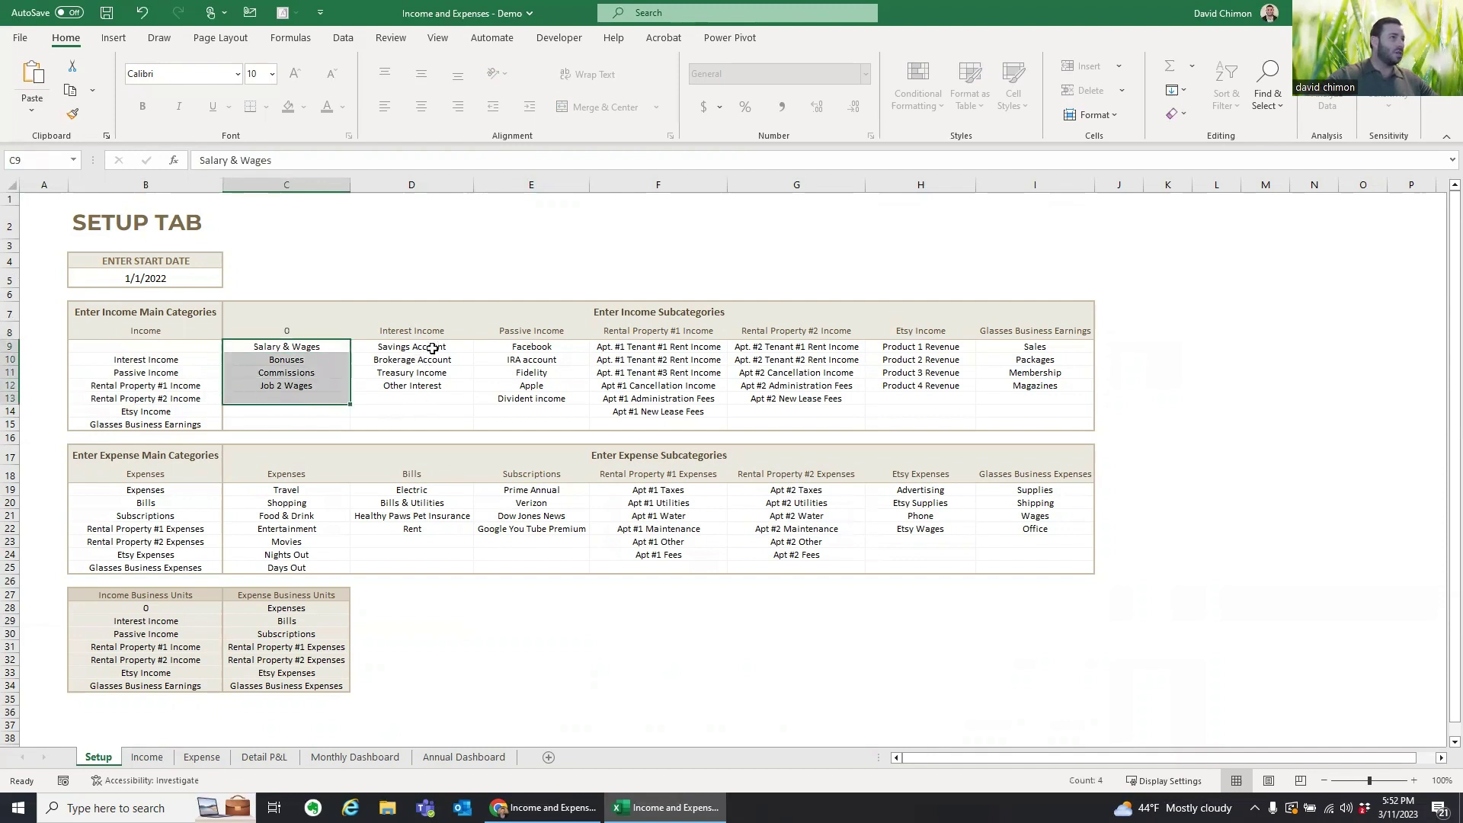
left_click_drag(432, 348, 439, 386)
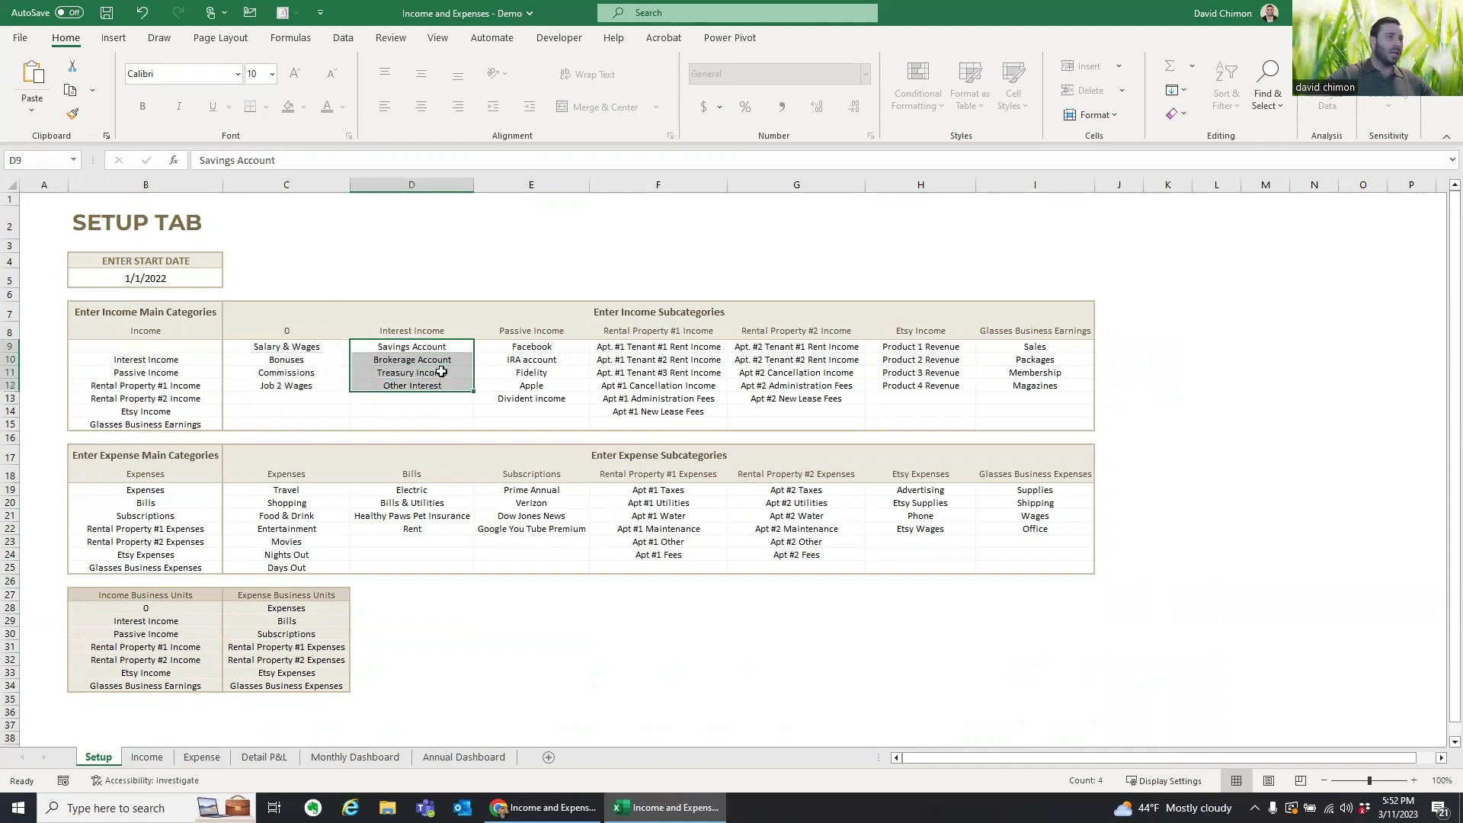
key("ctrl+z")
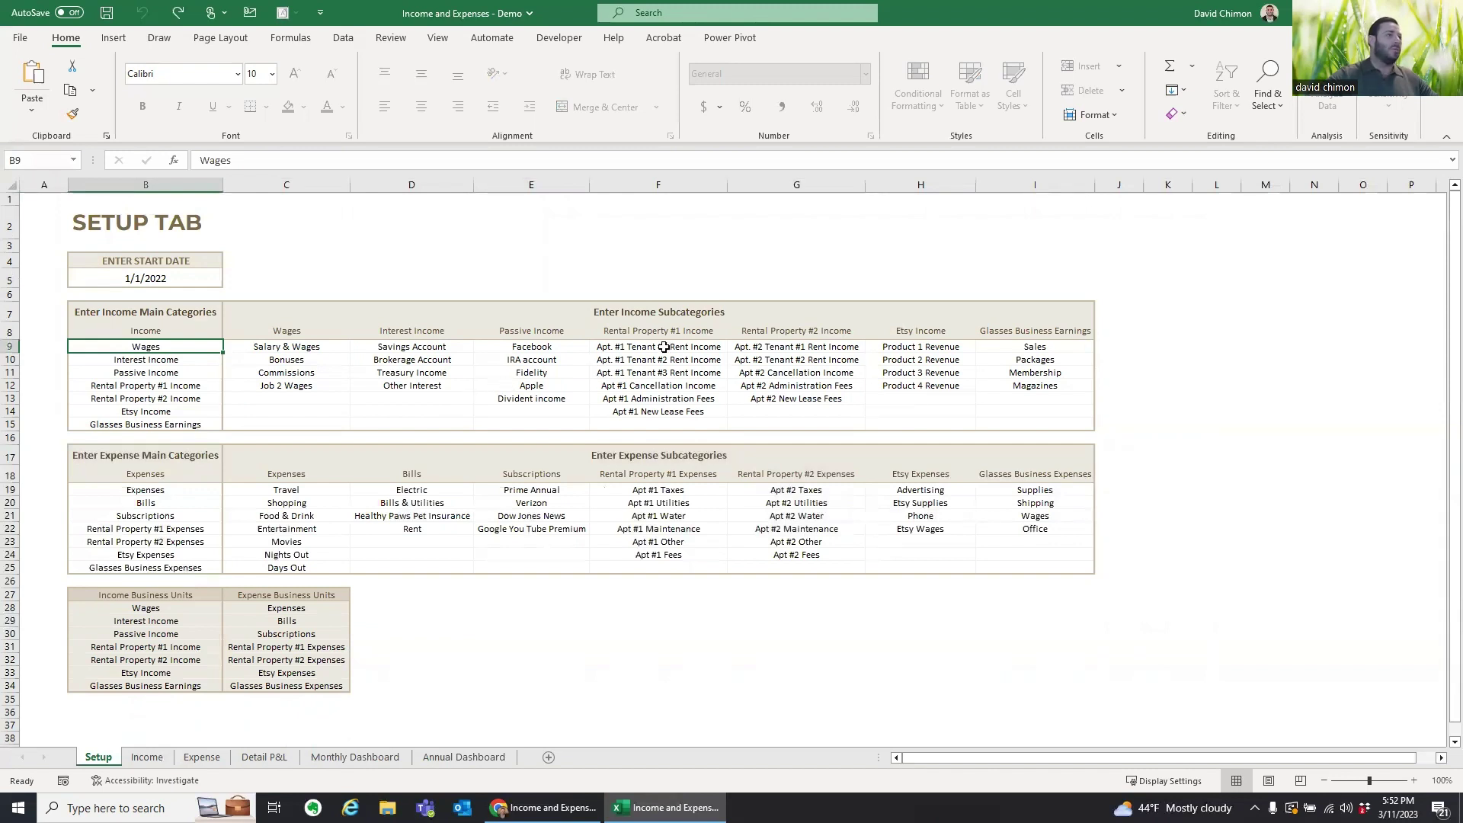
Step: Examine the income subcategory headers and lists for both rental properties, Etsy Income and Glasses Business Earnings
left_click(685, 333)
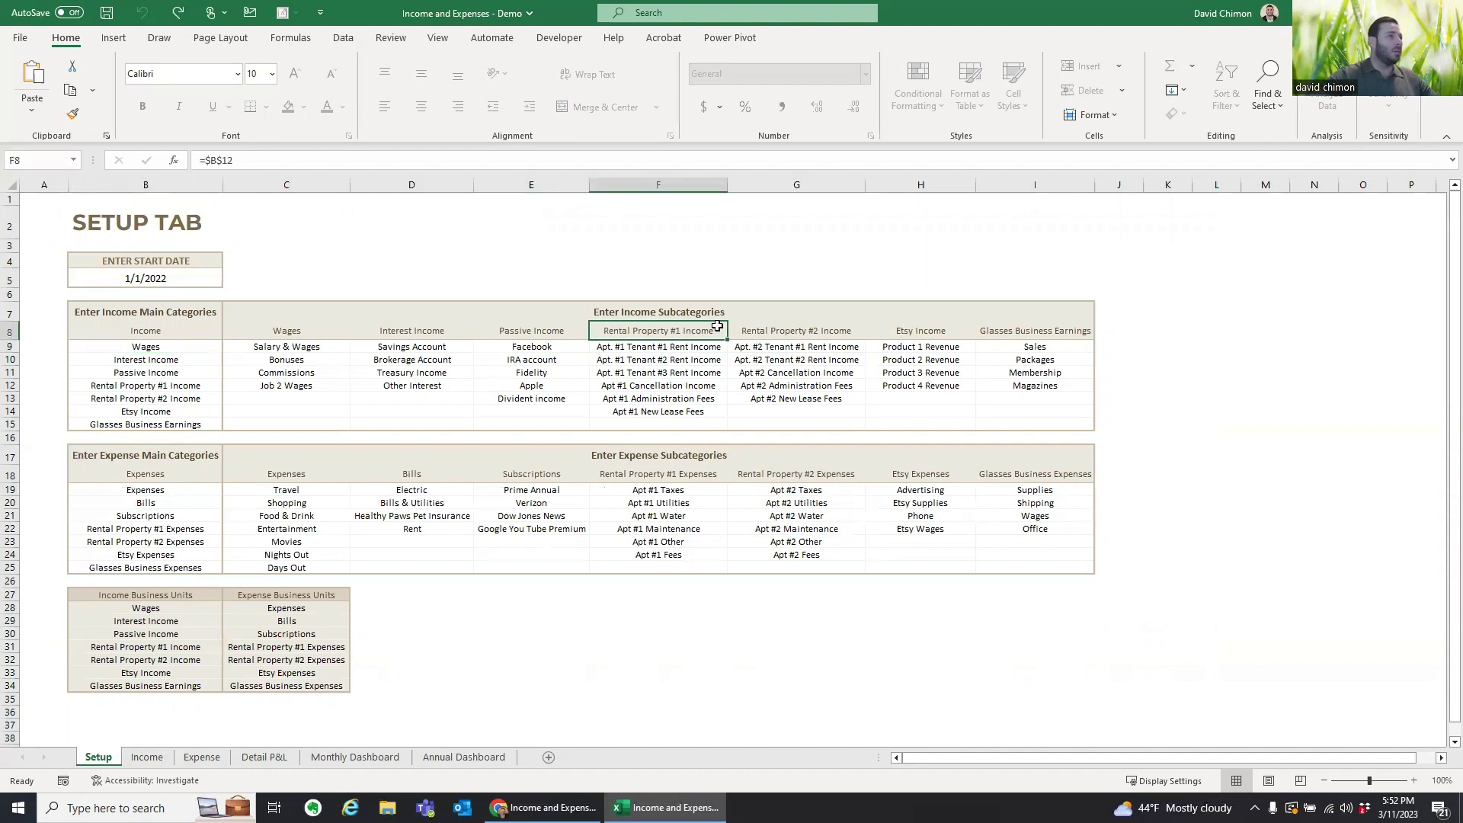
left_click_drag(686, 346, 693, 414)
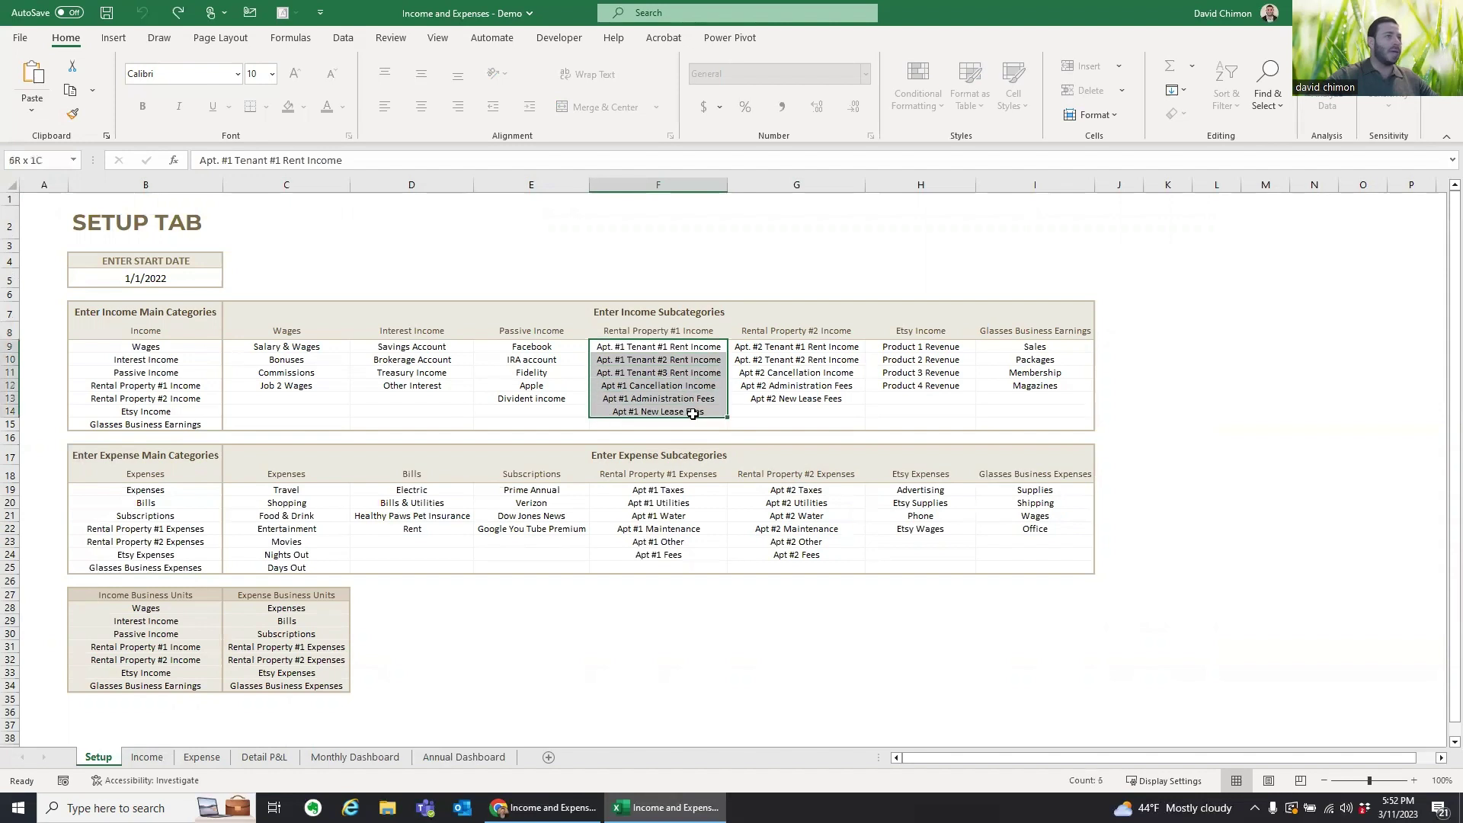
left_click(829, 330)
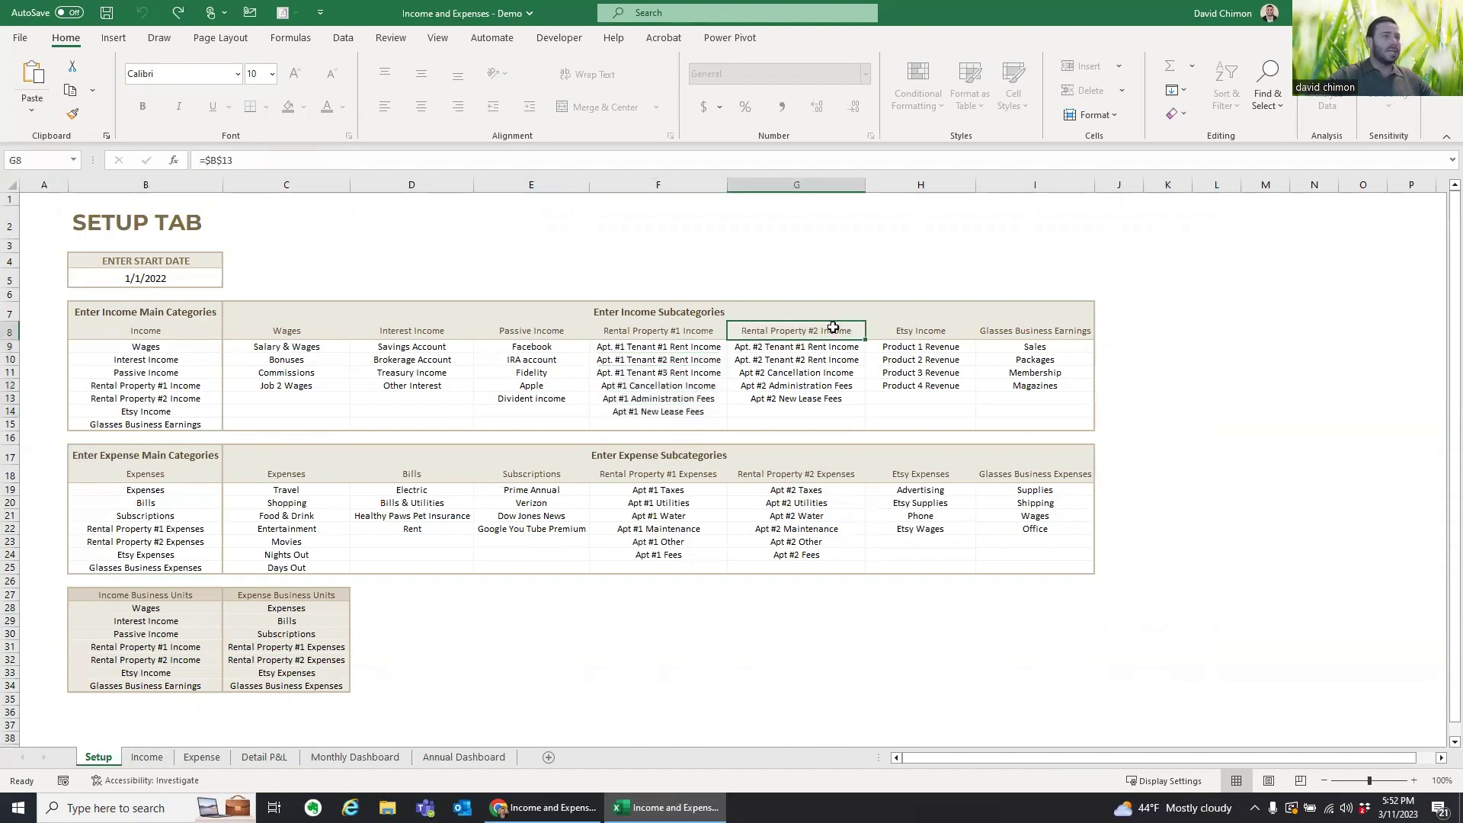
left_click(918, 329)
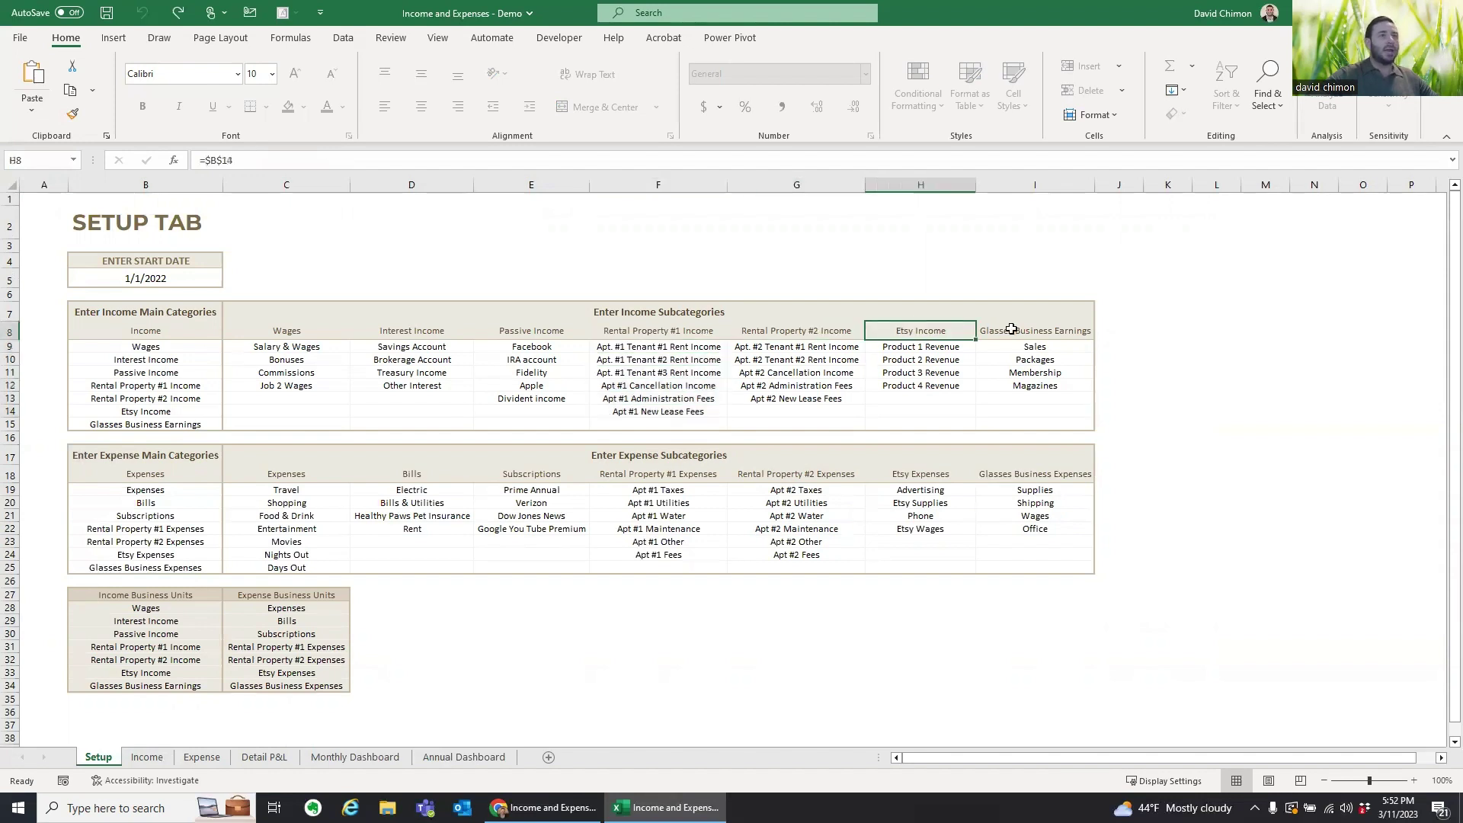
left_click_drag(958, 347, 957, 397)
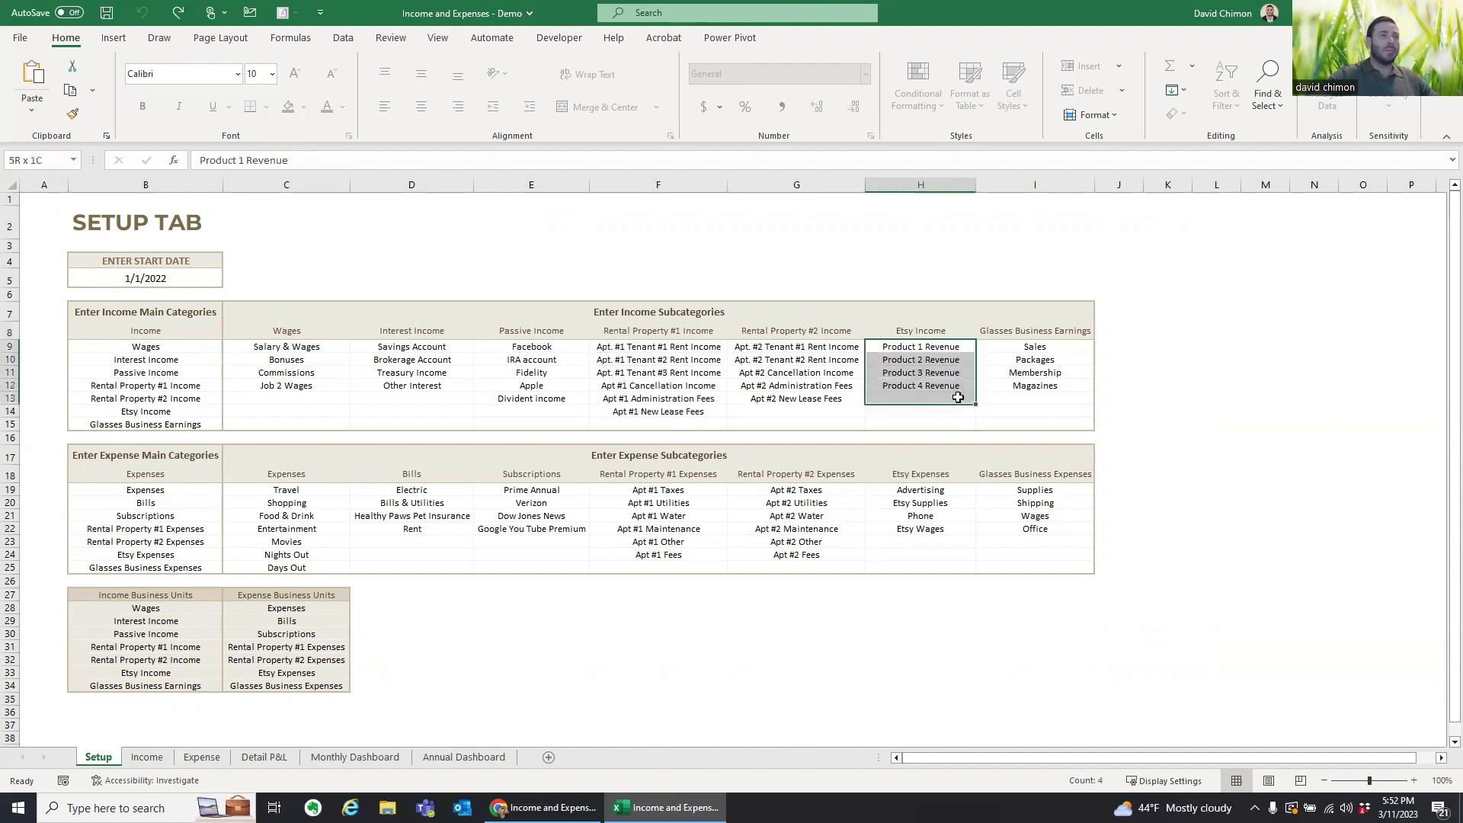
left_click(1061, 333)
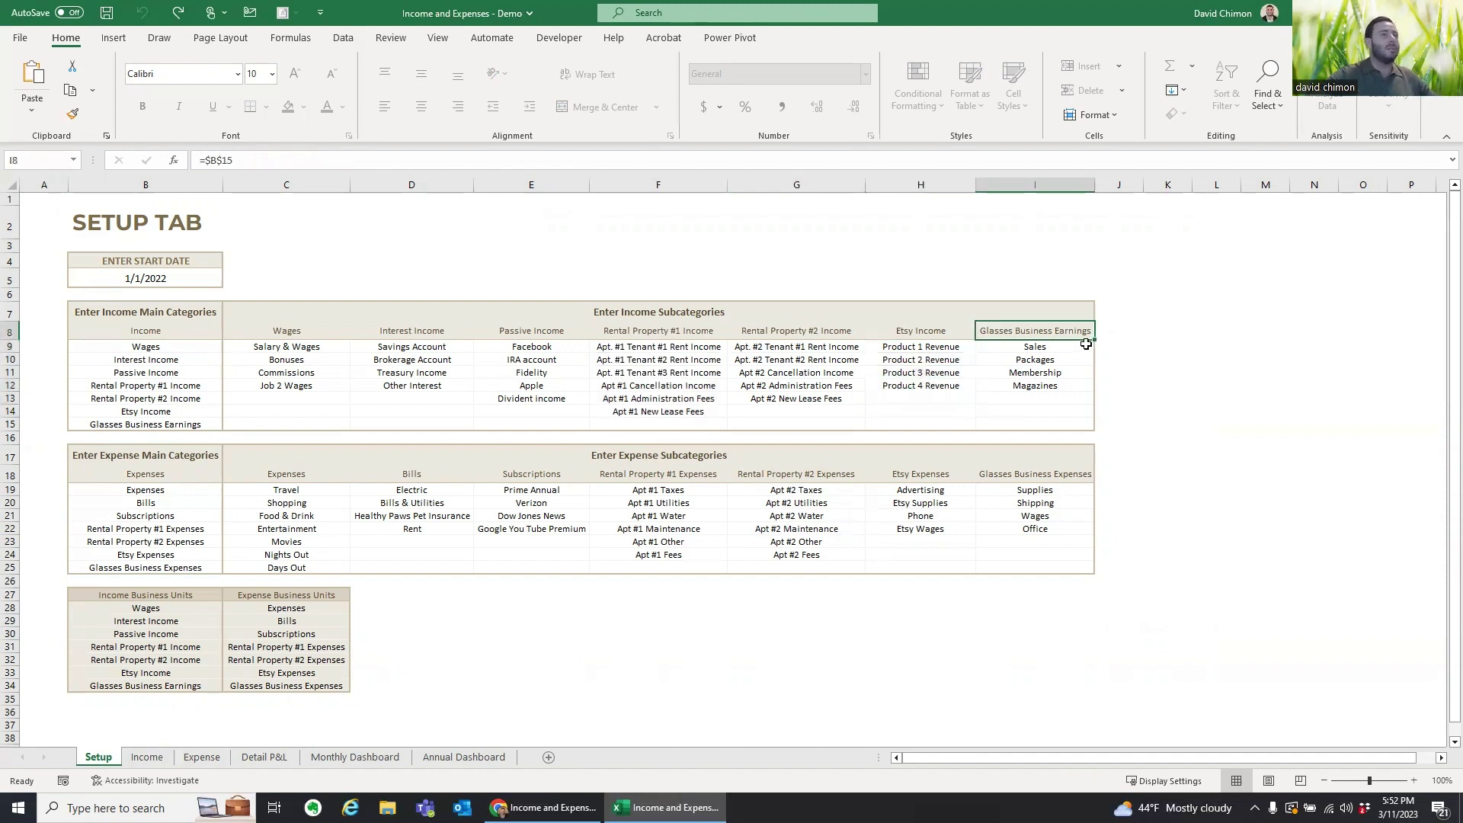
left_click_drag(1063, 350, 1059, 388)
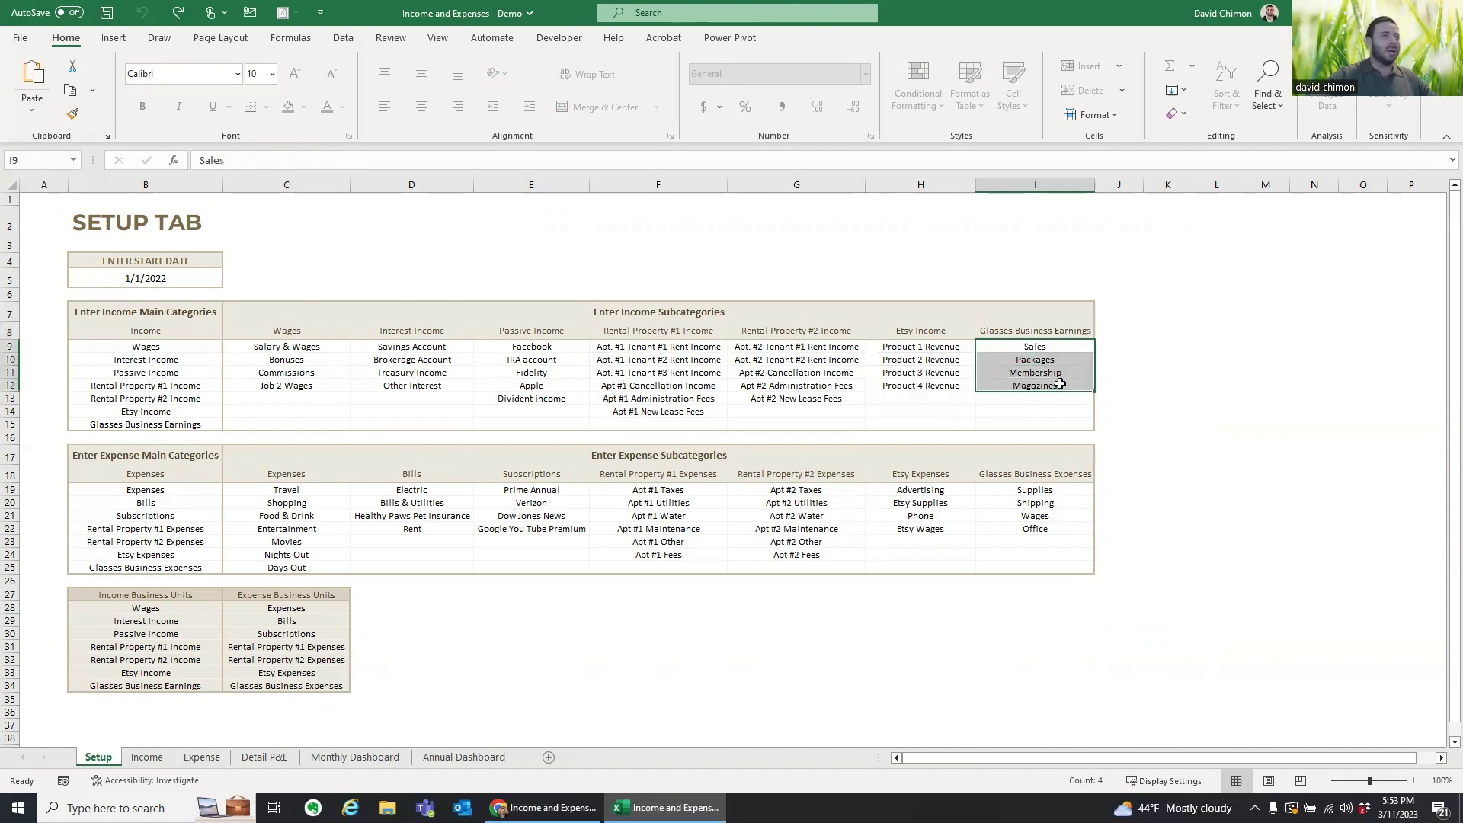
Step: Check the Glasses Business, Rental Property #2 and Etsy expense headers and the second tenant's rent income subcategory for Apt. #2
left_click(1055, 478)
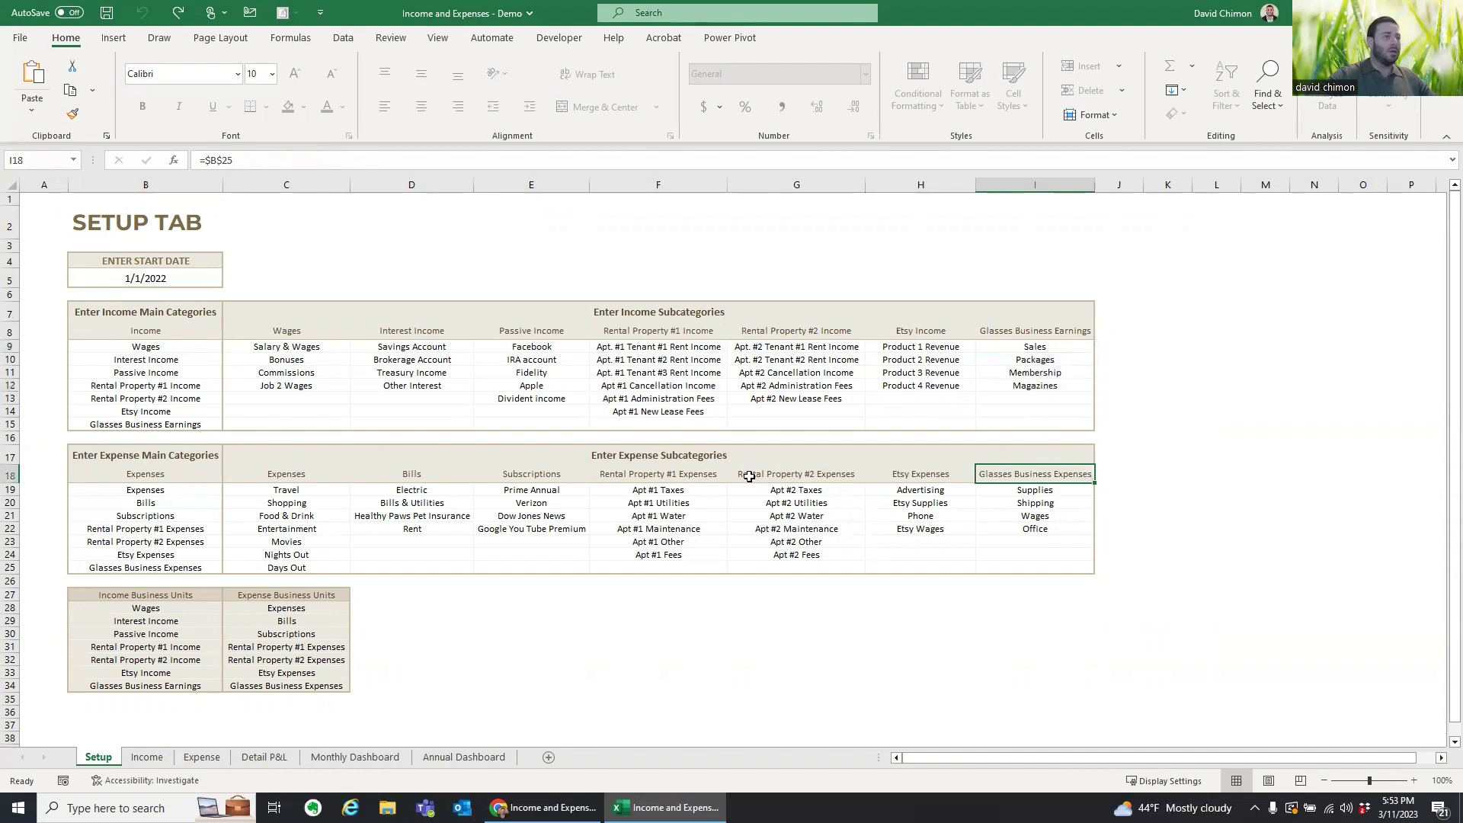
left_click(782, 473)
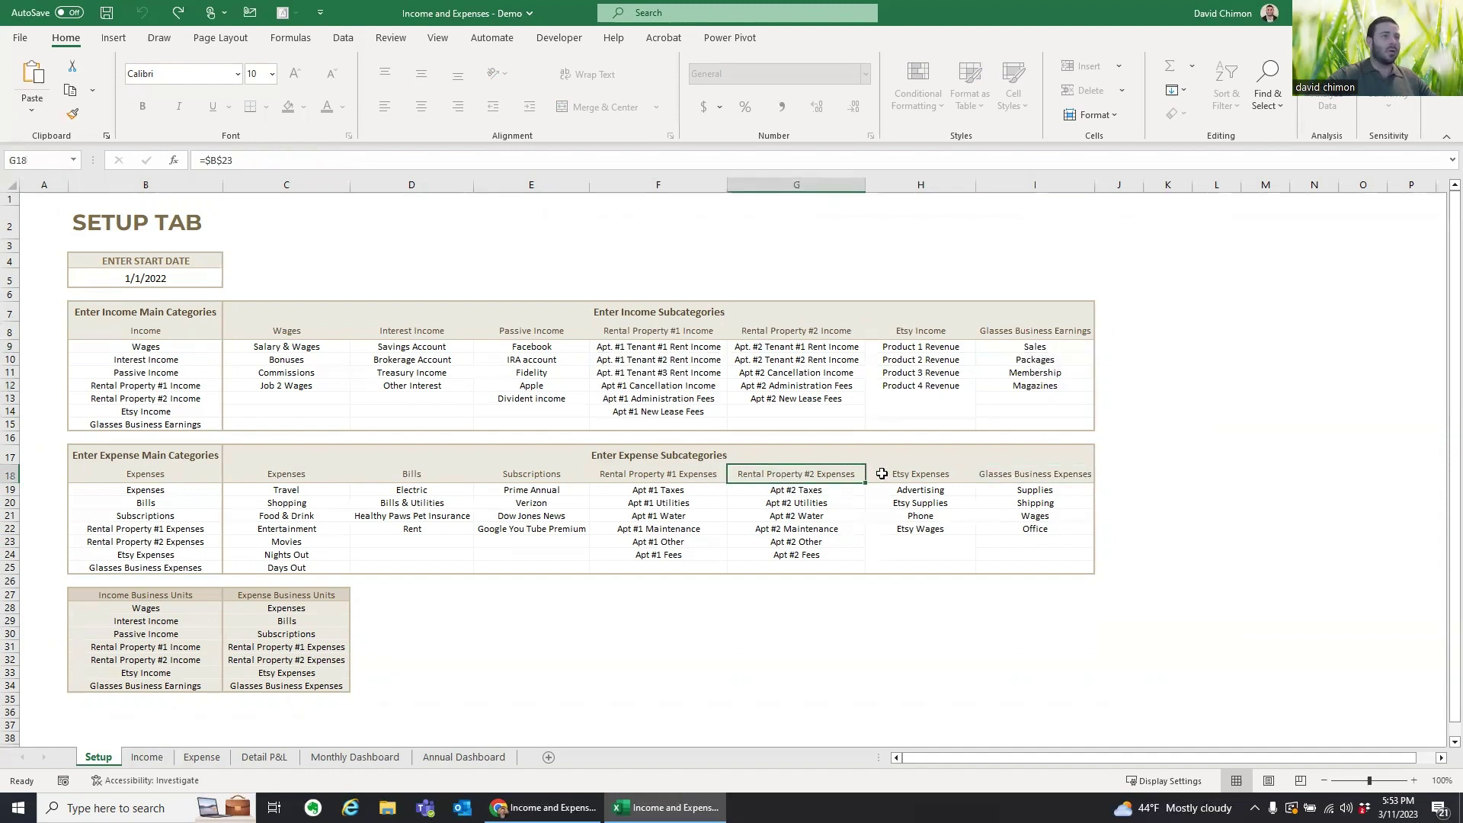
left_click(882, 473)
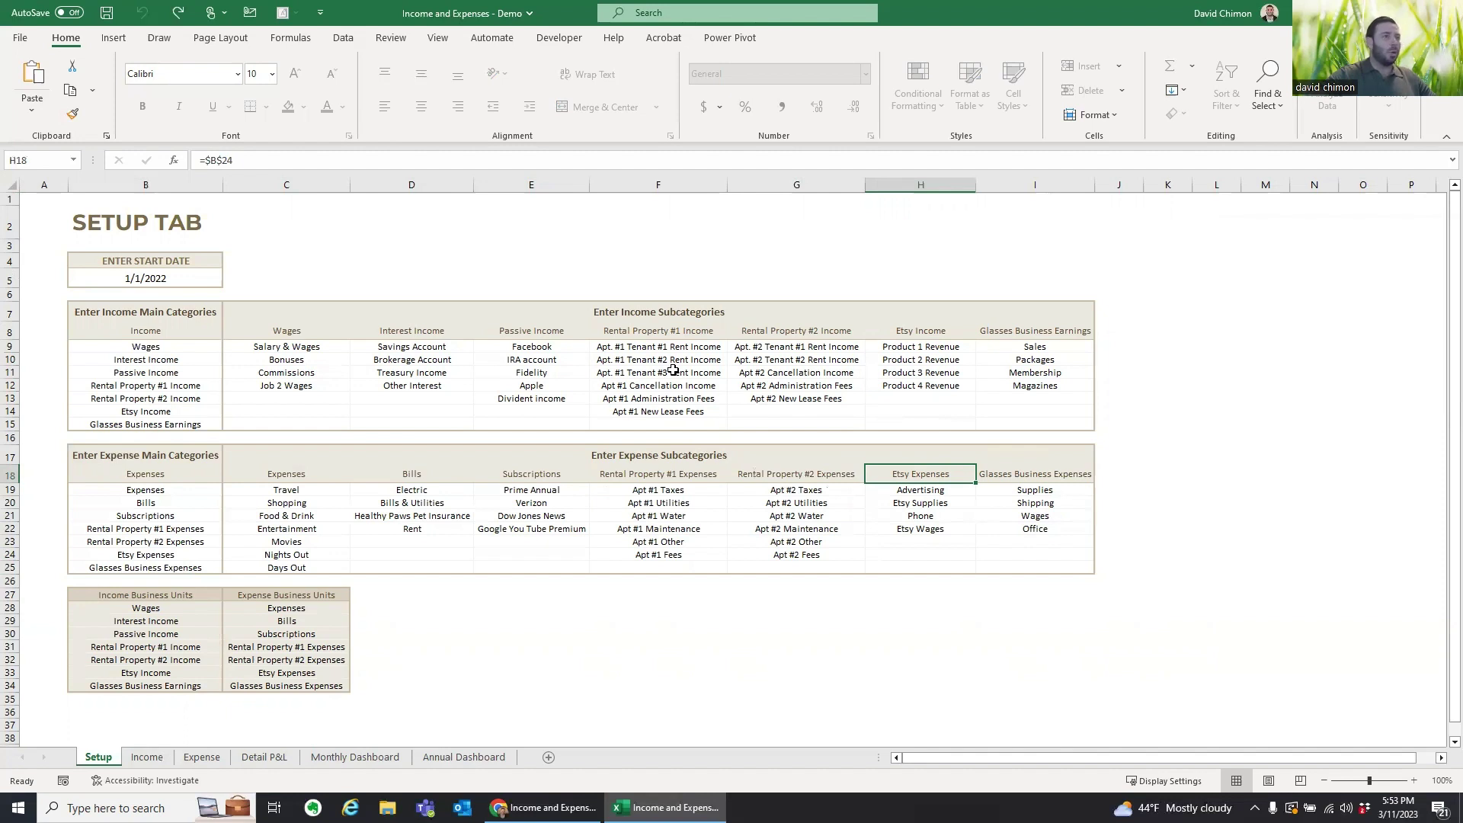
left_click(785, 361)
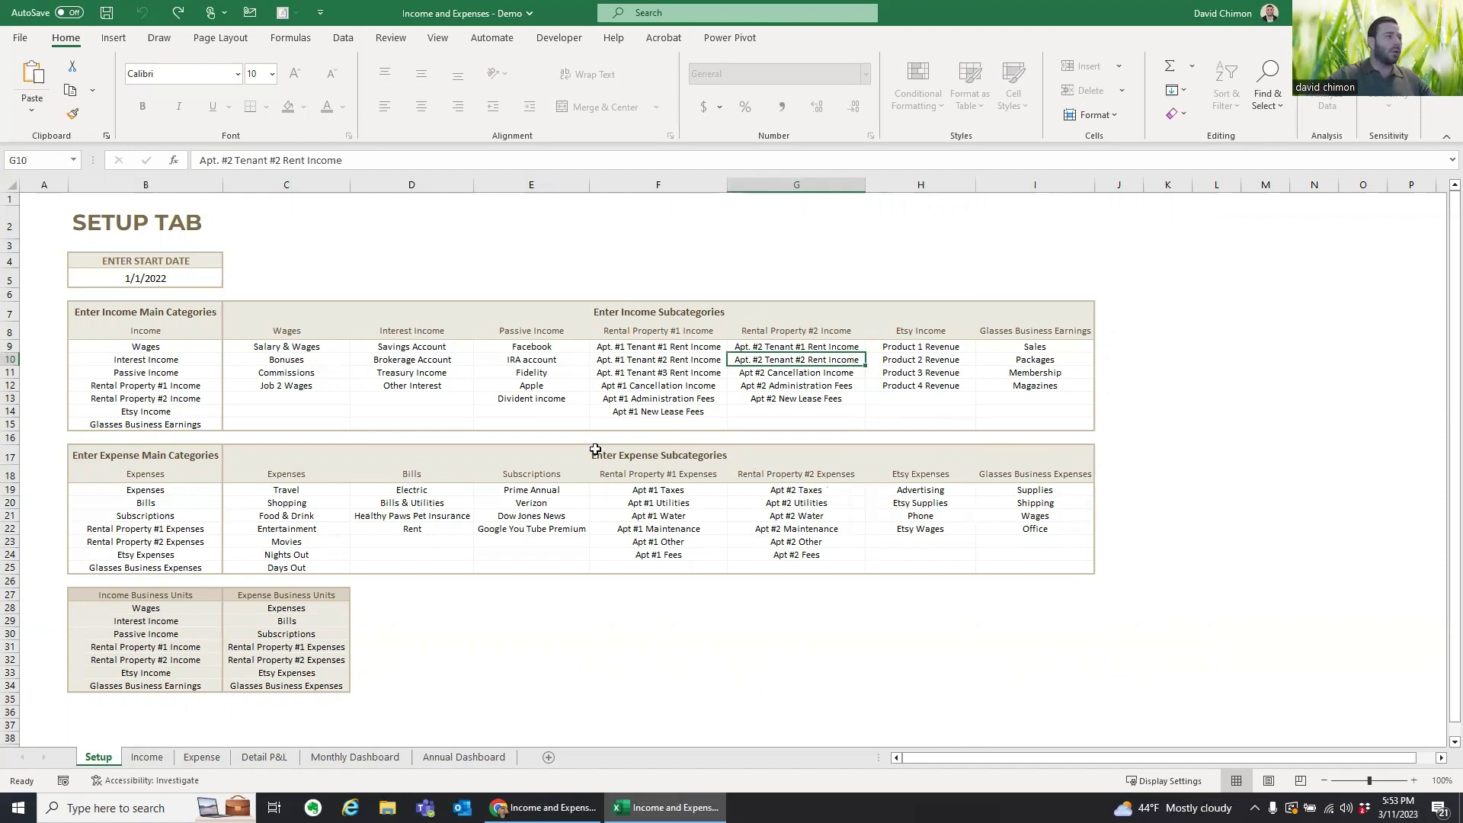
Step: Inspect the linked Wages, Rental Property #1 and Rental Property #2 entries in the Income Business Units list
scroll(379, 571, "down", 1)
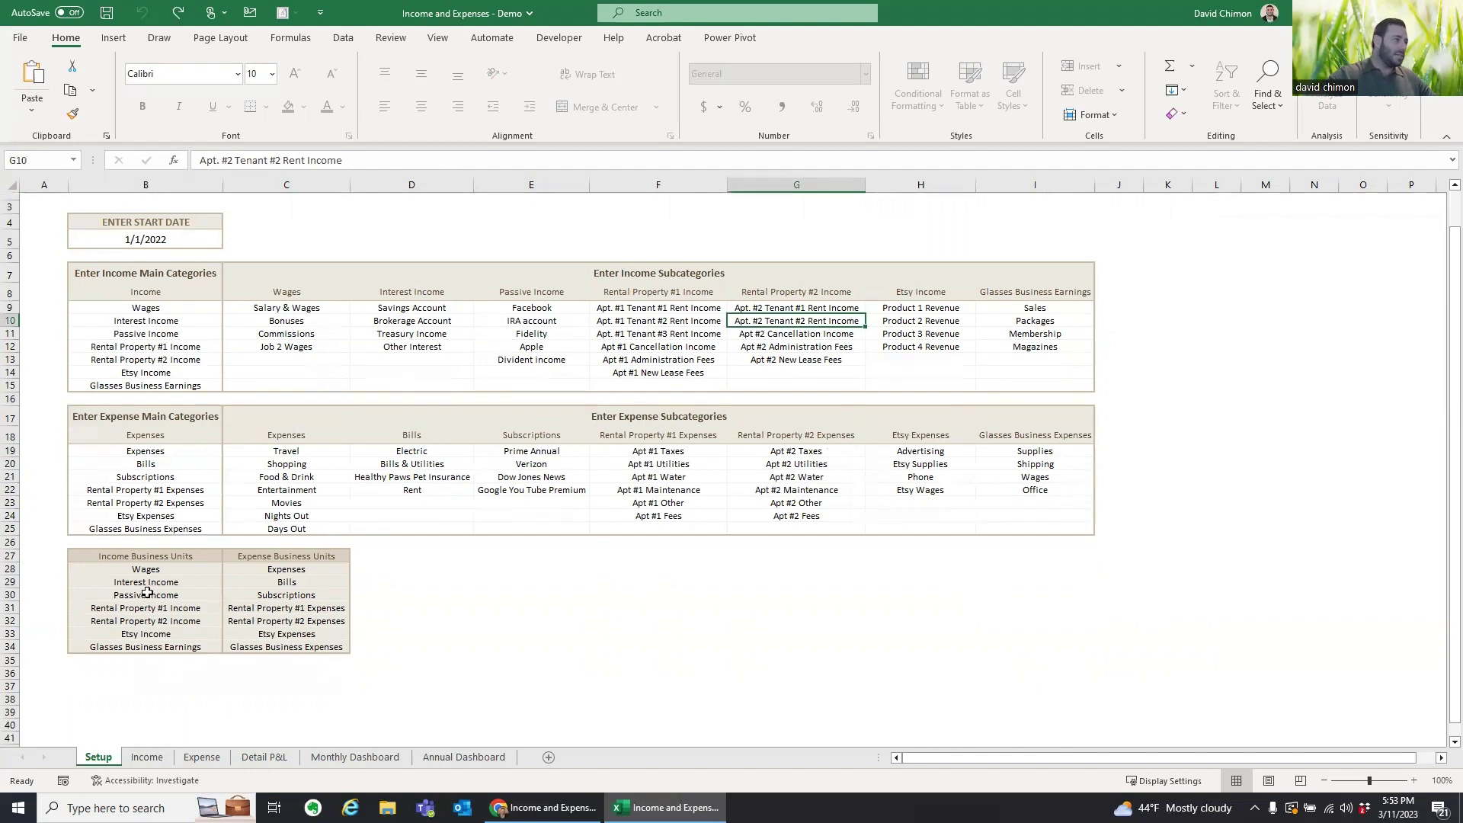
left_click(163, 573)
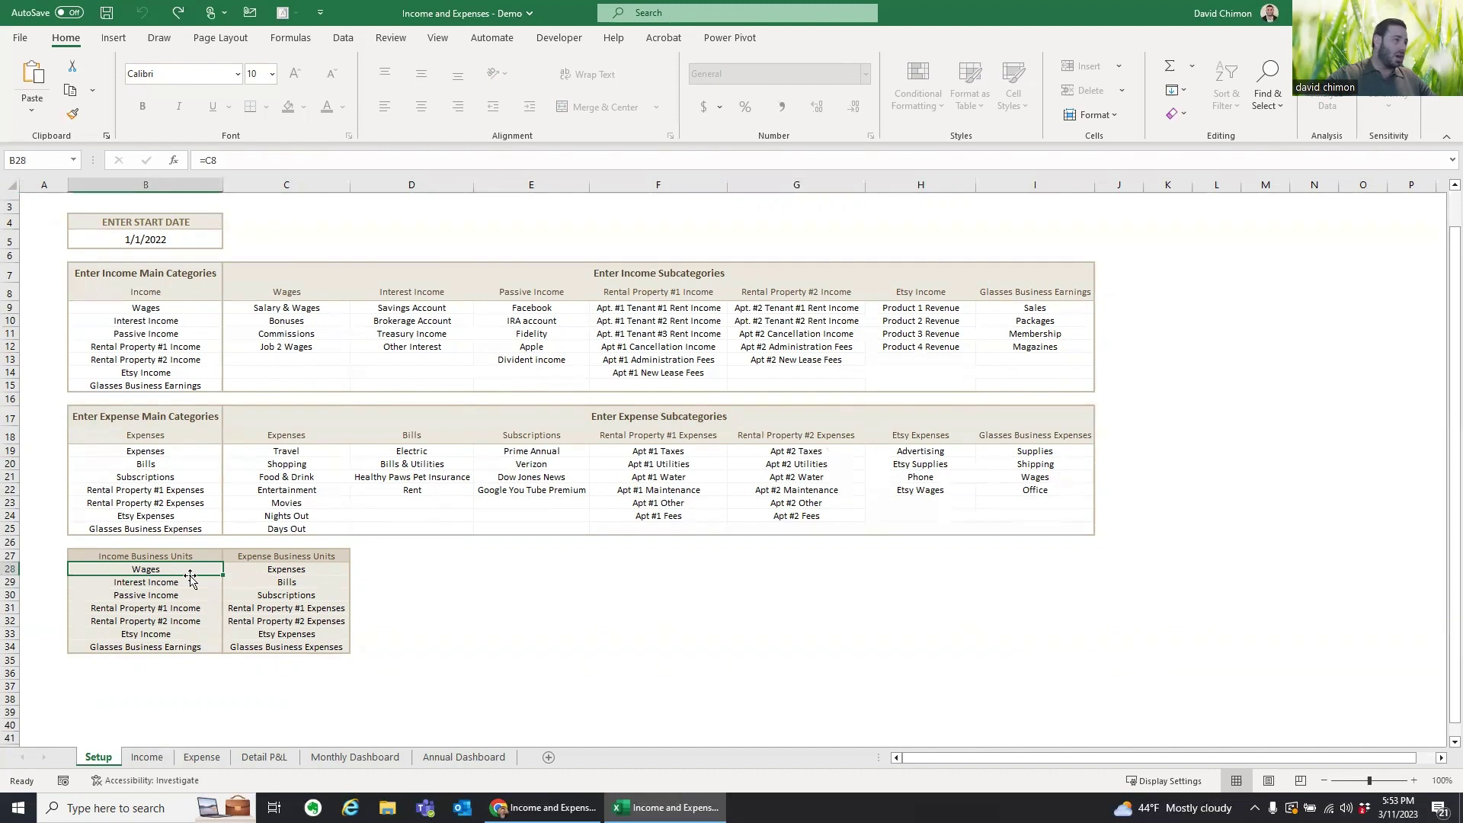
left_click(185, 609)
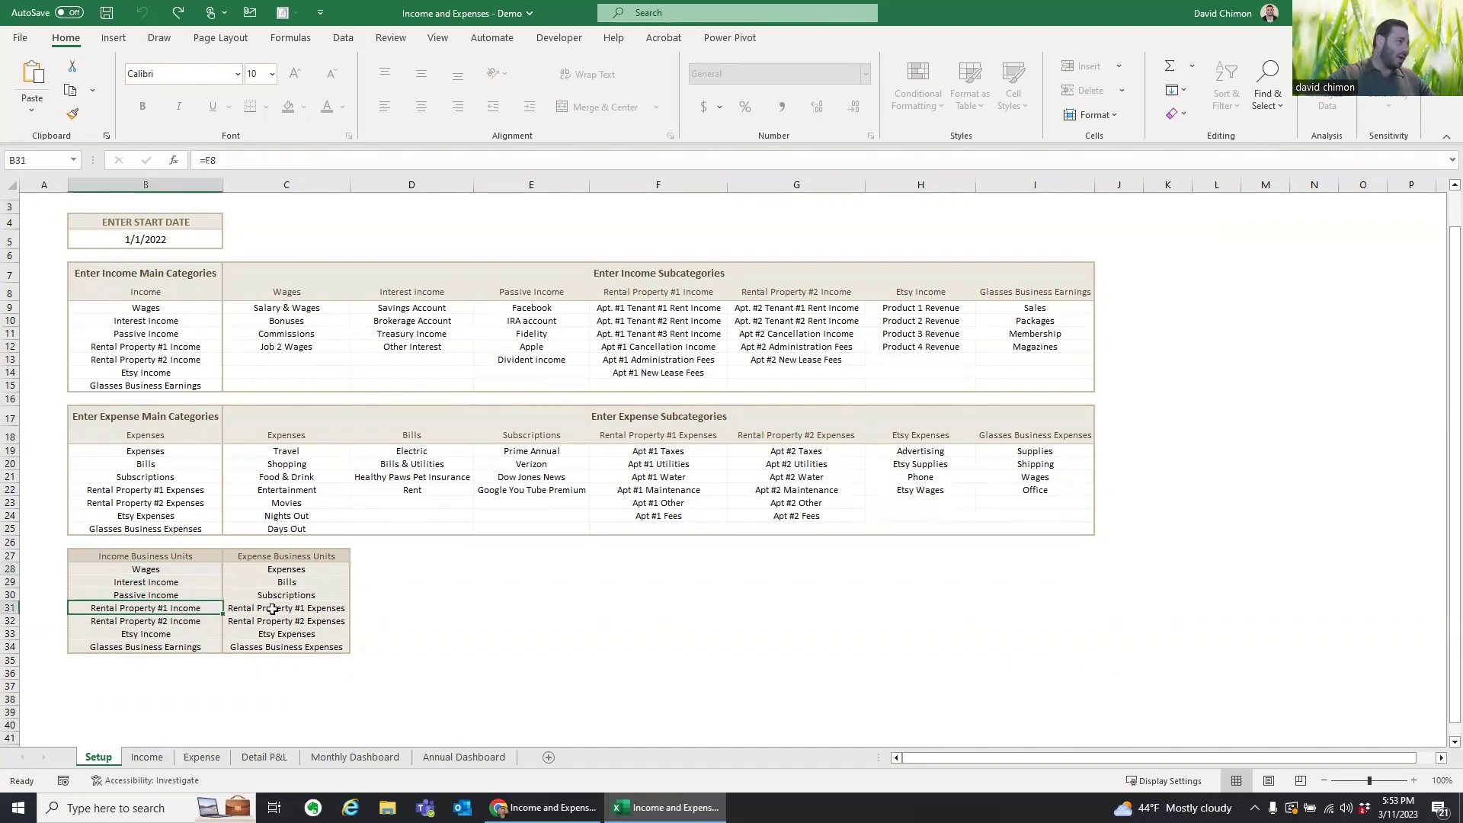
left_click(200, 624)
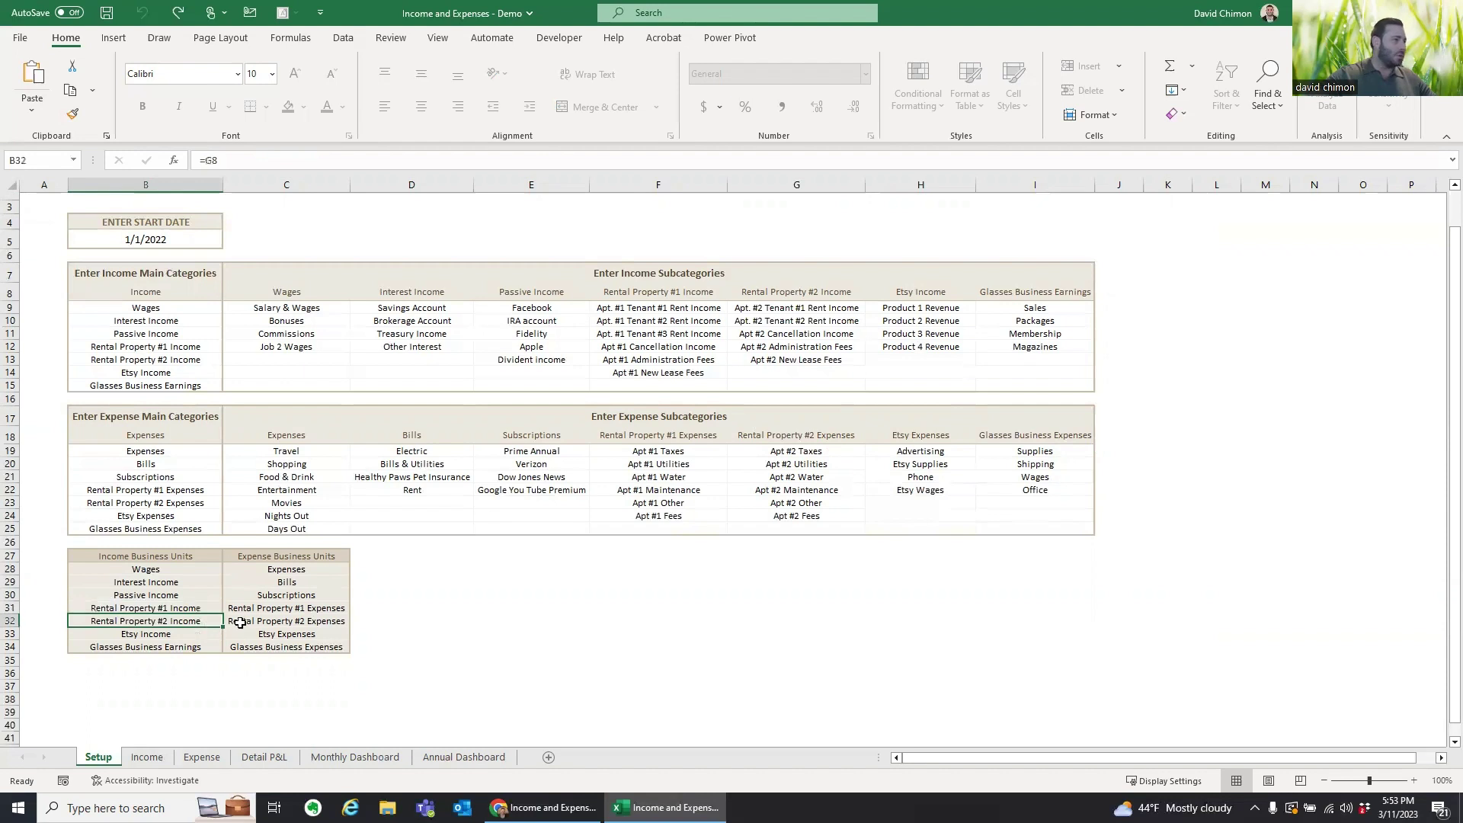
Step: Inspect the linked rental property entries in Expense Business Units and the Etsy entries in both business unit lists
left_click(331, 608)
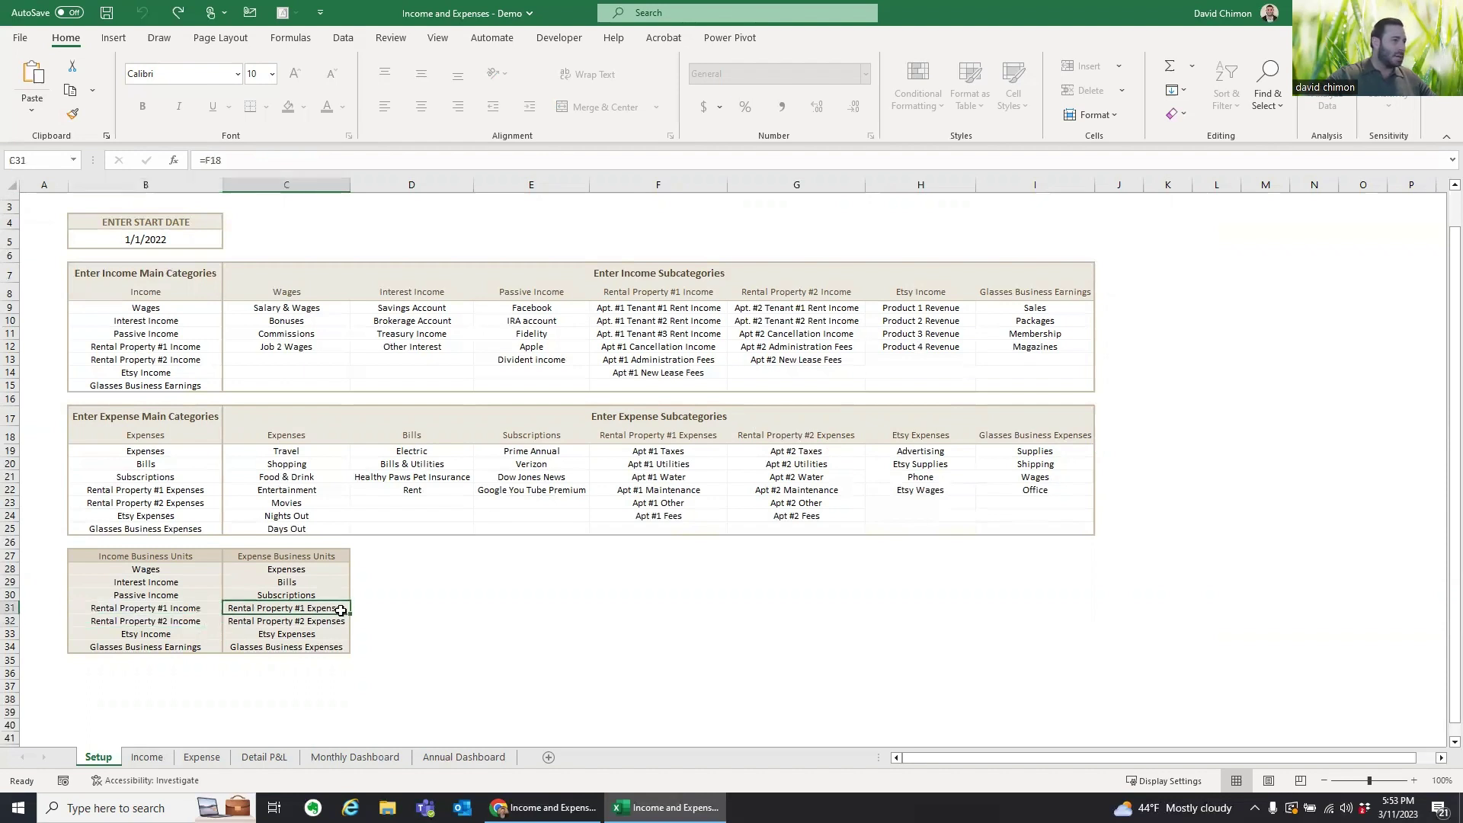
left_click(336, 621)
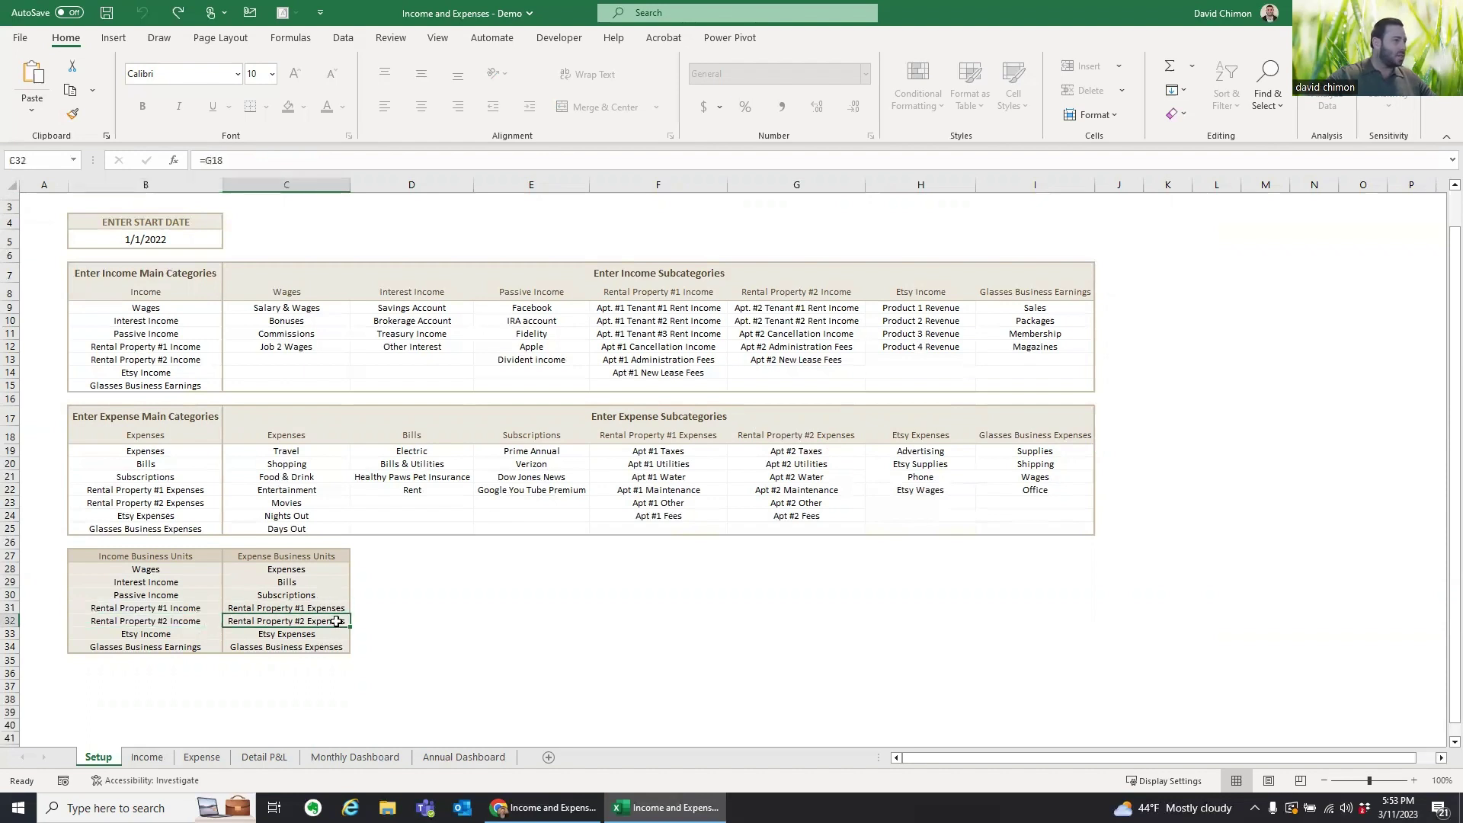
left_click(179, 636)
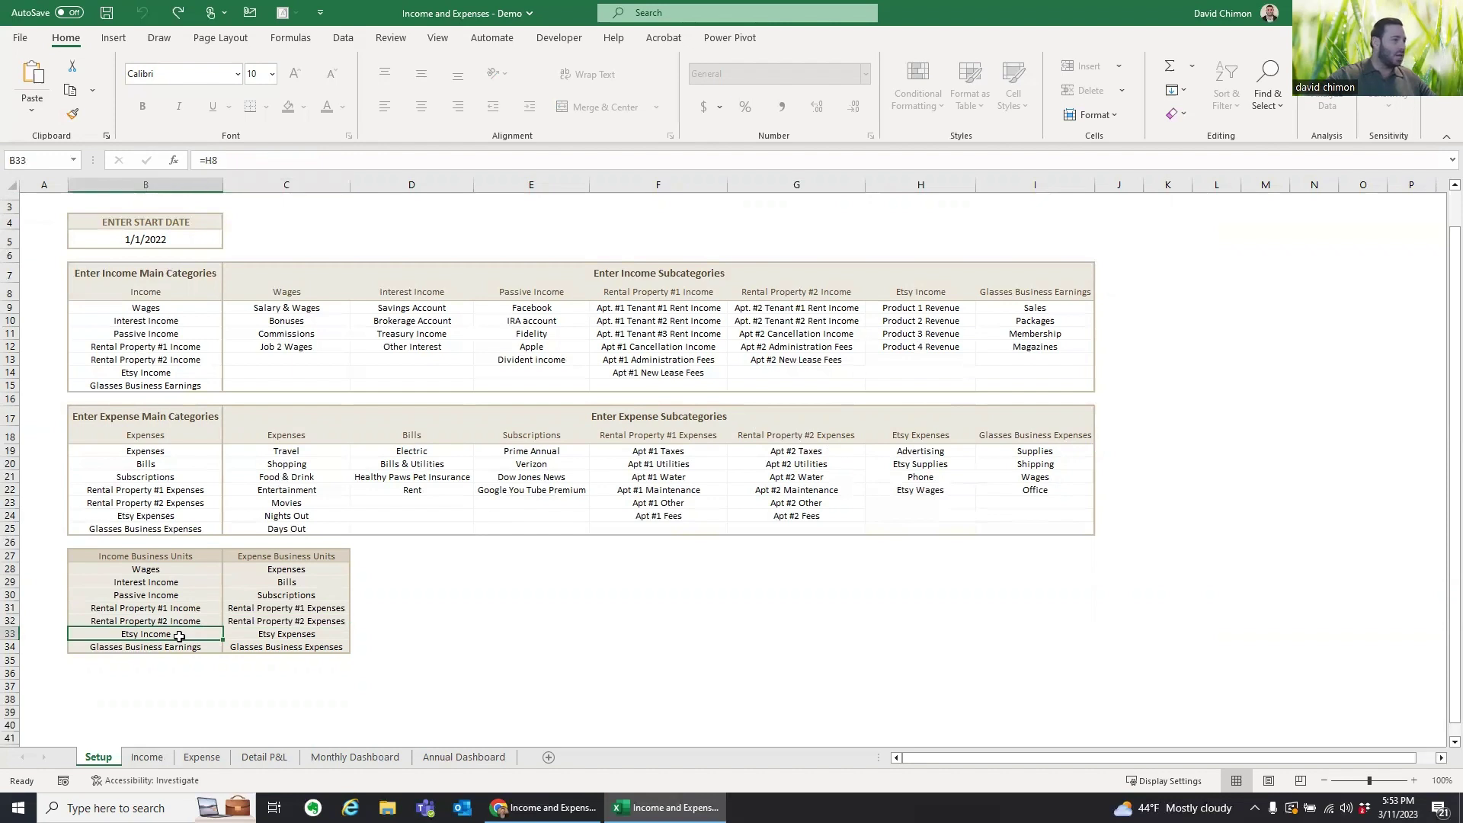
left_click(280, 637)
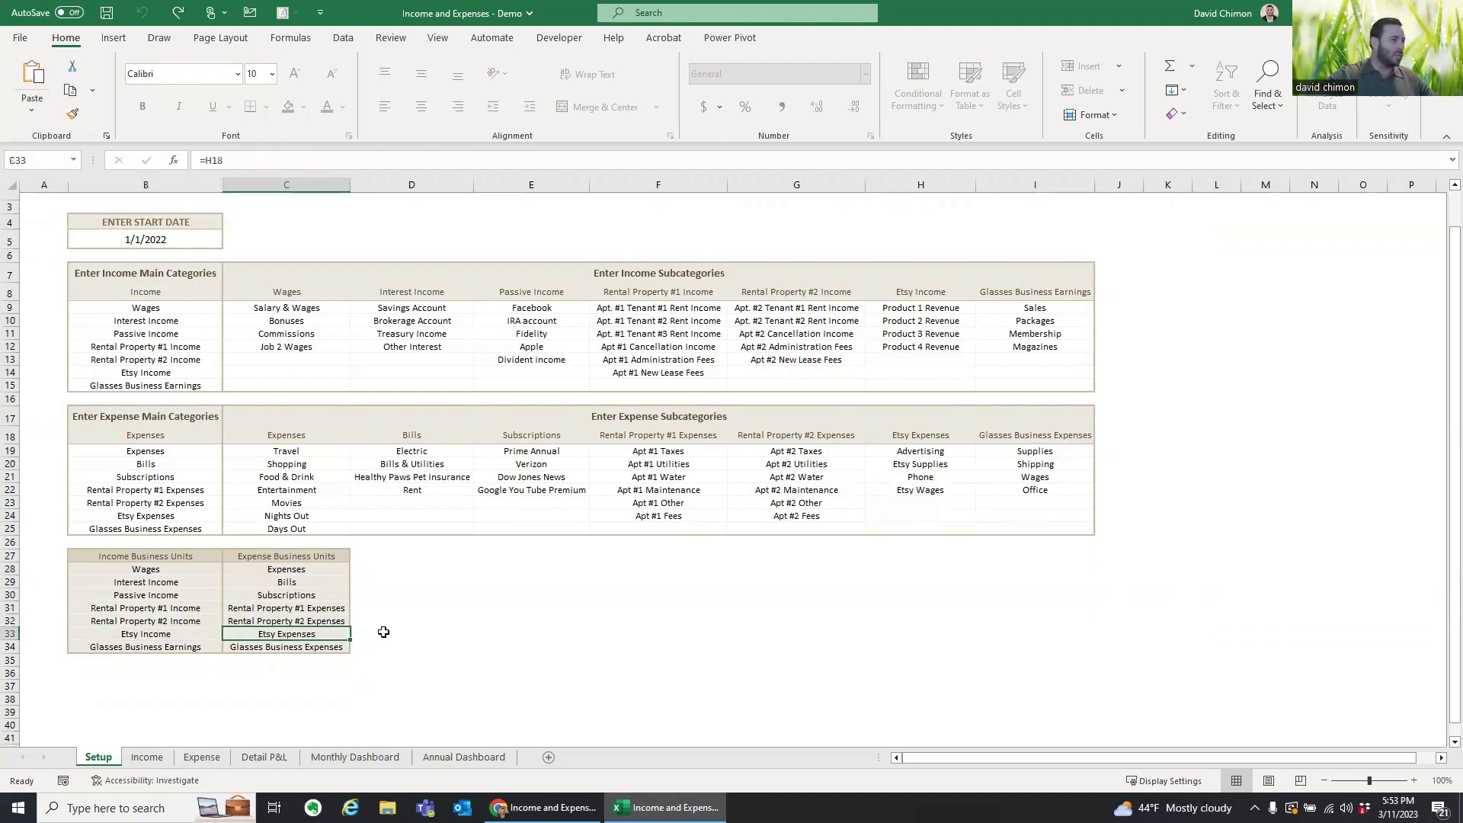
Step: Examine the Date, Category, Subcategory, Amount and both Notes columns of the Income sheet's transactions table
left_click(147, 757)
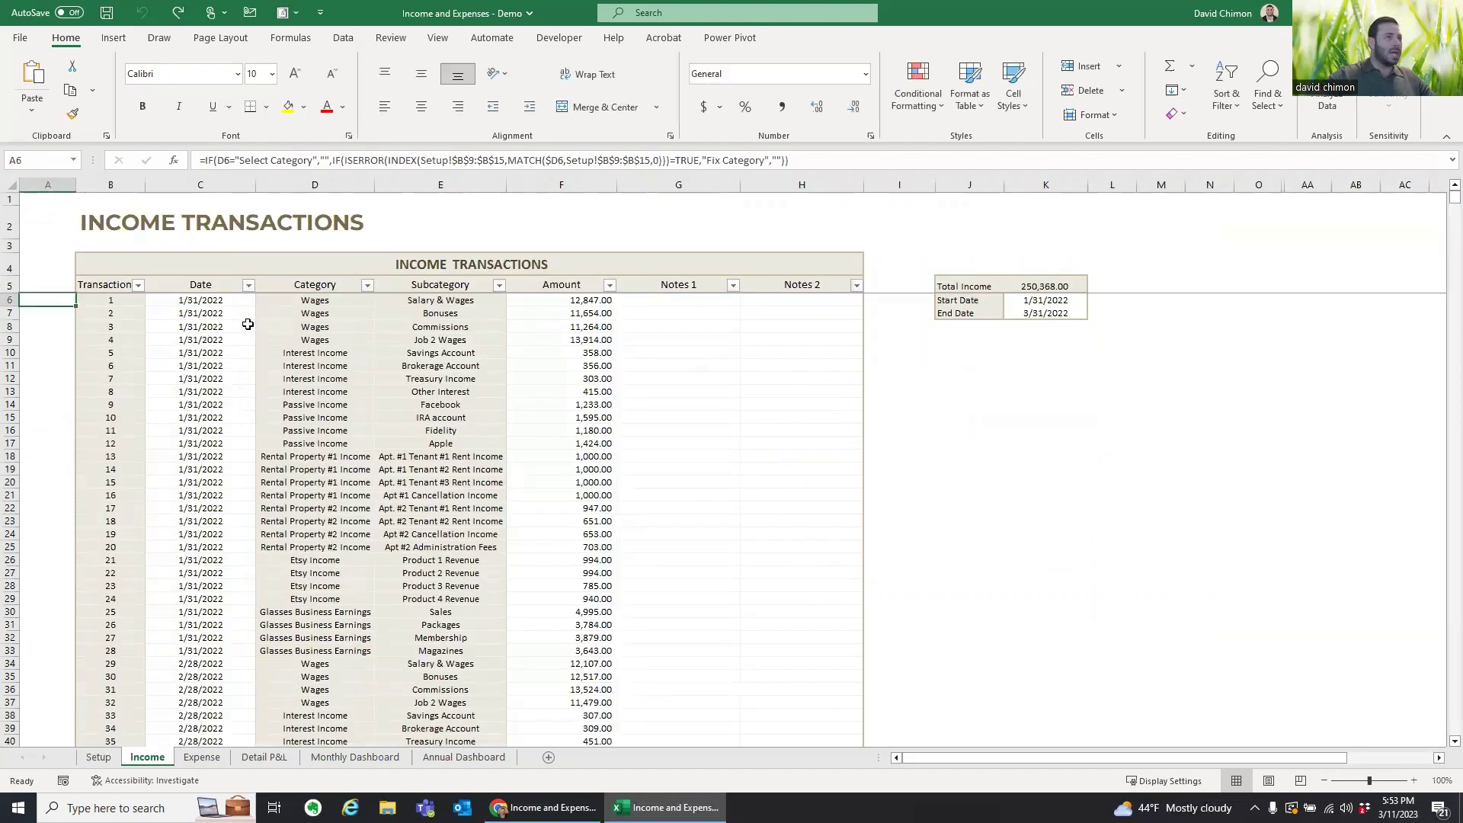
left_click(246, 327)
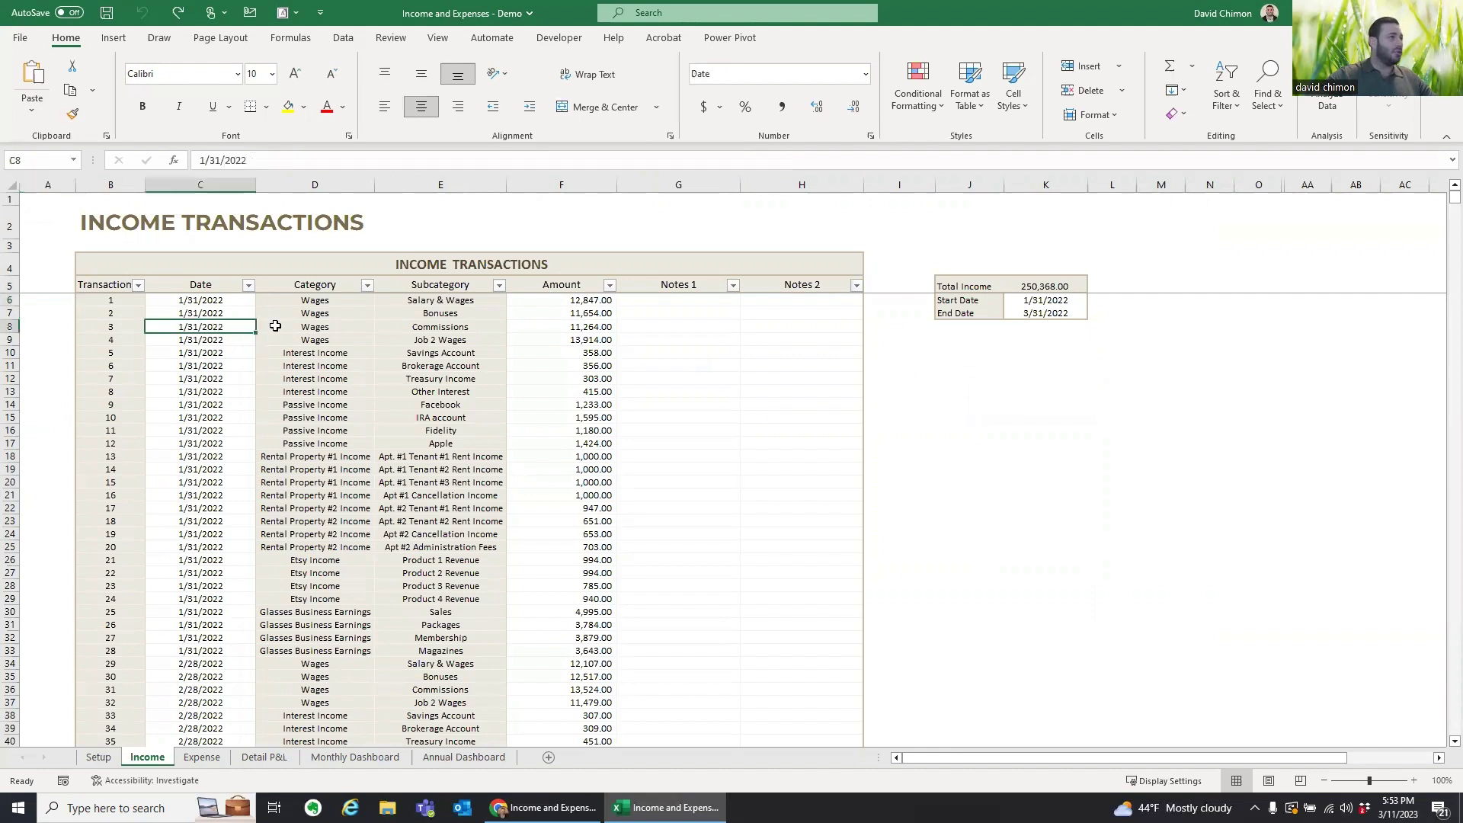
left_click(339, 325)
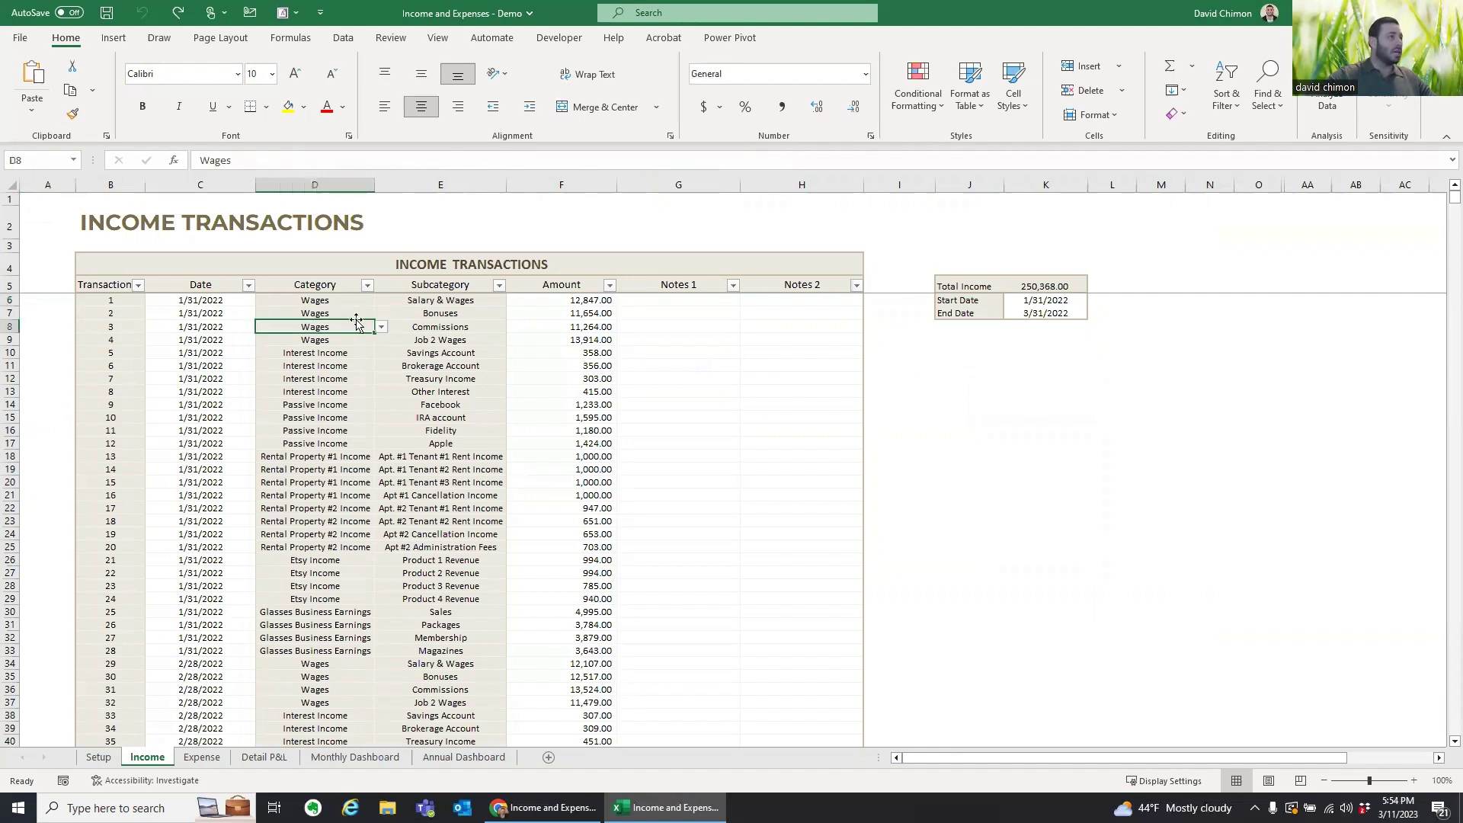
left_click(453, 338)
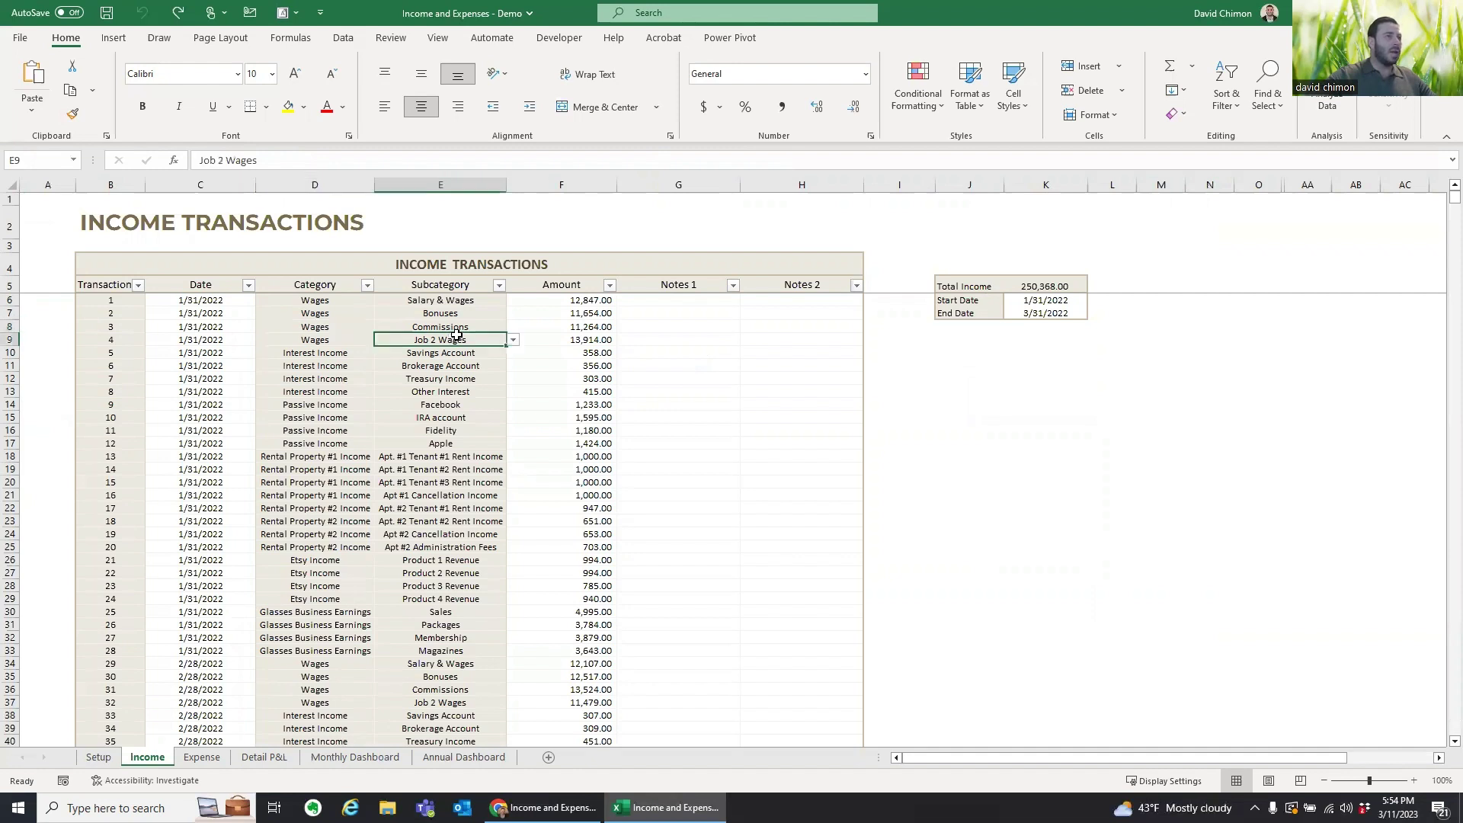
left_click(586, 341)
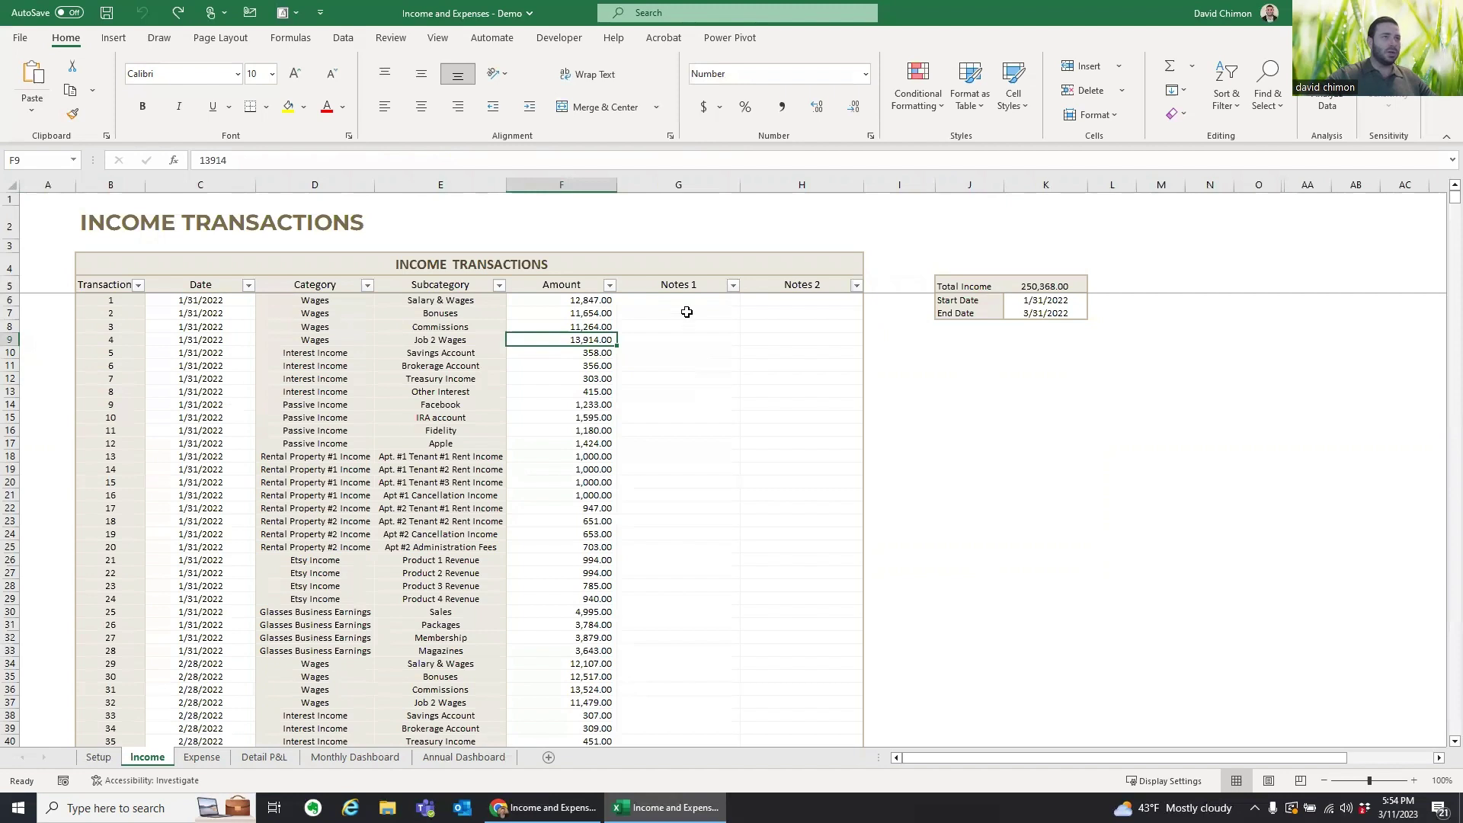
left_click_drag(678, 184, 775, 183)
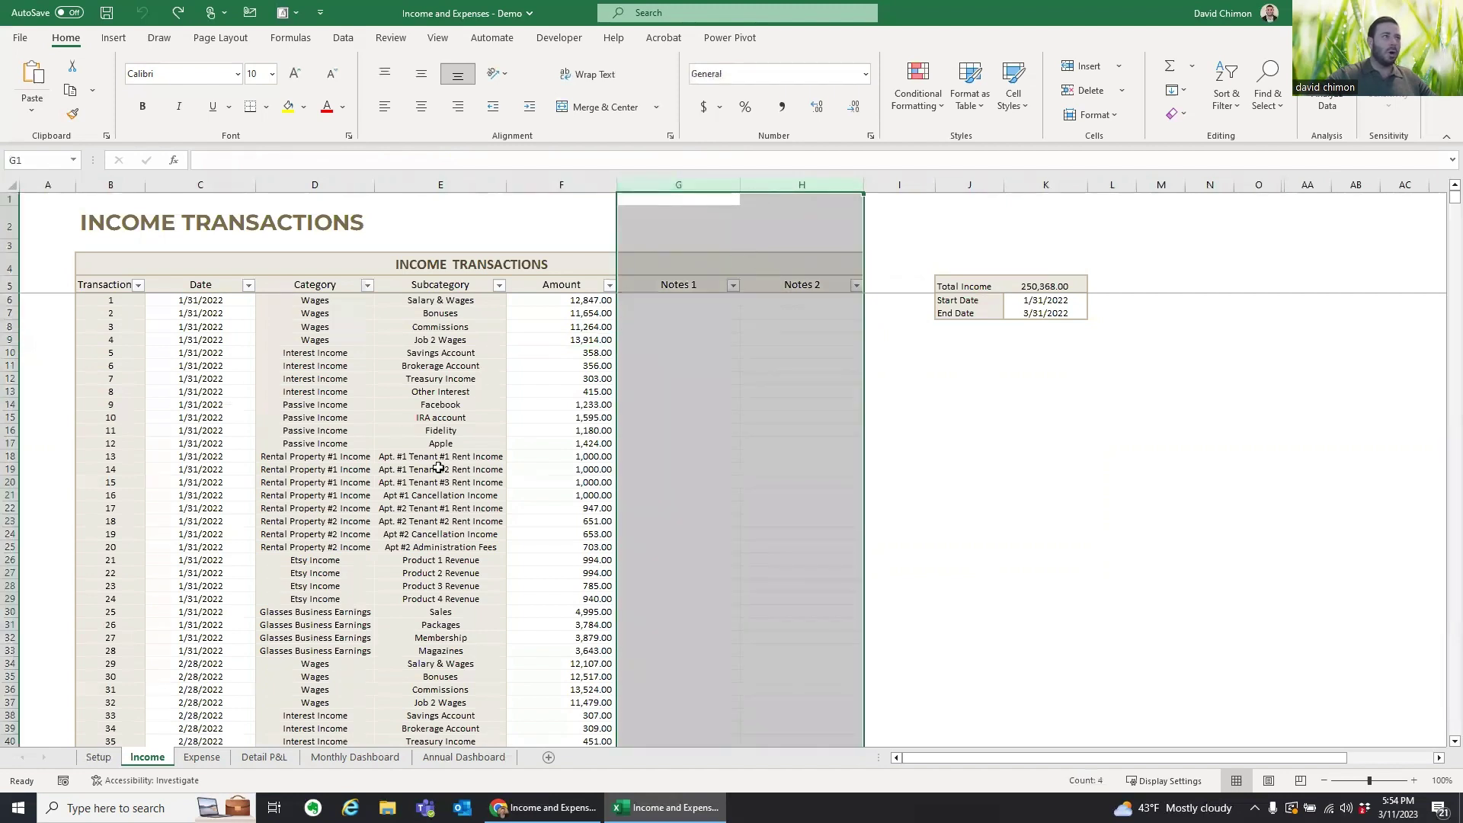
left_click(183, 521)
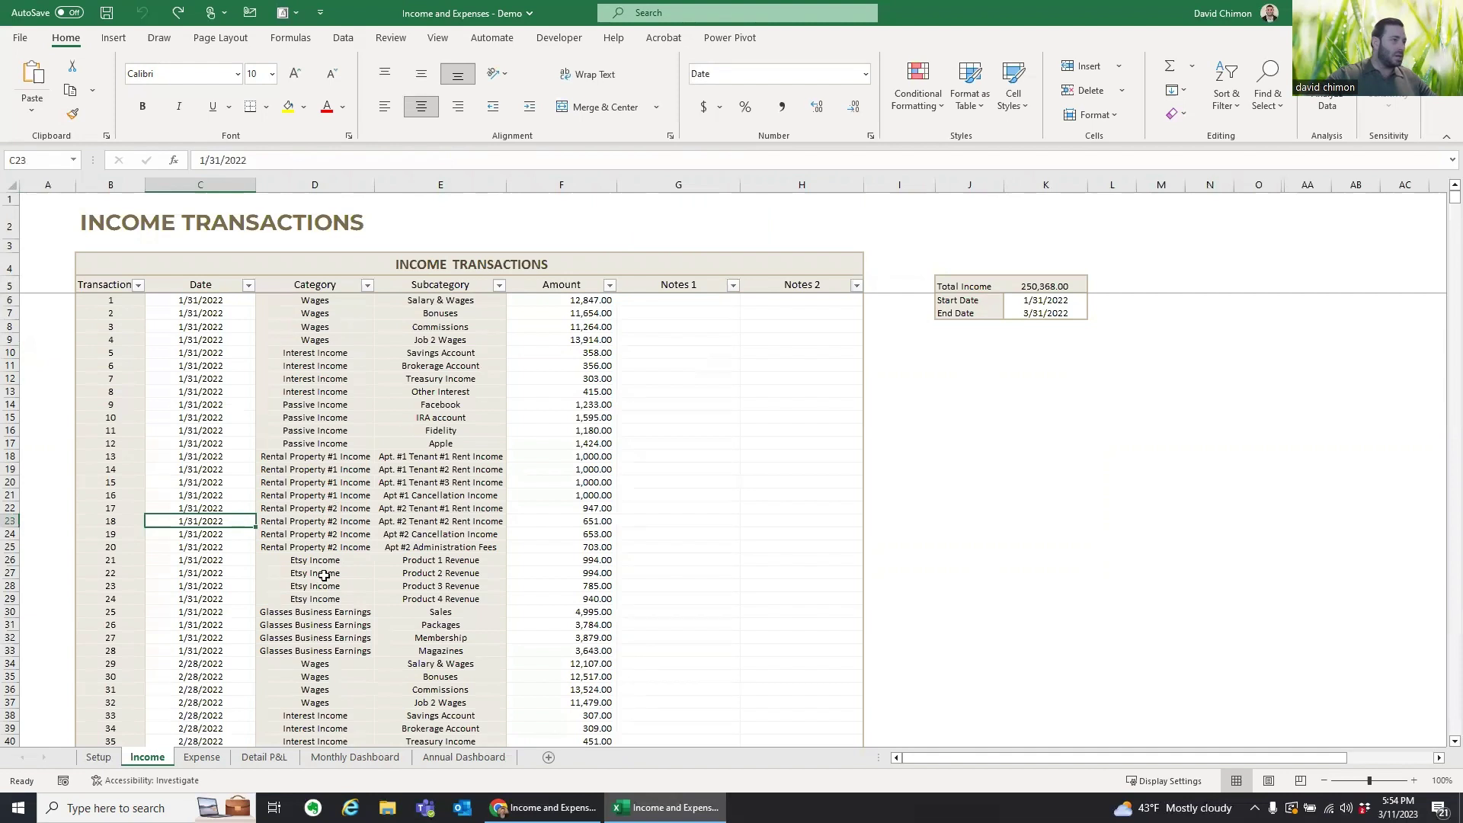
Step: Check the available subcategory choices for the Etsy Income transaction in E28 and the Glasses Business Earnings transaction in E30
left_click(420, 585)
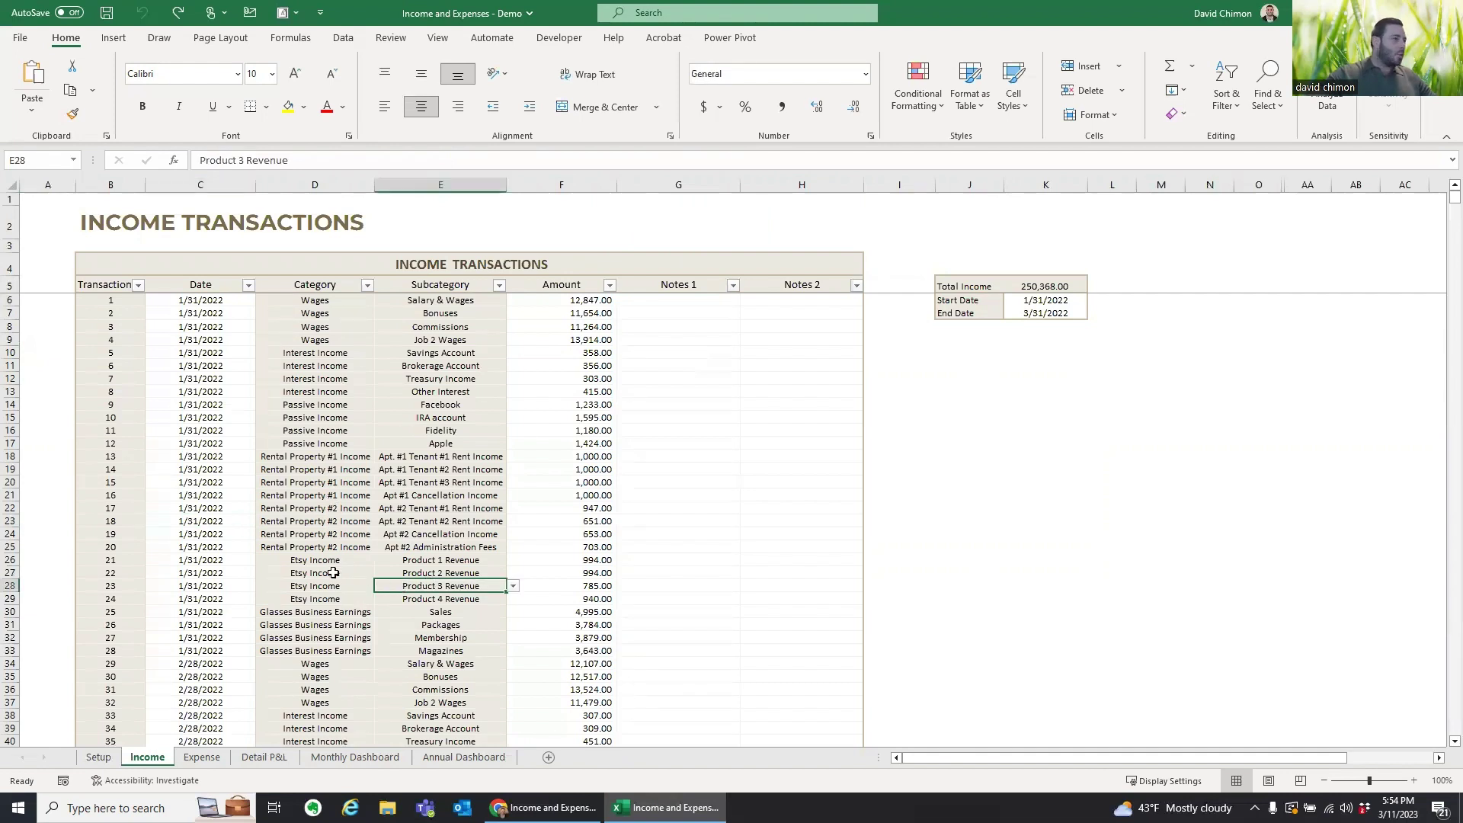
left_click(514, 587)
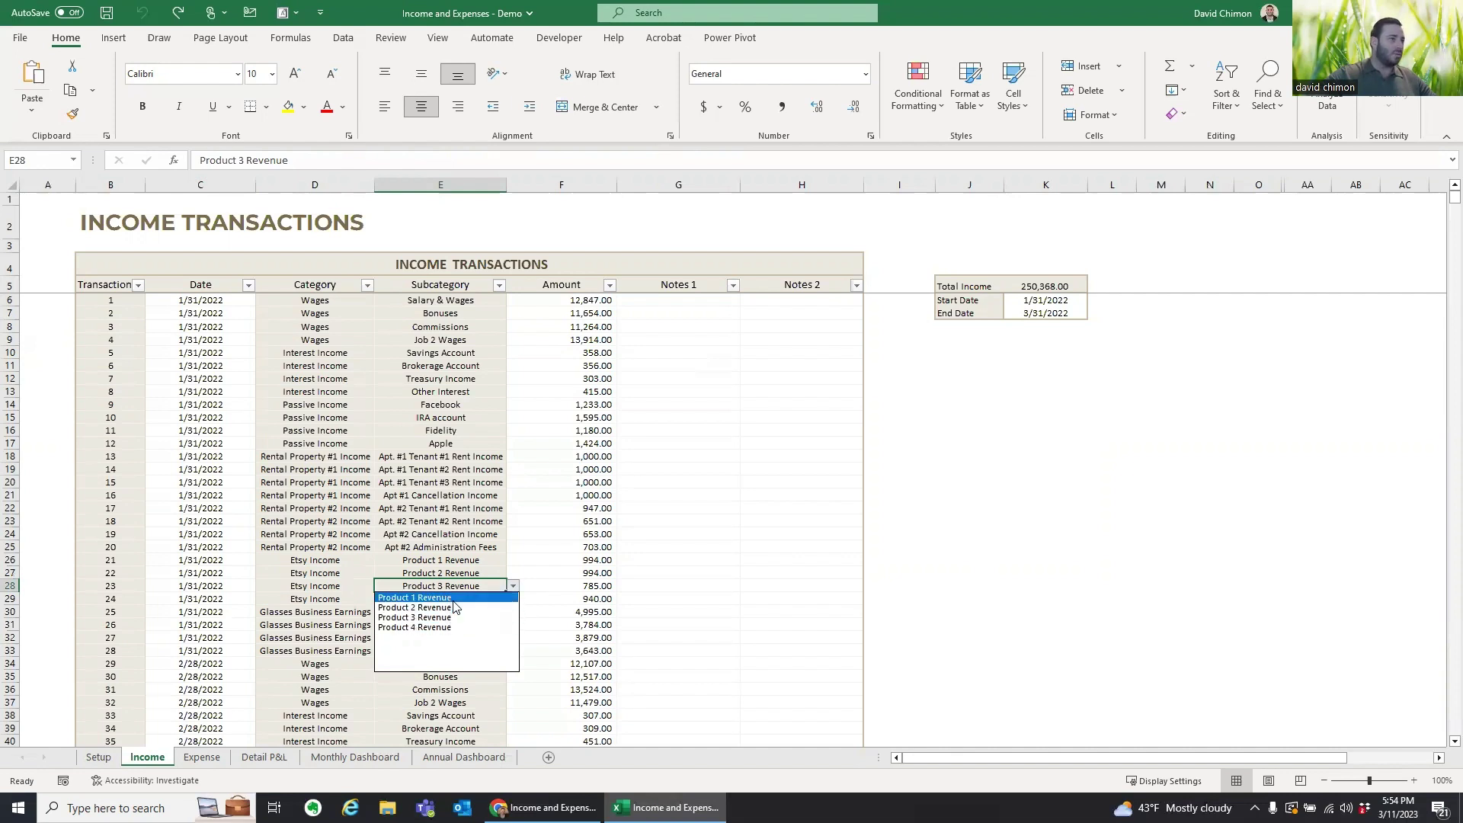
key("Escape")
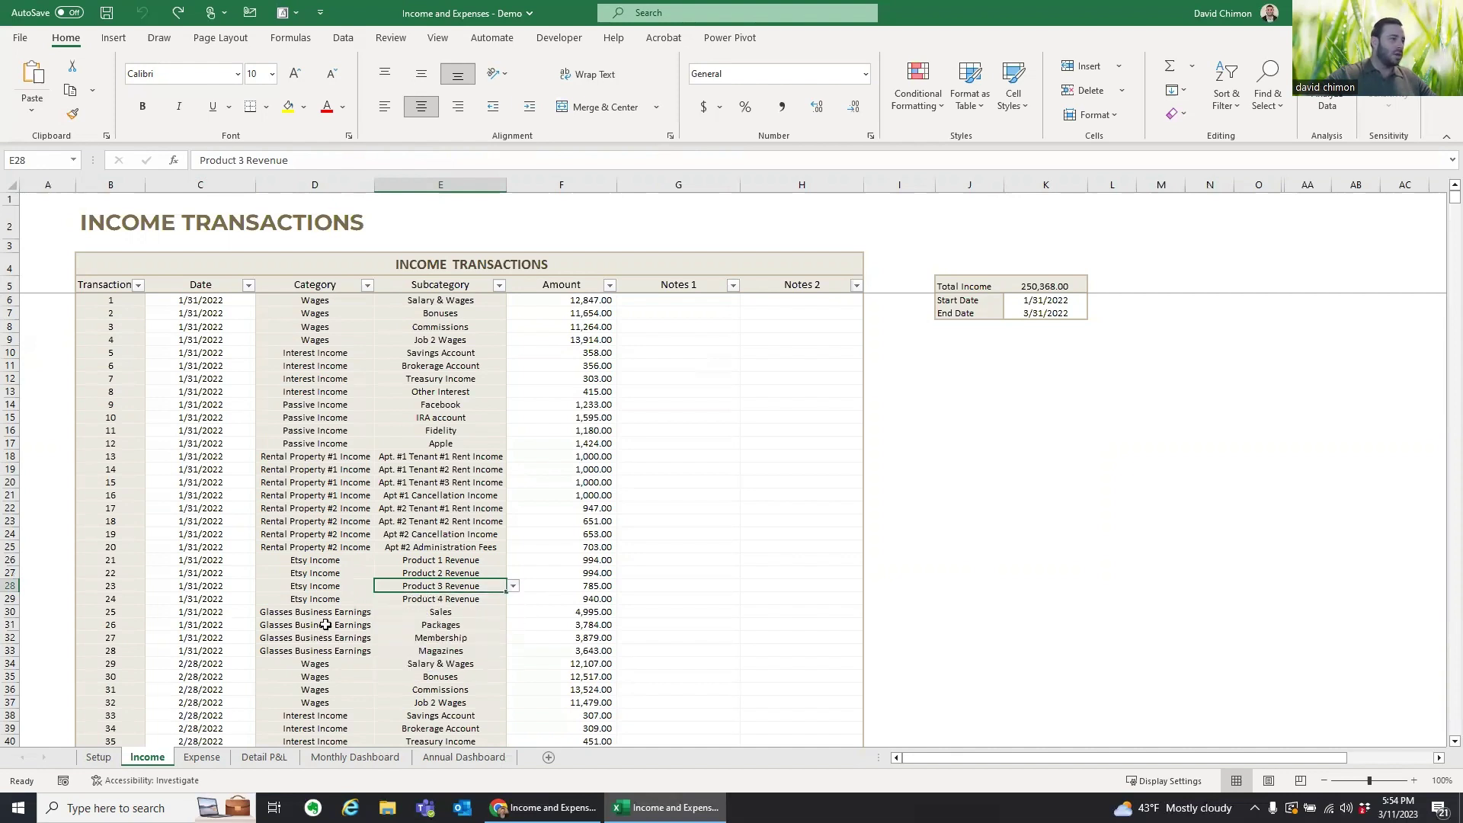
left_click(321, 611)
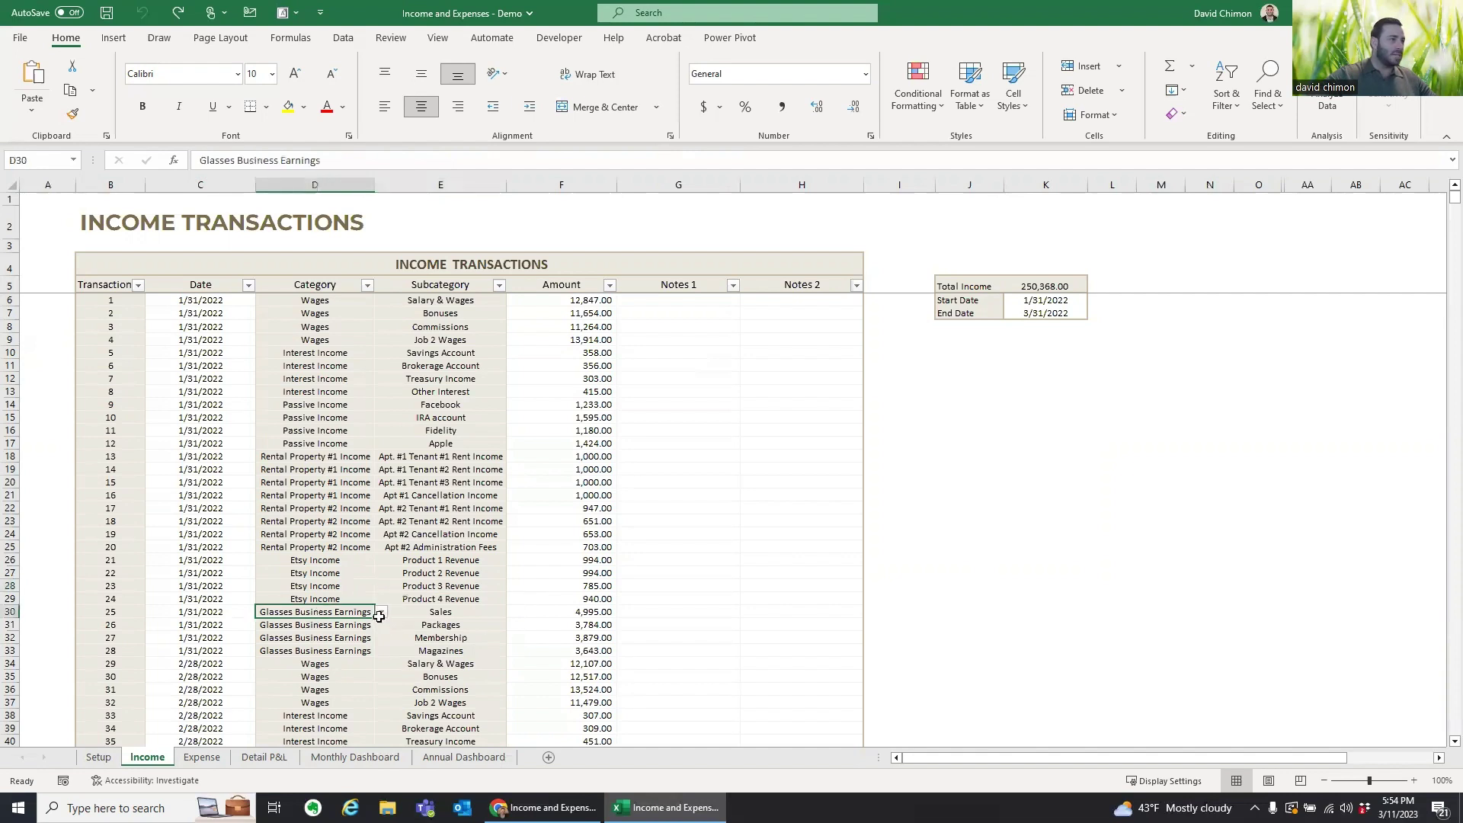
left_click(445, 614)
left_click(515, 614)
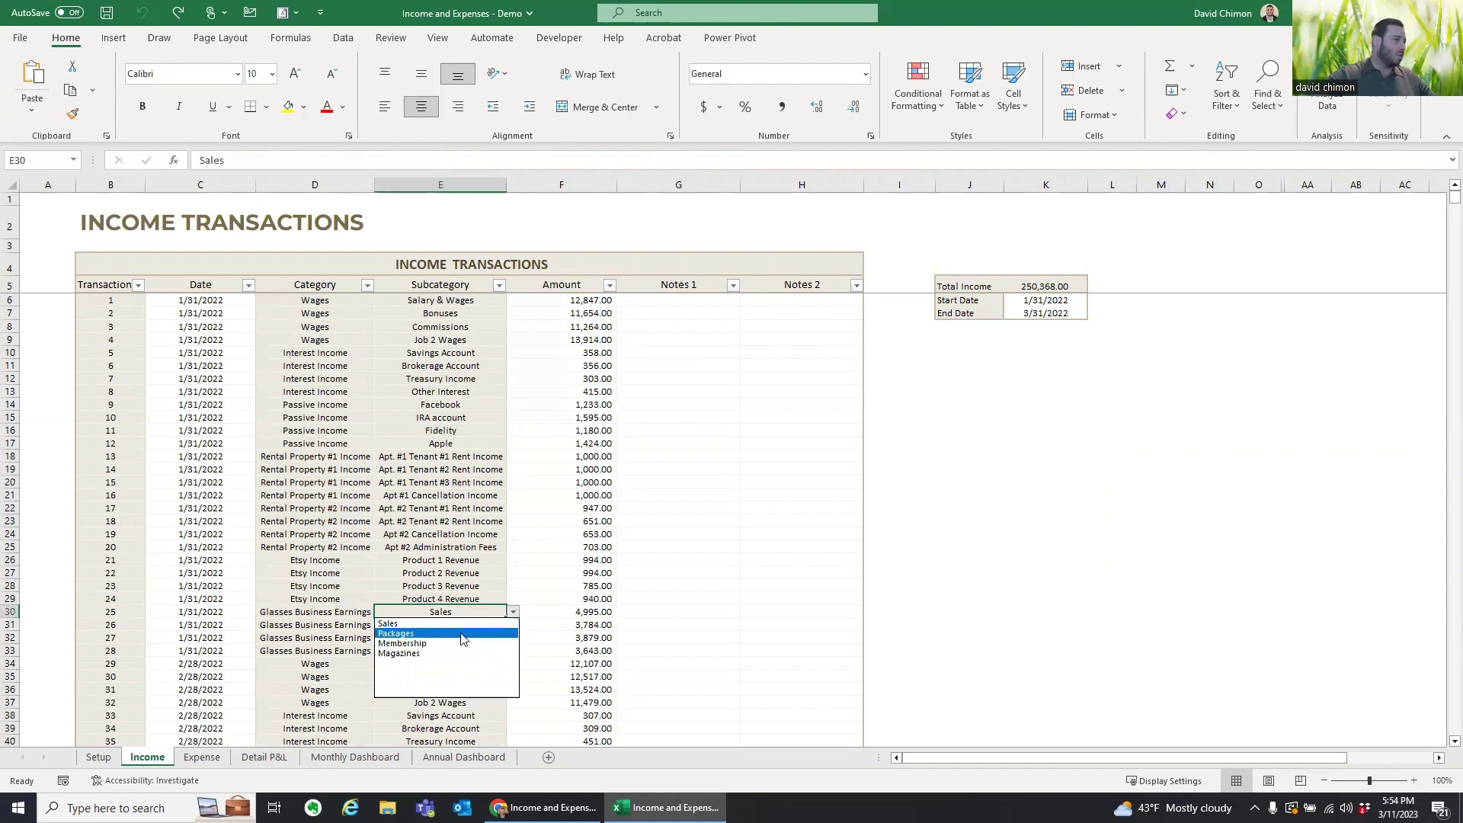
left_click(457, 602)
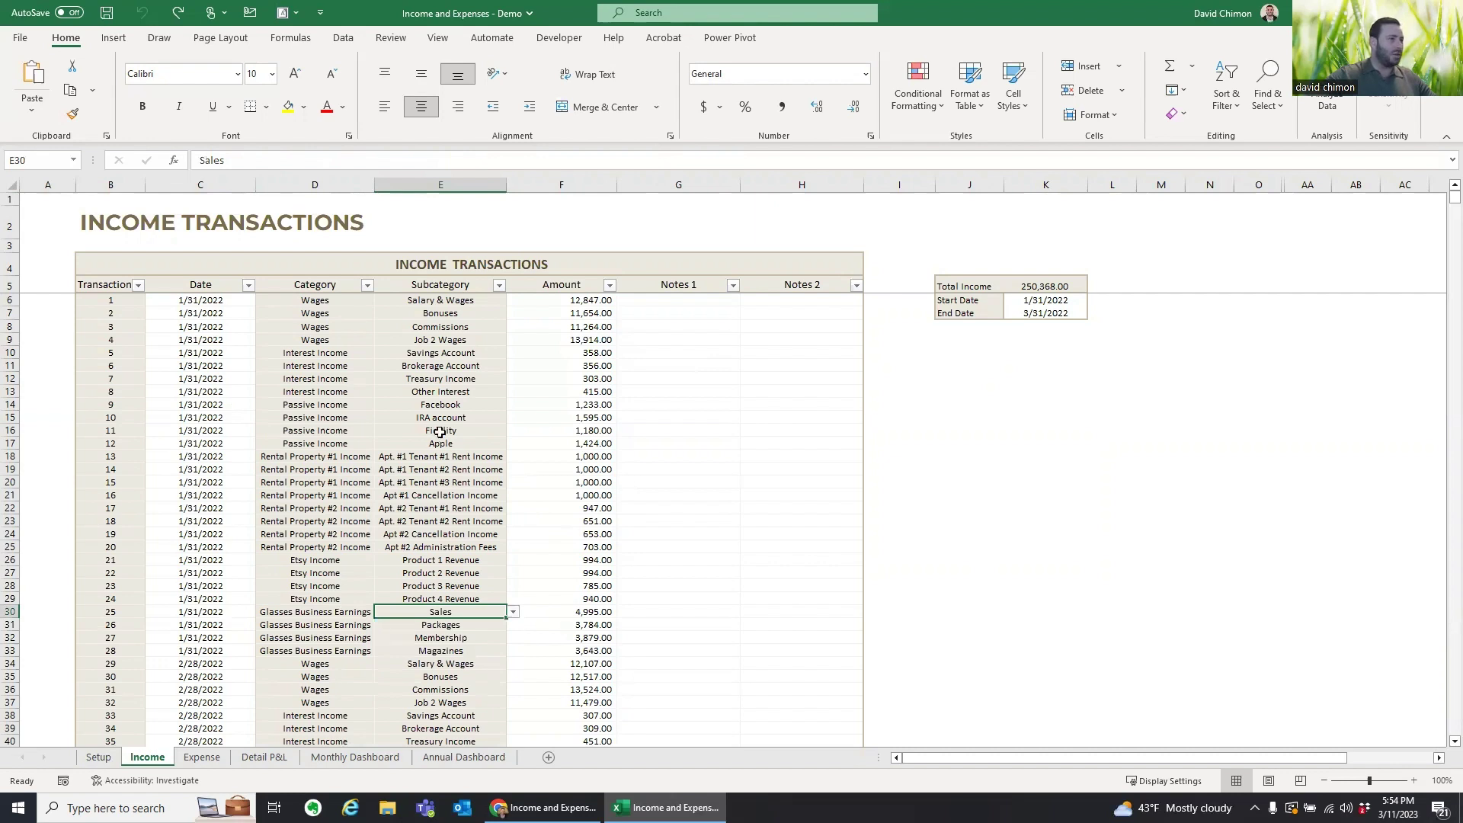
Step: Check the Rental Property #2 transactions and compare the category choices in D9 with the income main categories on the Setup sheet
left_click(483, 507)
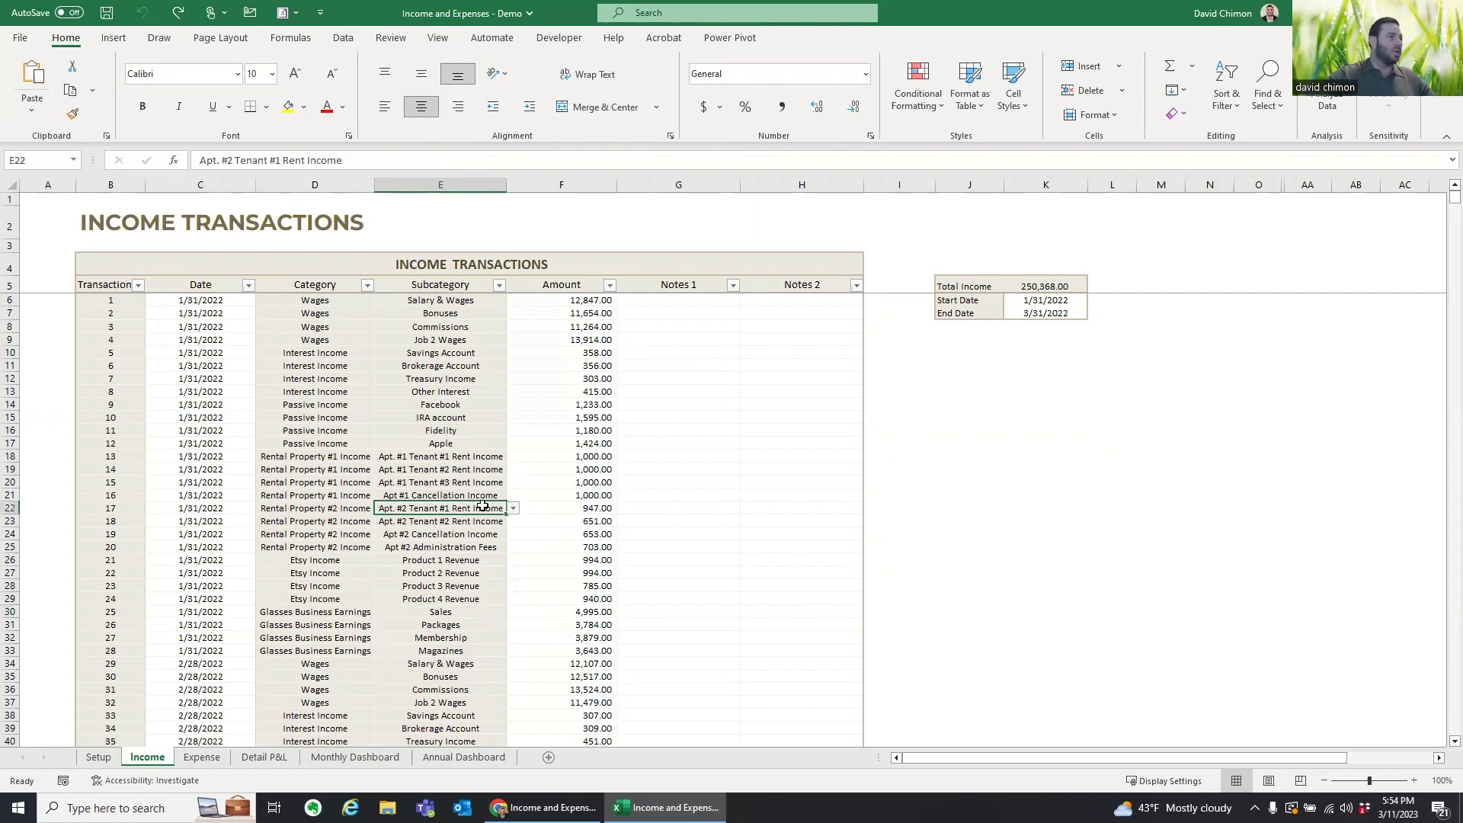
left_click(339, 526)
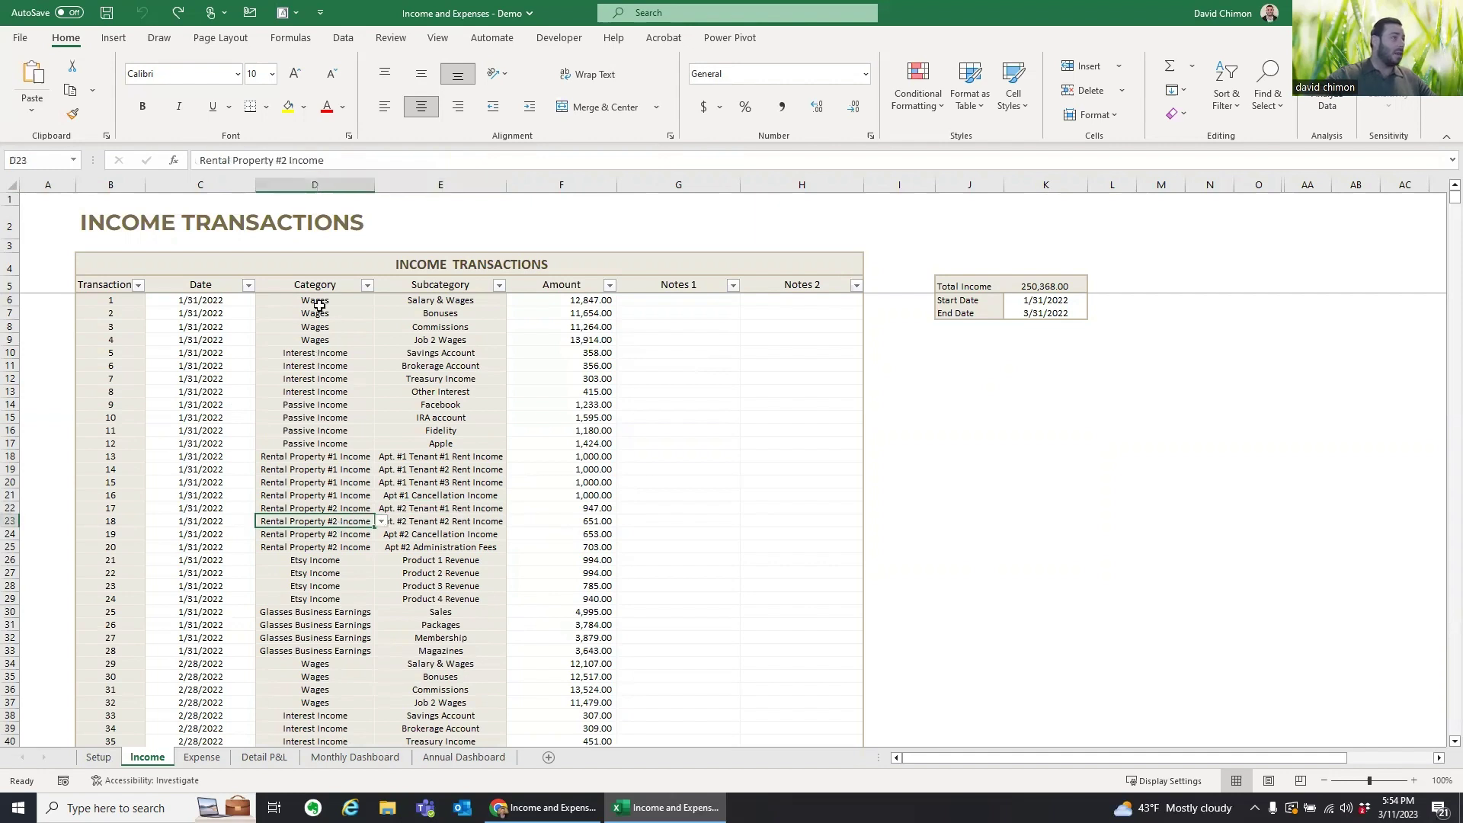
left_click(319, 184)
left_click(348, 340)
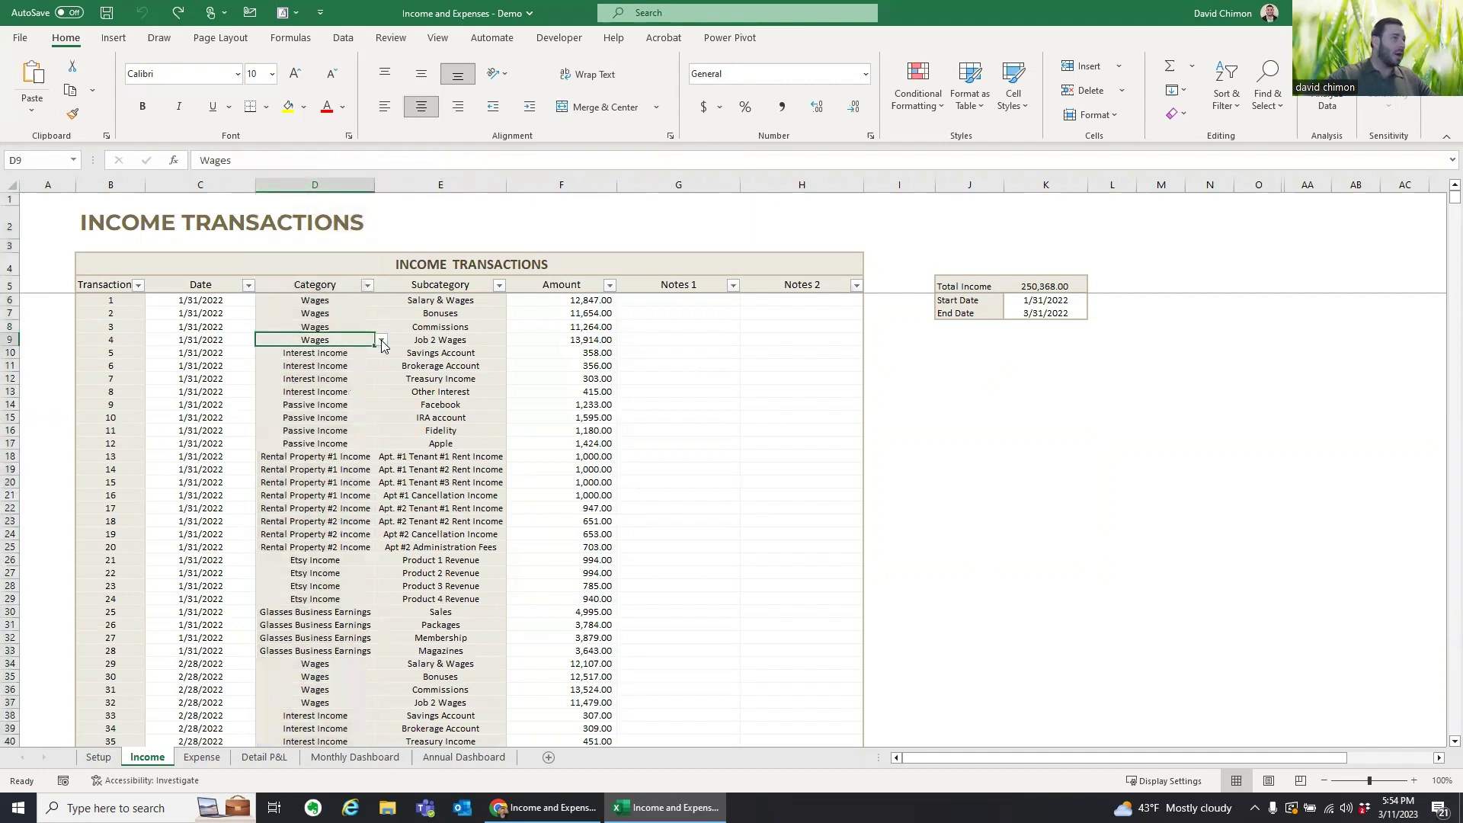
left_click(381, 340)
left_click(340, 321)
left_click(99, 757)
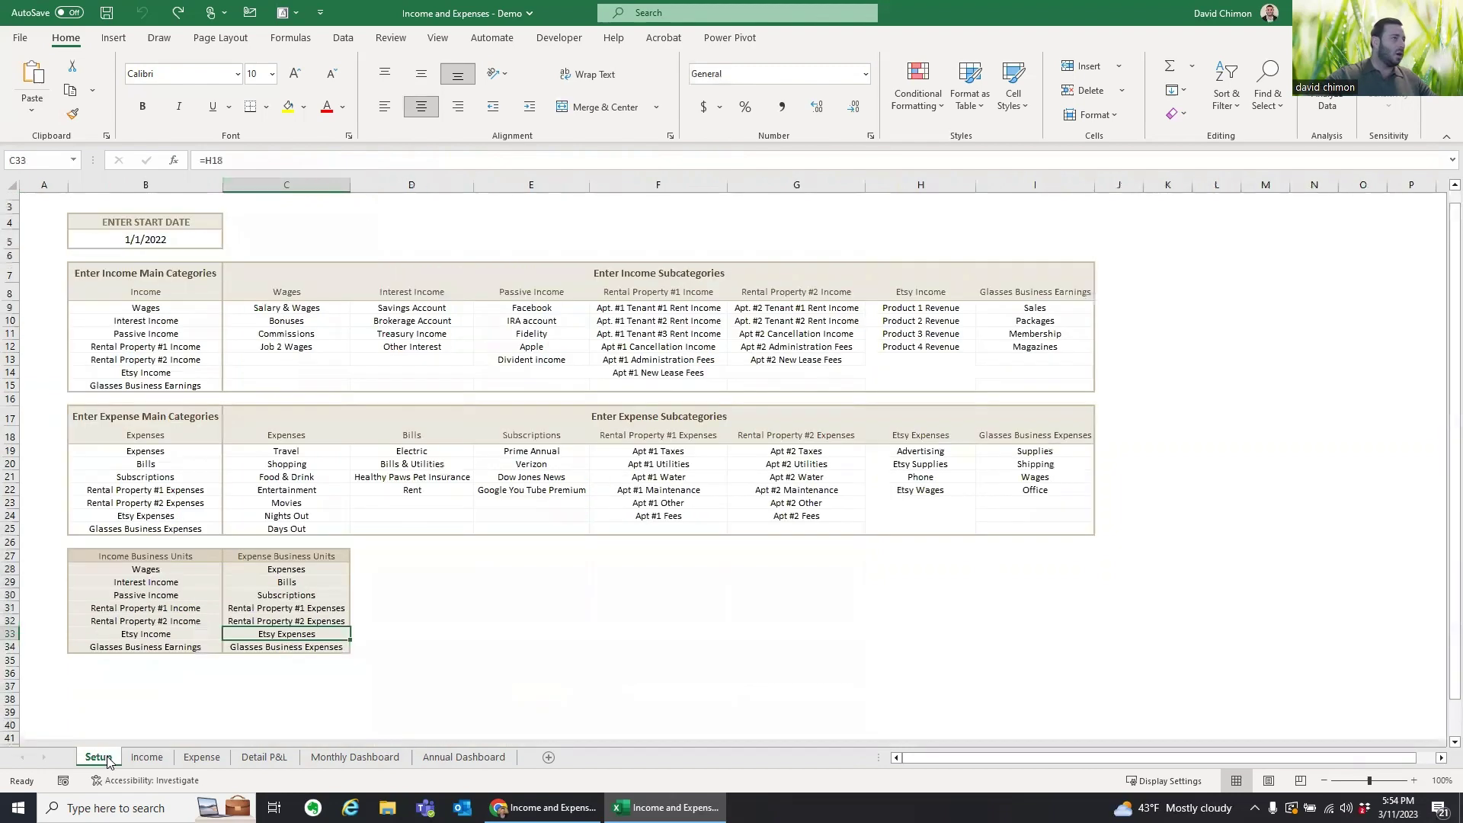
left_click_drag(164, 308, 164, 382)
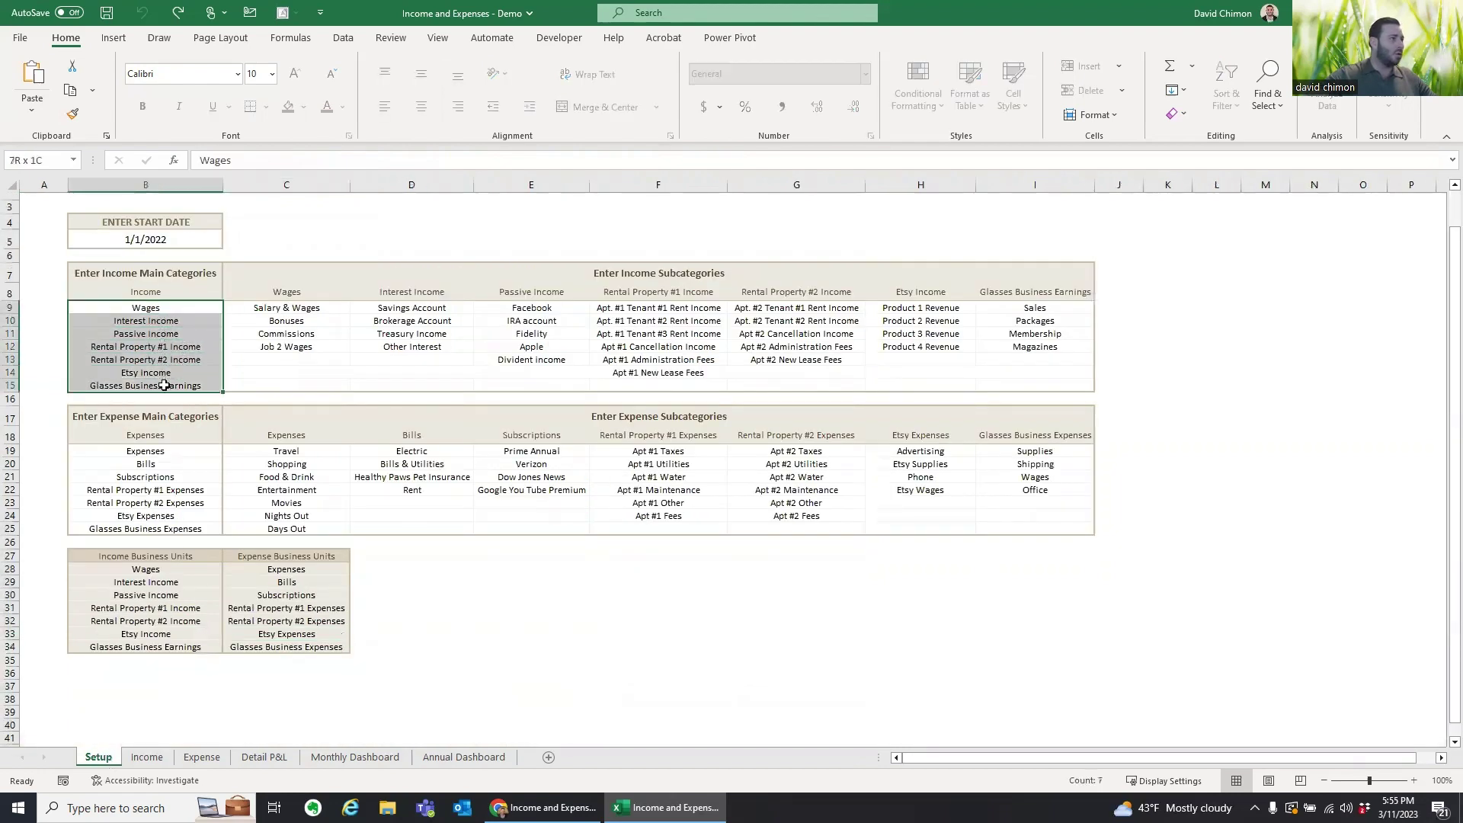
Step: Compare the subcategory choices for the Passive Income transaction in E14 on the Income sheet with Setup's Passive Income list
left_click(146, 756)
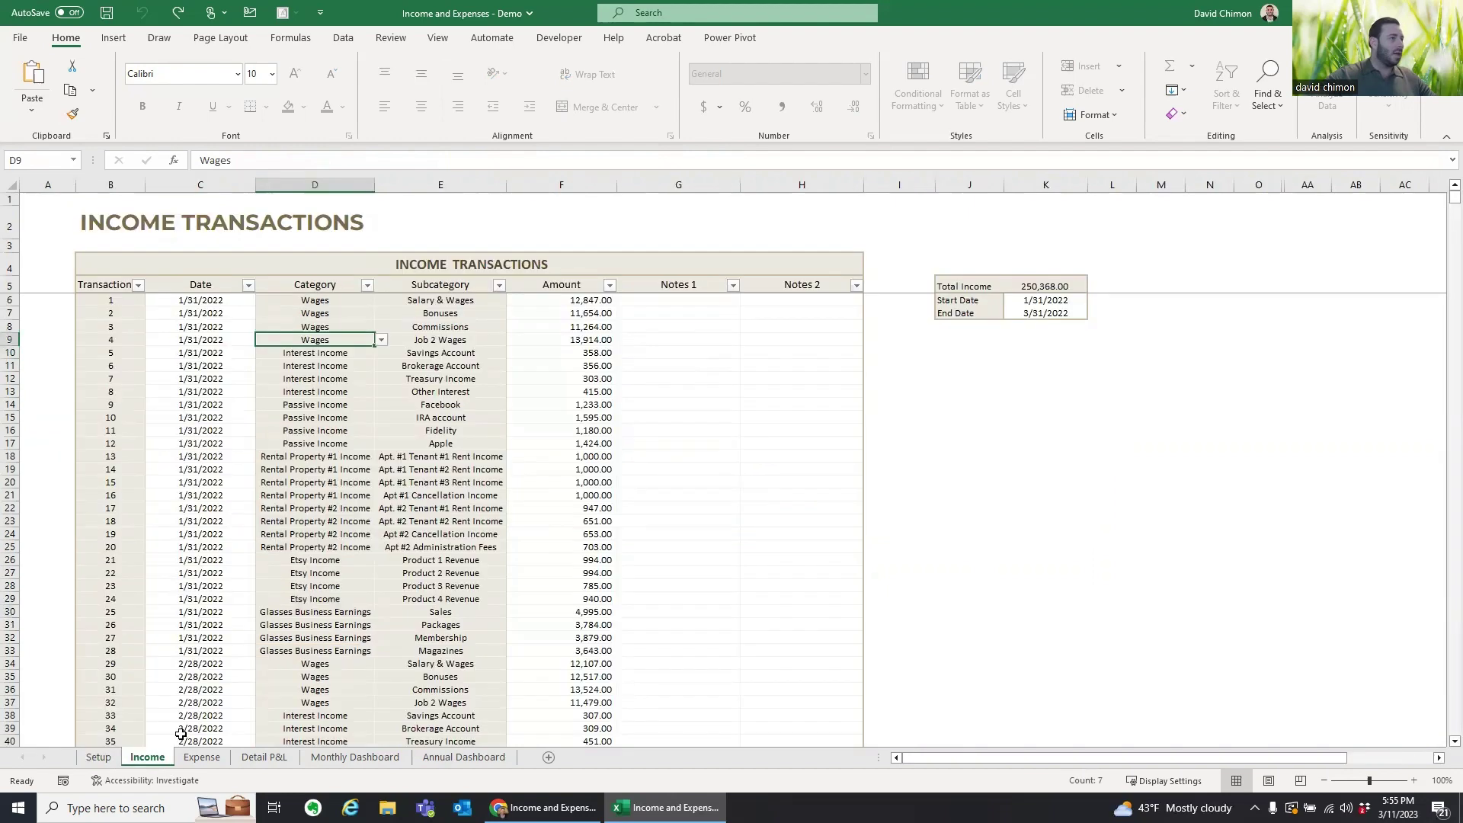
left_click(442, 406)
left_click(513, 406)
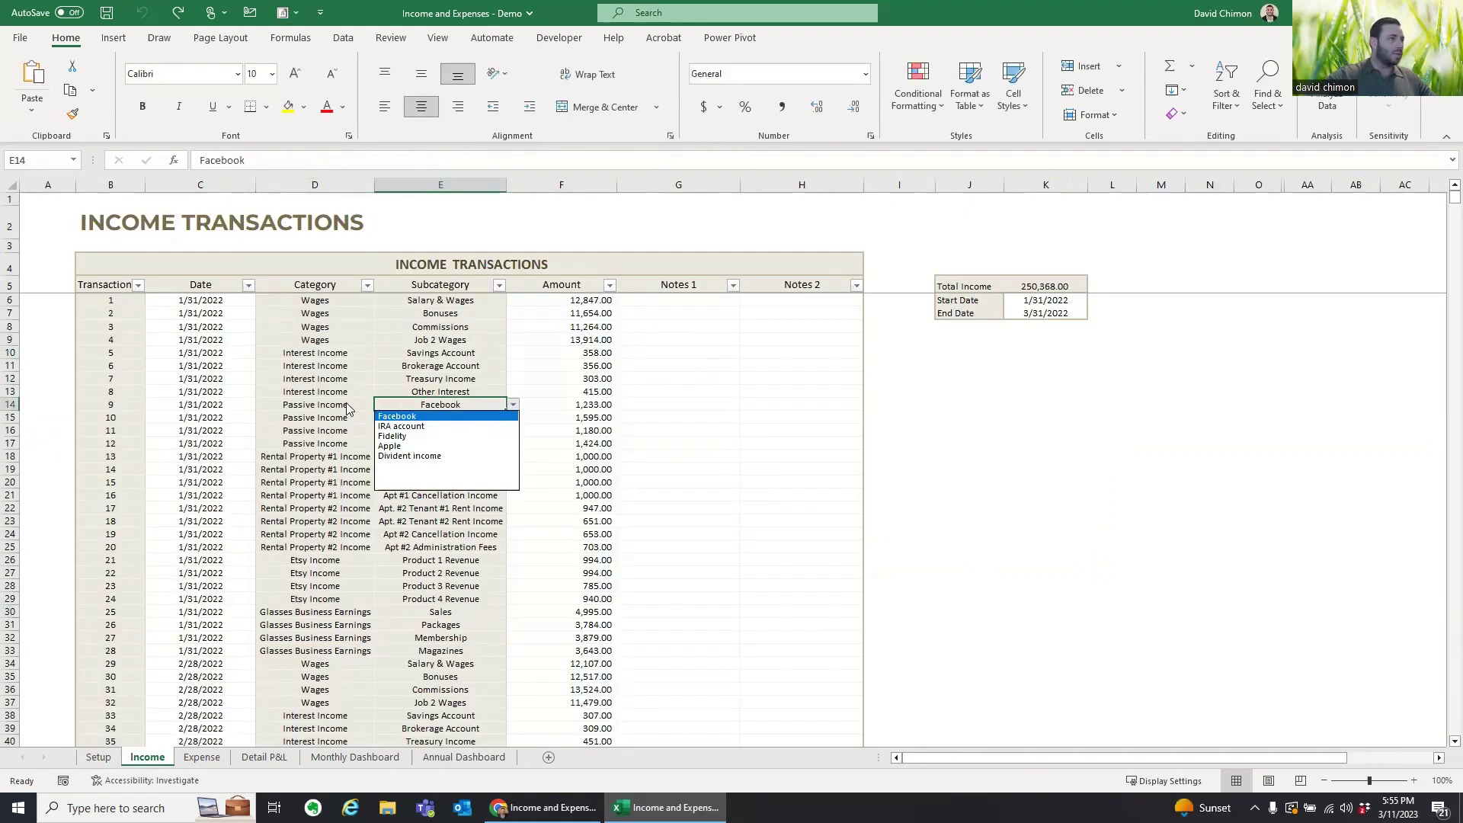
left_click(439, 404)
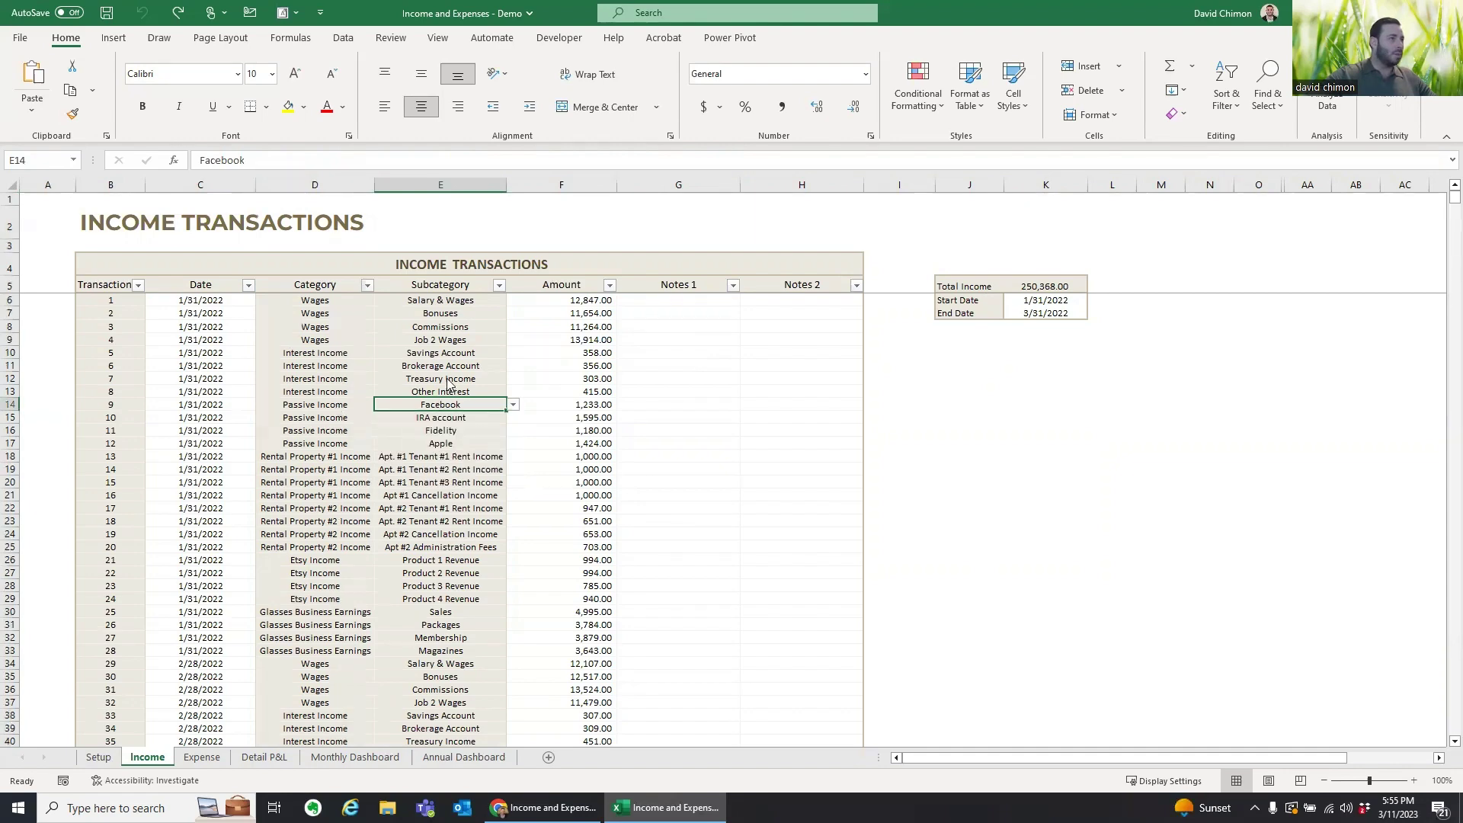
left_click(98, 757)
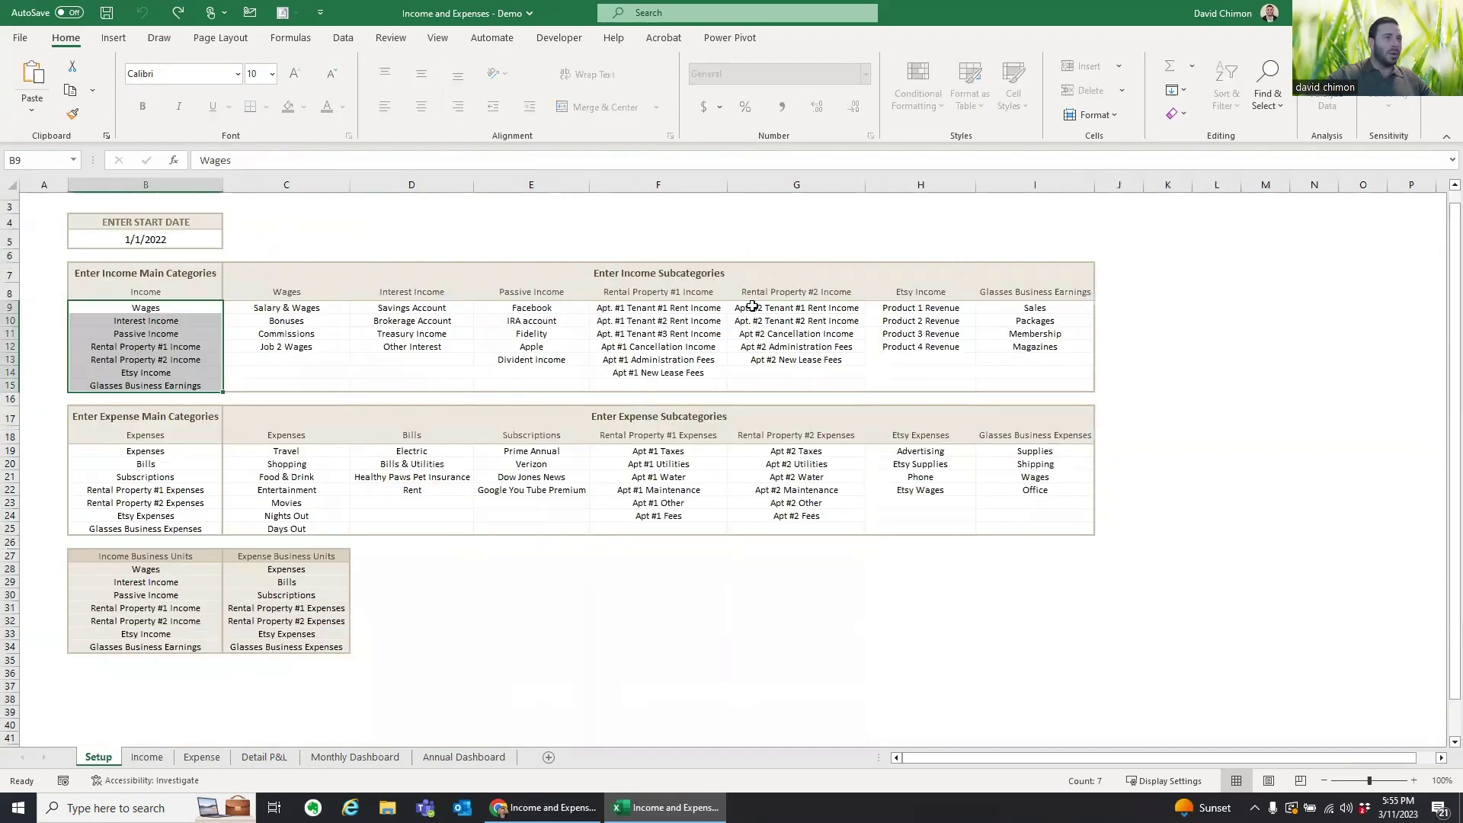
left_click(526, 291)
left_click_drag(553, 312, 547, 387)
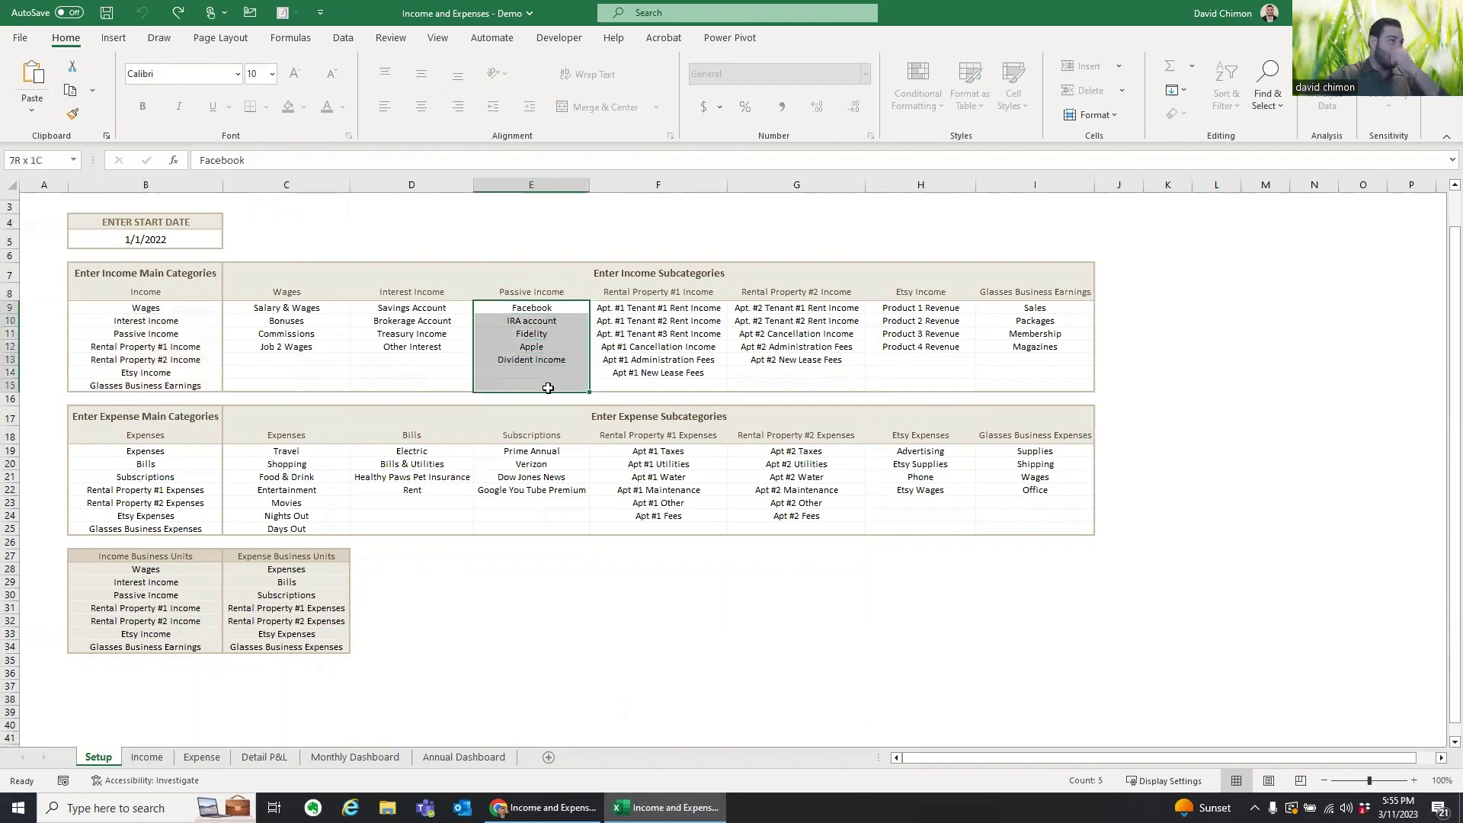
Step: Set the Start Date in K6 on the Income sheet to 2/1/22 and inspect the Total Income formula
left_click(146, 757)
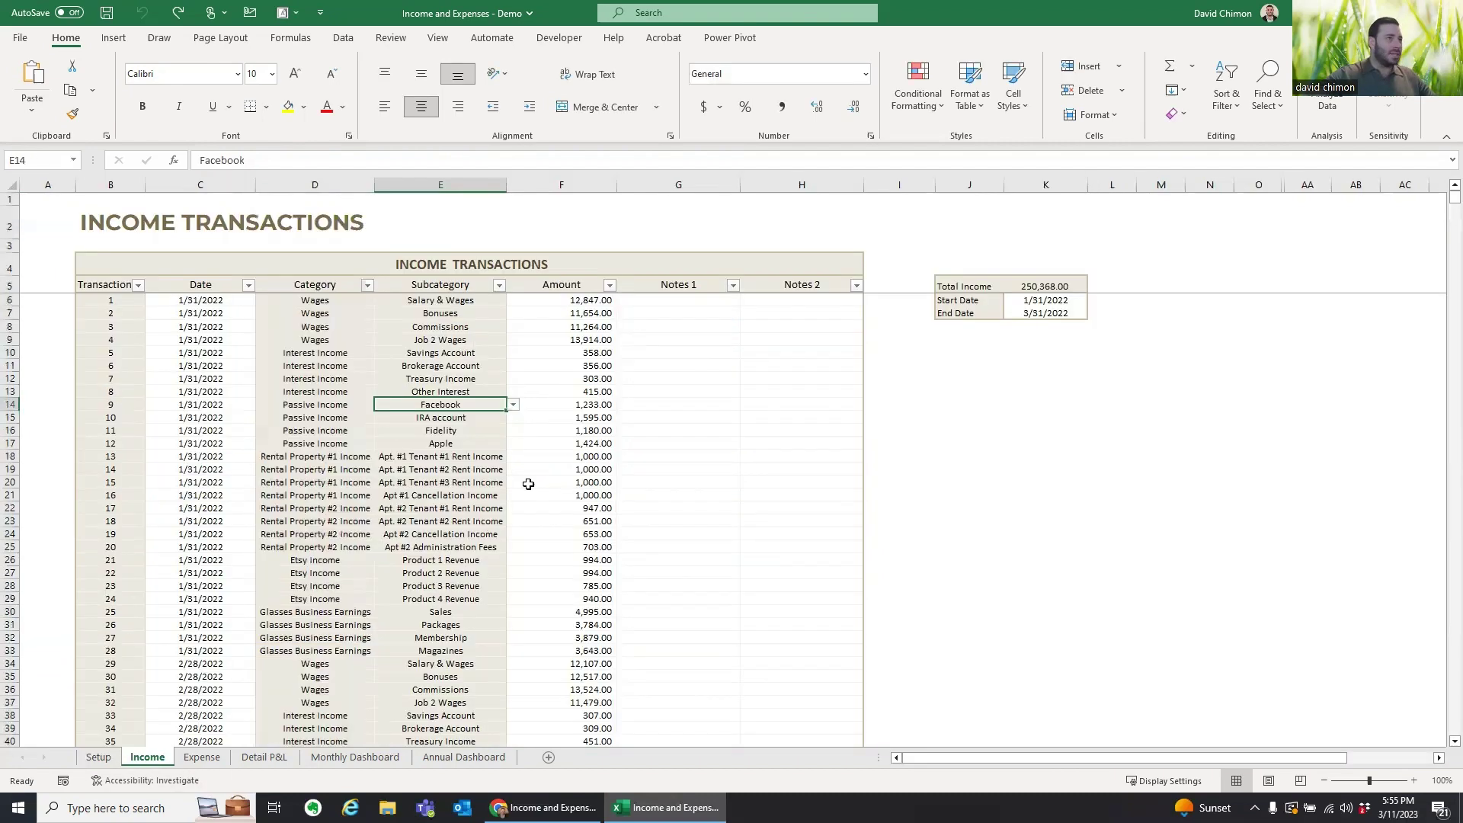
scroll(483, 506, "down", 4)
scroll(480, 506, "up", 4)
left_click(1058, 303)
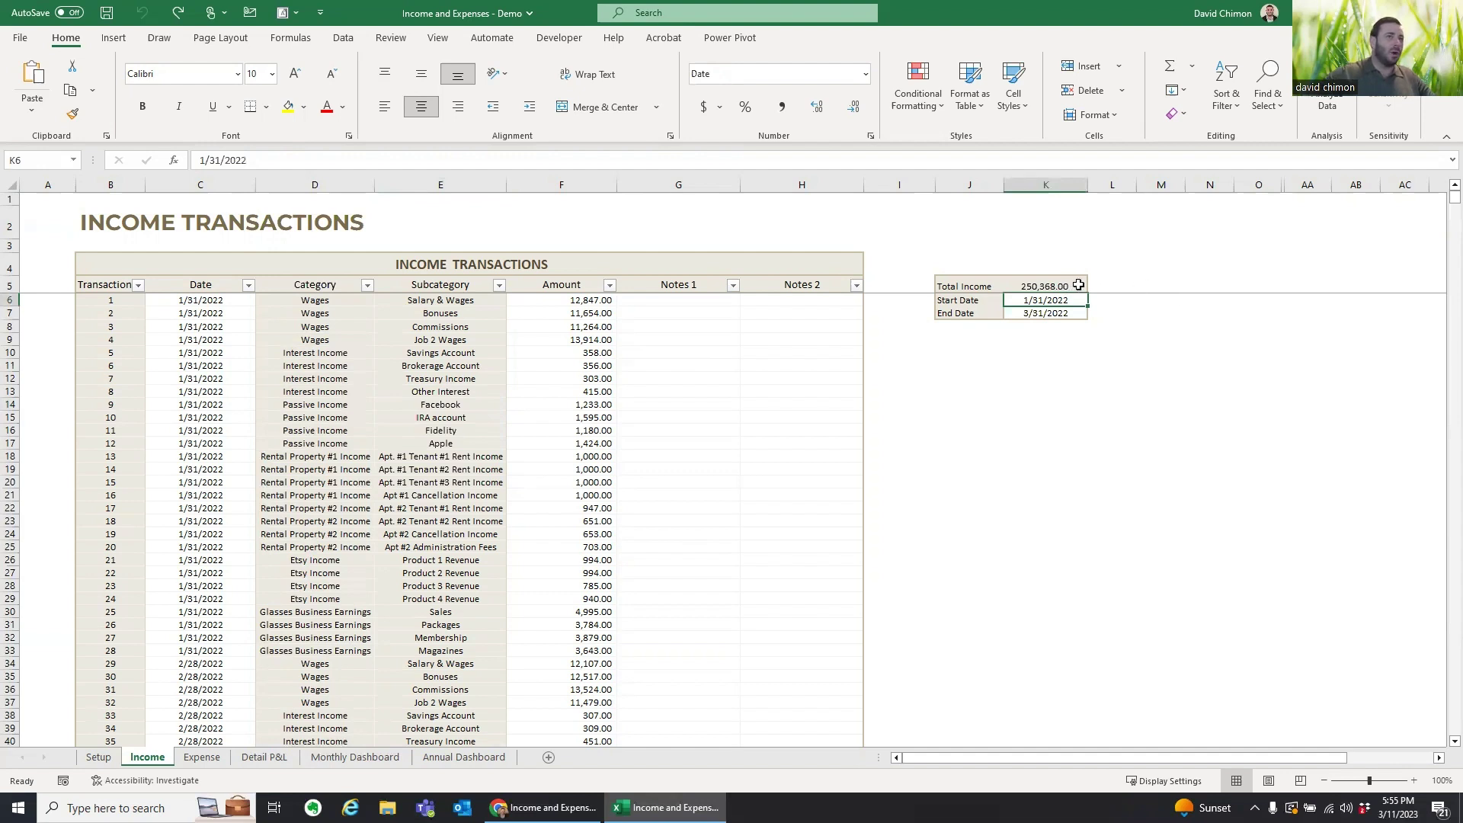
type("2/1/")
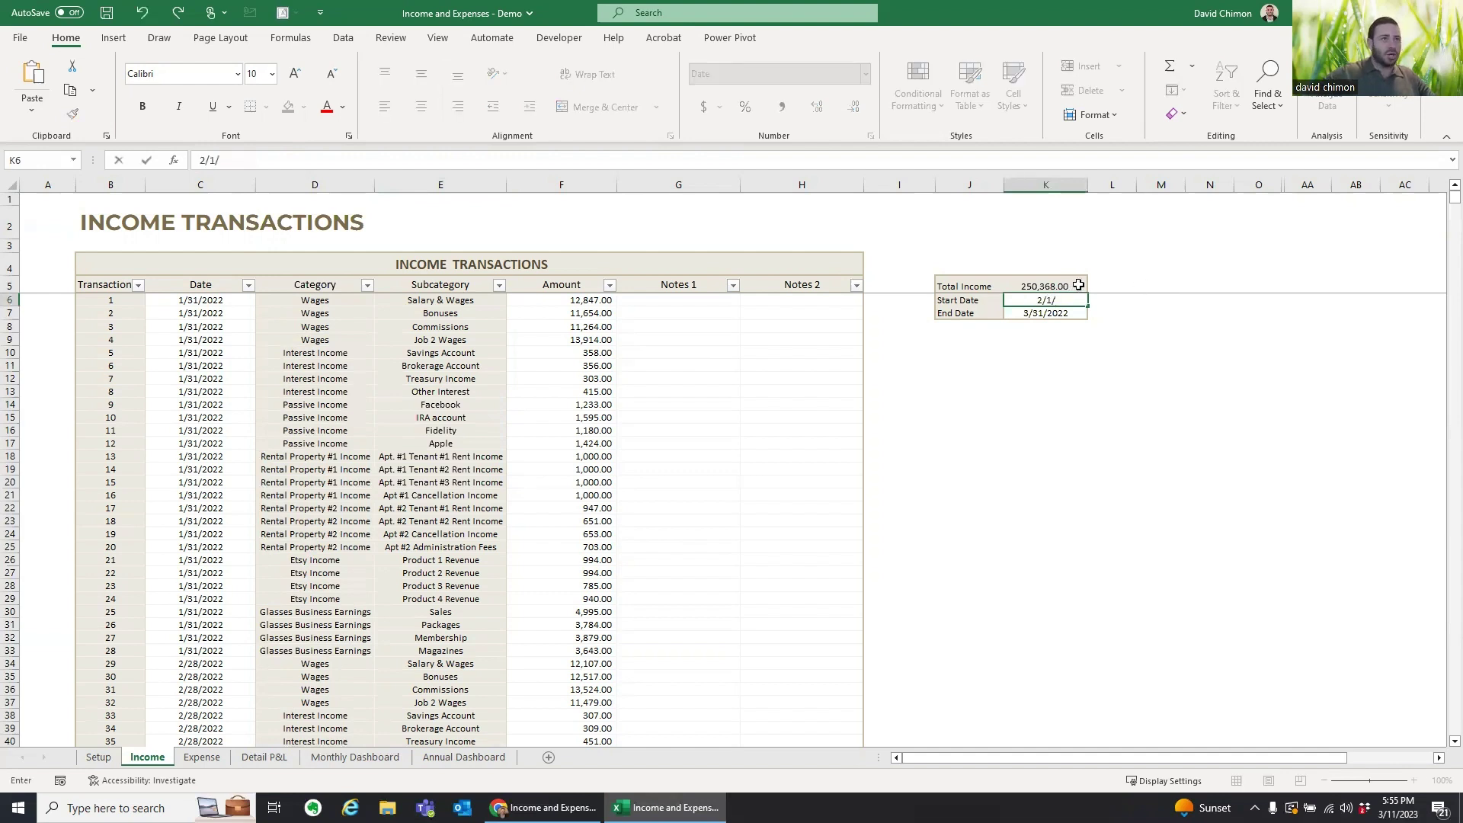
type("22")
key("Return")
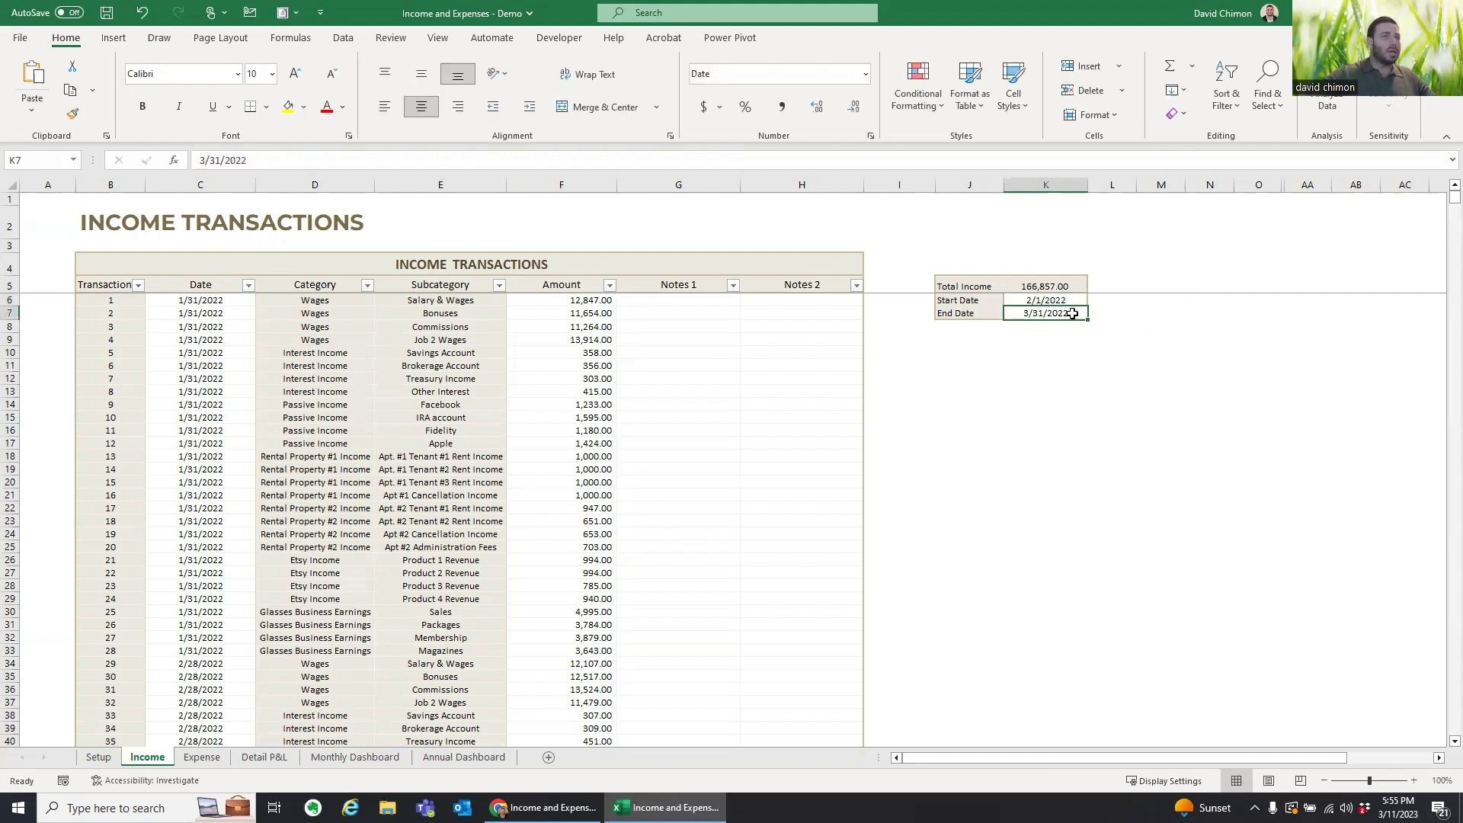
left_click(1067, 288)
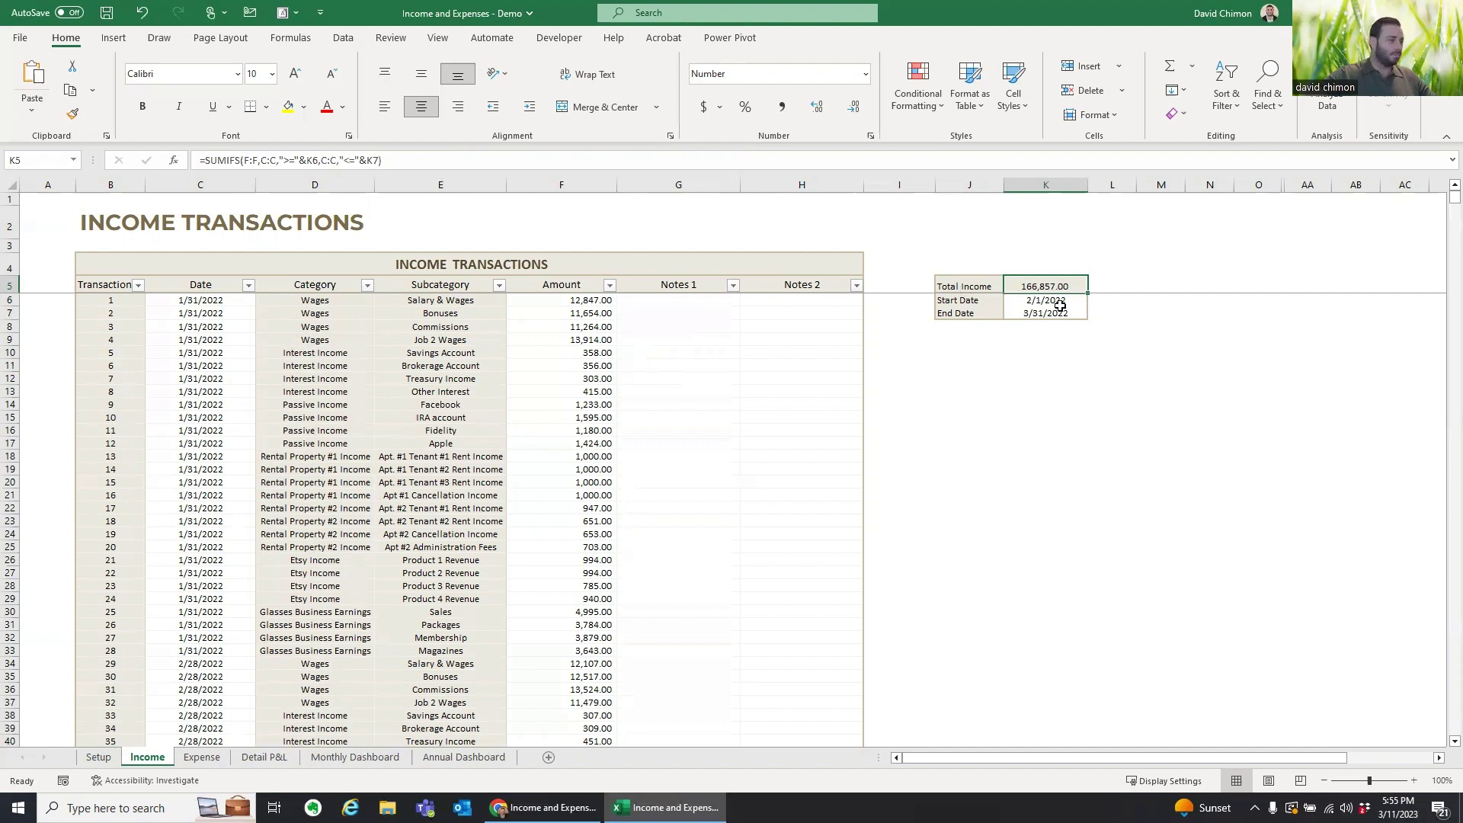
Step: On the Expense sheet, check the category choices in D20 and subcategory choices in E20 for the Rental Property #1 Expenses transaction
left_click(202, 757)
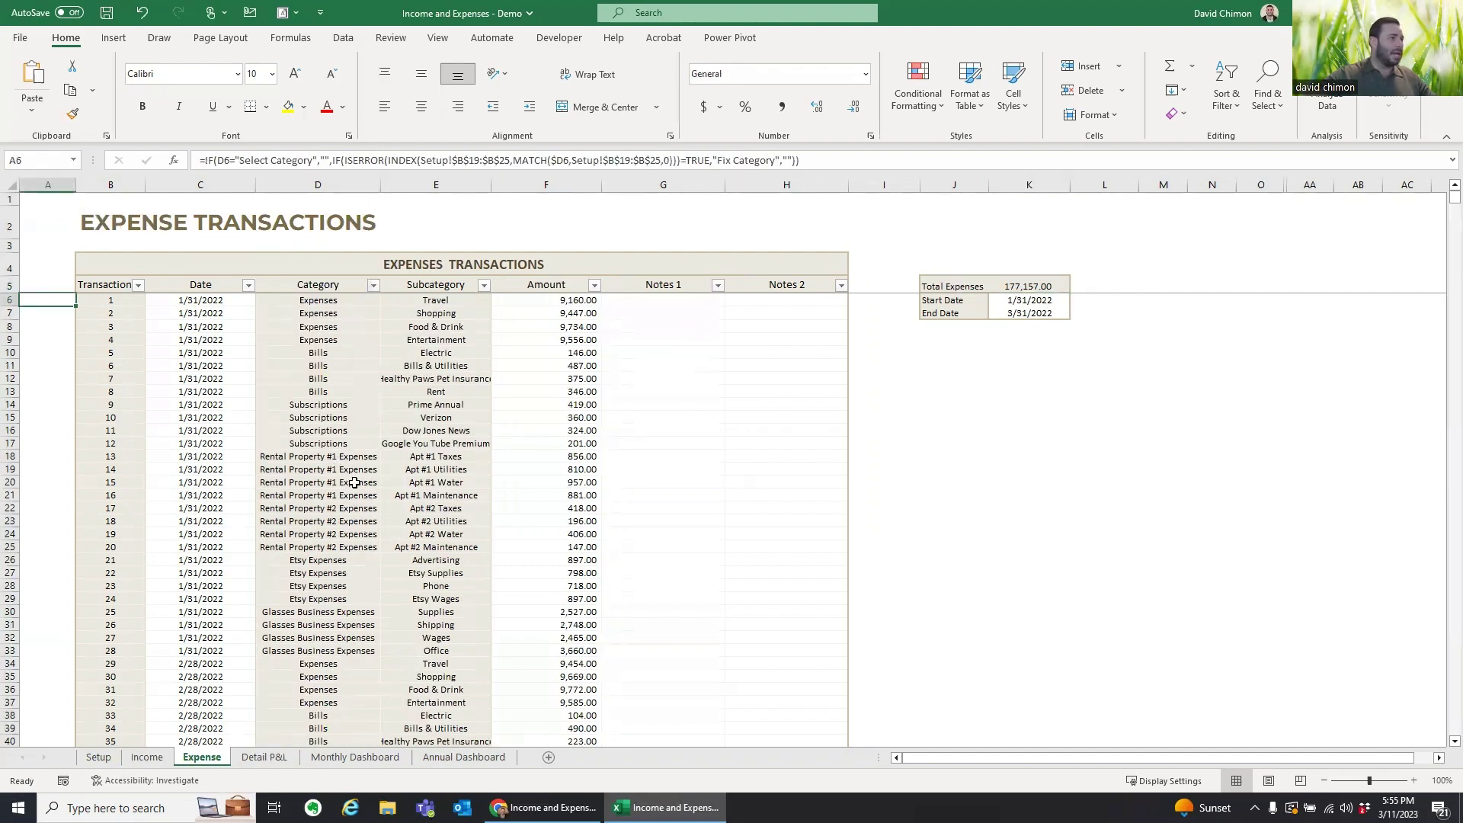
left_click(352, 481)
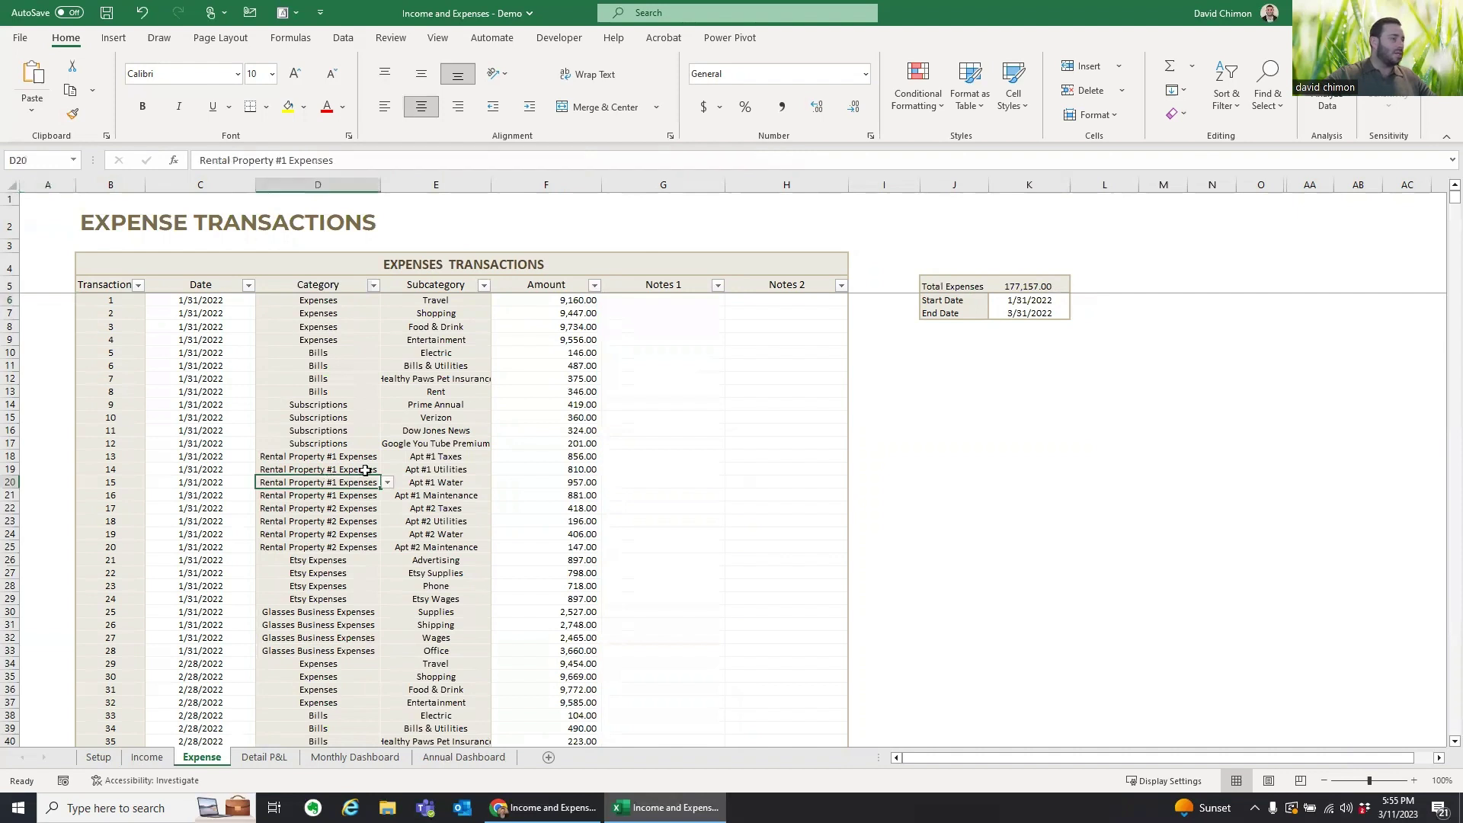
left_click(387, 483)
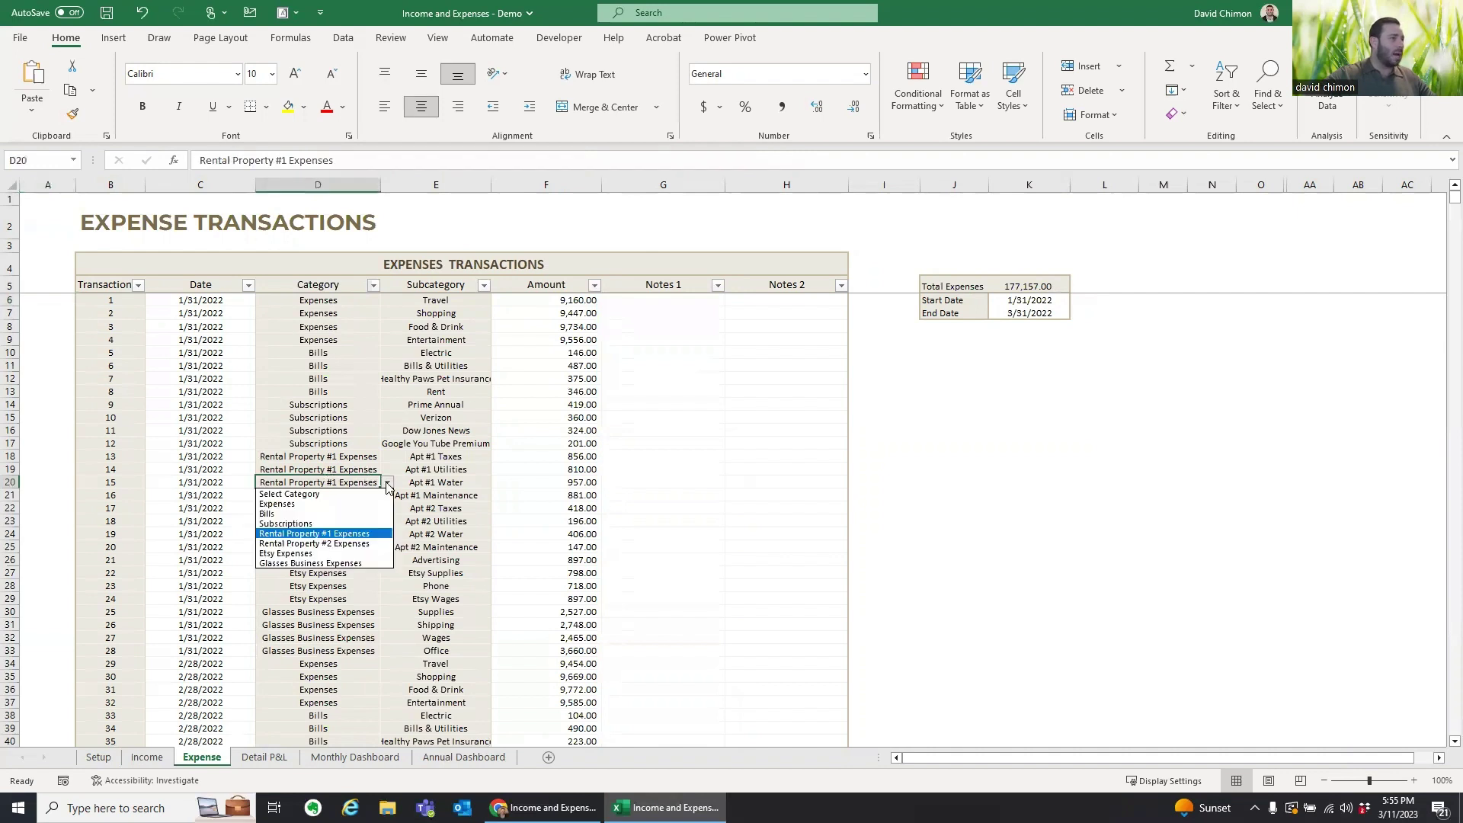
key("Escape")
left_click(472, 483)
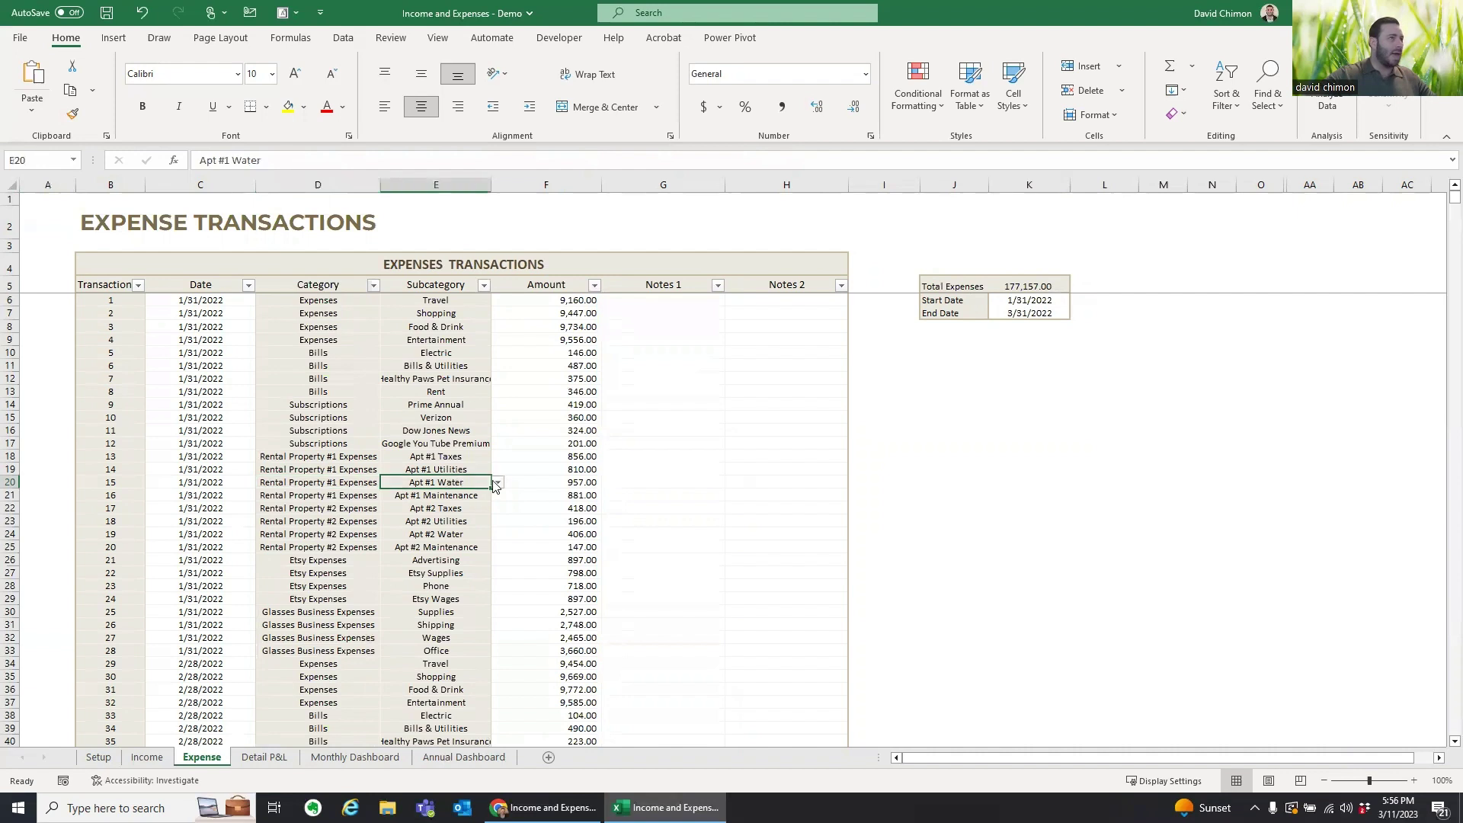
left_click(496, 483)
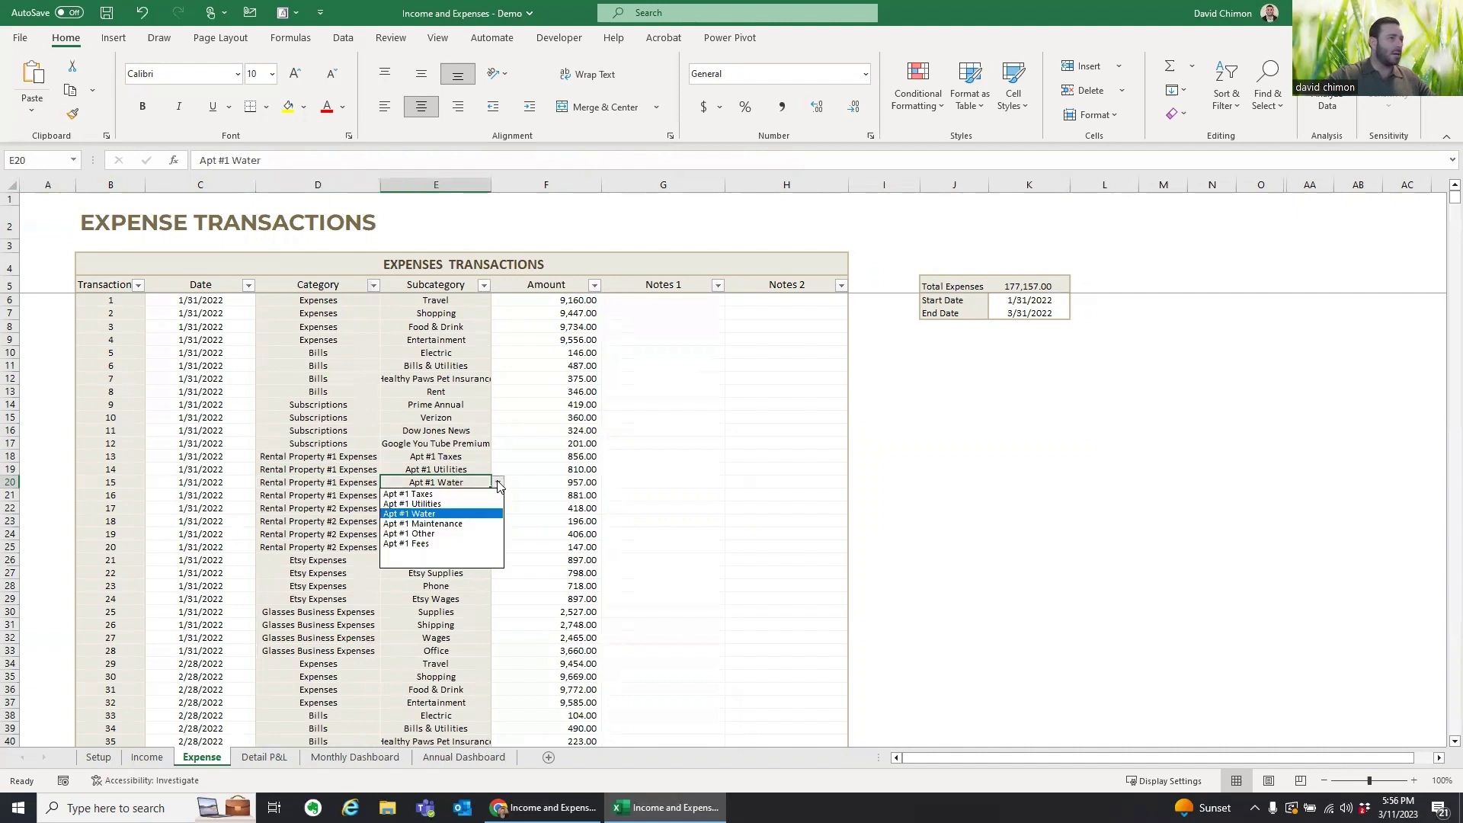
key("Escape")
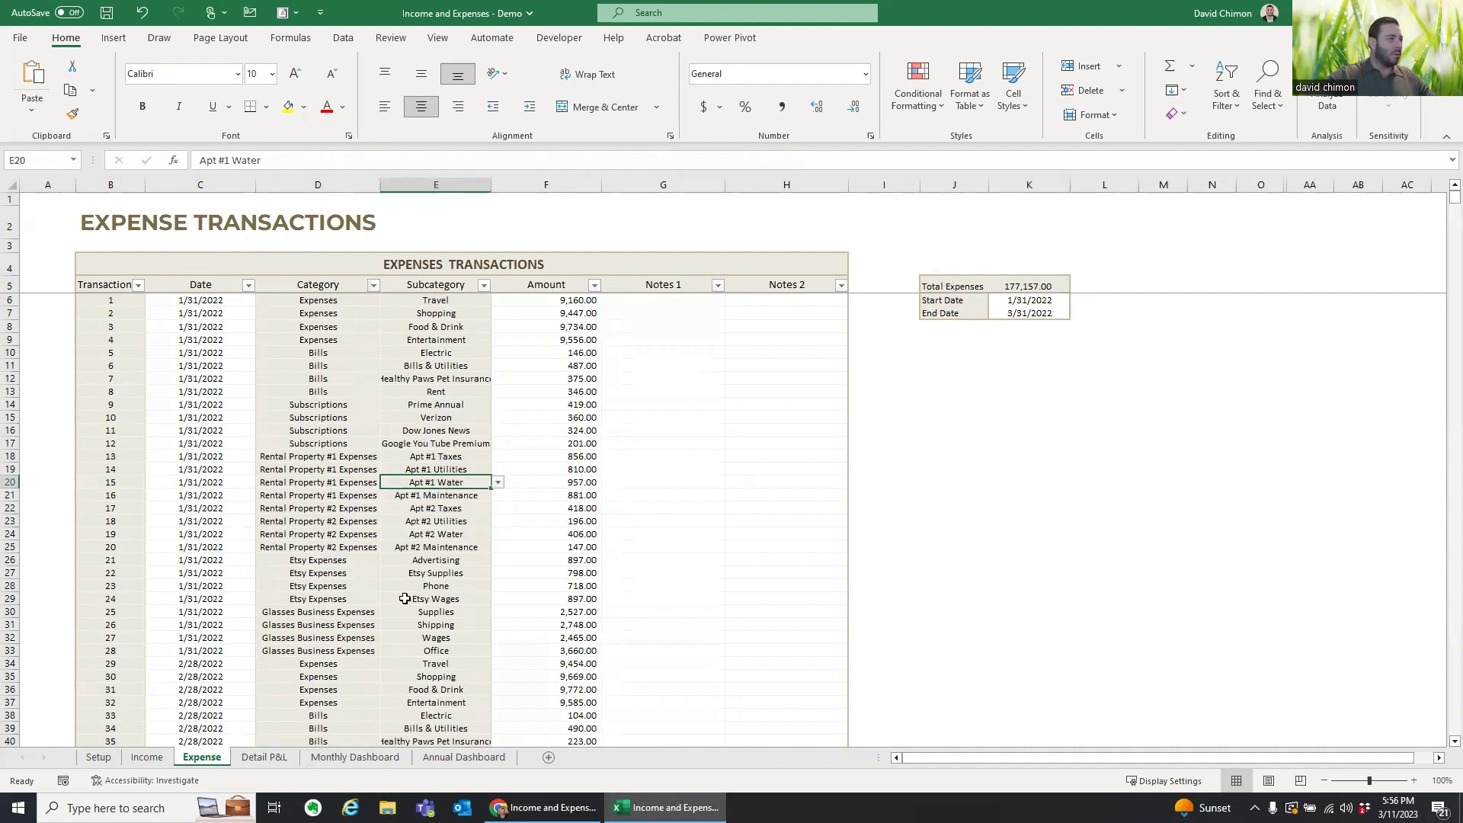
Step: Go to the Detail P&L sheet and set the report year in B3 to 2023
left_click(264, 757)
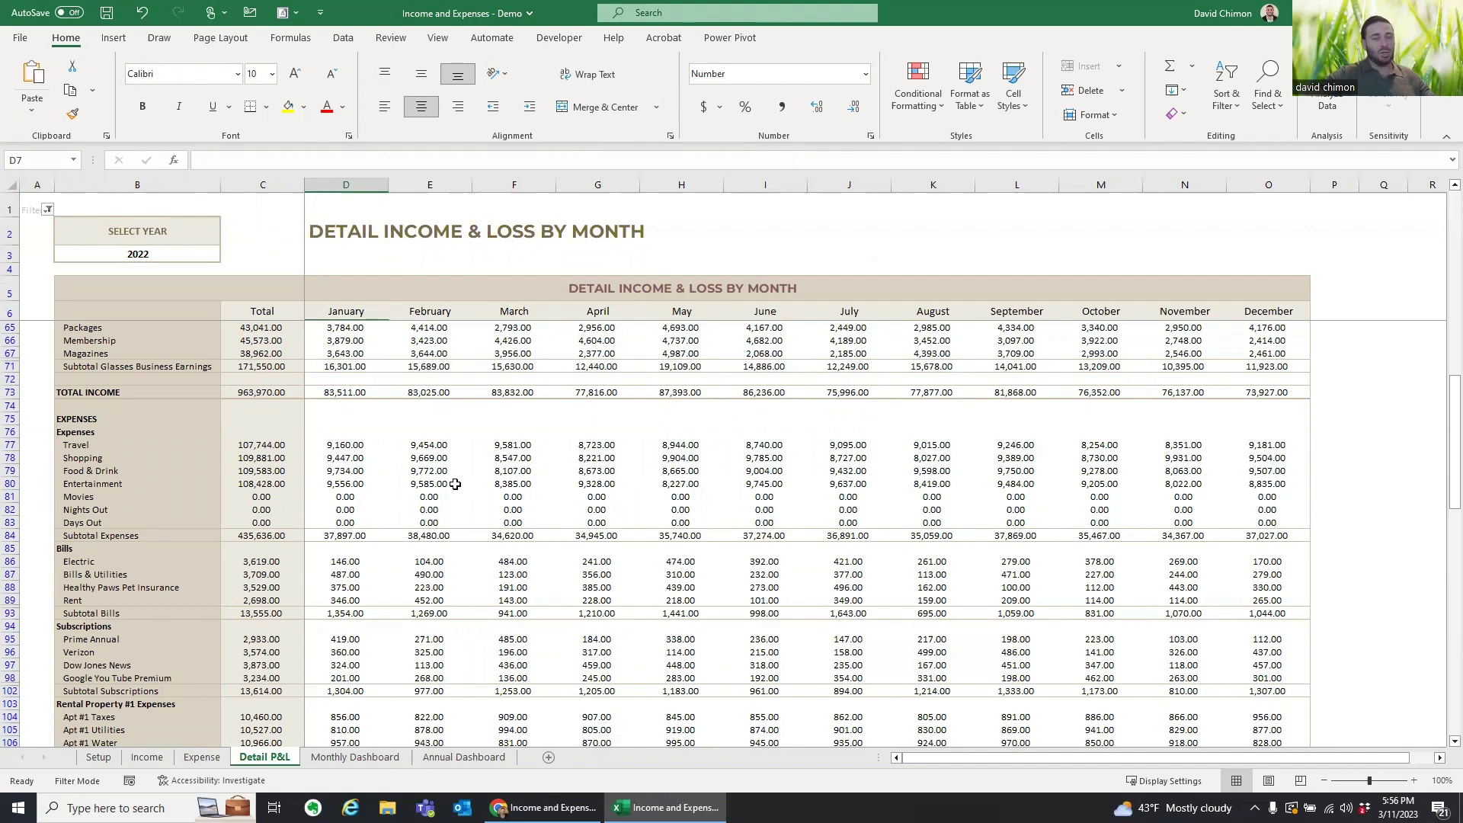
scroll(455, 485, "up", 15)
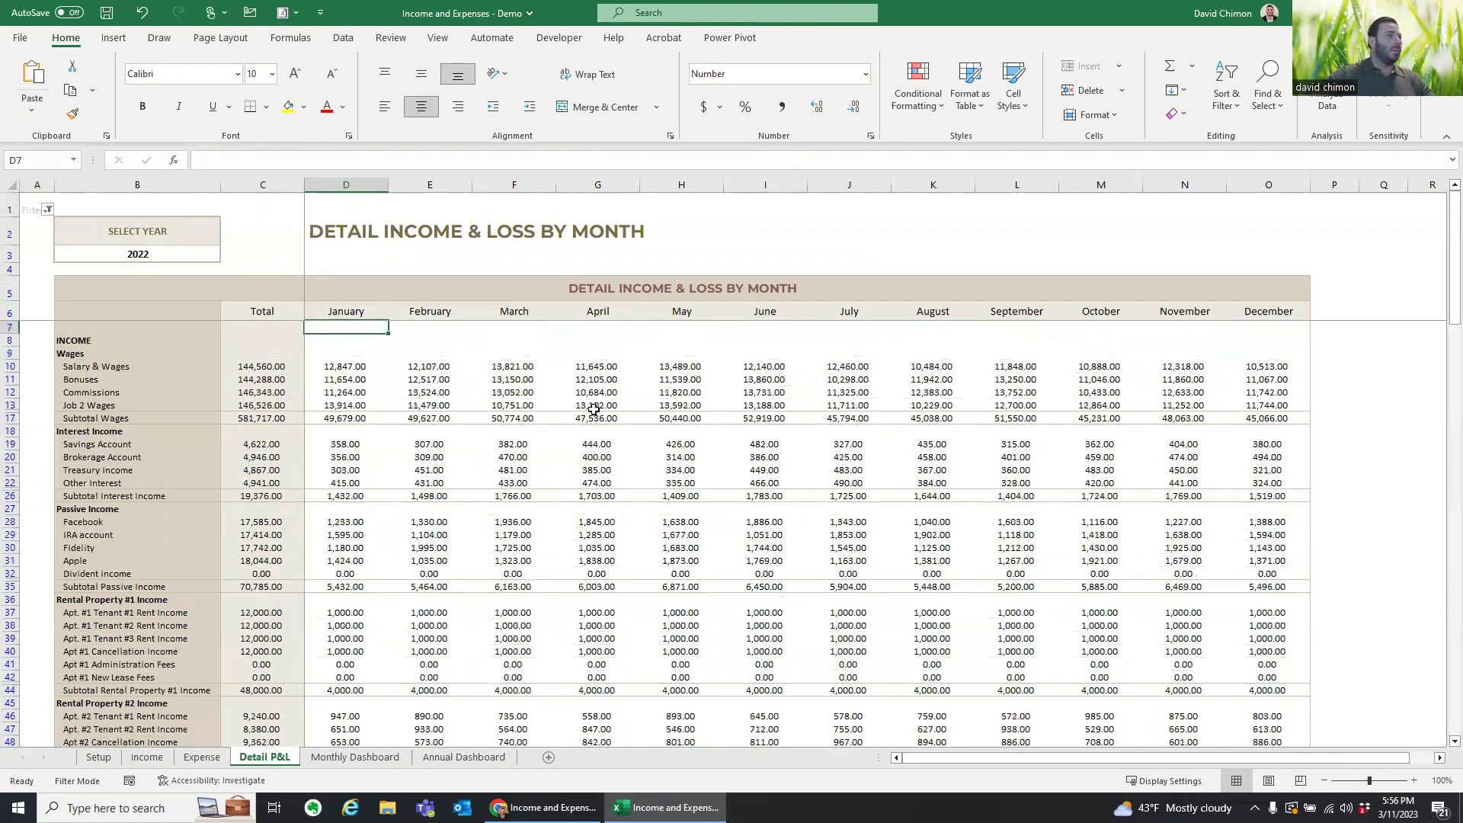
left_click(141, 251)
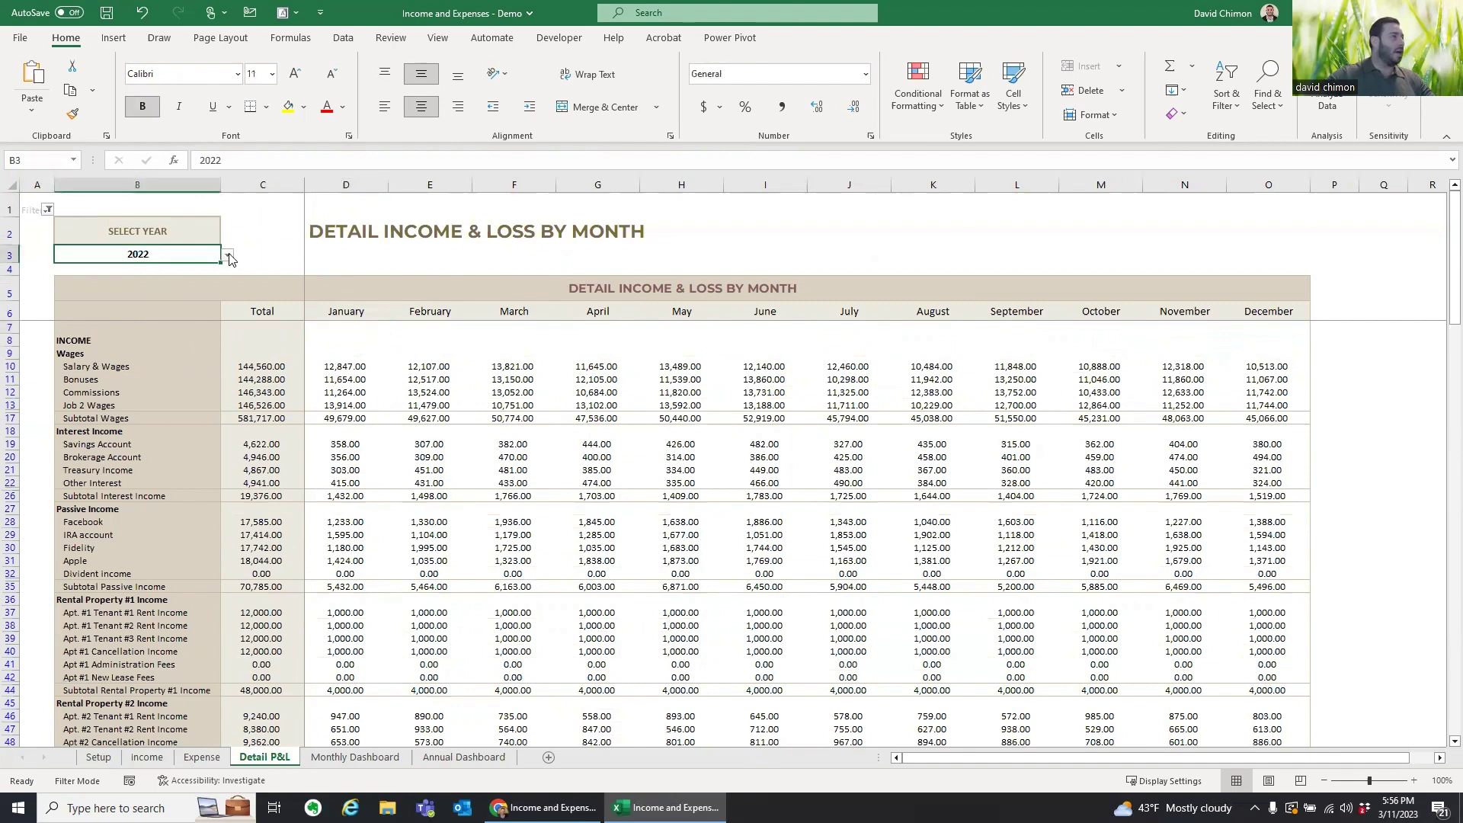
left_click(227, 257)
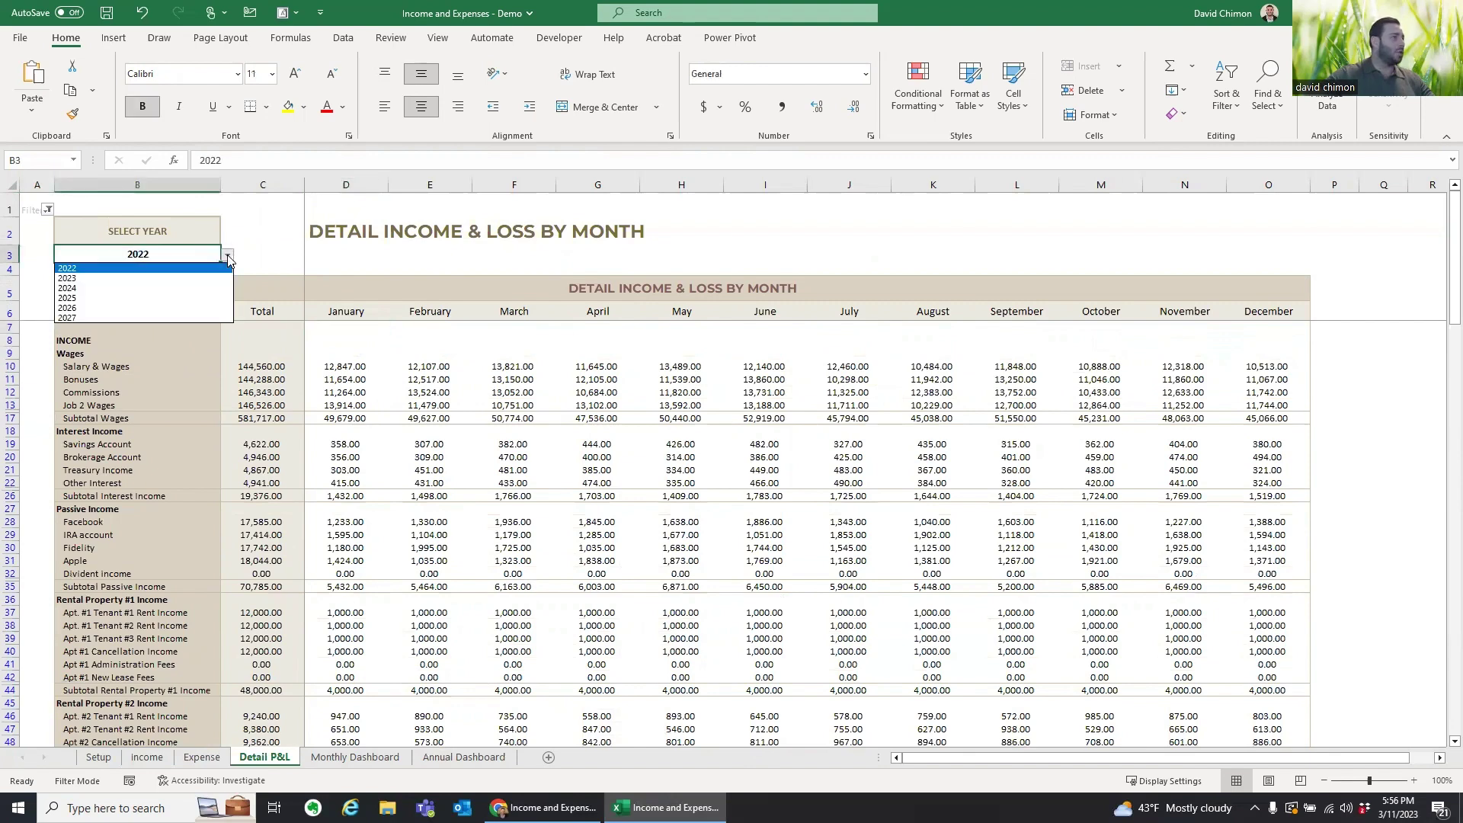
left_click(174, 279)
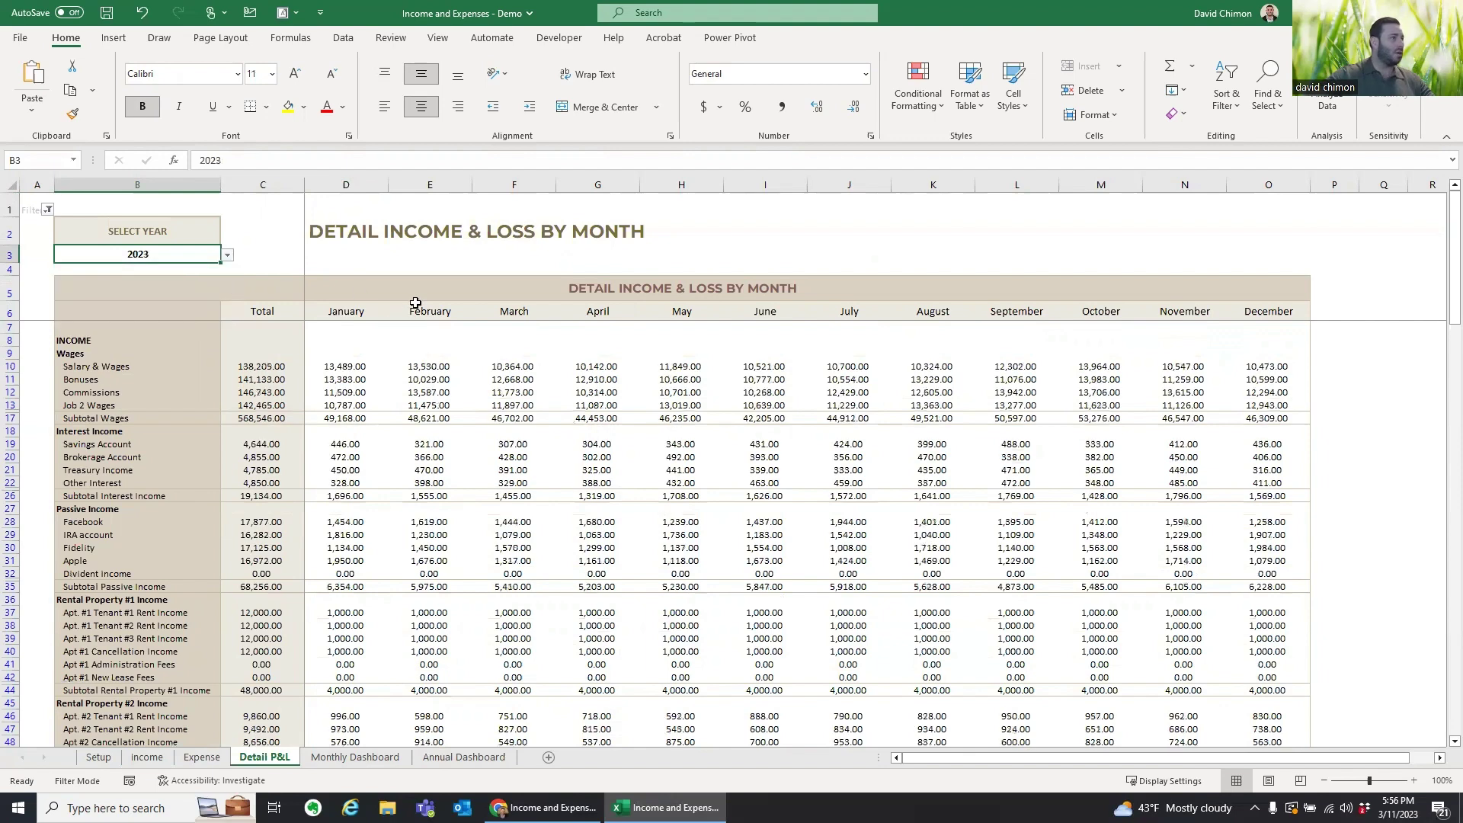
Step: Cycle the Detail P&L report year through 2022, 2023 and 2024 to compare the monthly figures
left_click(228, 256)
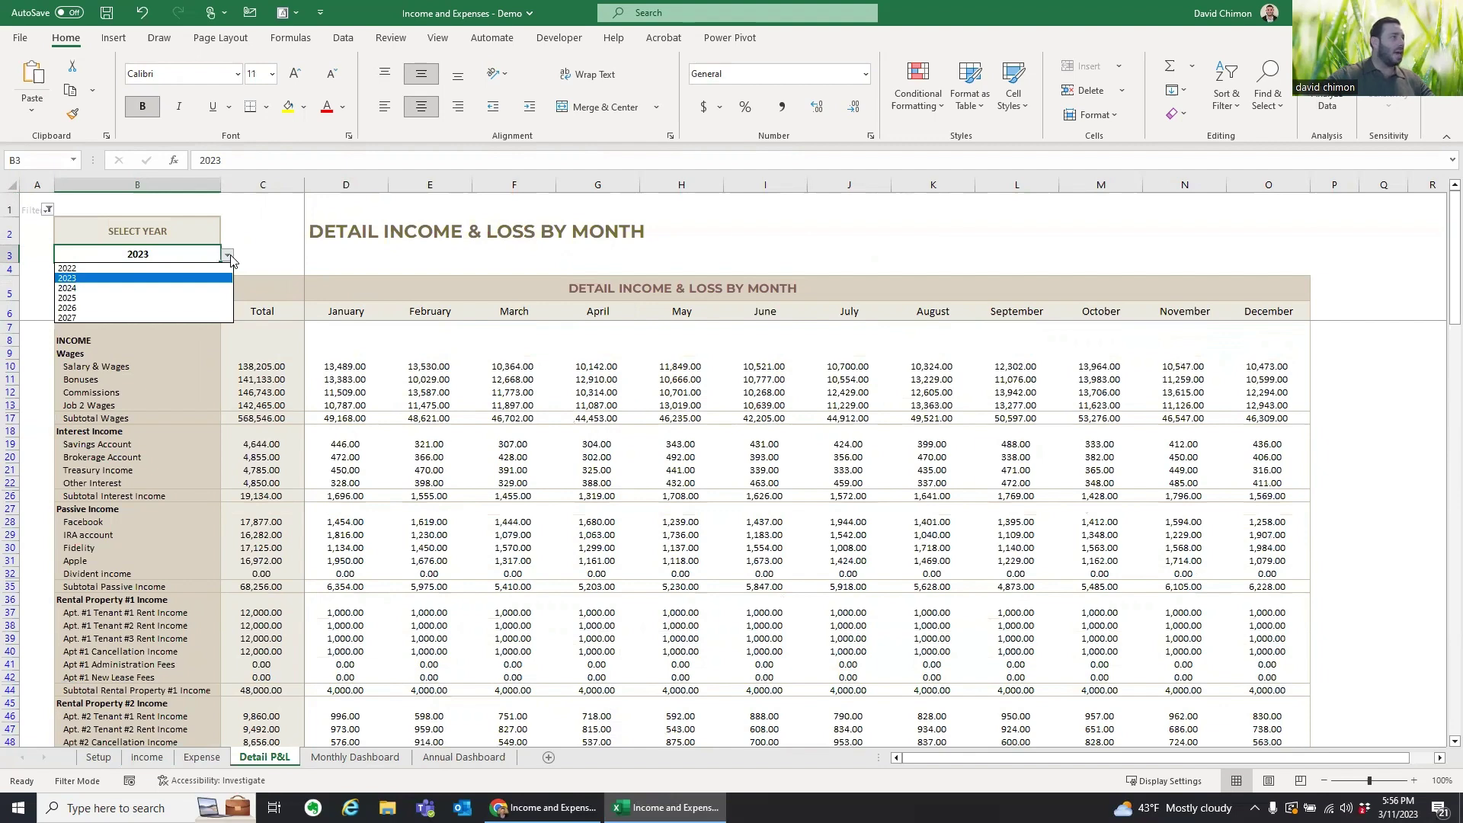
left_click(187, 269)
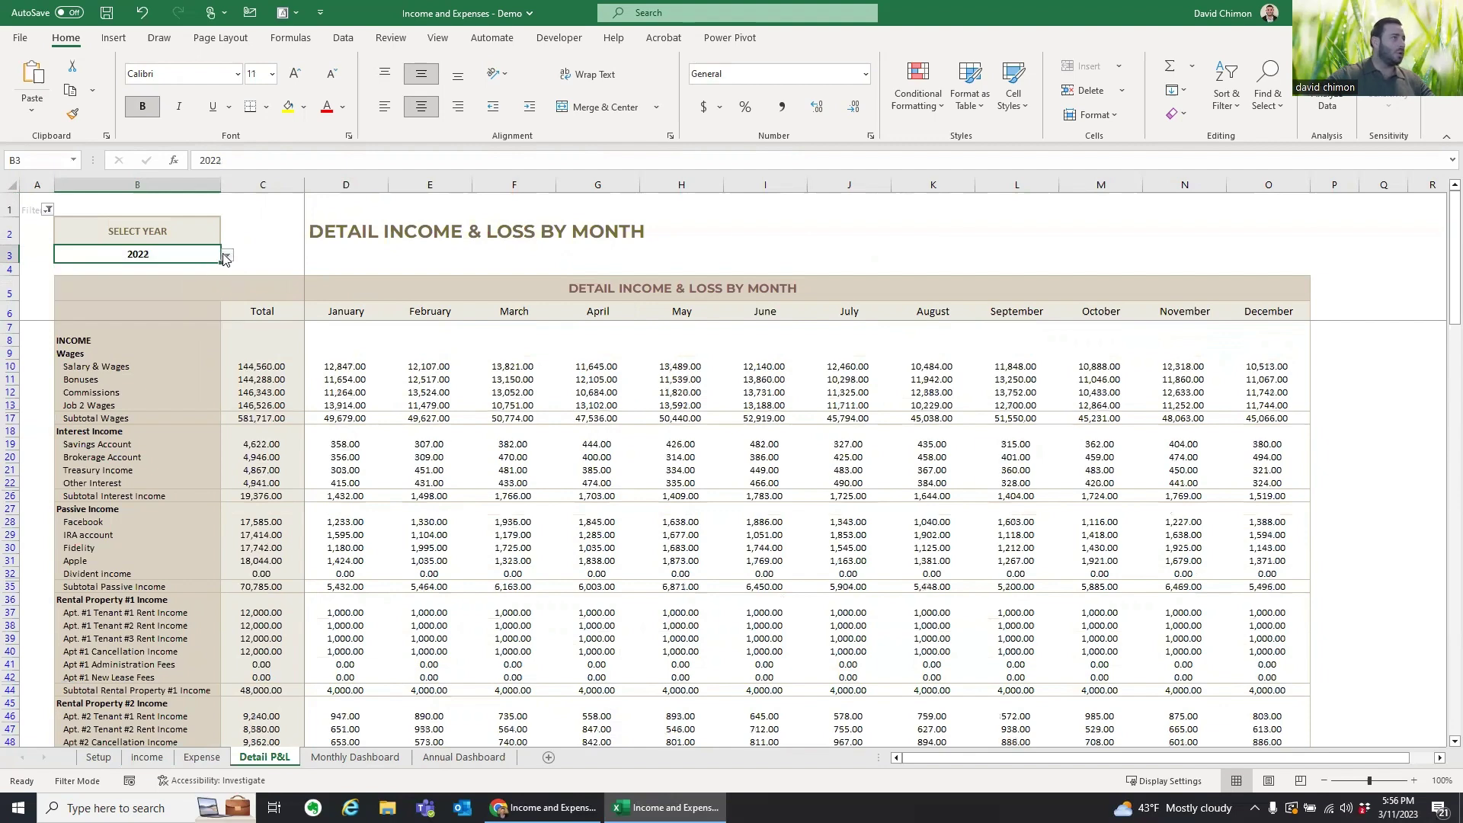
left_click(225, 258)
left_click(195, 279)
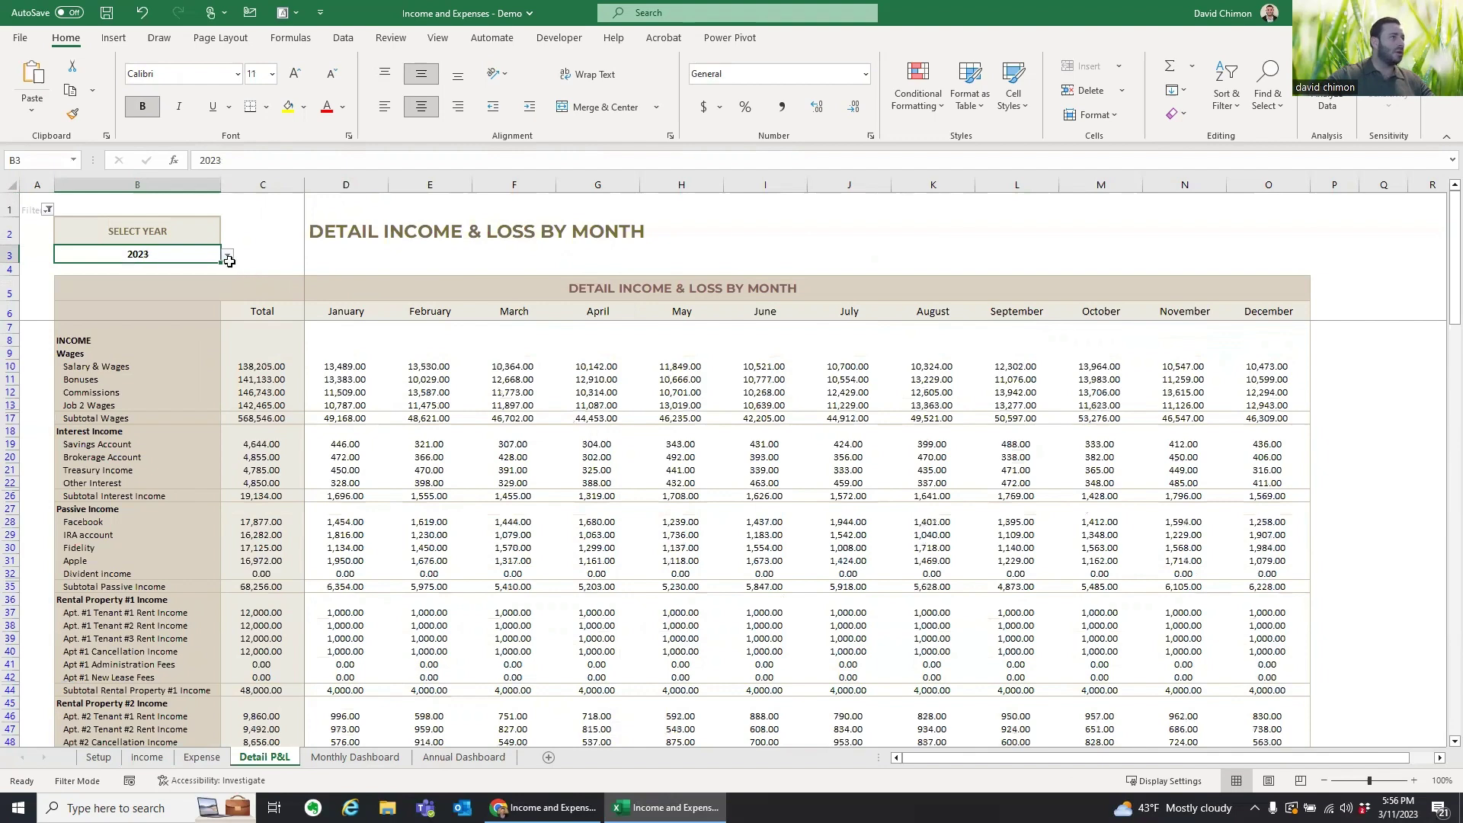
left_click(228, 258)
left_click(207, 290)
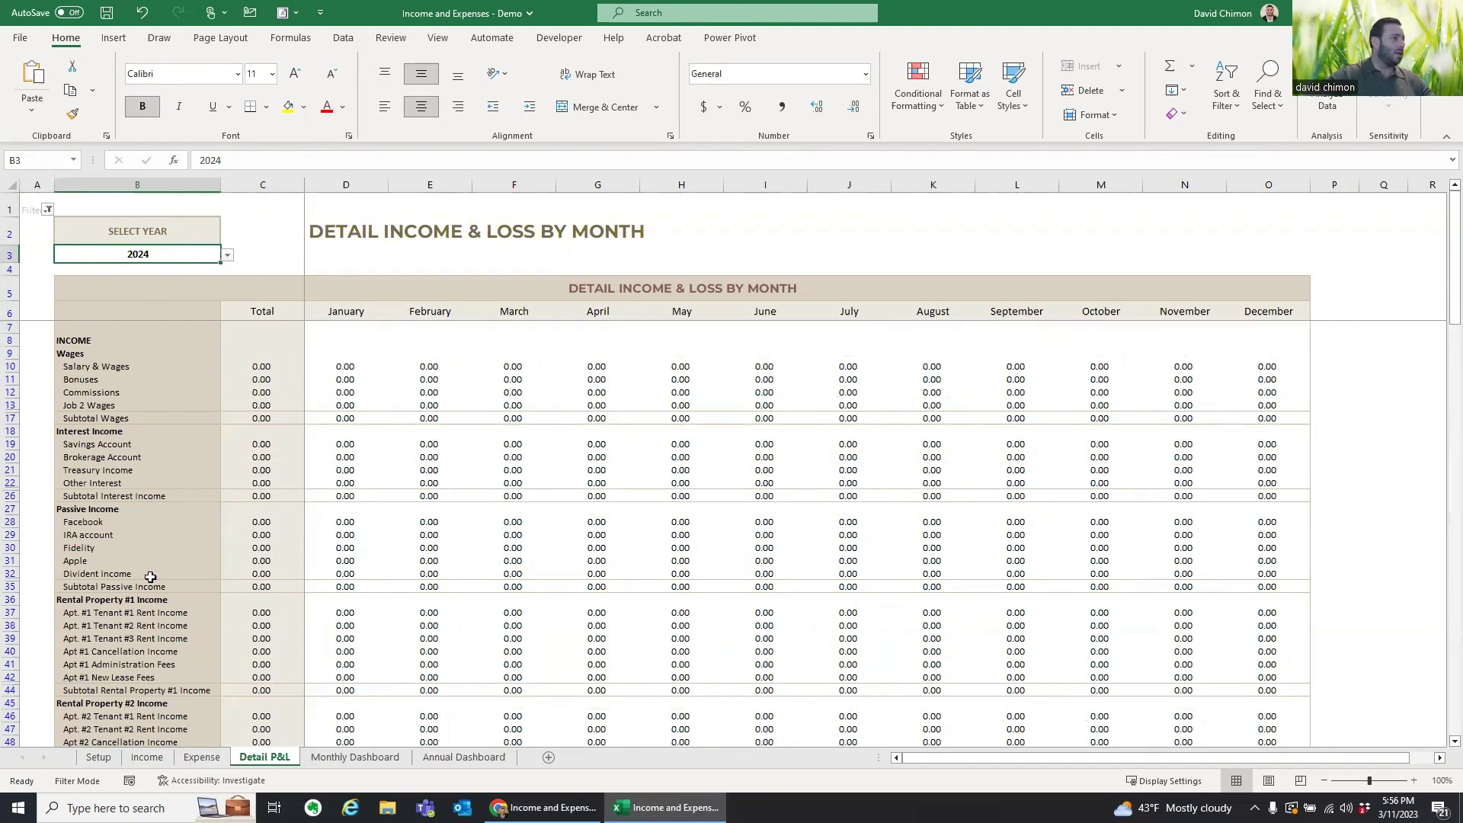
Step: Check the start date in B5 on the Setup sheet and set the Detail P&L report year to 2022
left_click(98, 757)
left_click(146, 237)
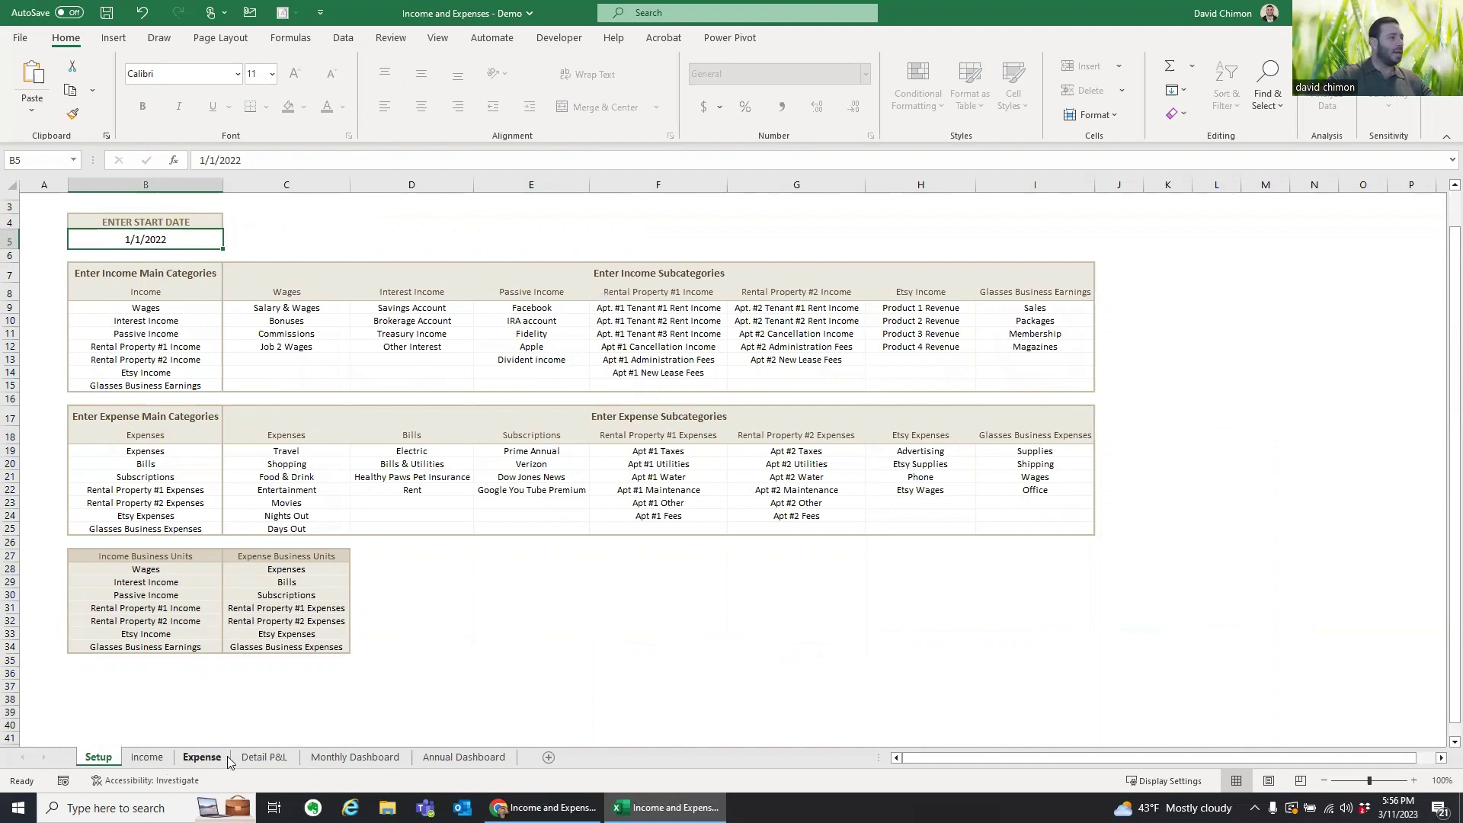
left_click(263, 757)
left_click(233, 257)
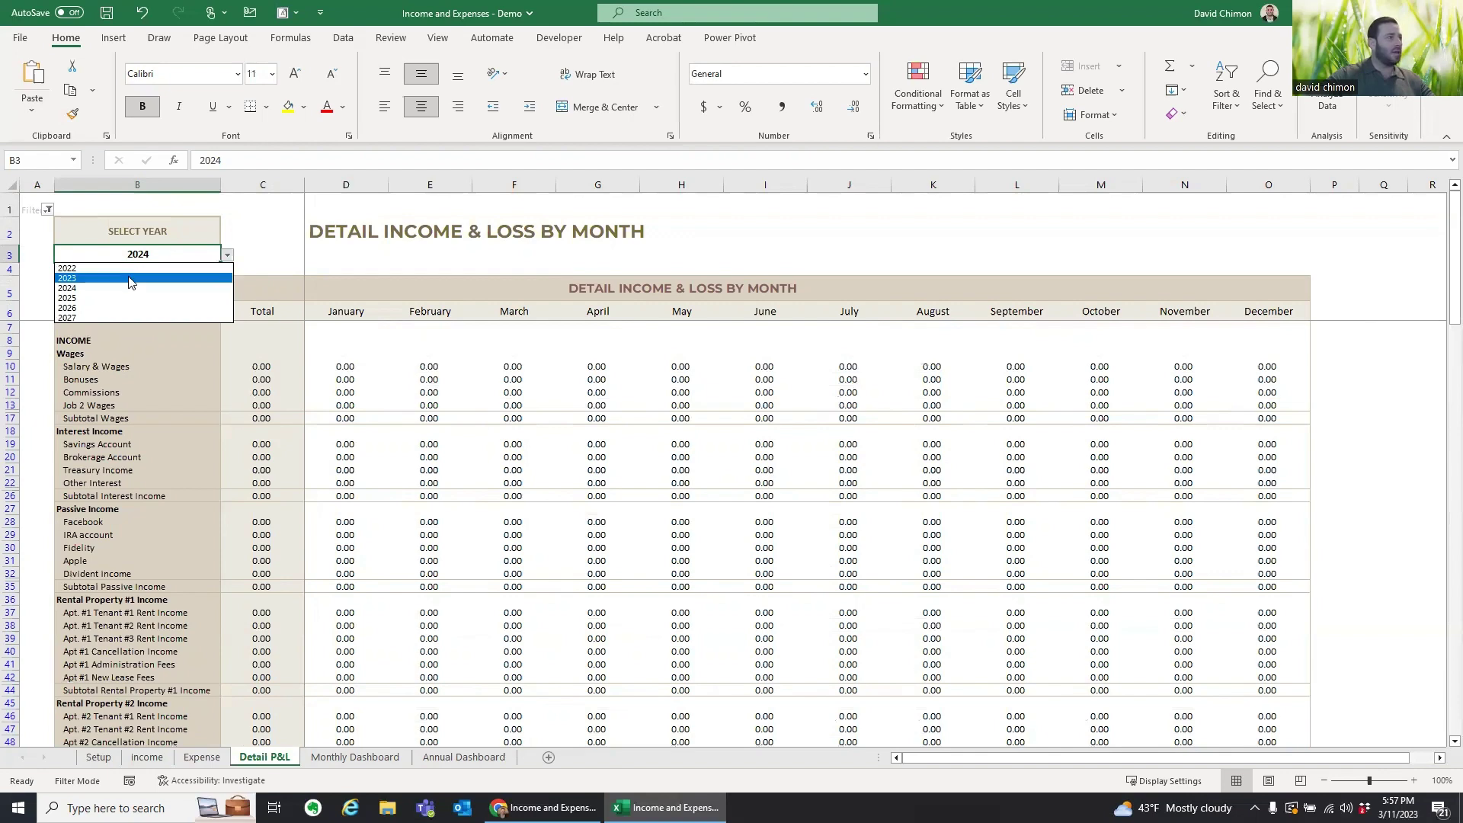
left_click(91, 268)
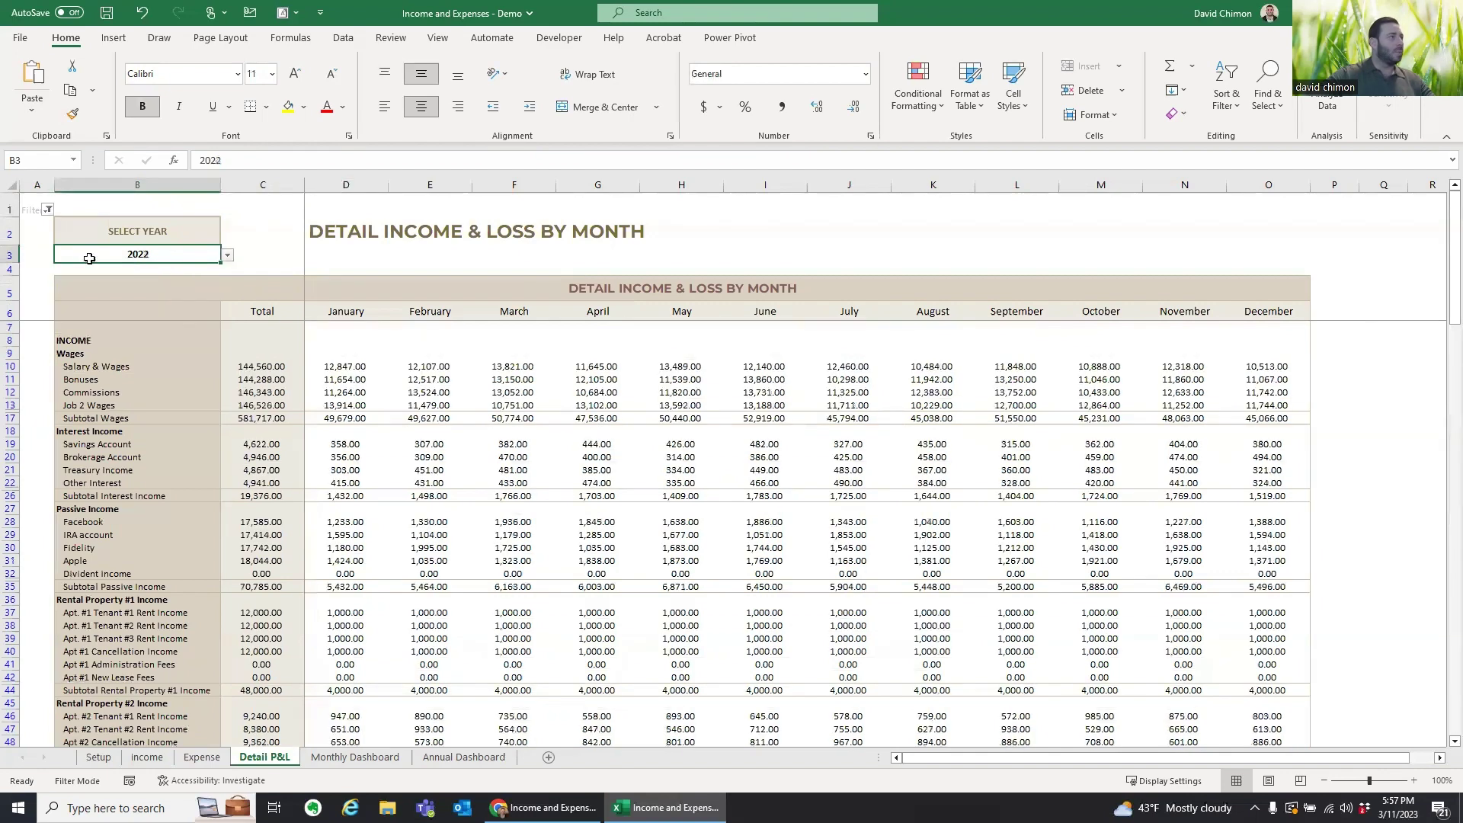
Step: Change the column A filter on the Detail P&L sheet to include every row, including those marked Hide
left_click(49, 210)
left_click(75, 389)
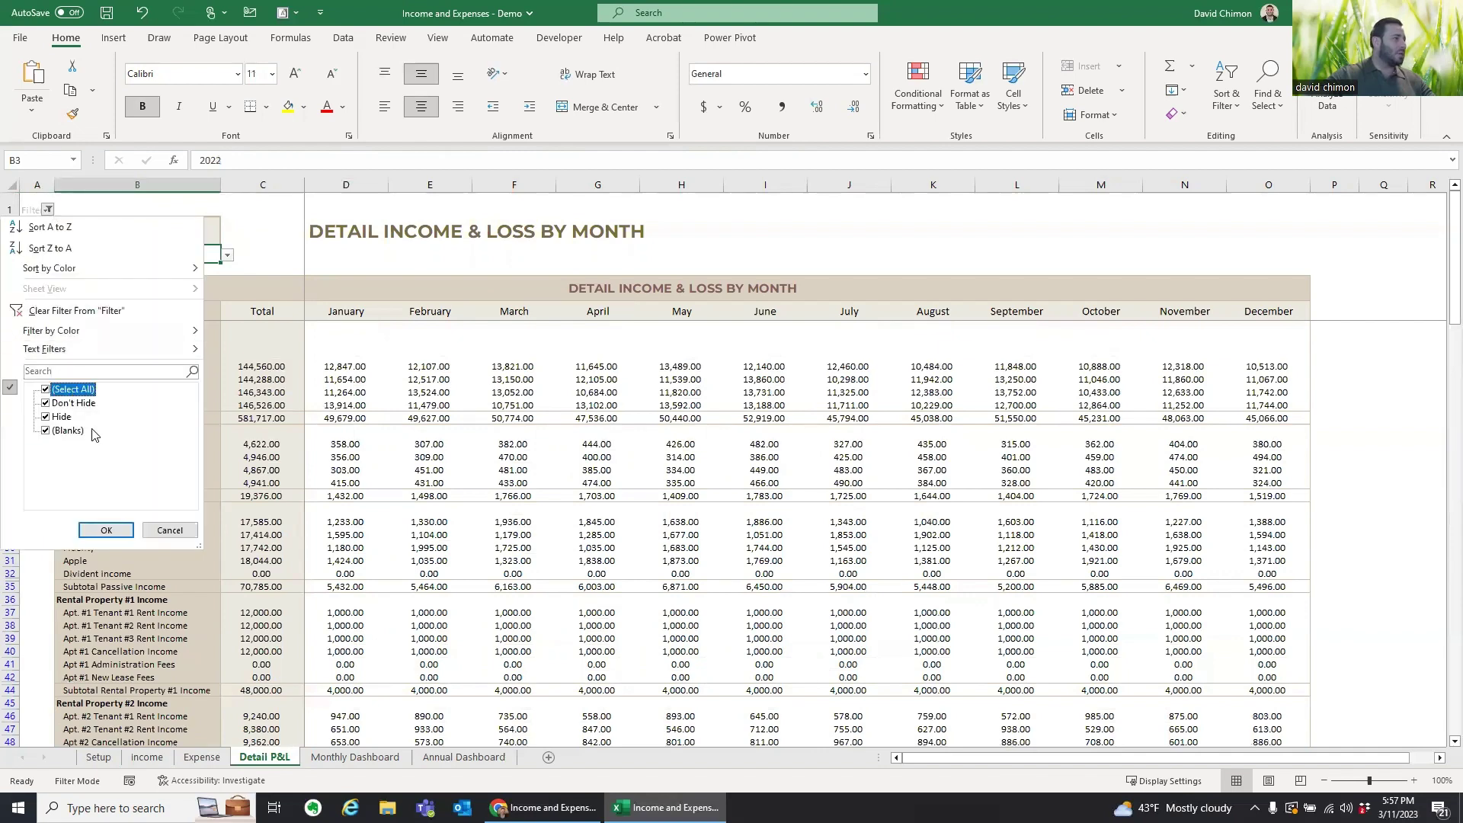
left_click(106, 530)
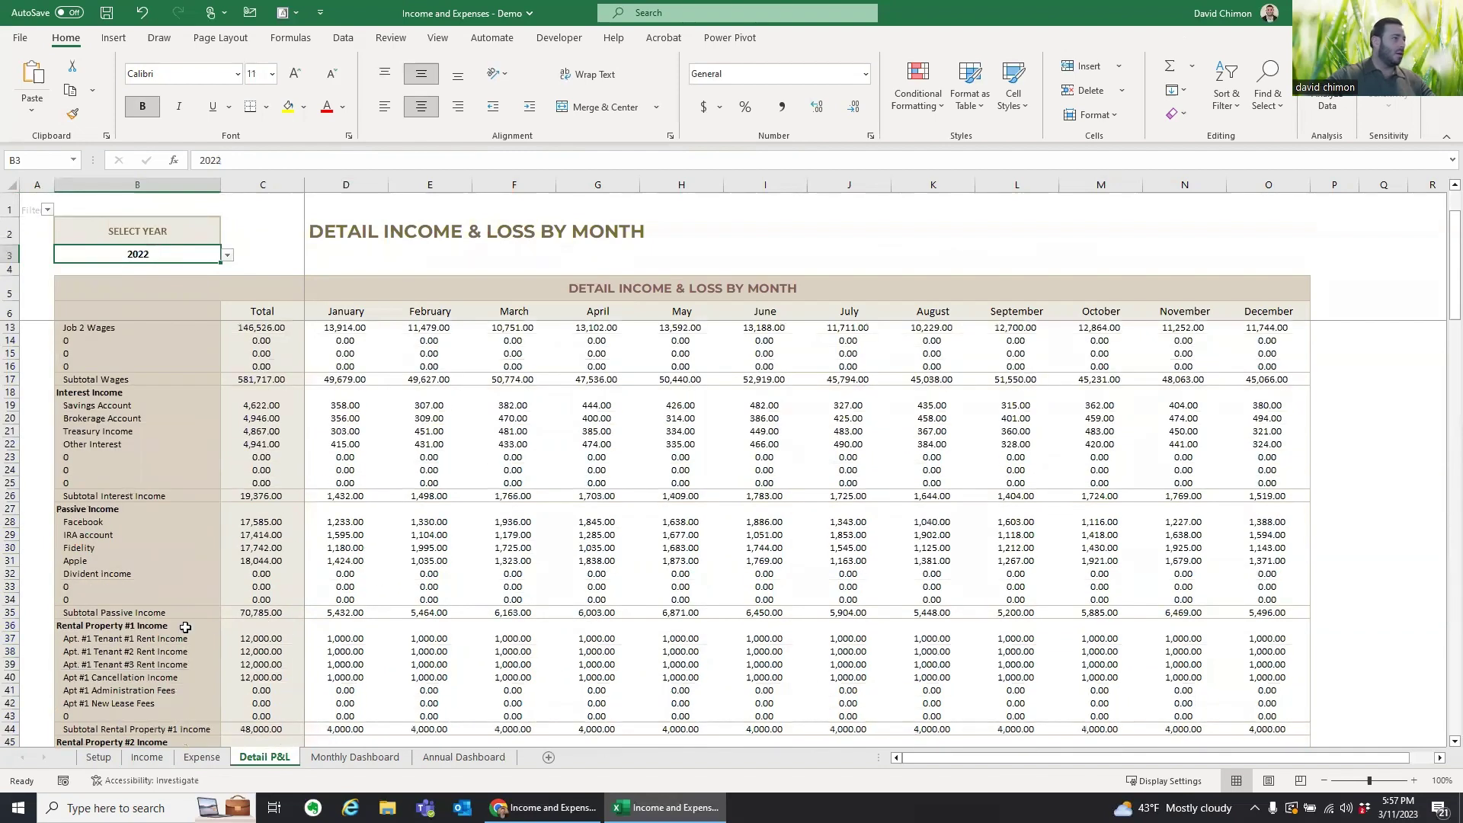
Step: Examine the Wages heading and its unused rows 14 to 16, along with the unused subcategory rows in other sections
left_click_drag(100, 413, 101, 431)
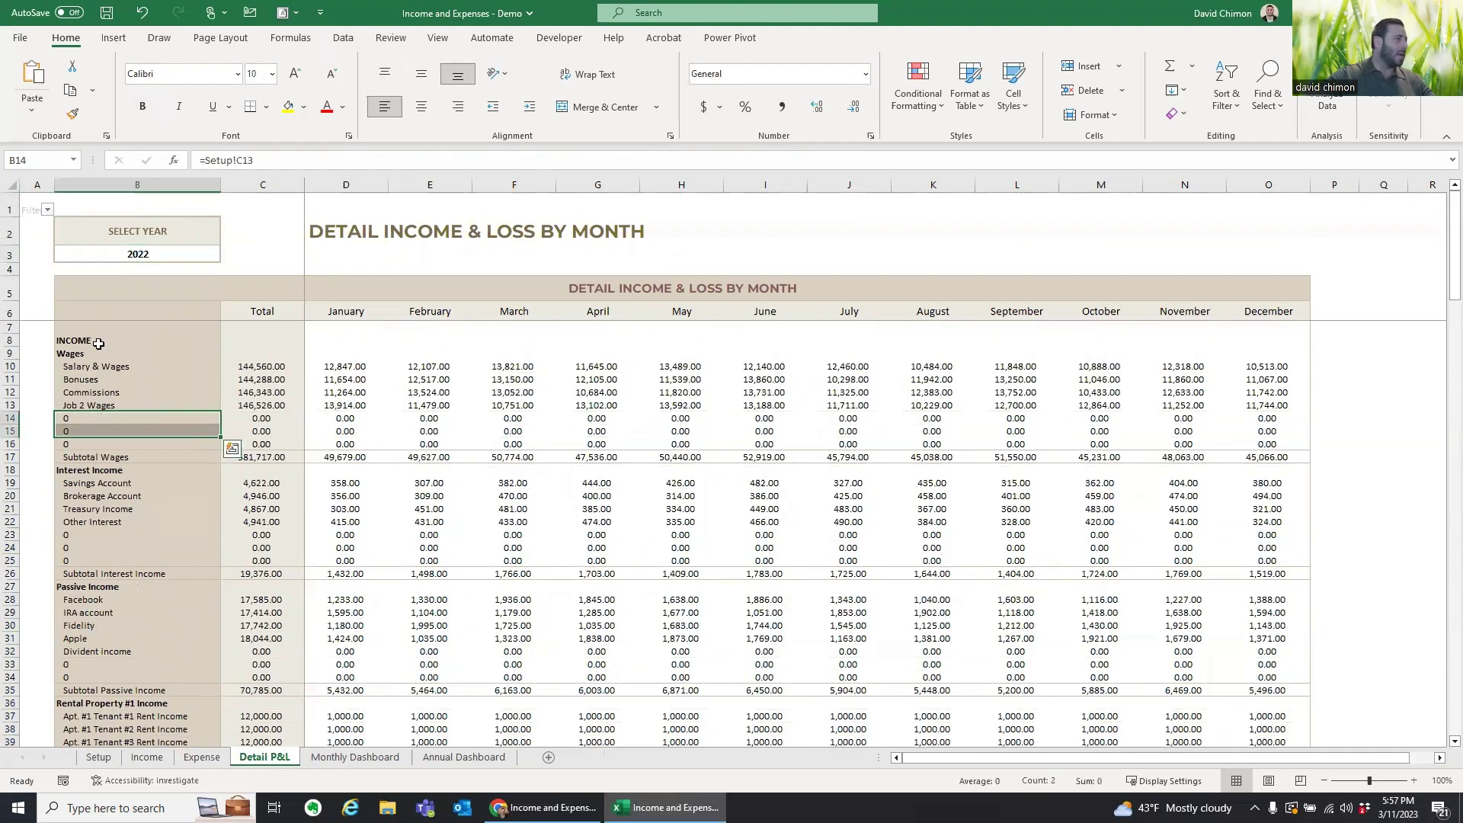
left_click(98, 352)
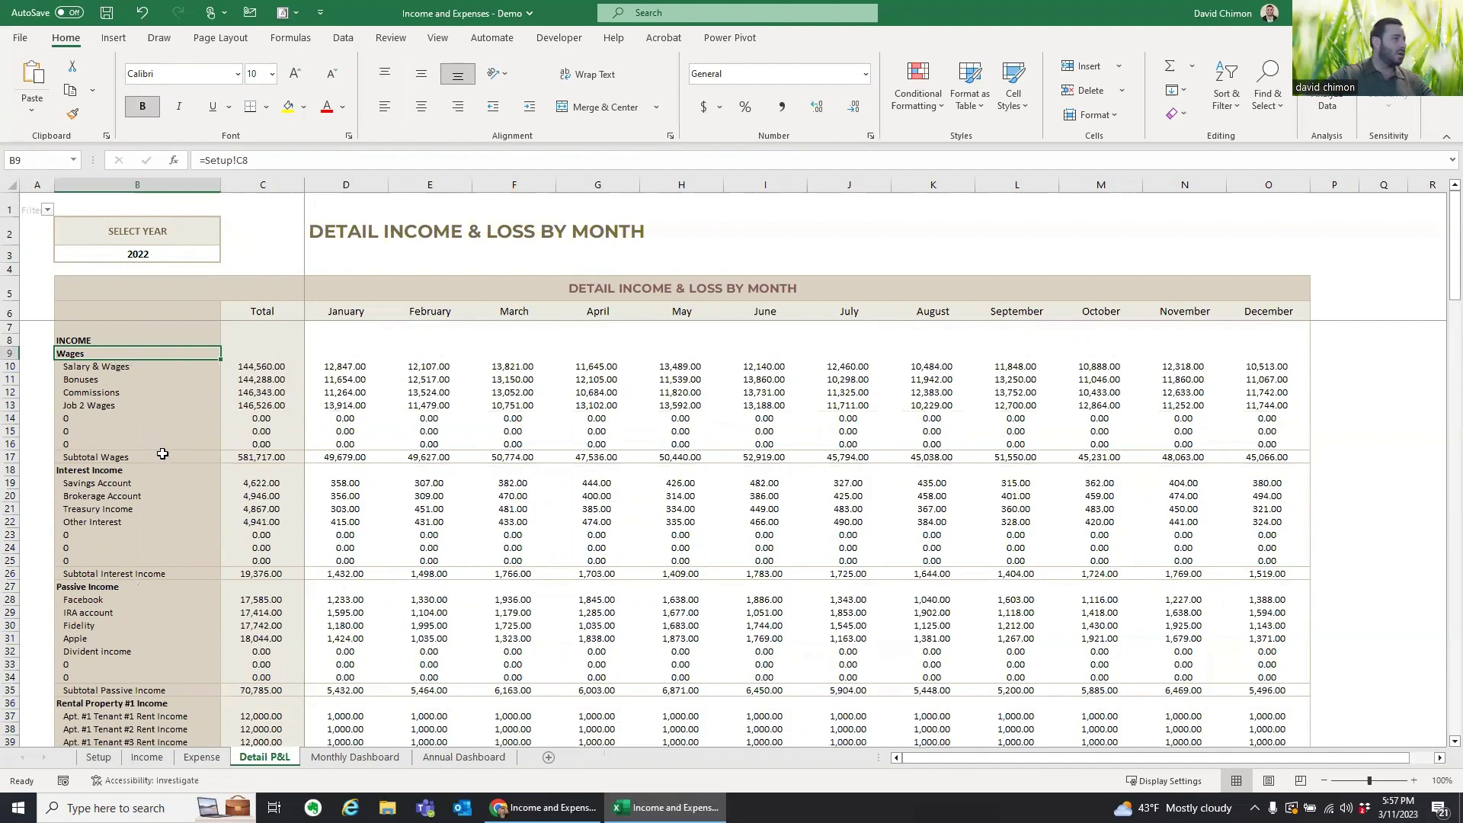
left_click_drag(100, 418, 107, 441)
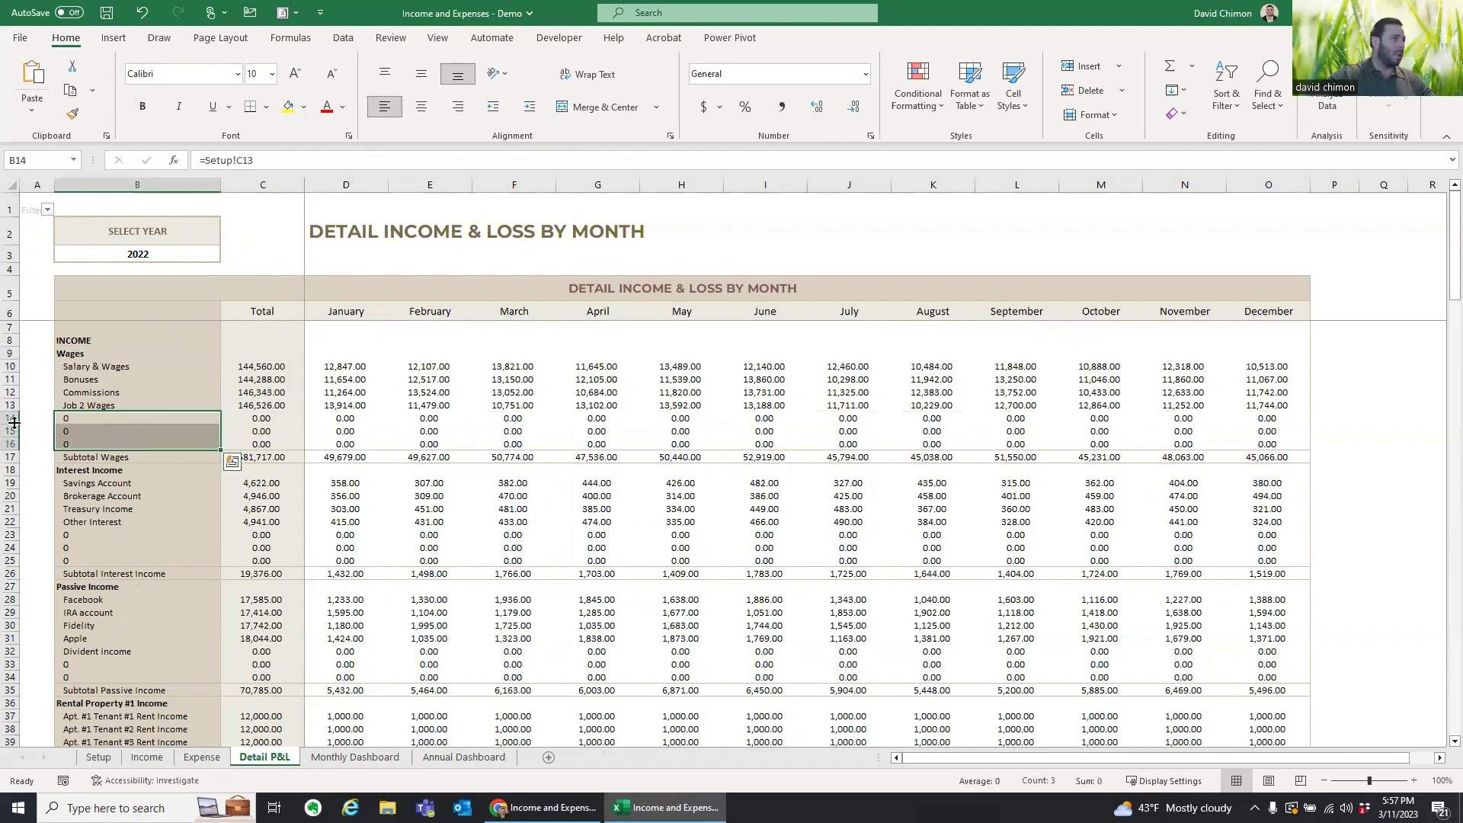
left_click_drag(10, 417, 10, 443)
scroll(114, 533, "down", 6)
scroll(138, 593, "down", 14)
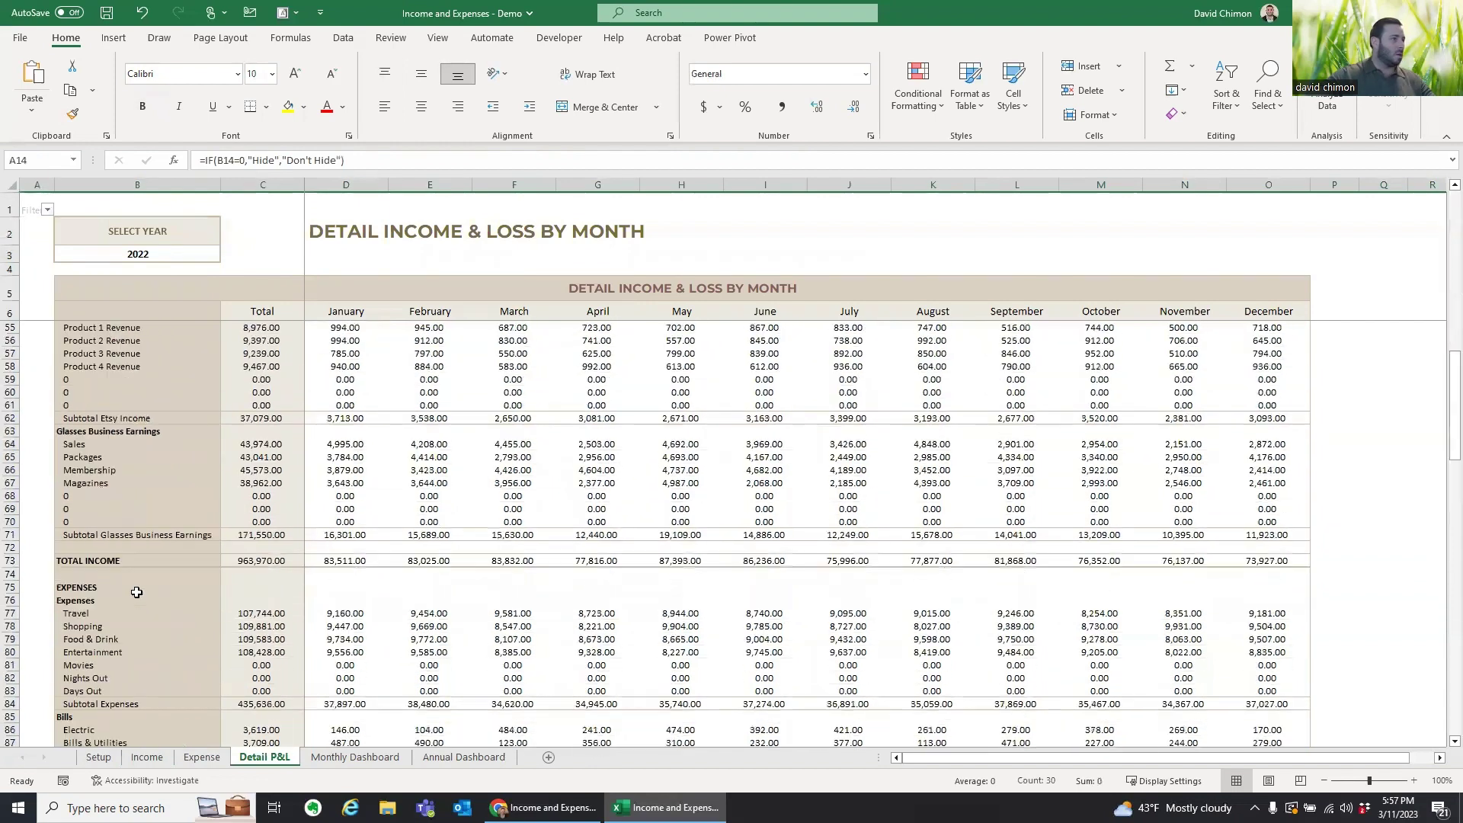
Step: Filter column A of the Detail P&L sheet to exclude rows marked Hide while keeping Don't Hide and blank rows
left_click(48, 212)
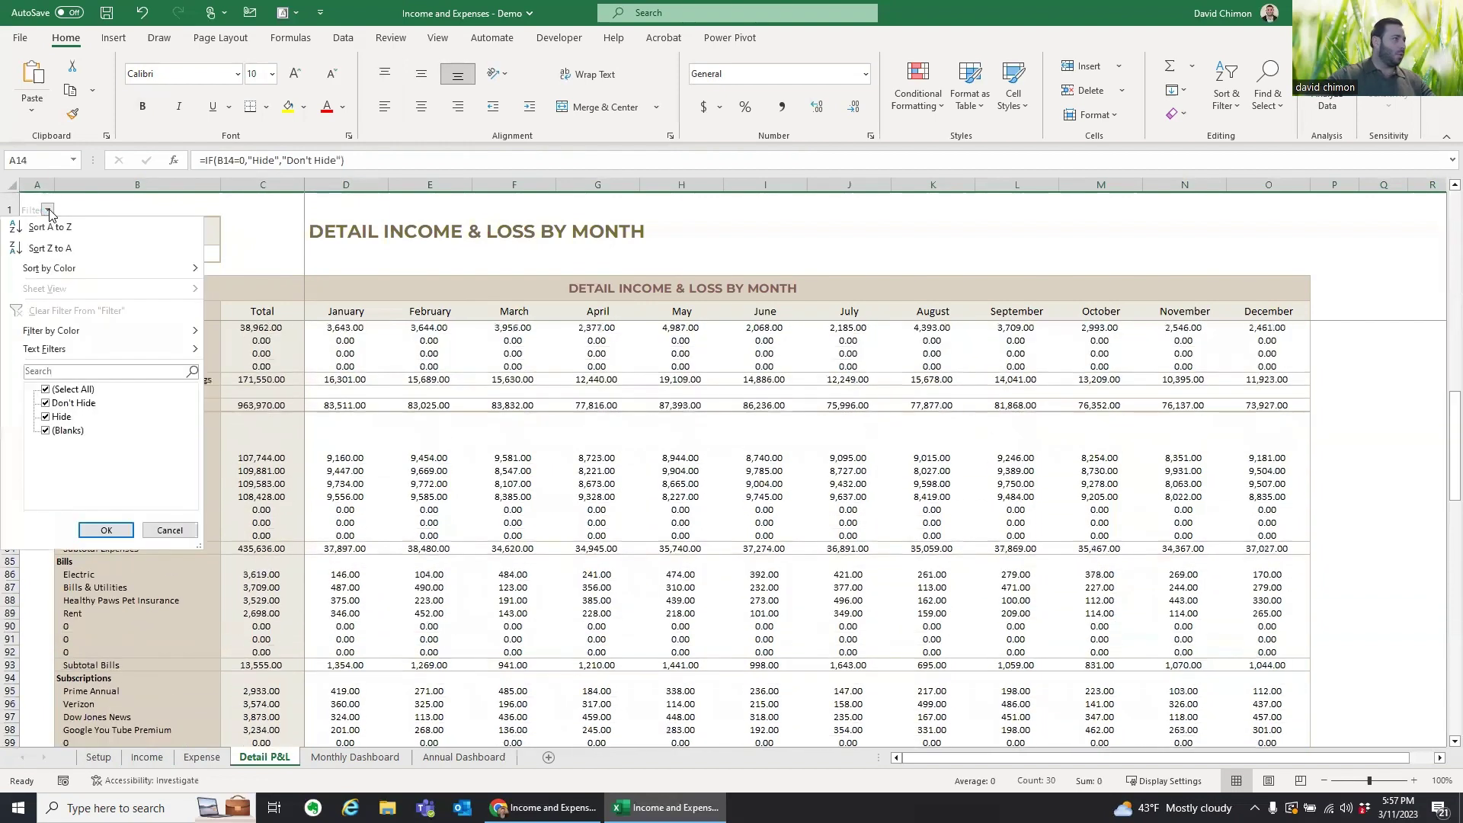
left_click(45, 432)
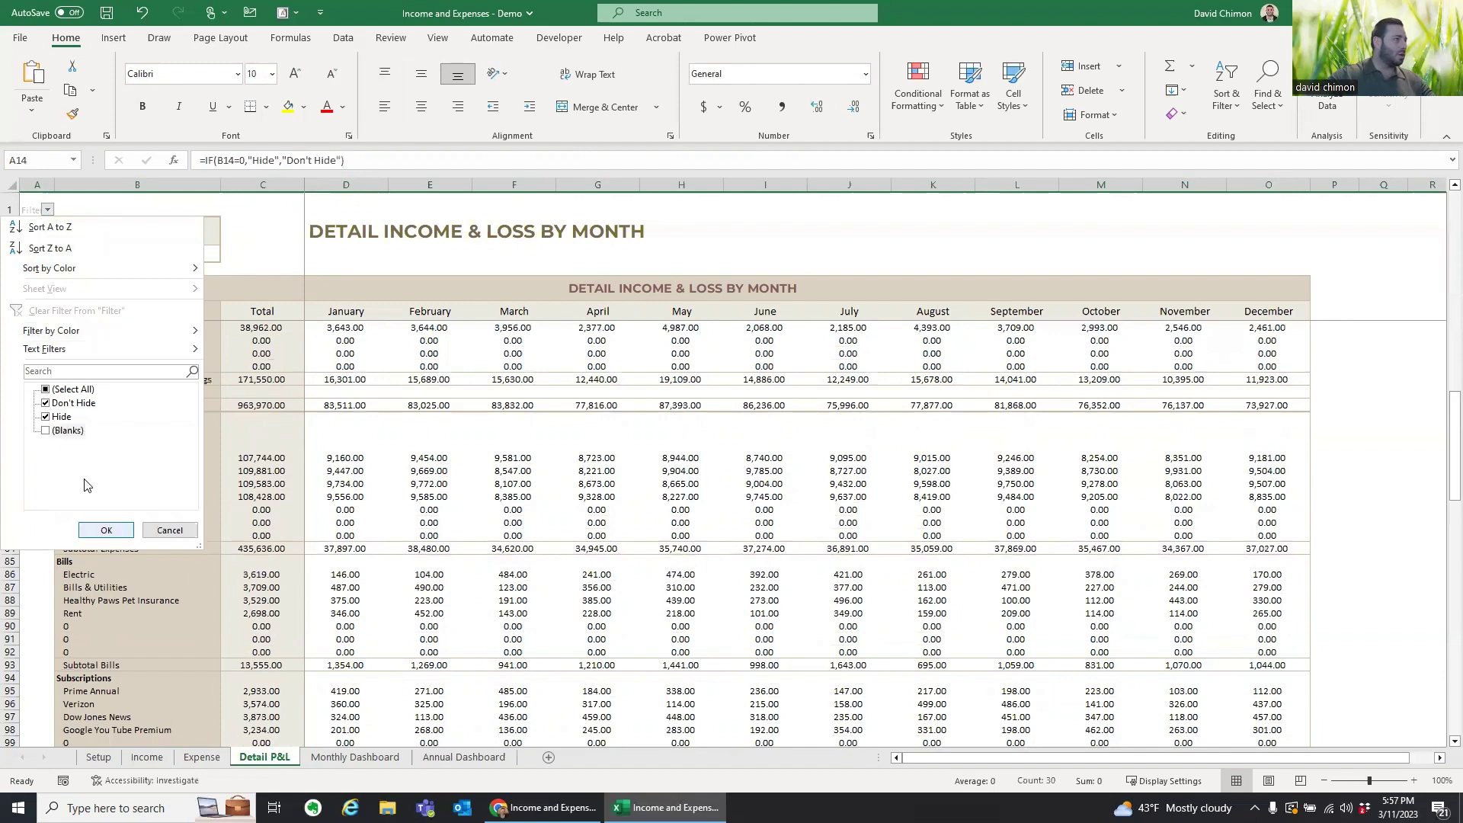
left_click(45, 431)
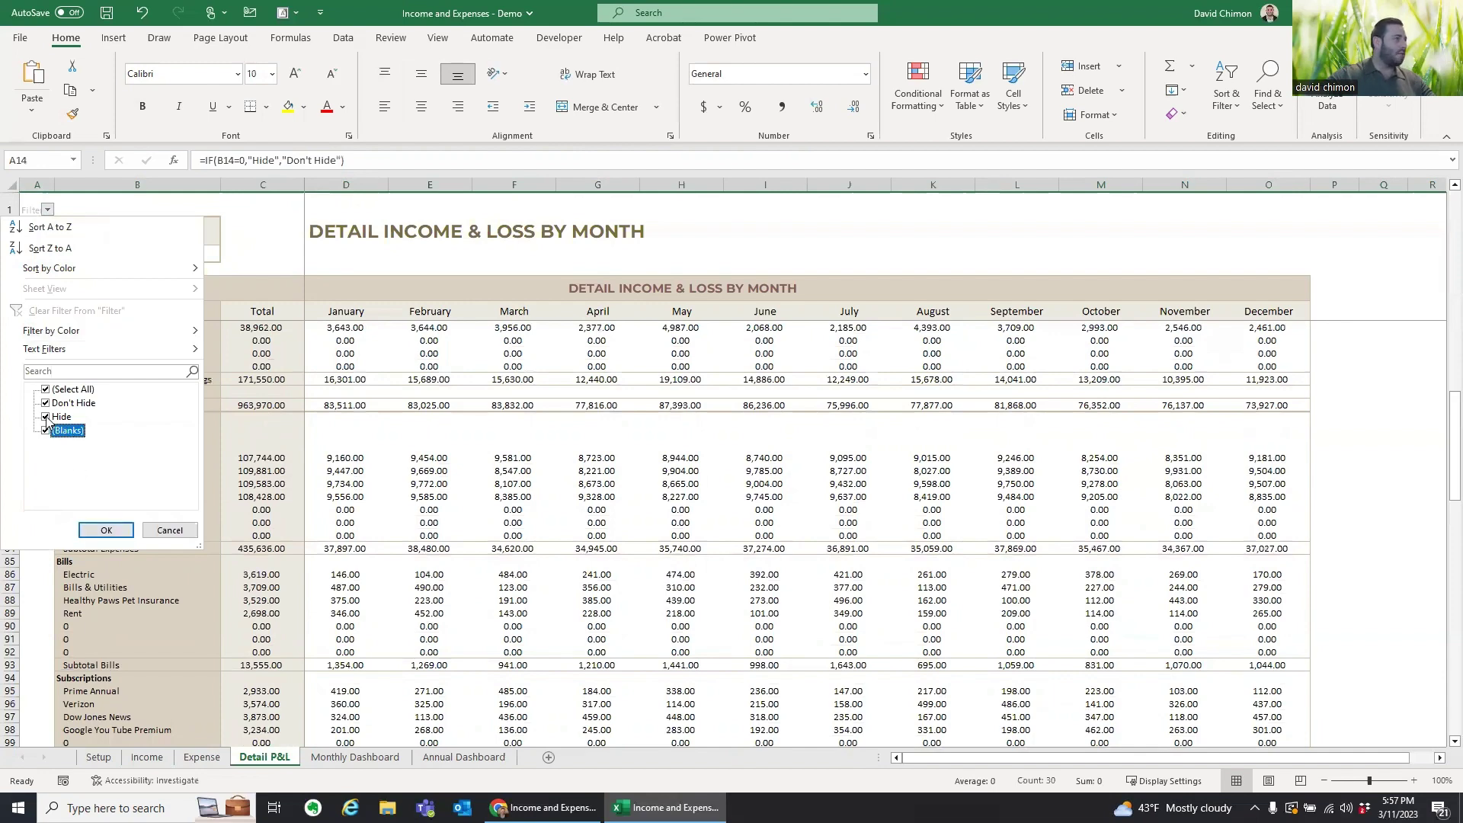
left_click(45, 416)
left_click(107, 531)
Step: Review the filtered expense sections, the Net Income/(Loss) row and January's Gross Profit % formula in D144
scroll(241, 515, "down", 20)
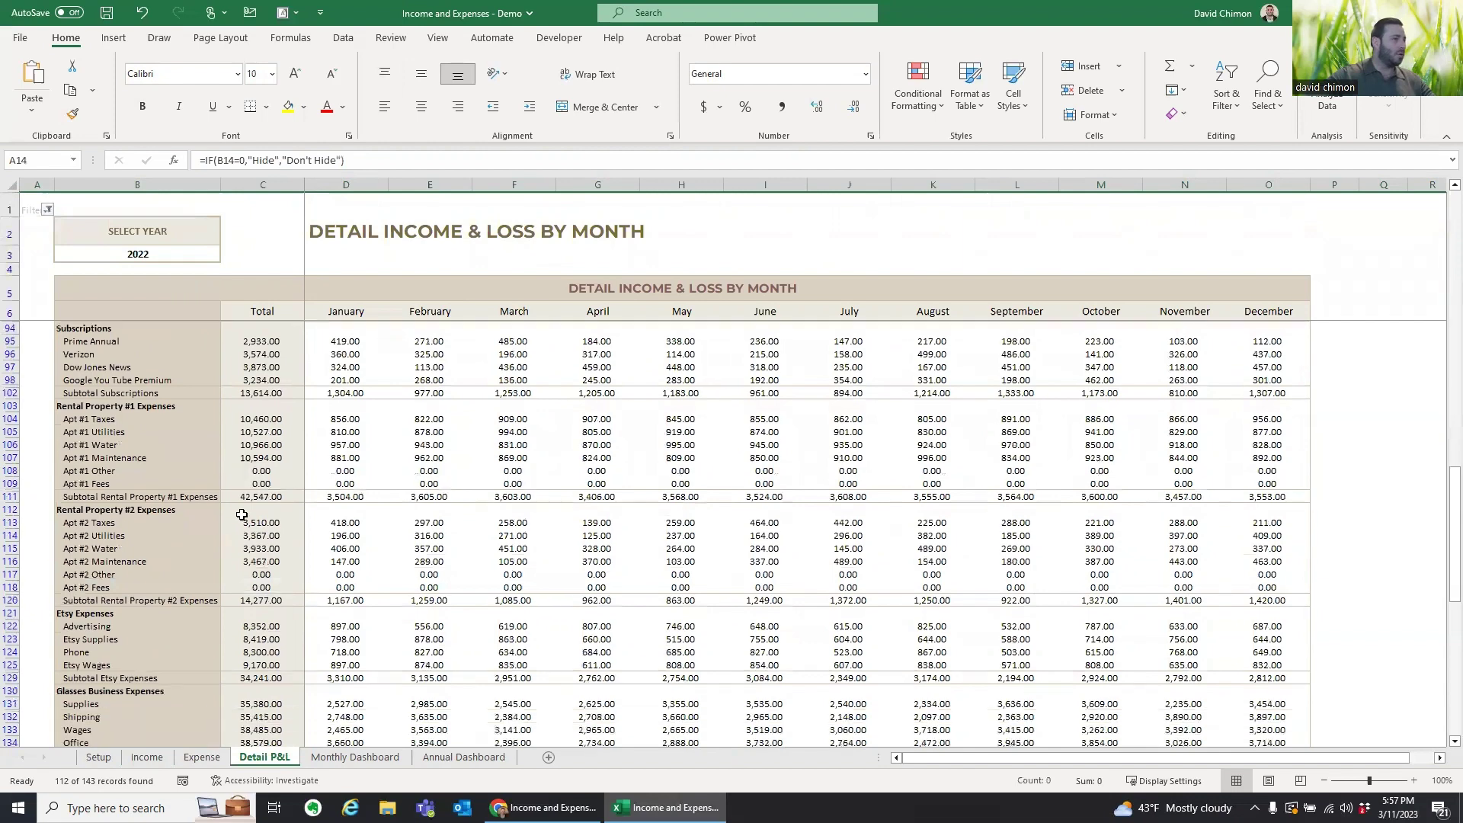
scroll(240, 515, "down", 5)
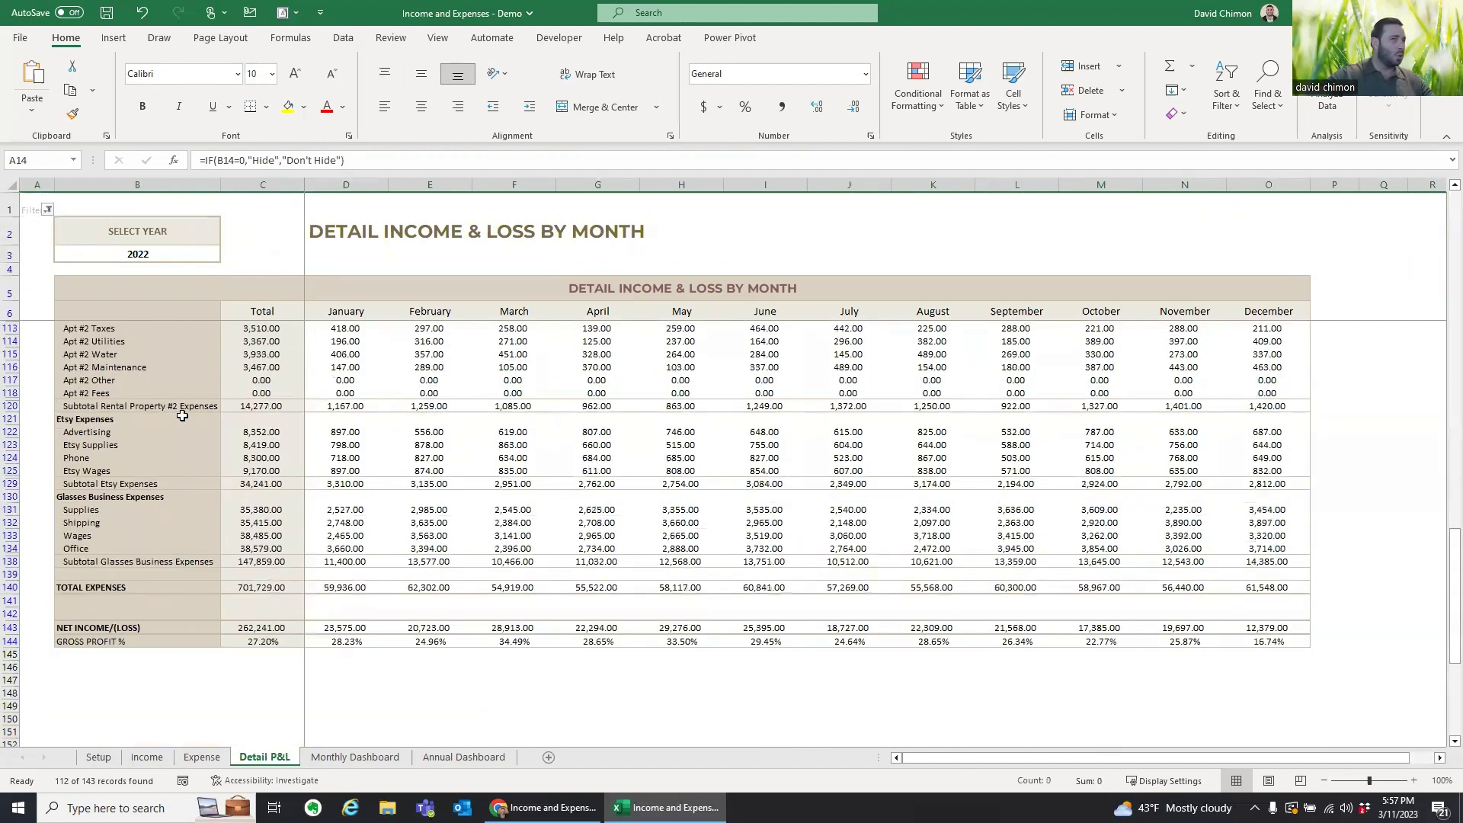
scroll(174, 631, "down", 2)
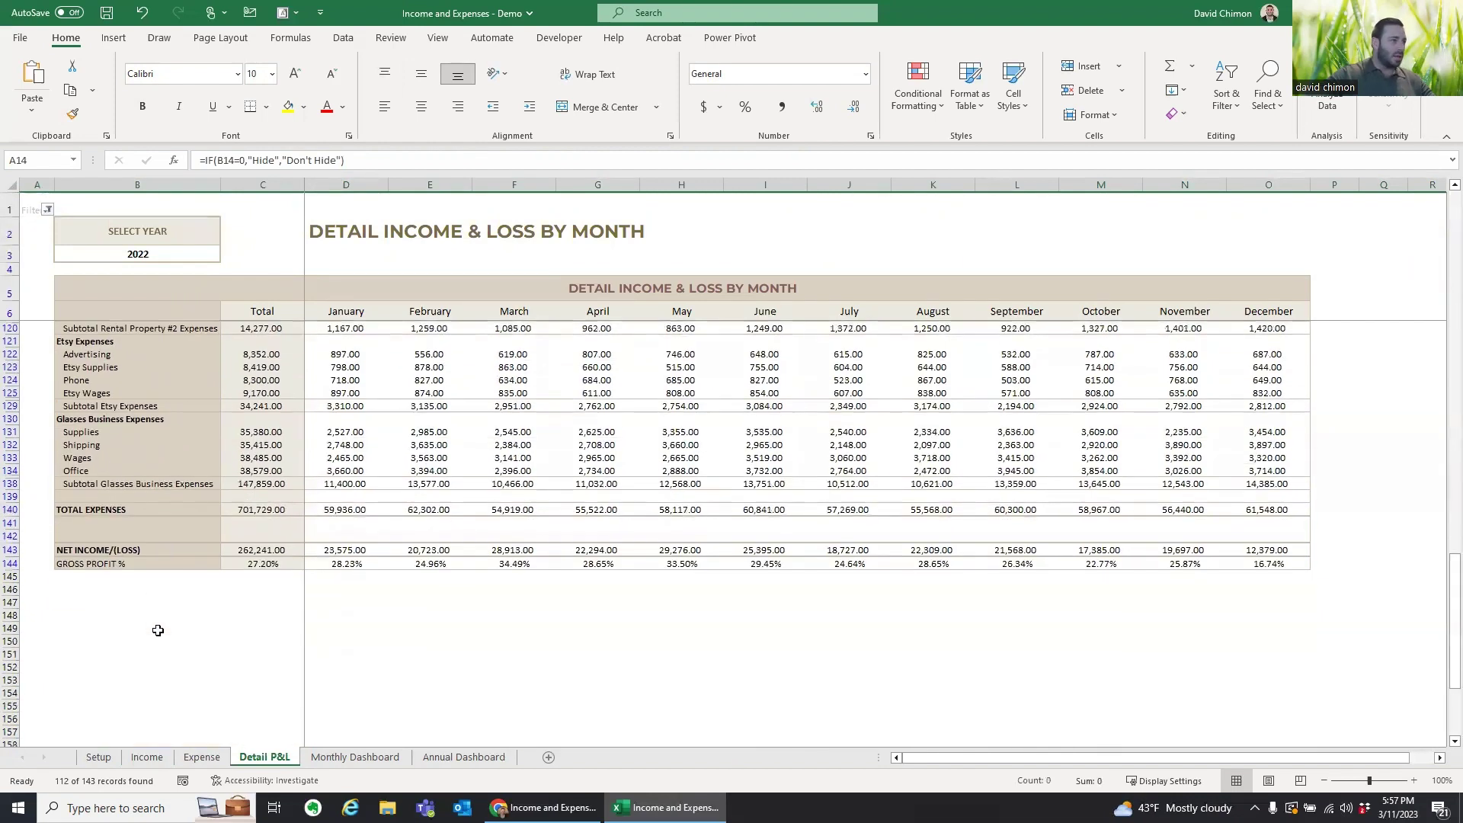
left_click(9, 550)
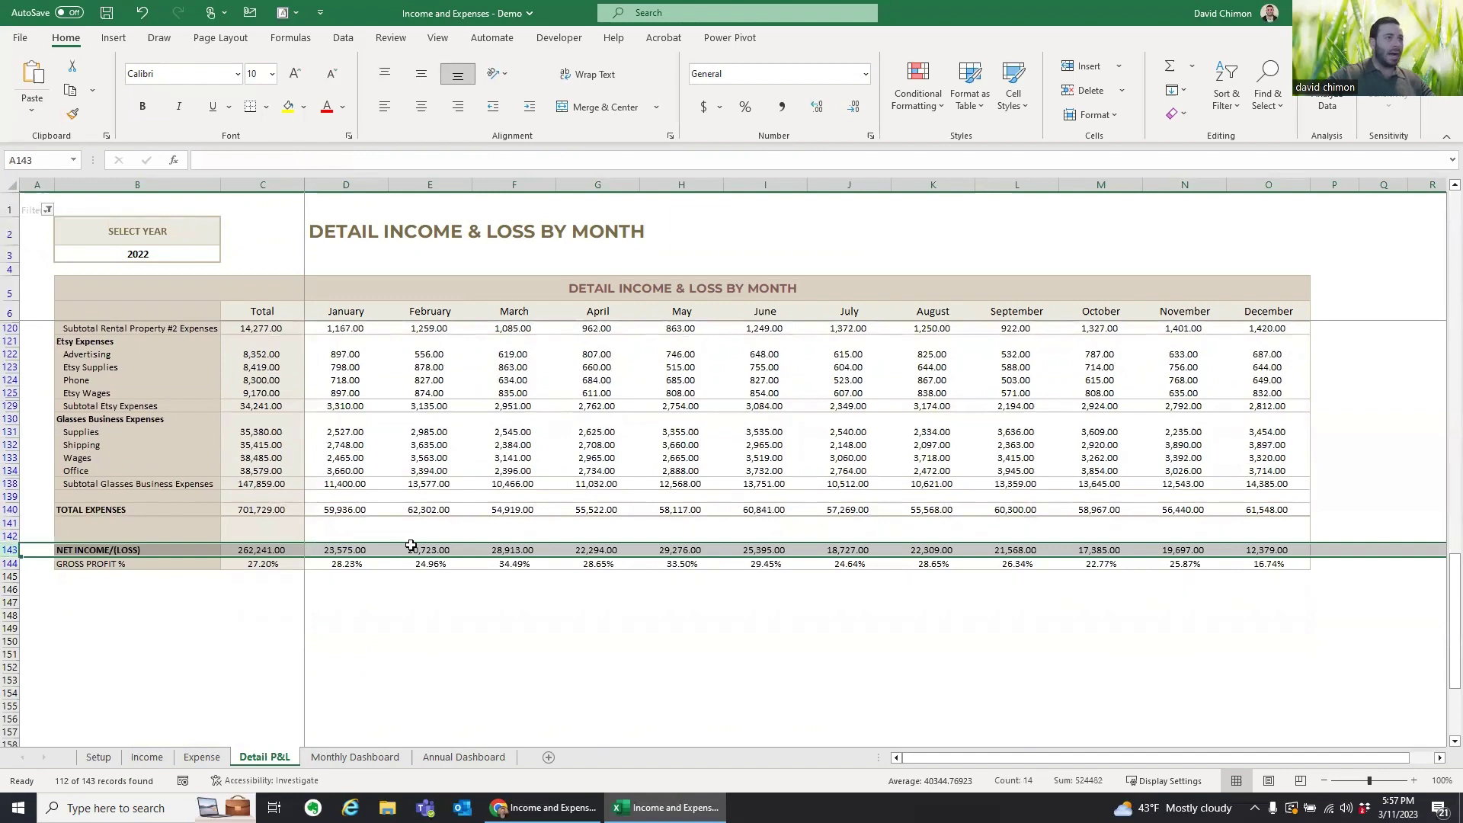
left_click(371, 564)
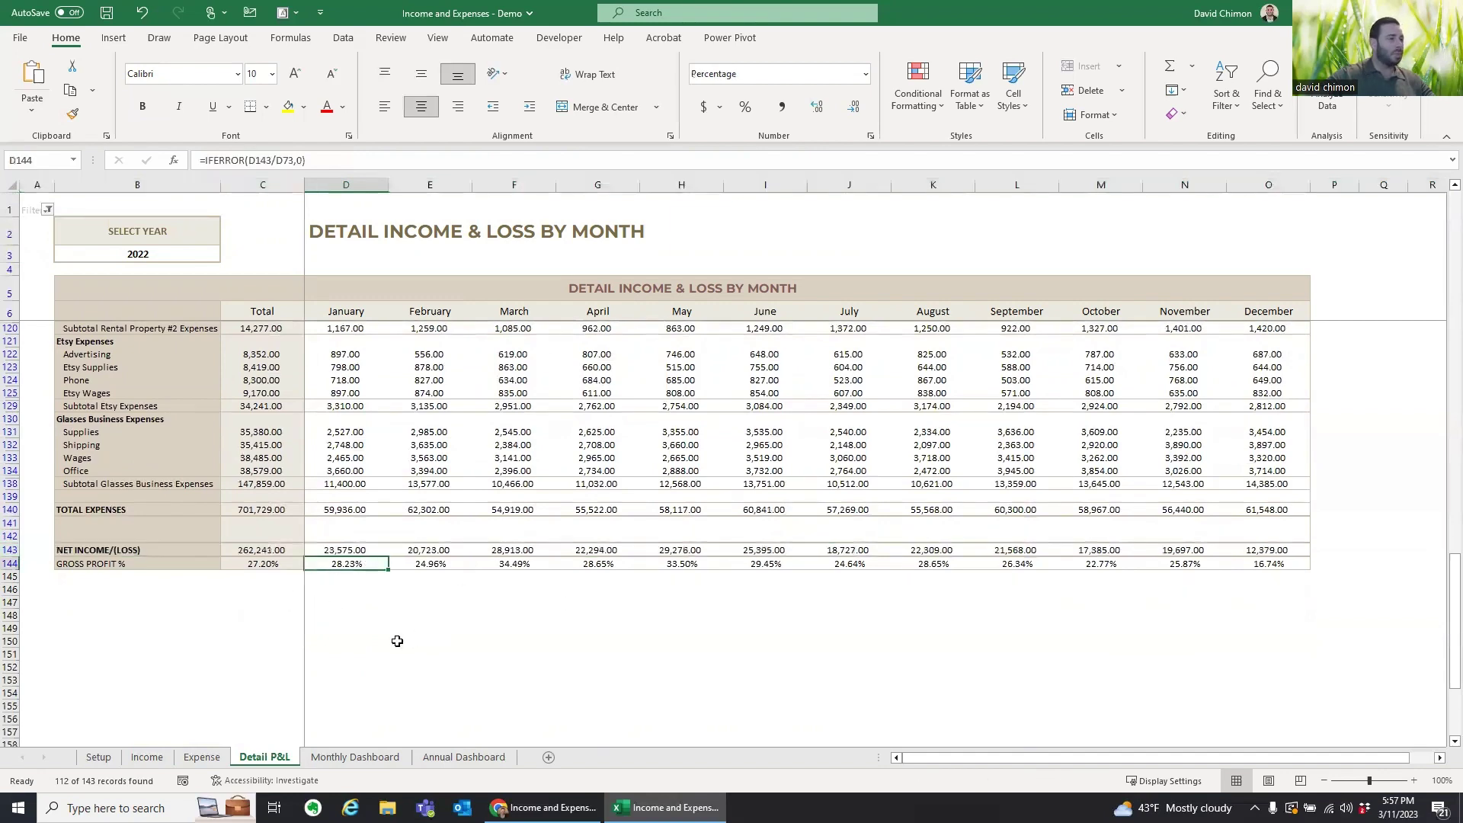
Step: On the Monthly Dashboard sheet, set the selected year to 2023 and the selected month to October
scroll(397, 641, "up", 10)
left_click(355, 757)
scroll(451, 628, "up", 6)
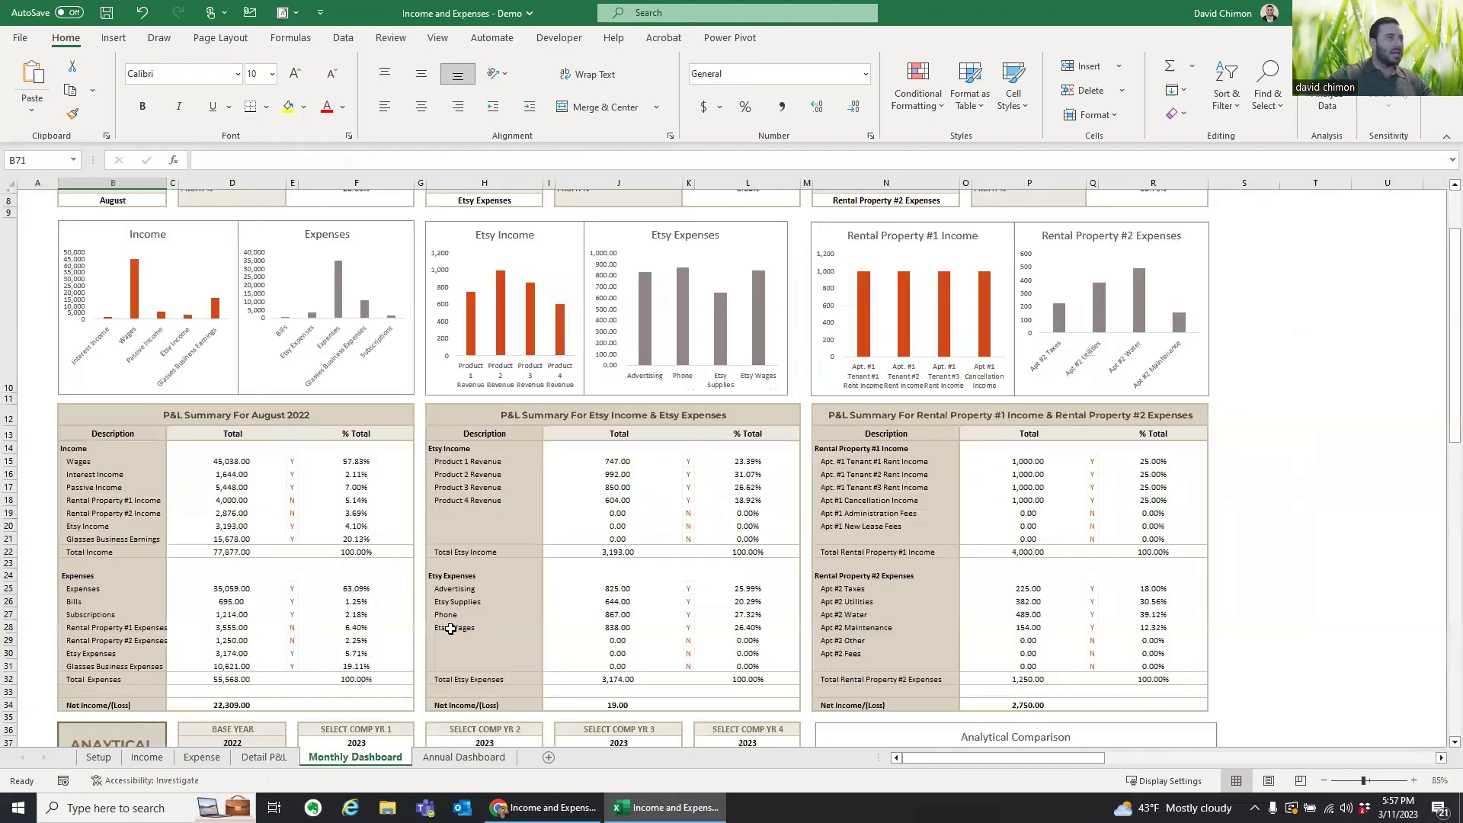
scroll(449, 630, "up", 3)
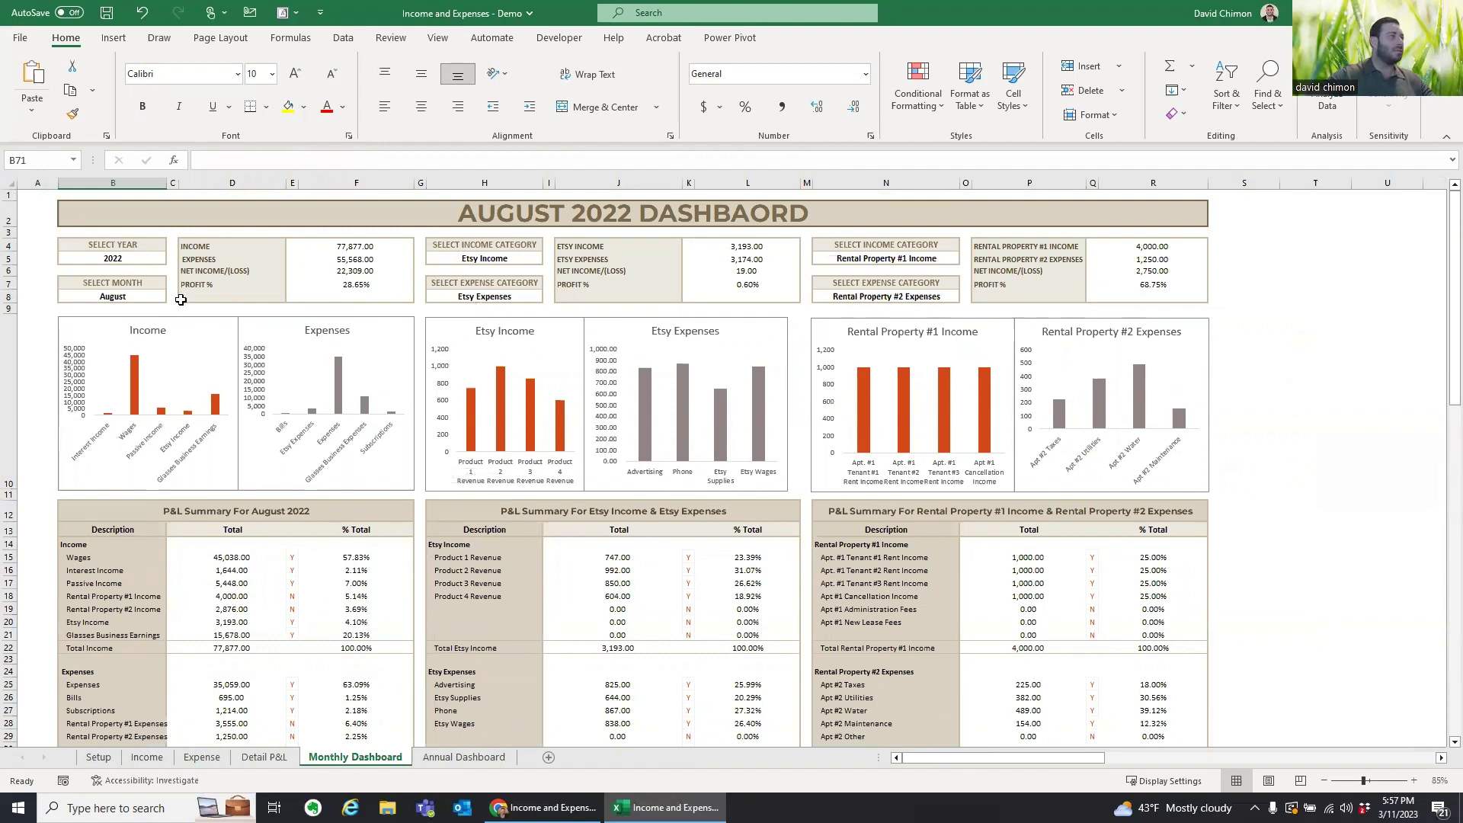
left_click(118, 257)
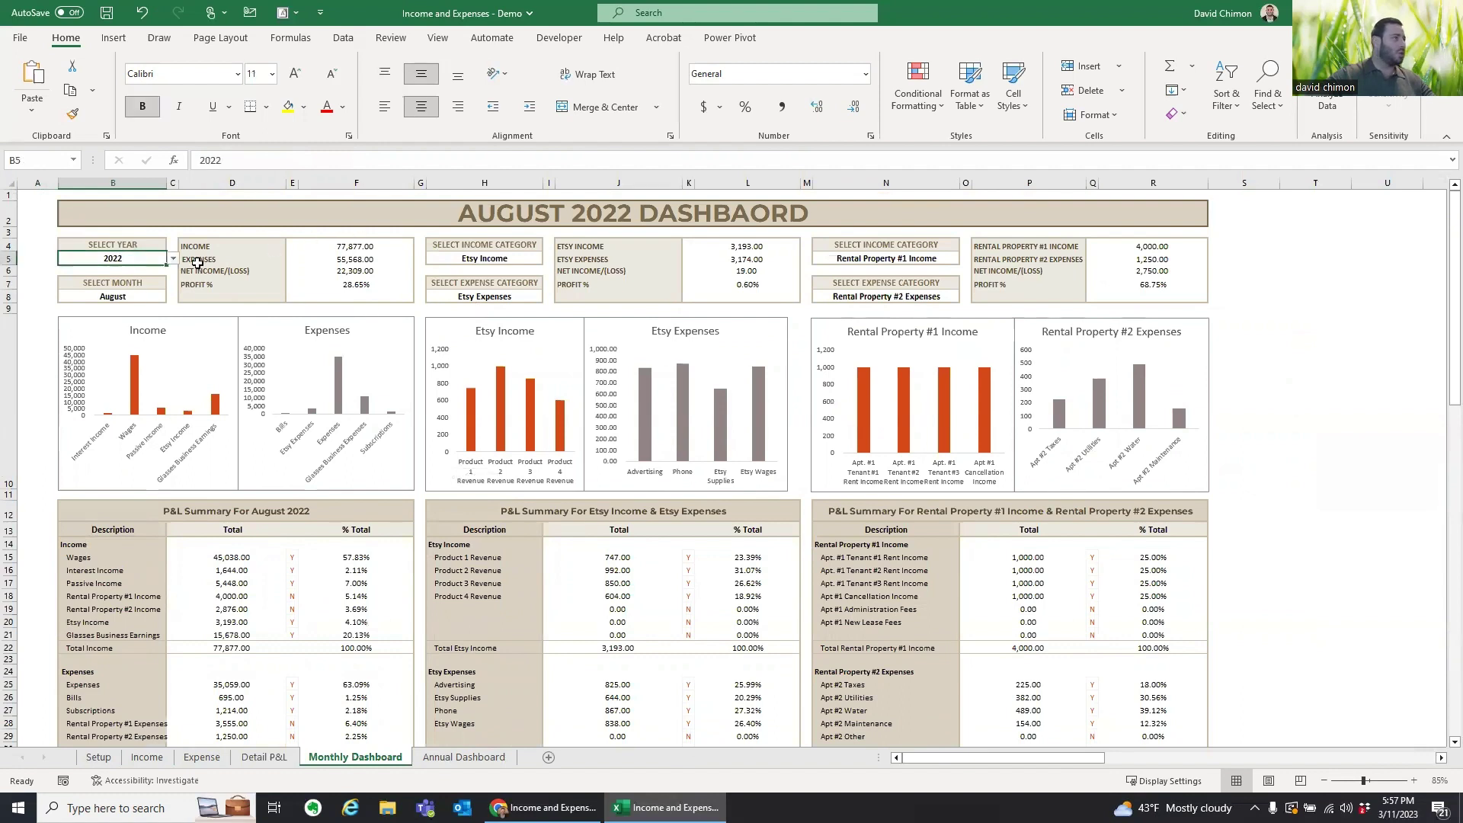
left_click(174, 259)
left_click(114, 277)
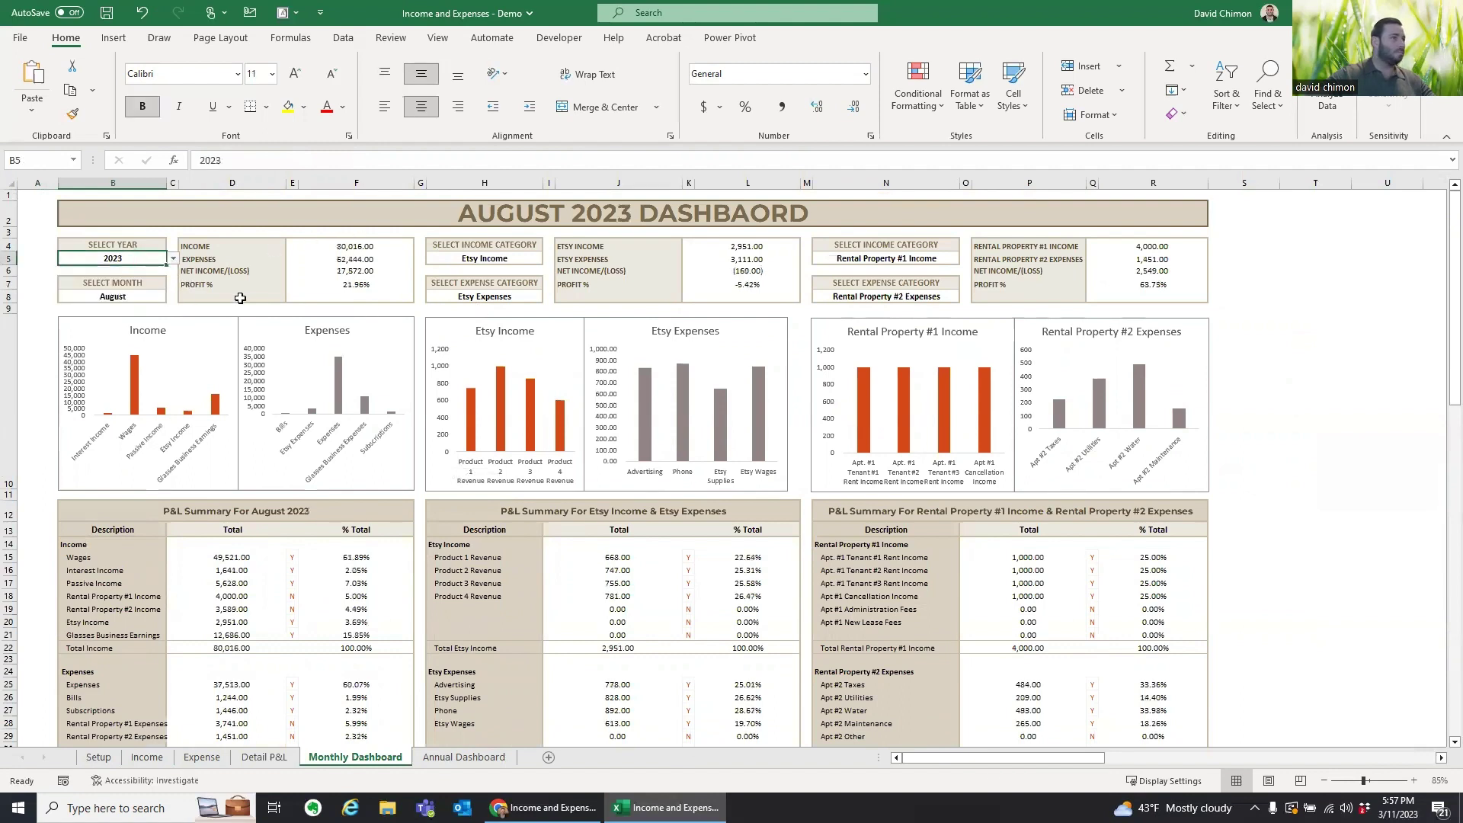
left_click(135, 305)
left_click(174, 299)
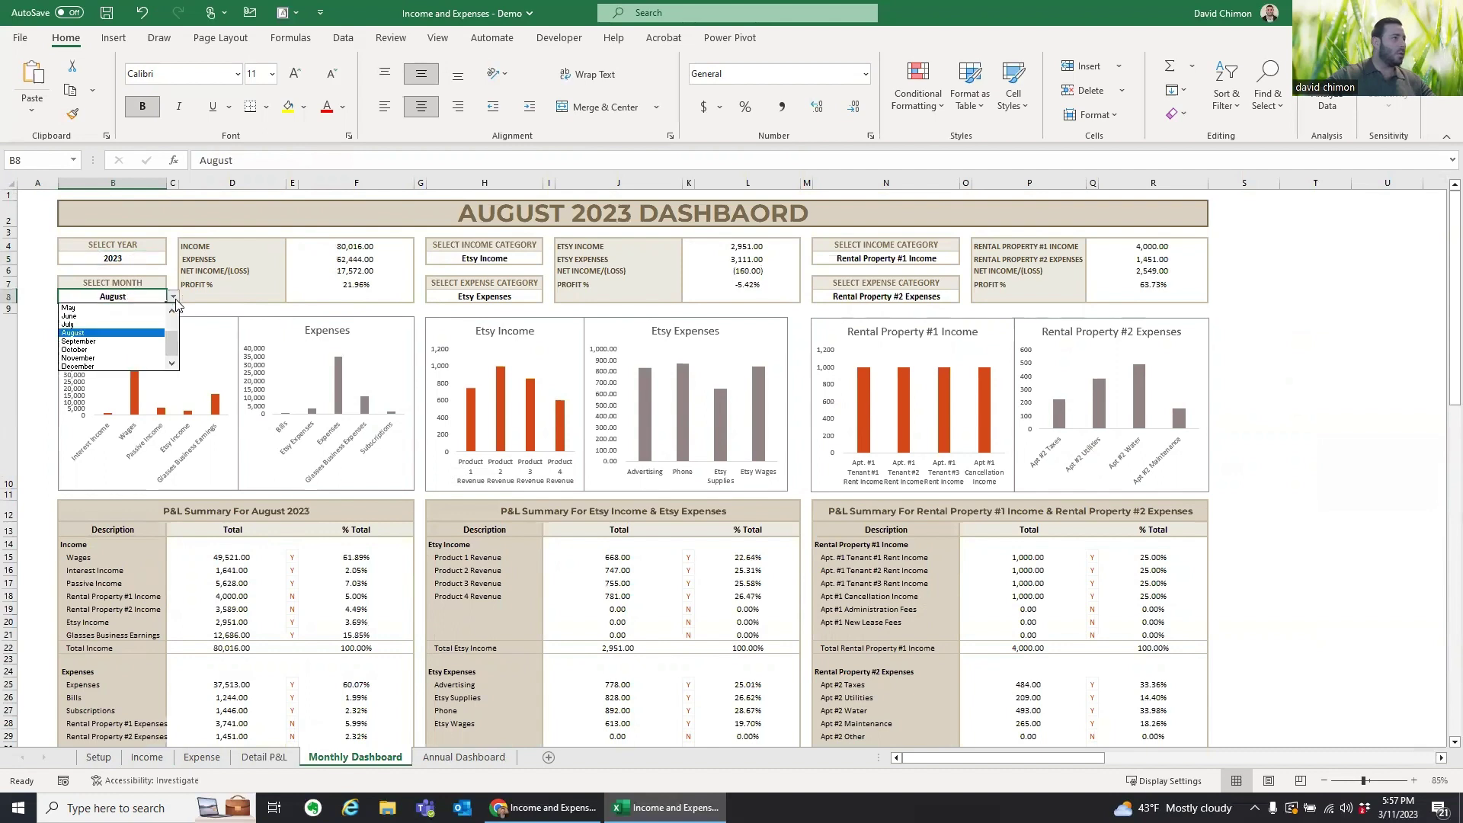
left_click(105, 351)
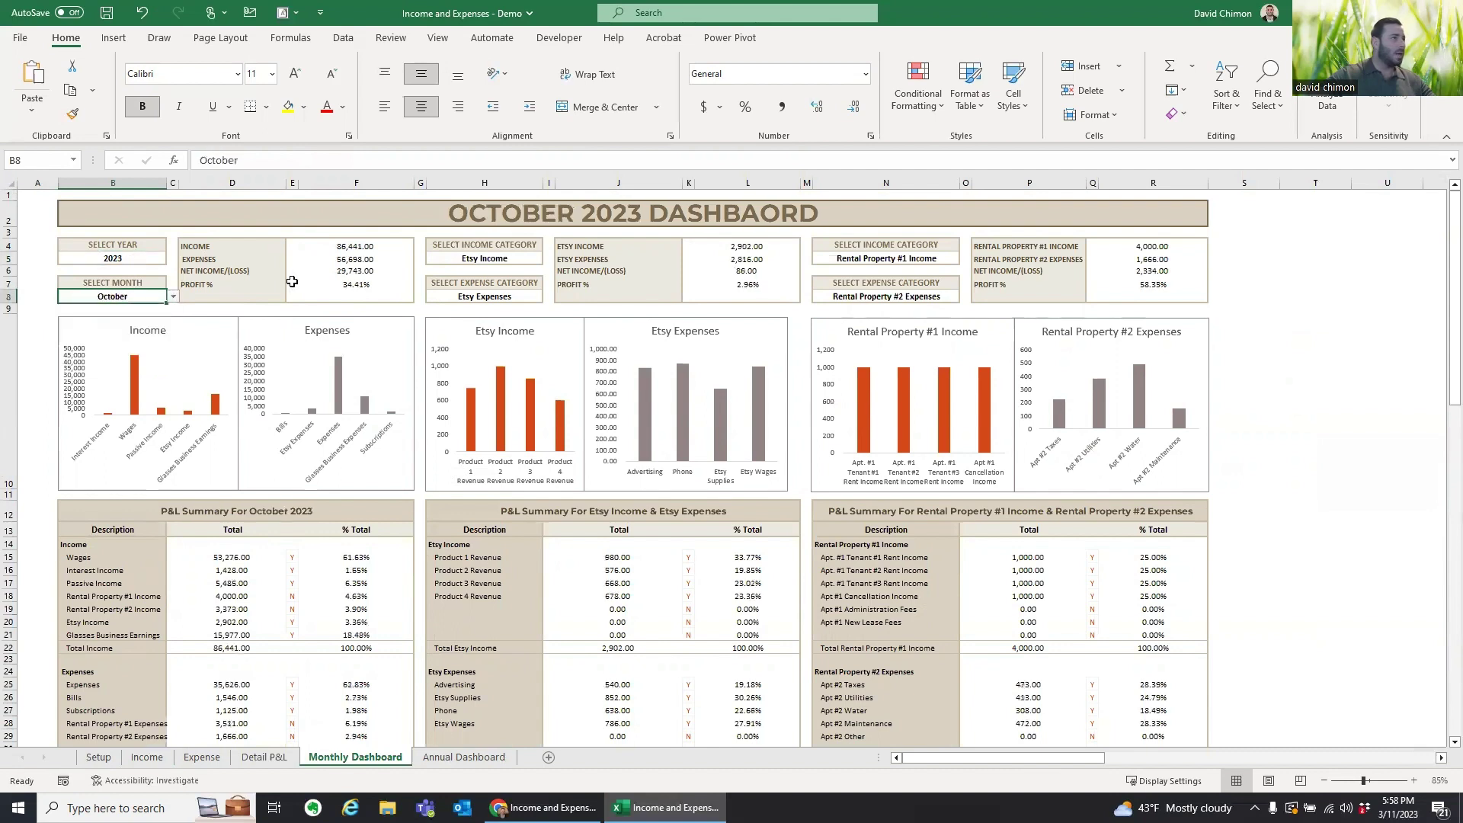
Step: Select the Income to Profit % values in F4:F8 and refresh all workbook data to update the dashboard charts
left_click_drag(368, 250, 363, 290)
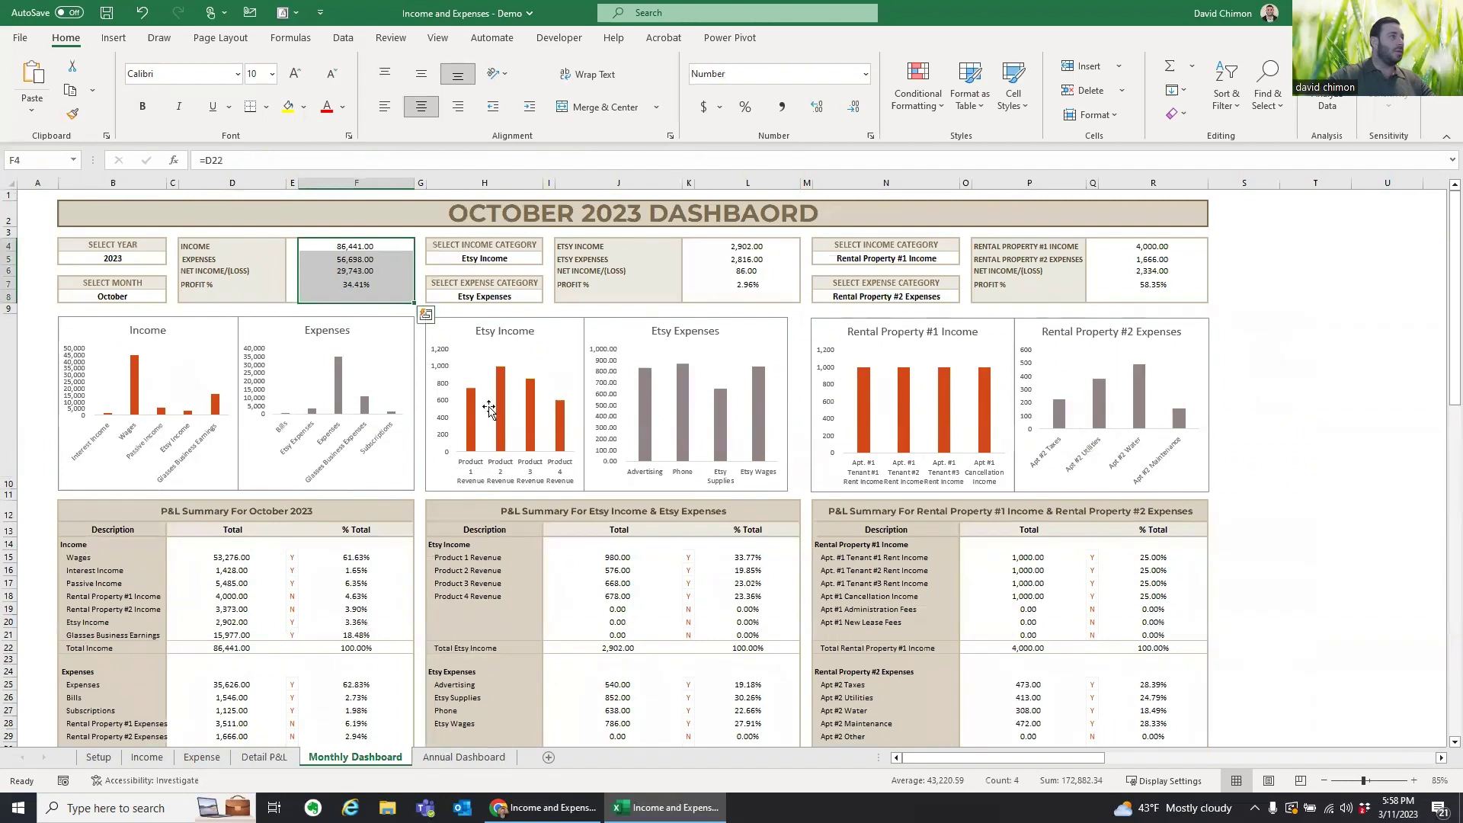
left_click(342, 38)
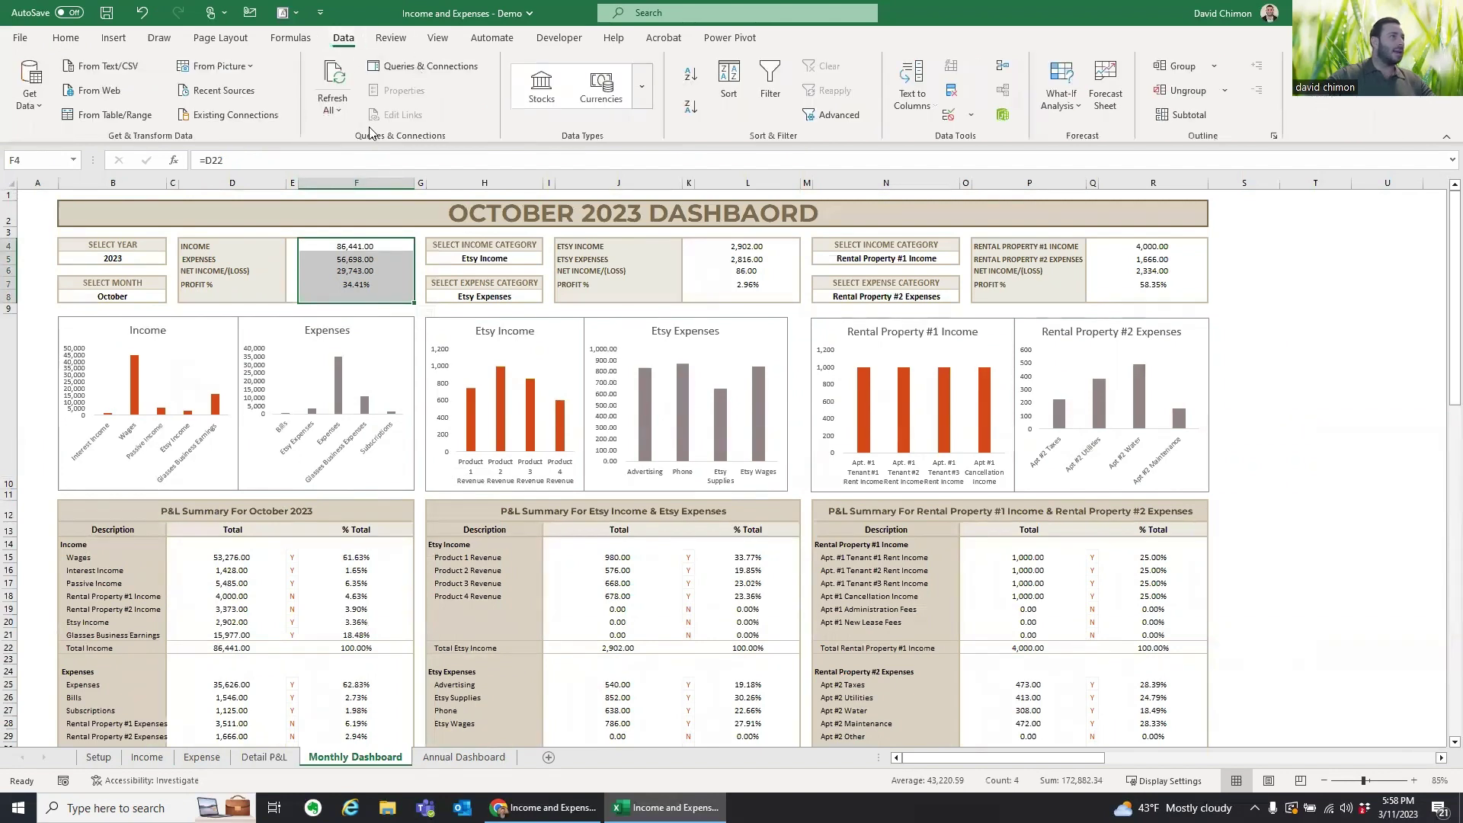
left_click(336, 108)
left_click(375, 142)
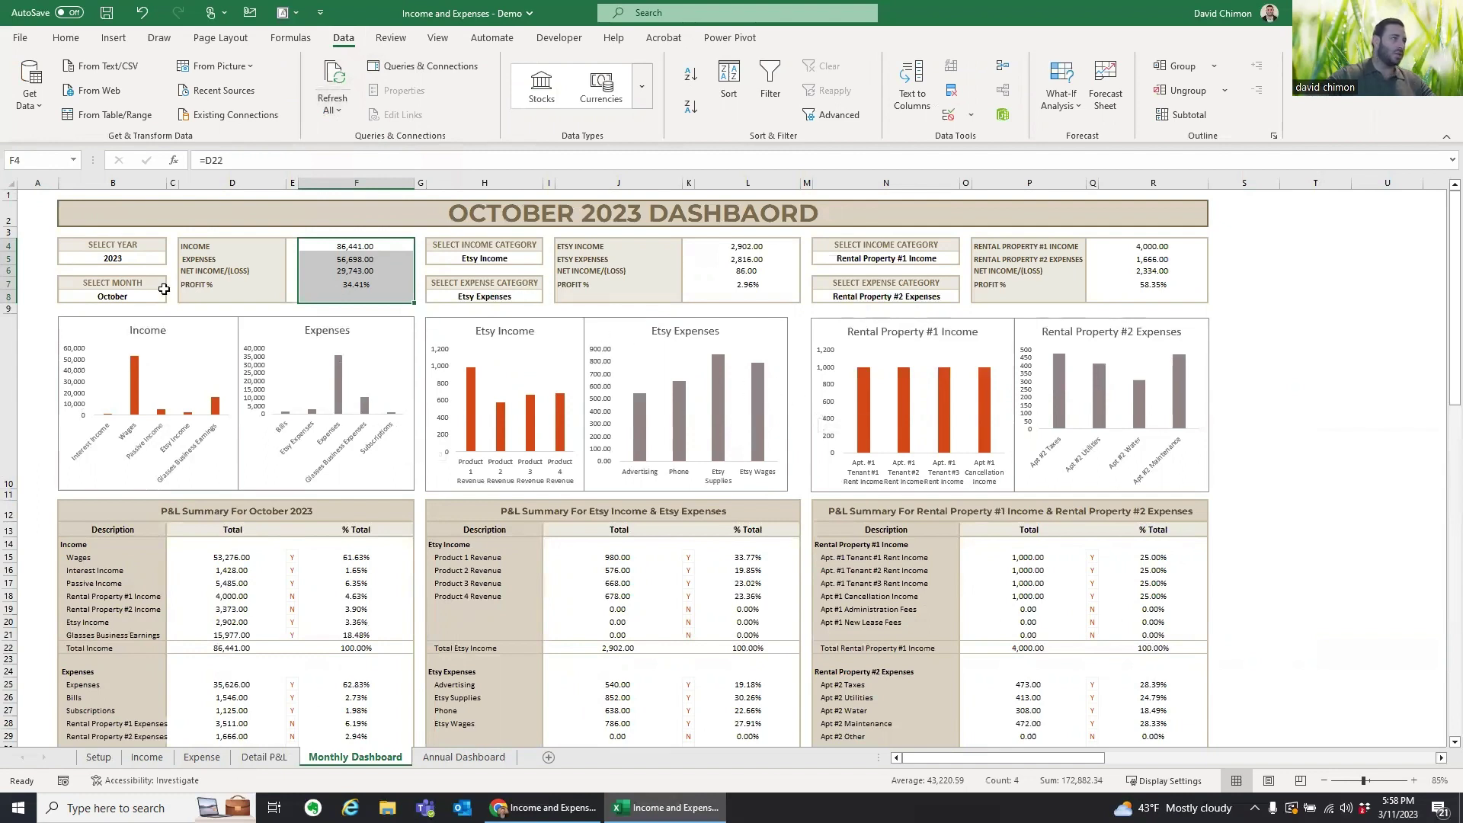
Step: Examine the year and month selectors, the income and expense categories in the October 2023 P&L Summary, and the charts above it
left_click(134, 258)
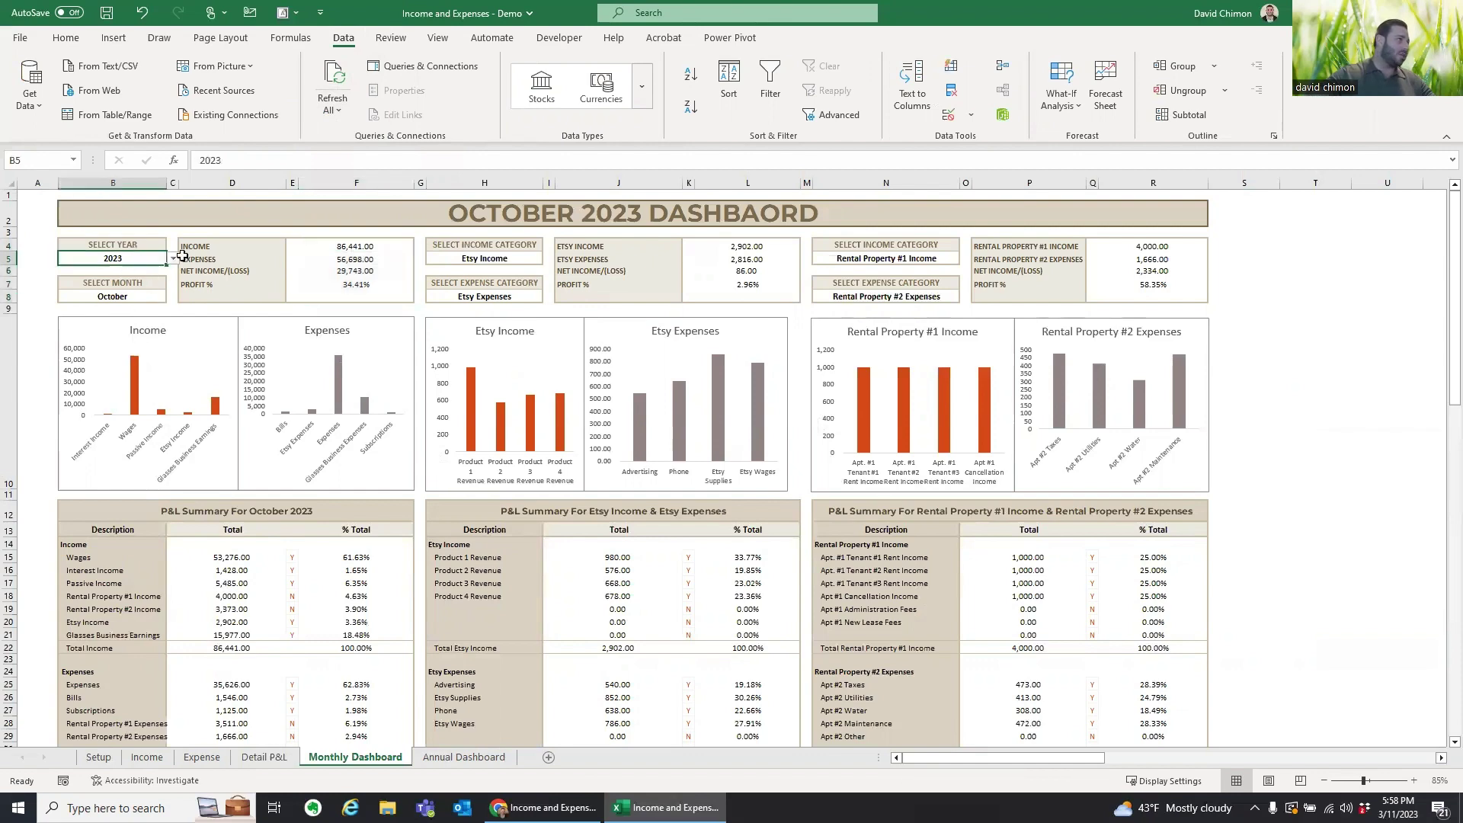
left_click(147, 297)
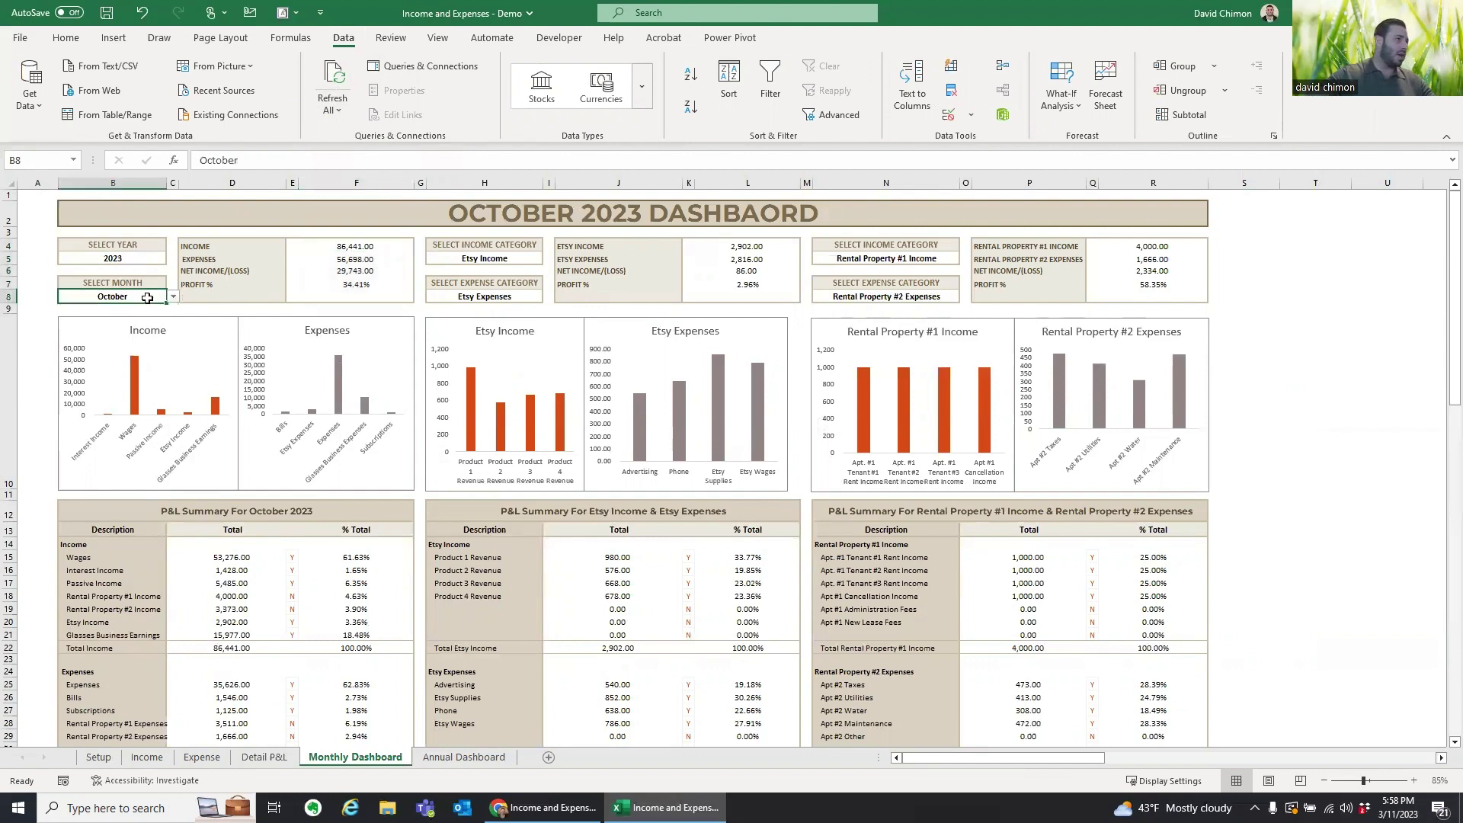
scroll(147, 297, "down", 2)
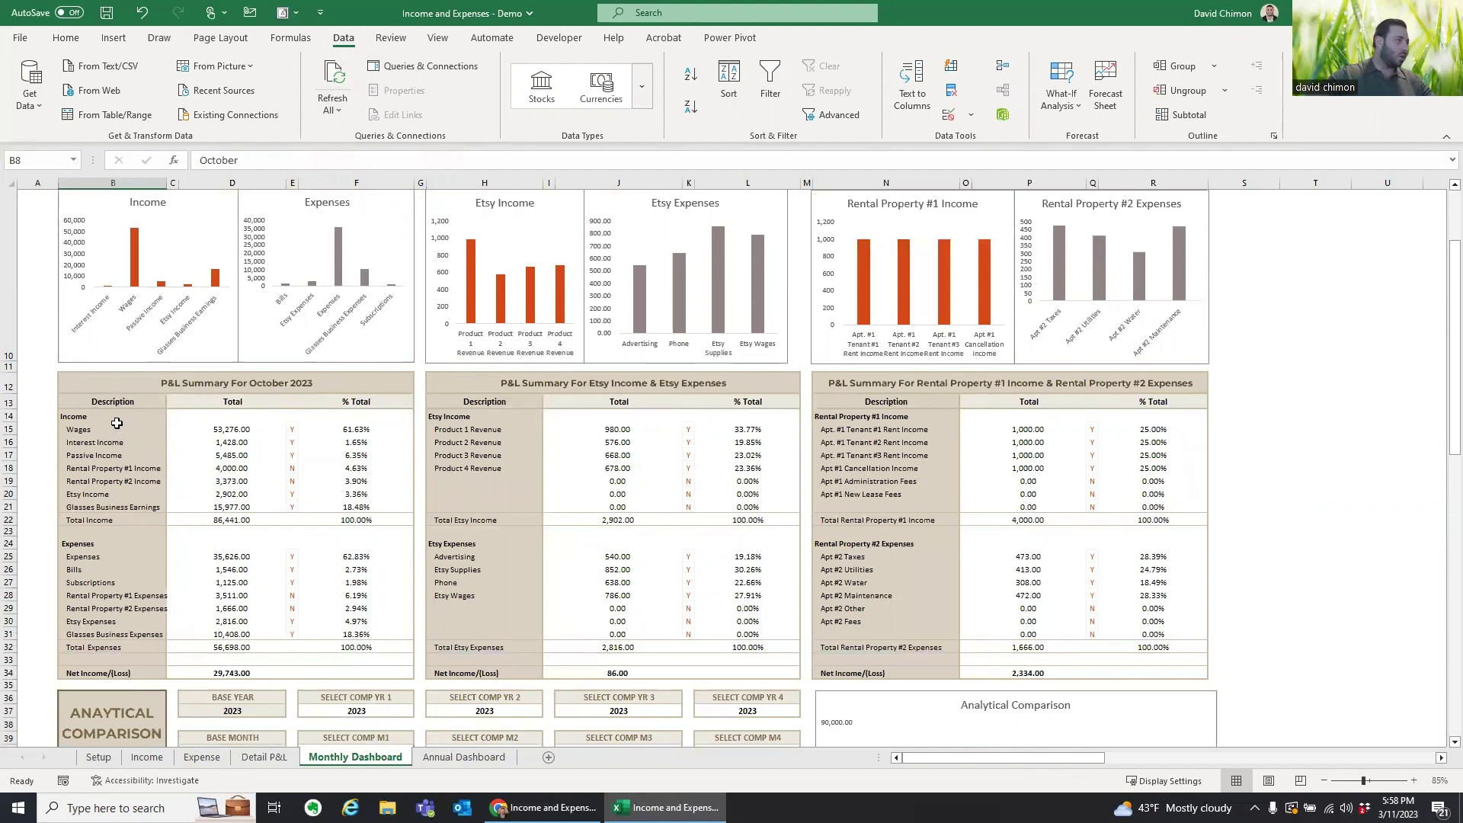
left_click_drag(117, 429, 145, 570)
scroll(117, 531, "down", 1)
scroll(167, 530, "up", 1)
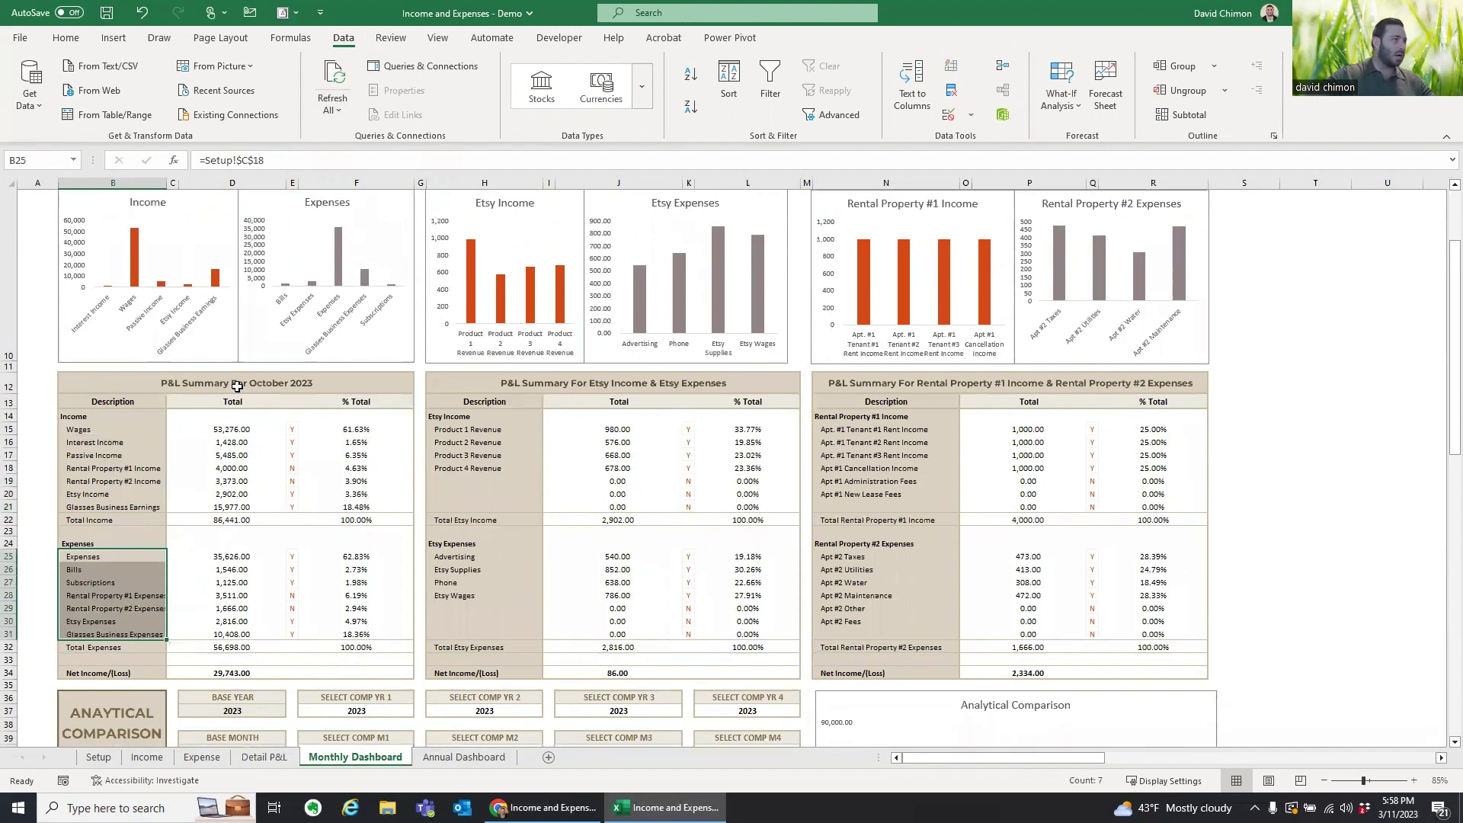
left_click(237, 387)
scroll(247, 464, "up", 1)
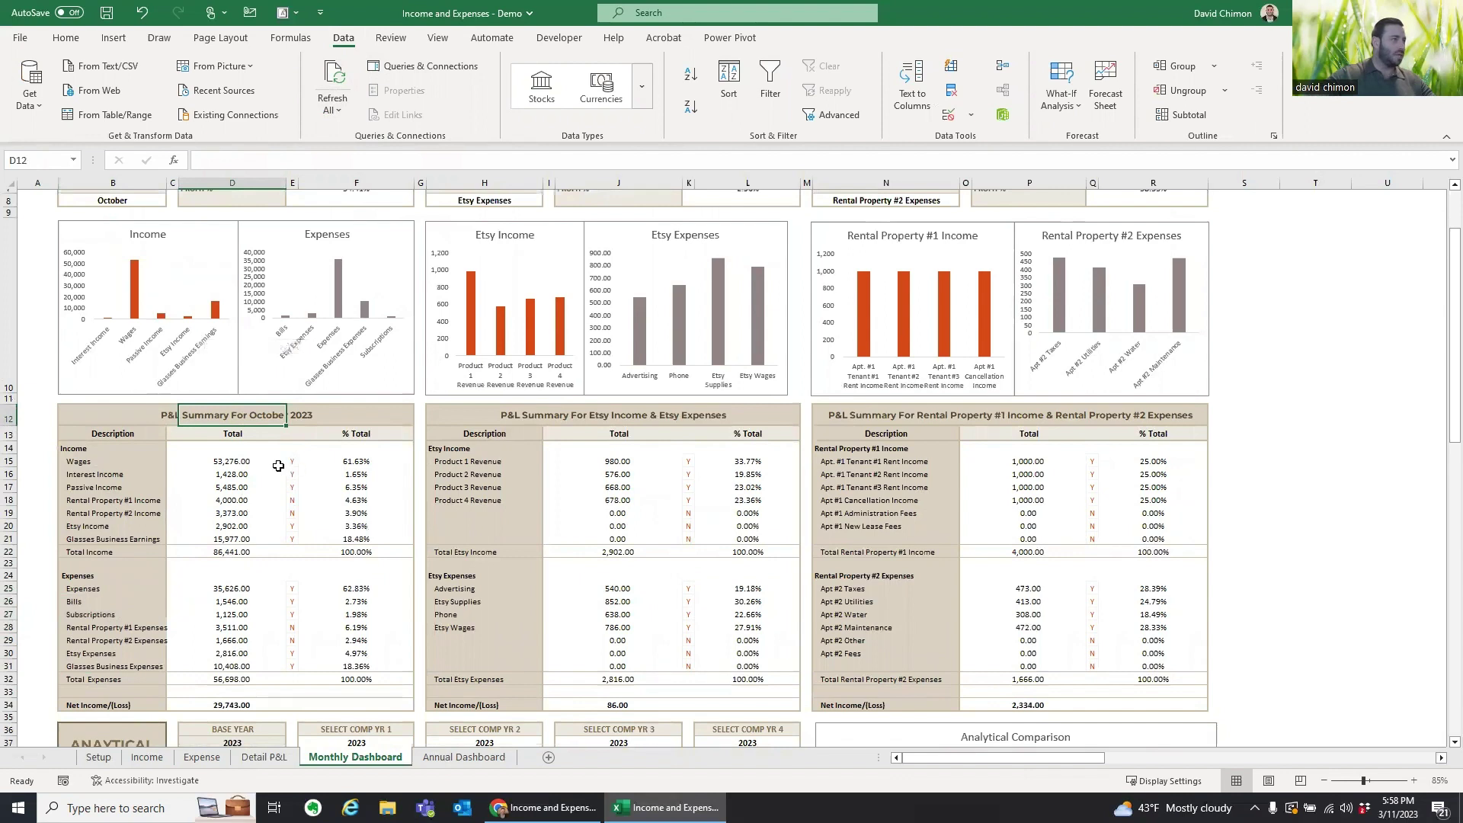
scroll(280, 466, "up", 1)
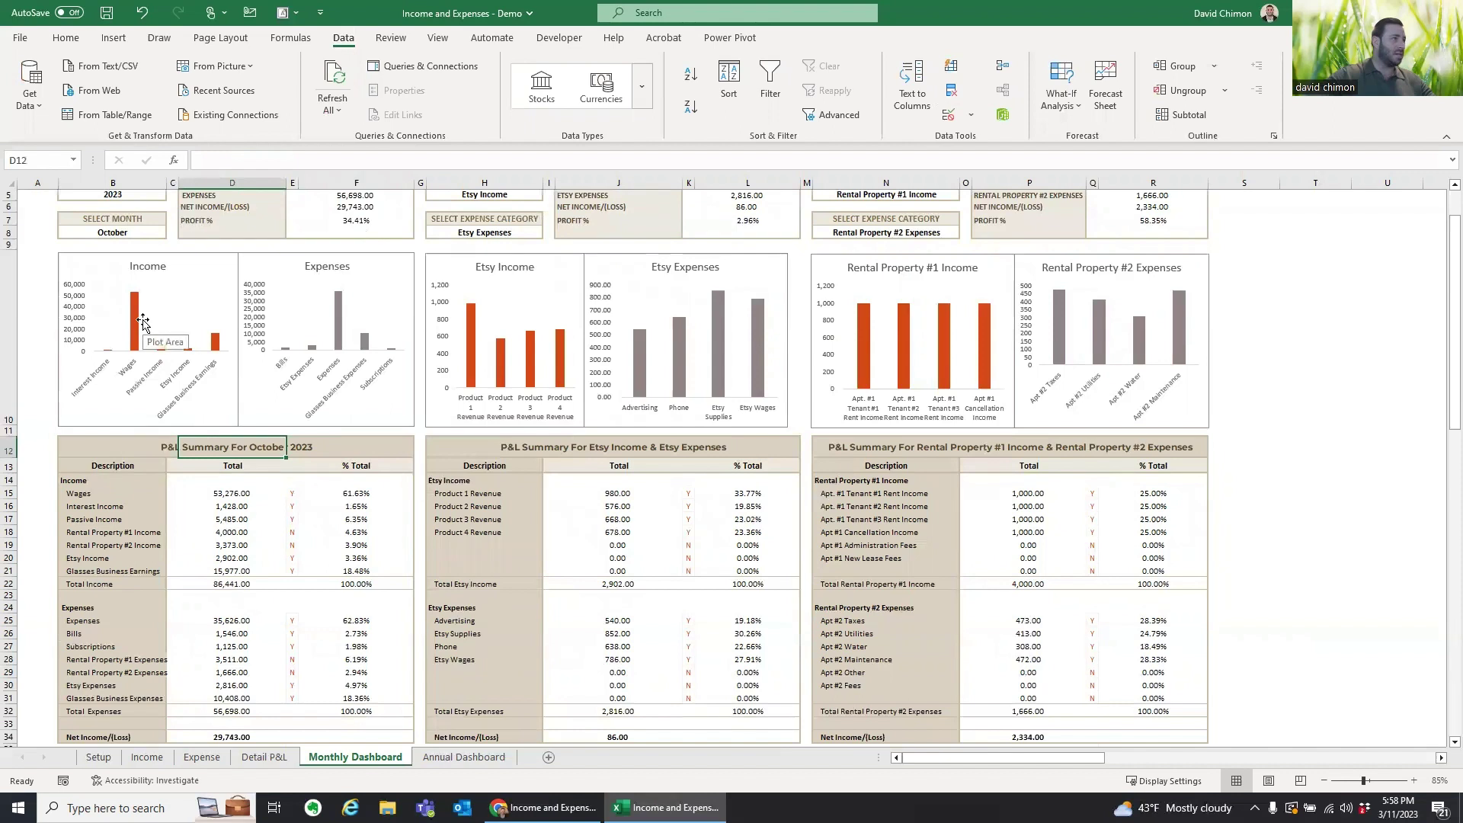
Step: Examine the Y/N chart flags in E15:E17 and the rental property income and expense rows of the P&L Summary
left_click(297, 496)
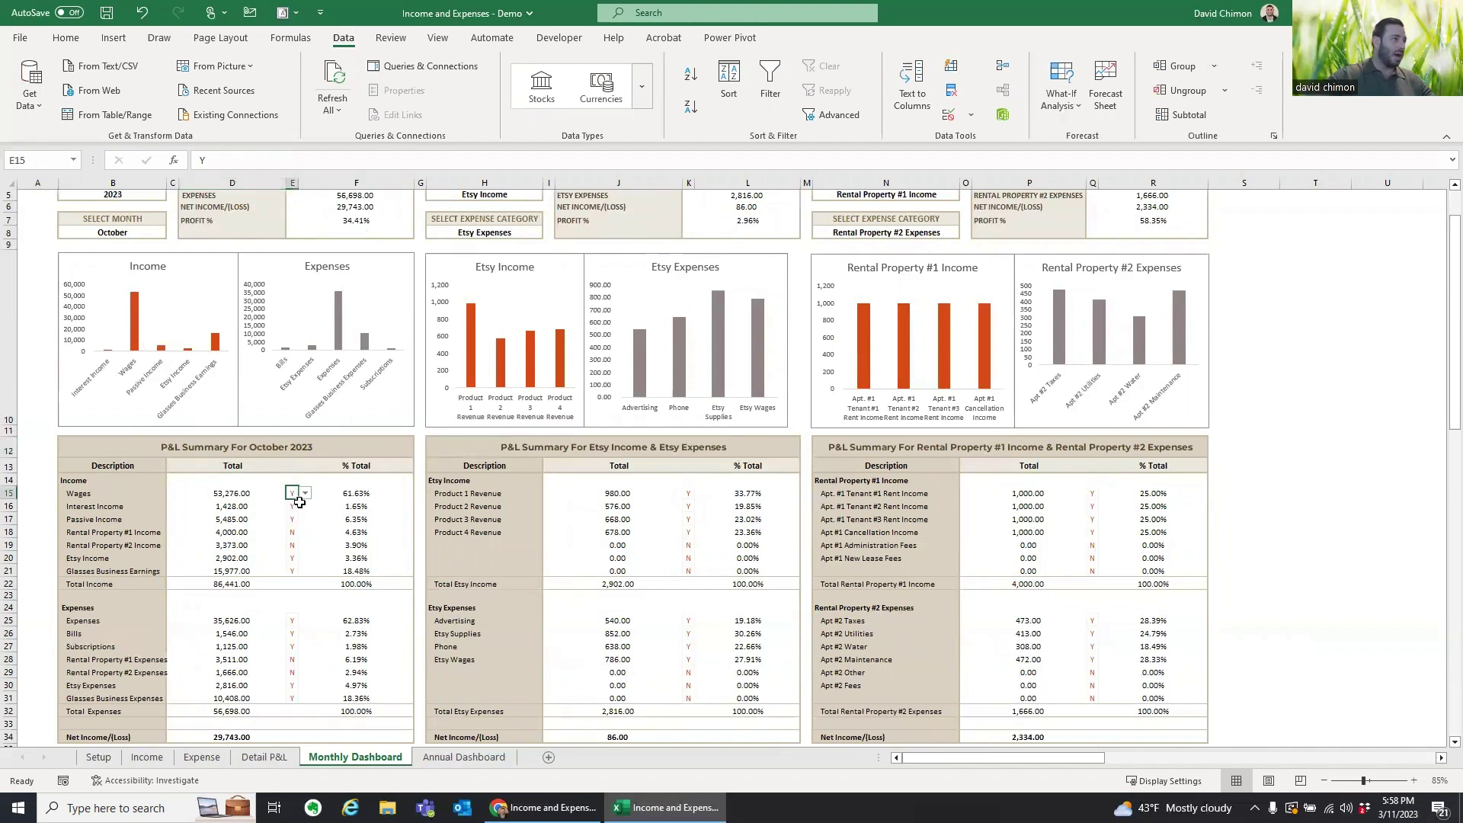
left_click(293, 508)
left_click(294, 521)
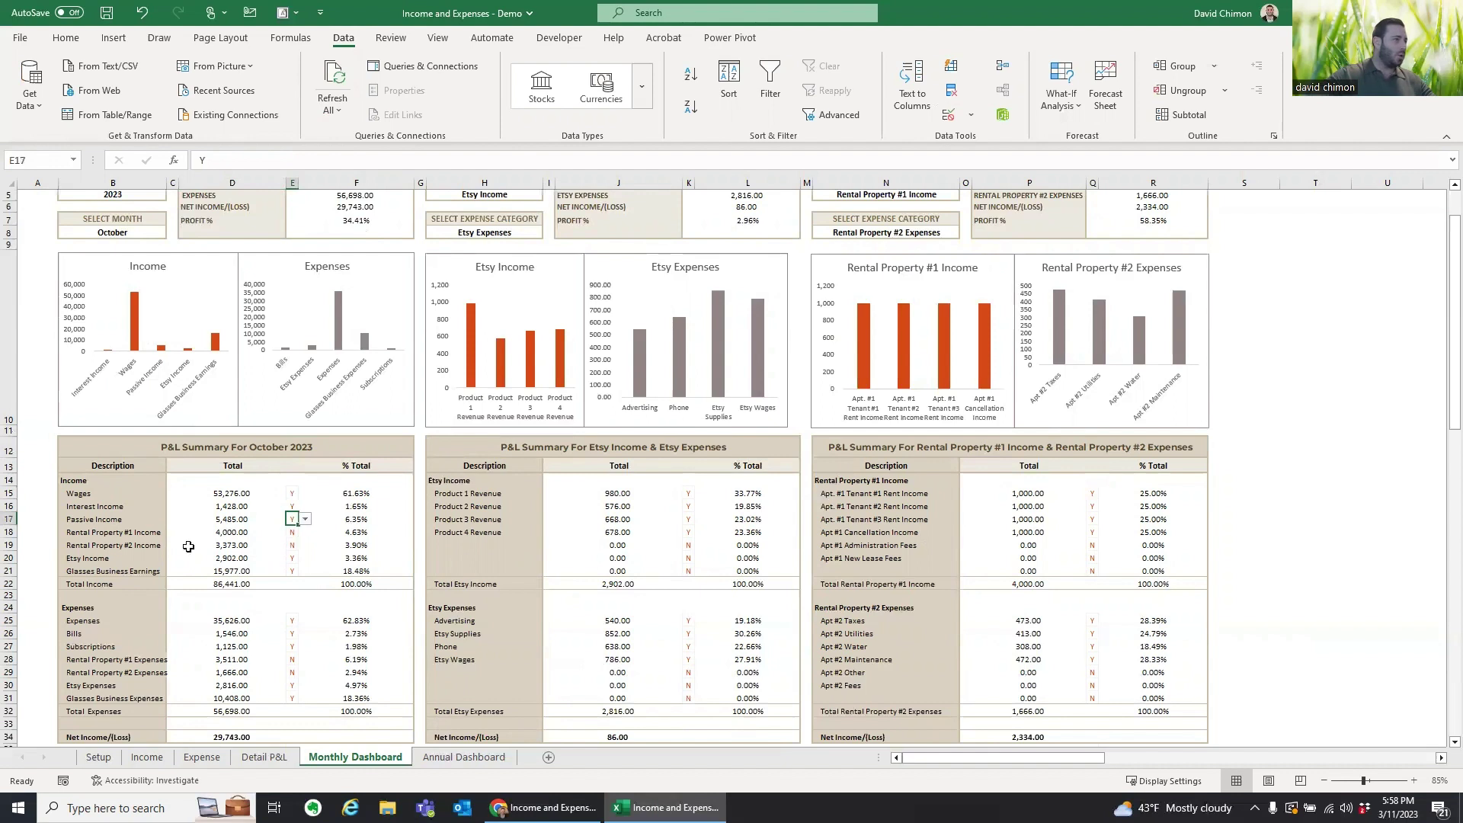
left_click(125, 532)
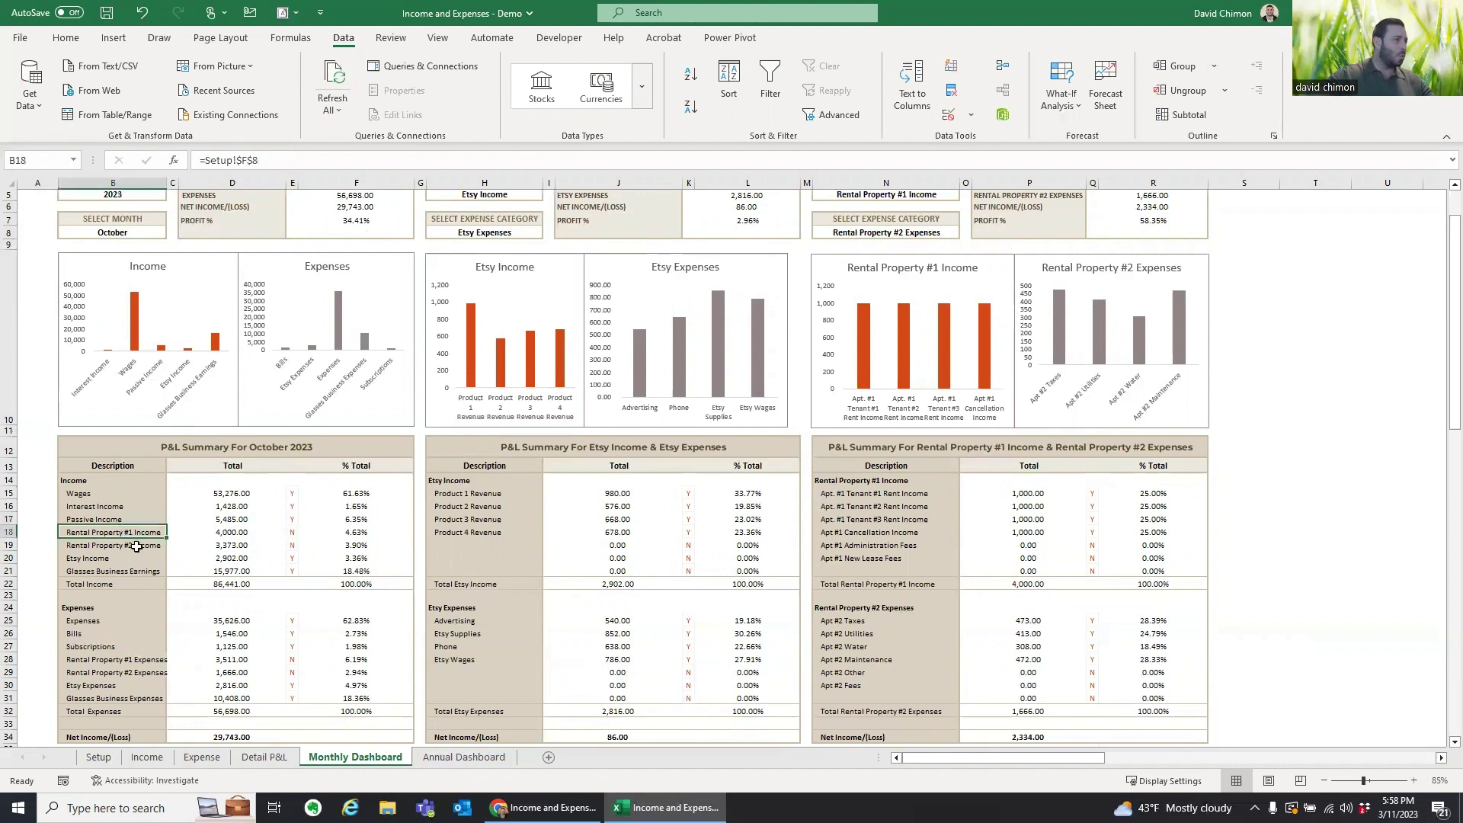
left_click(136, 546)
scroll(192, 570, "down", 1)
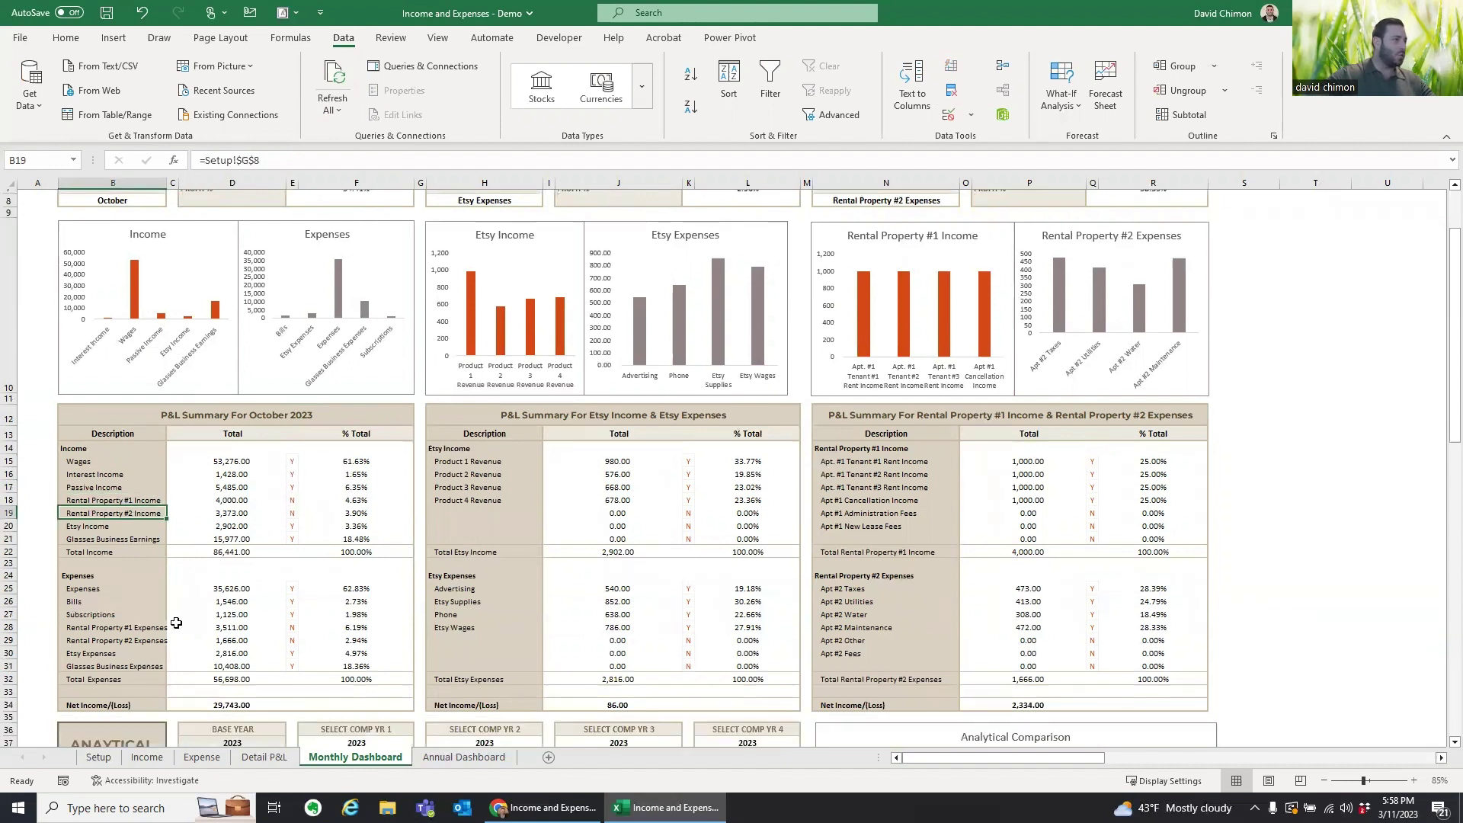
left_click(126, 630)
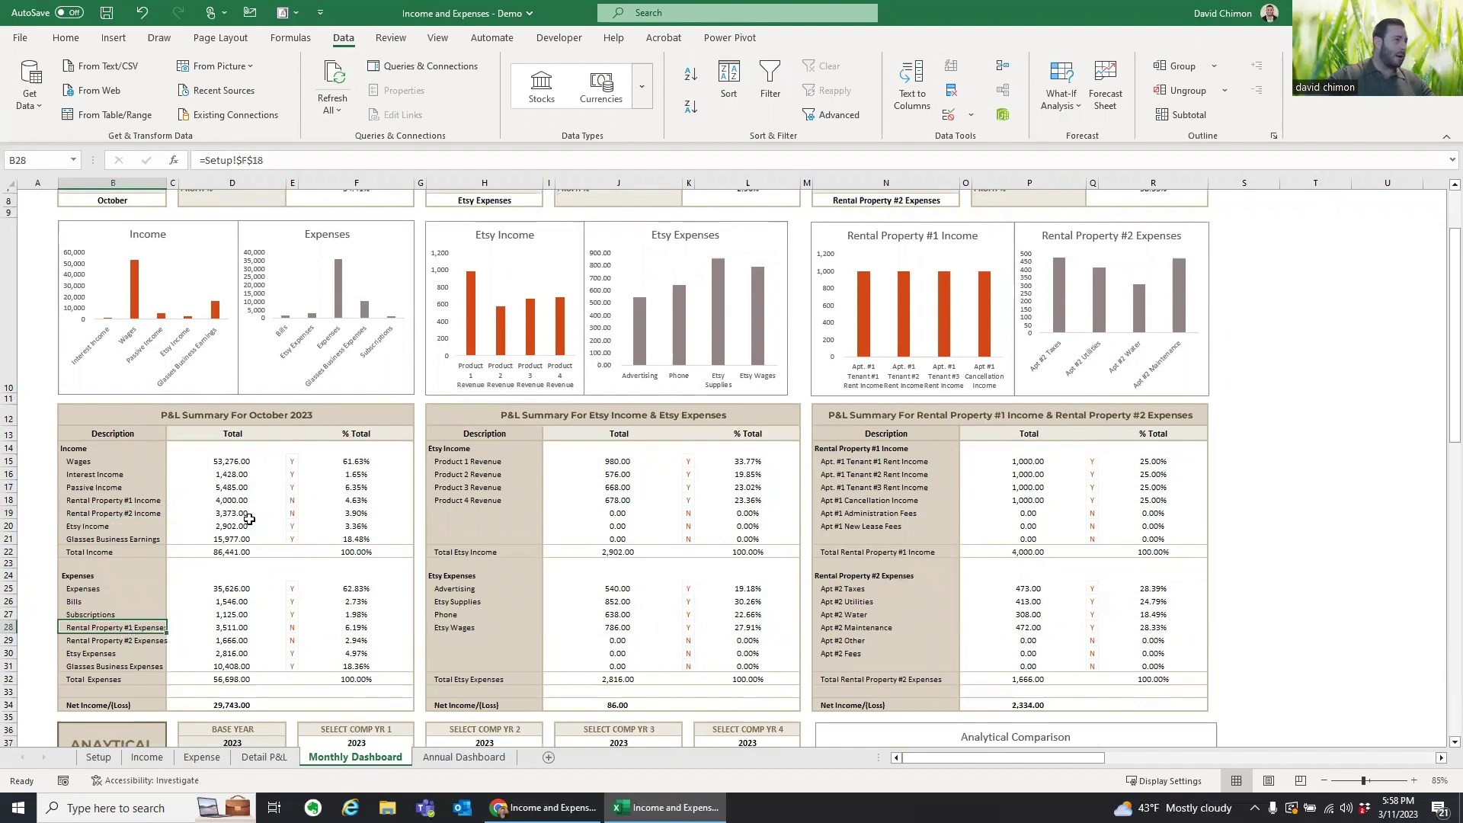
Step: Set the chart flags for Wages, Interest Income, Passive Income and Etsy Income to N in the P&L Summary
left_click(293, 461)
left_click(307, 467)
left_click(290, 486)
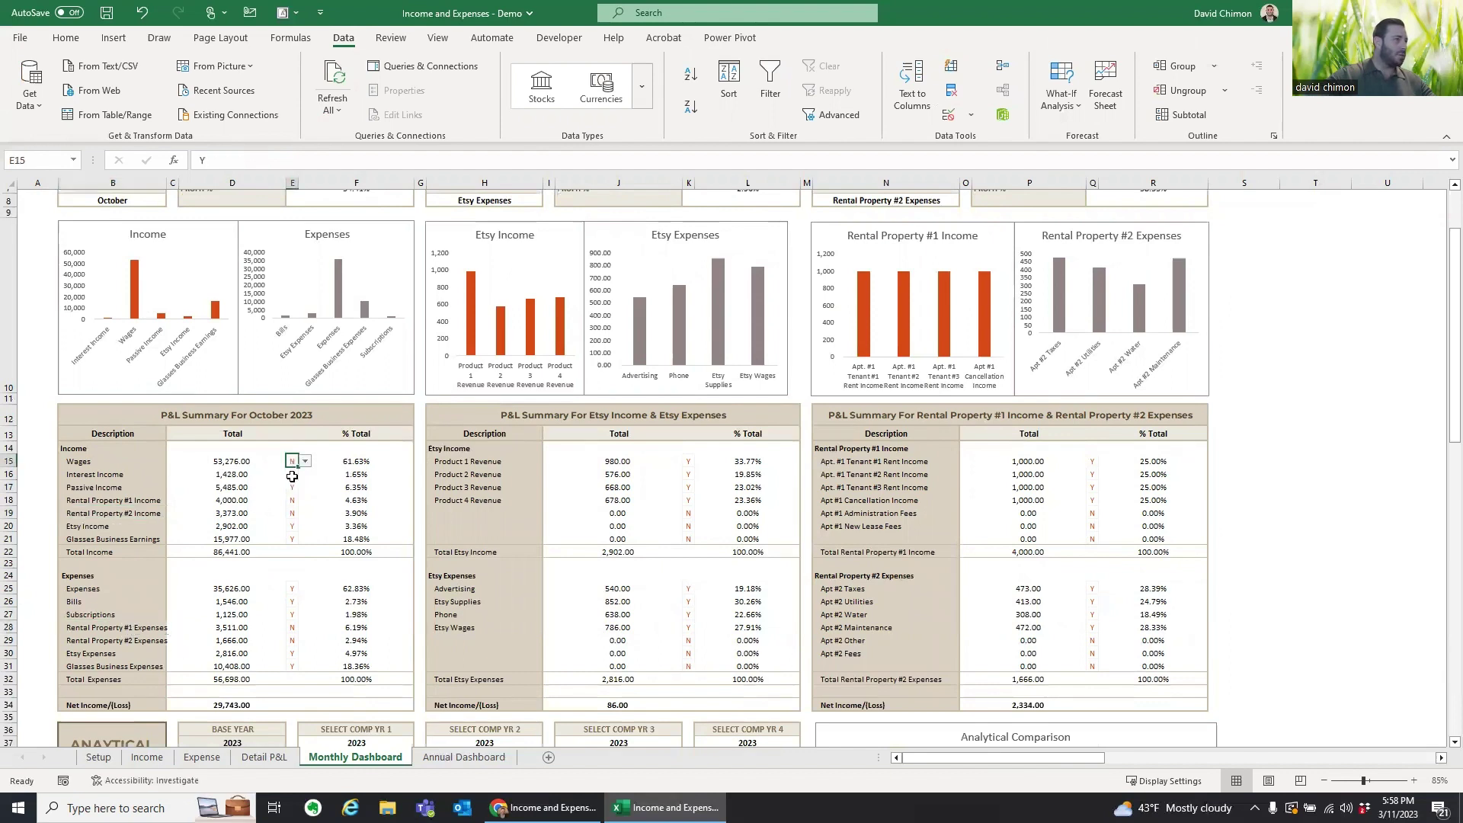
left_click(293, 474)
left_click(305, 474)
left_click(294, 484)
left_click(293, 487)
left_click(305, 486)
left_click(275, 506)
left_click(293, 526)
left_click(304, 526)
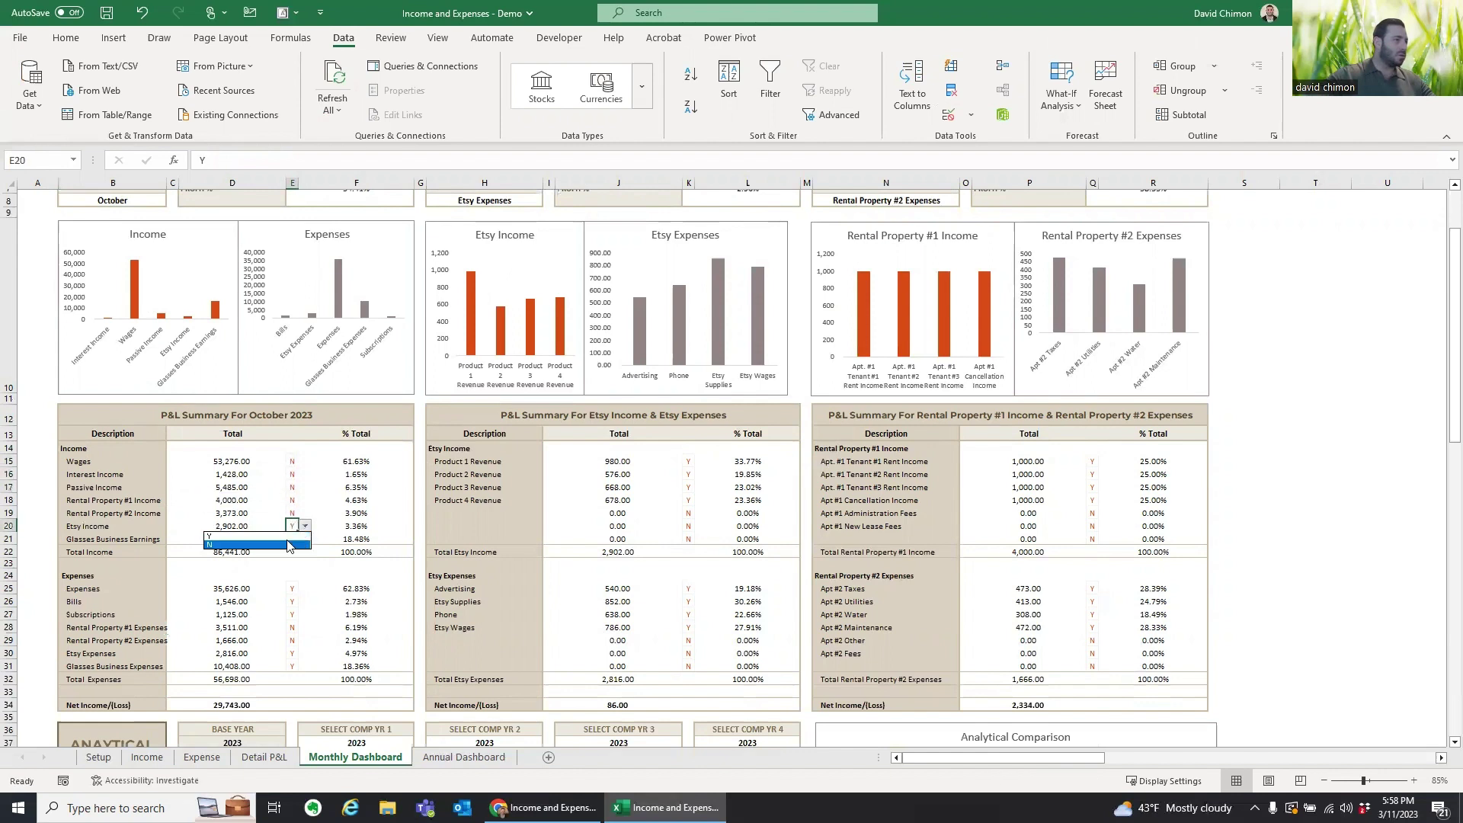
left_click(304, 526)
Step: Set the chart flags for Rental Property #2 Income and Rental Property #1 Income to Y
left_click(292, 513)
left_click(305, 513)
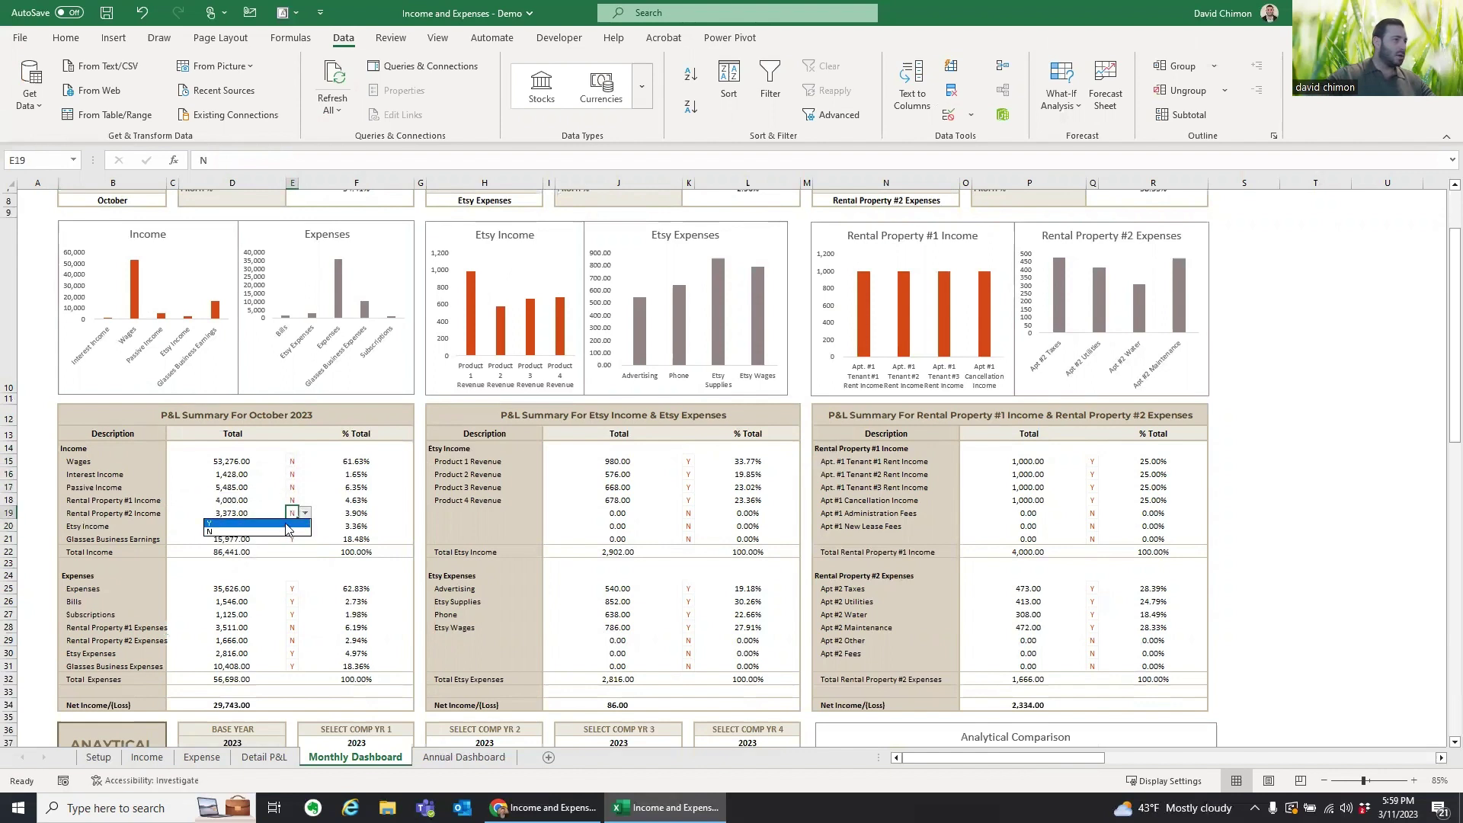
left_click(290, 524)
left_click(290, 500)
left_click(305, 500)
left_click(290, 511)
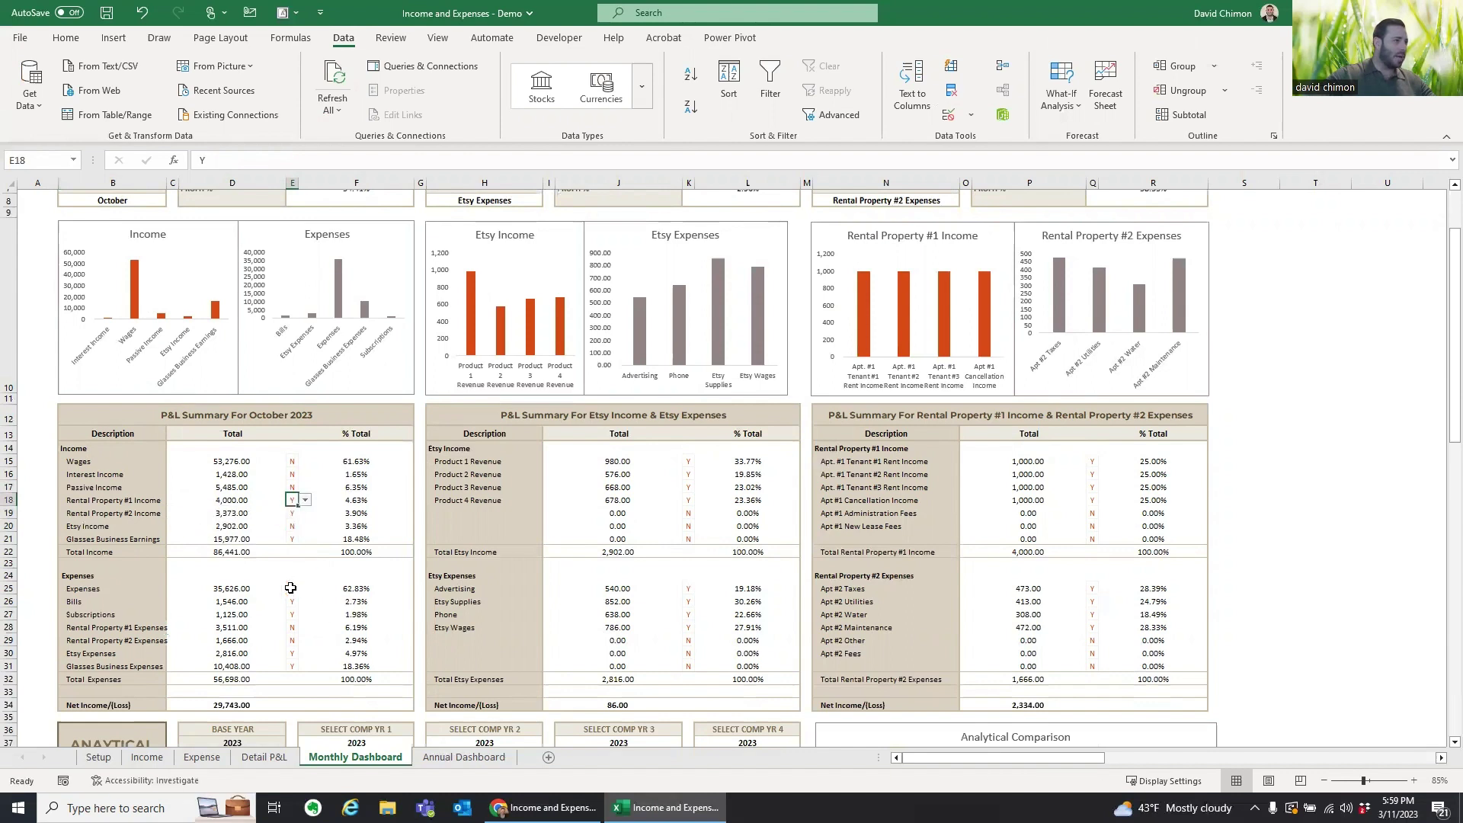
Step: Set the chart flags for the Expenses, Bills and Subscriptions rows to N in the summary's expense section
left_click(290, 587)
left_click(304, 588)
left_click(289, 613)
left_click(297, 601)
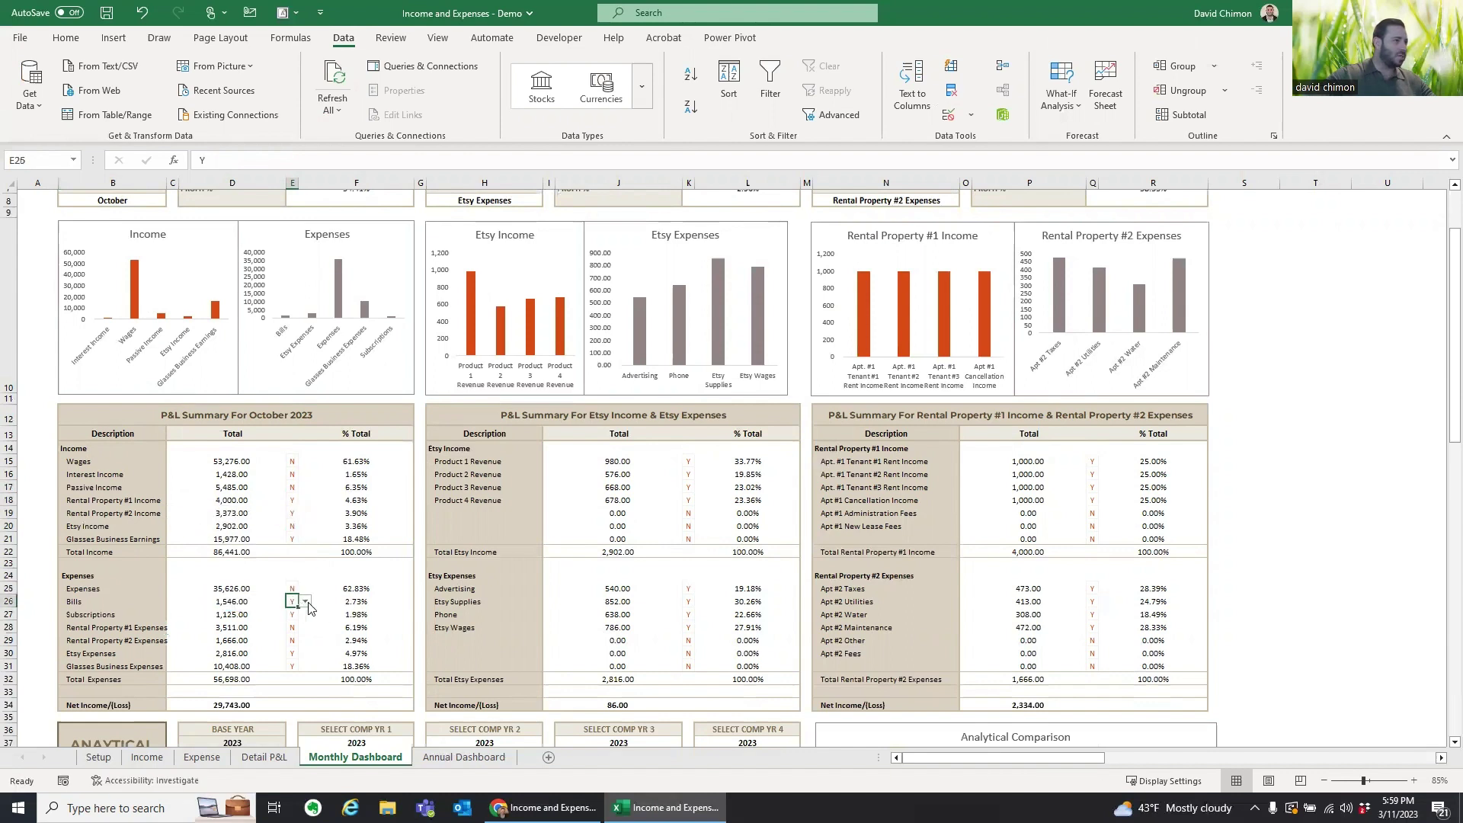
left_click(305, 601)
left_click(290, 627)
left_click(291, 614)
left_click(305, 614)
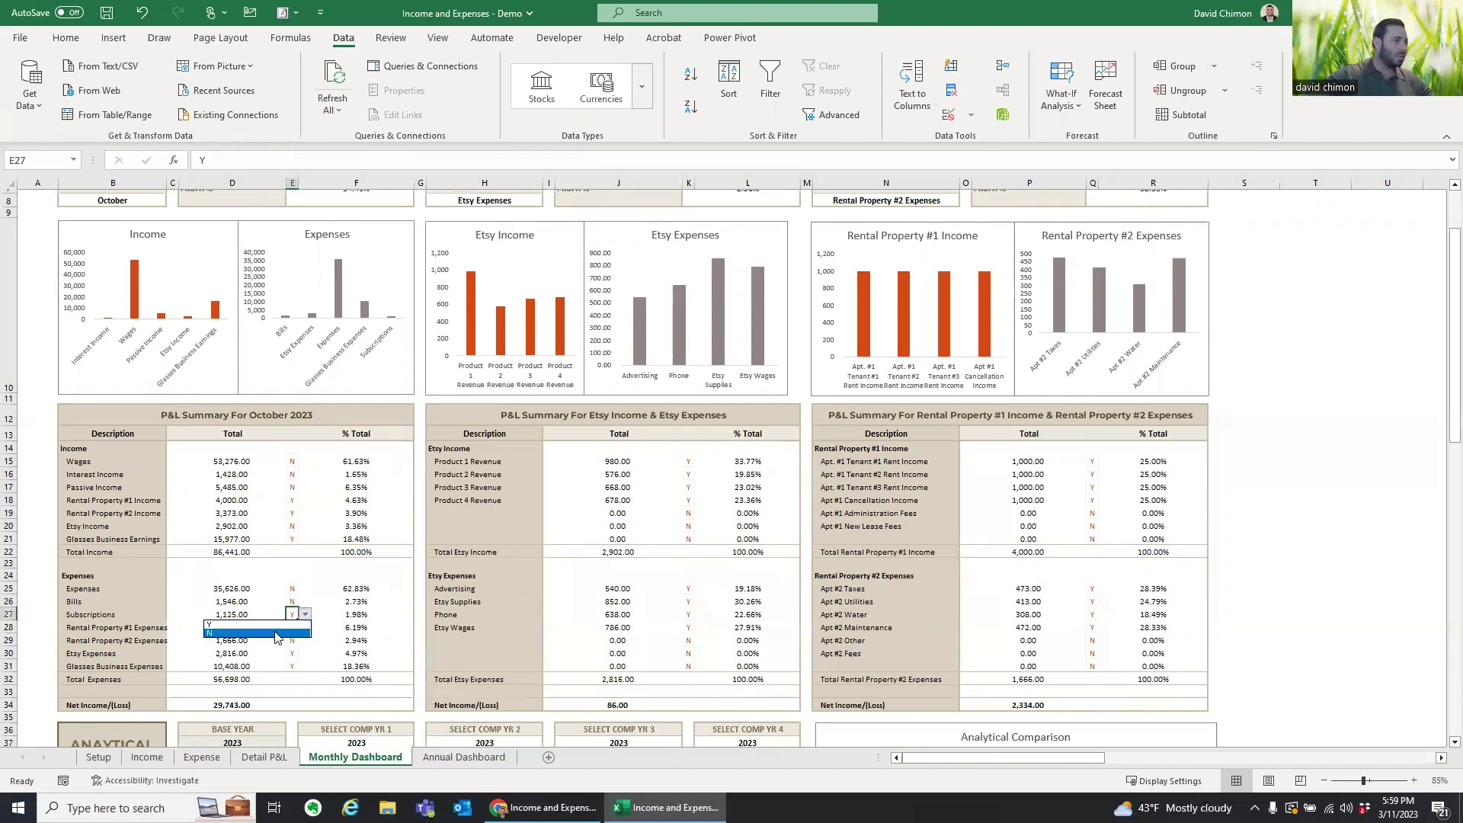
left_click(277, 633)
Step: Set the chart flags for Etsy Expenses and Glasses Business Expenses to N
left_click(290, 653)
left_click(305, 653)
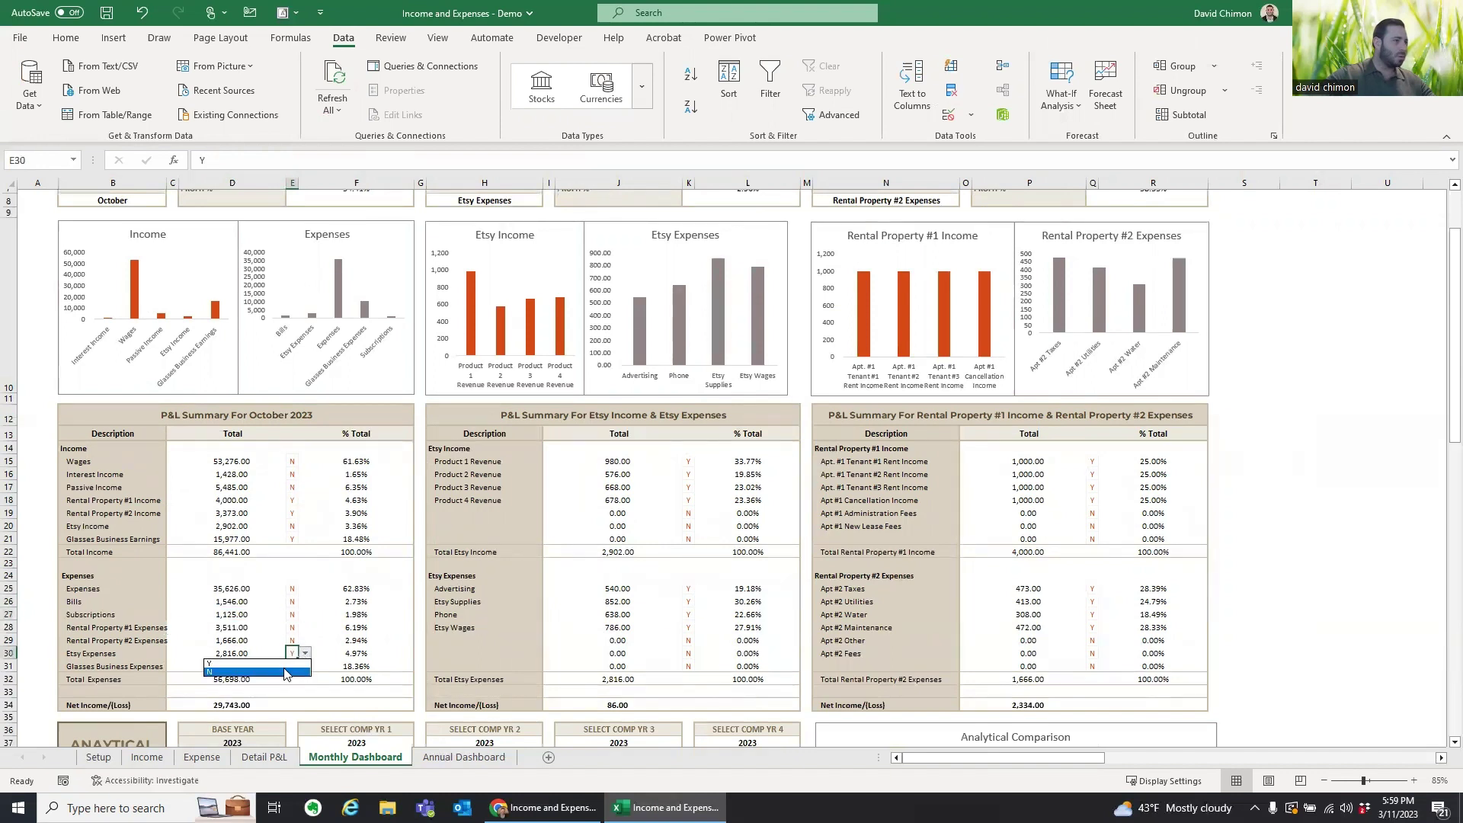
left_click(251, 672)
left_click(290, 666)
left_click(305, 666)
left_click(293, 684)
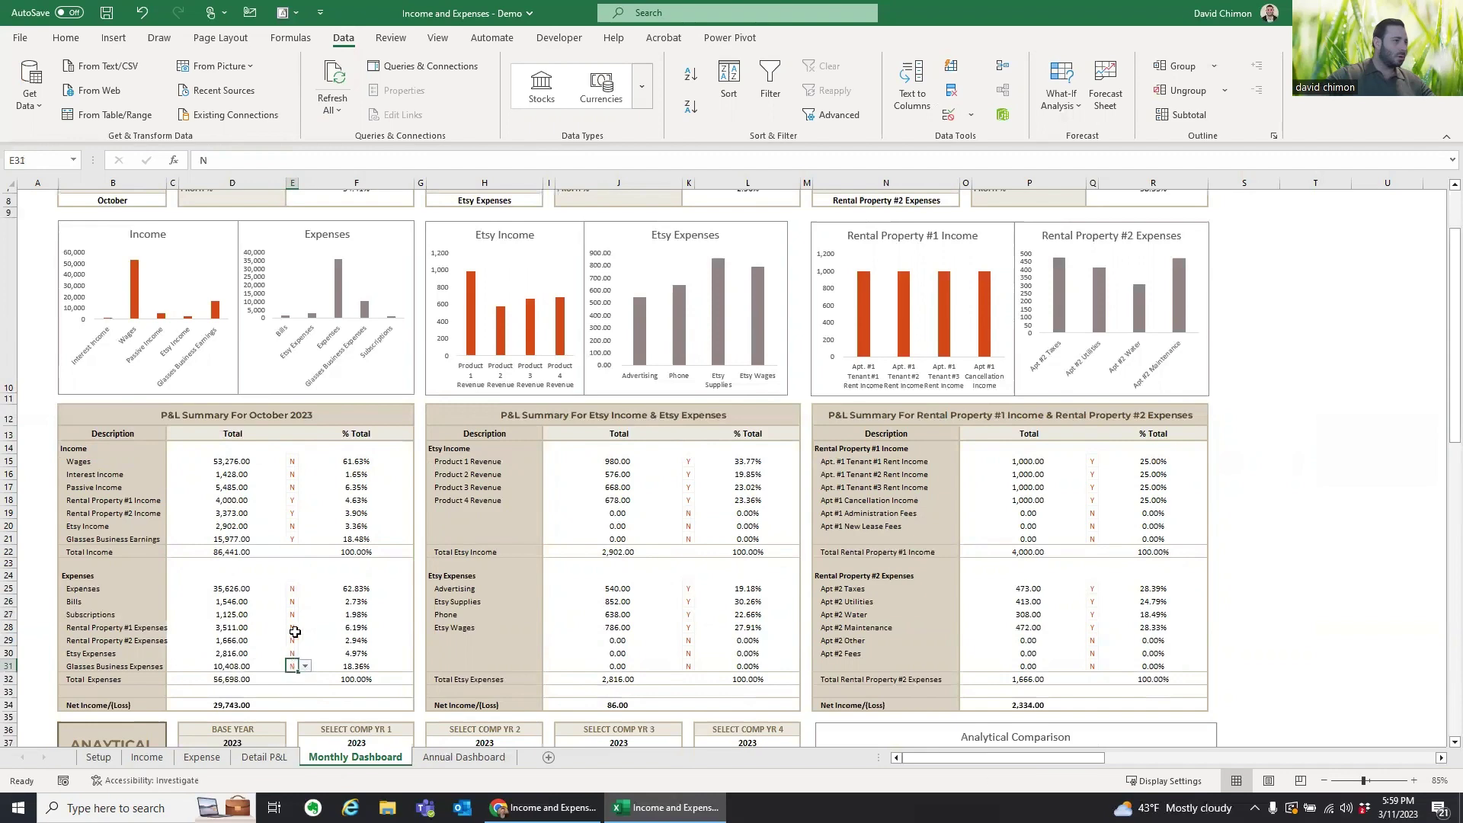
Step: Set the chart flags for Rental Property #2 Expenses and Rental Property #1 Expenses to Y
left_click(292, 640)
left_click(304, 643)
left_click(293, 660)
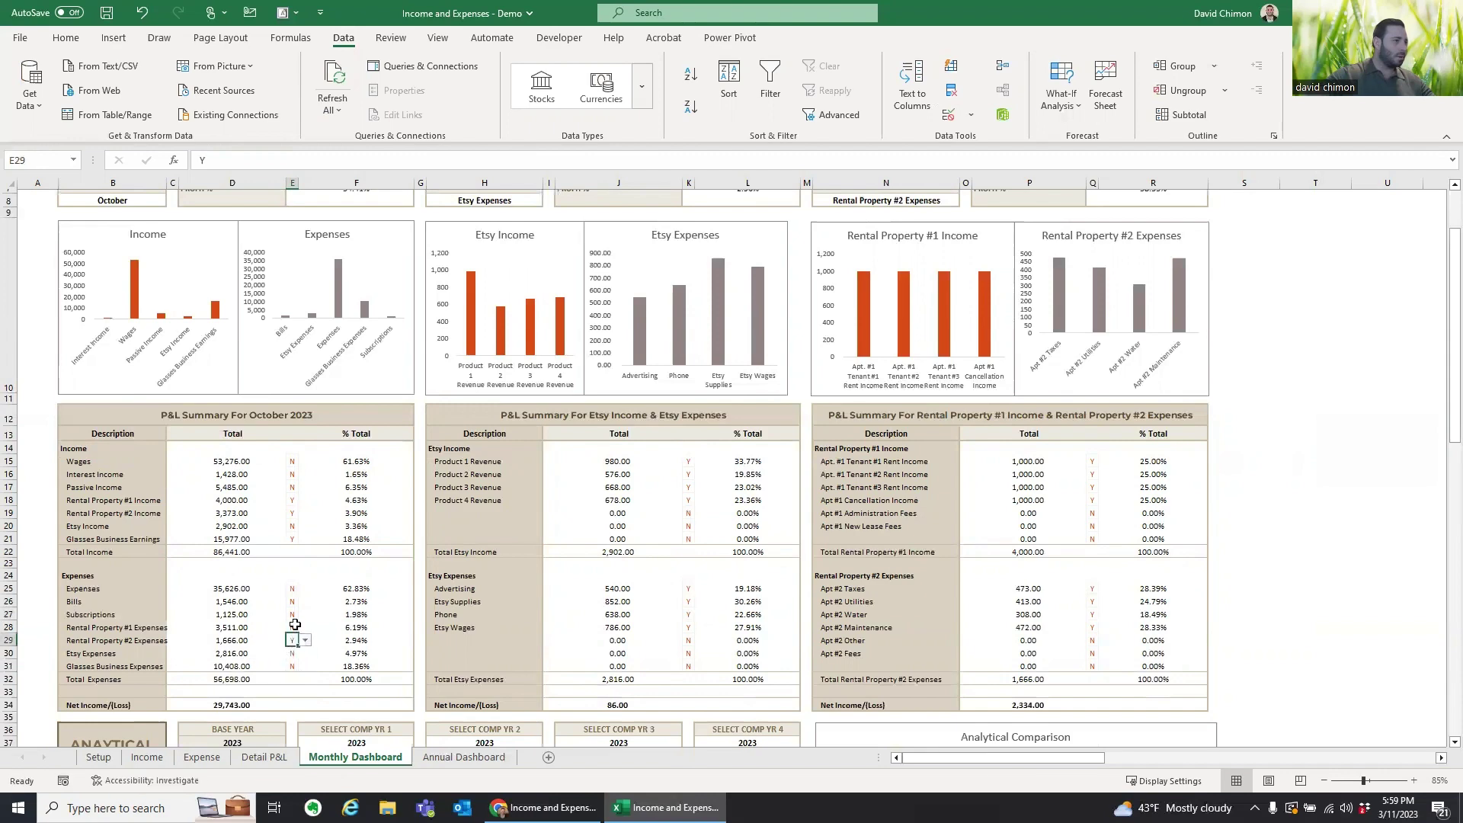
left_click(292, 627)
left_click(305, 627)
left_click(281, 637)
Step: Refresh all workbook data so the Income and Expenses charts use the changed Y/N flags
scroll(287, 598, "up", 3)
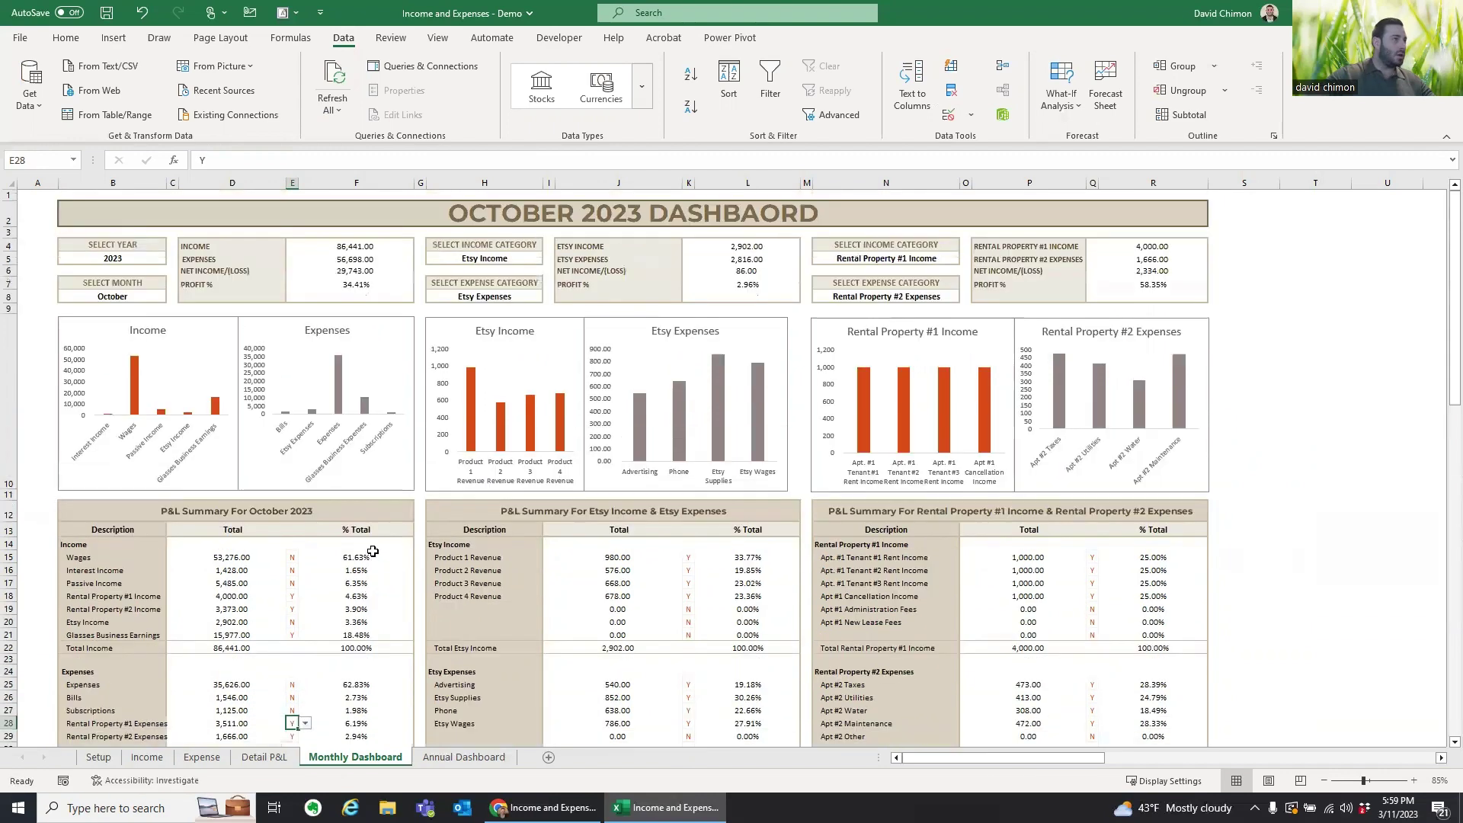
left_click(333, 117)
left_click(371, 139)
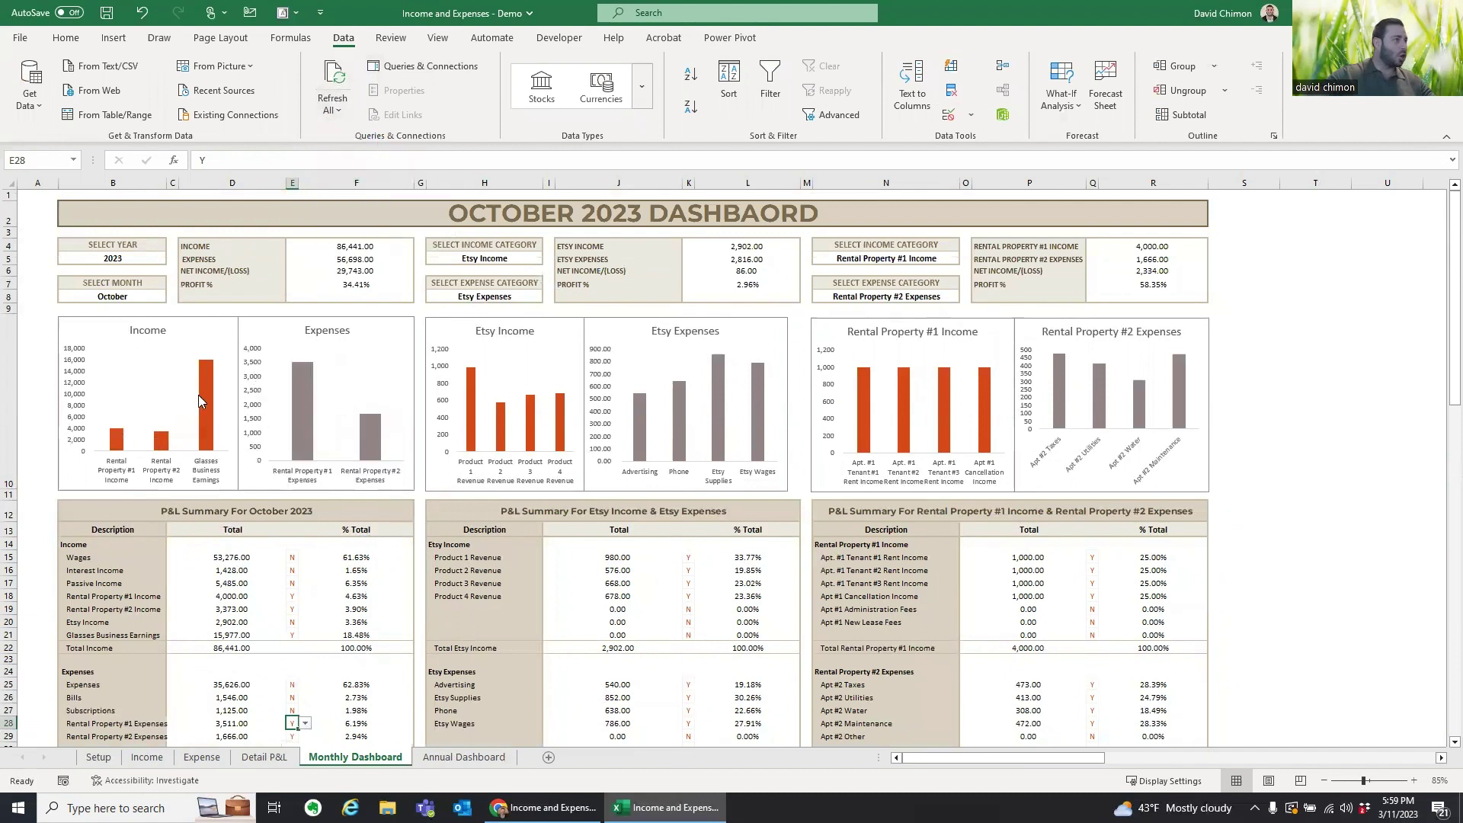
Step: Exclude Glasses Business Earnings from the Income chart by setting its flag to N and refreshing all workbook data
mouse_move(204, 404)
scroll(205, 407, "down", 1)
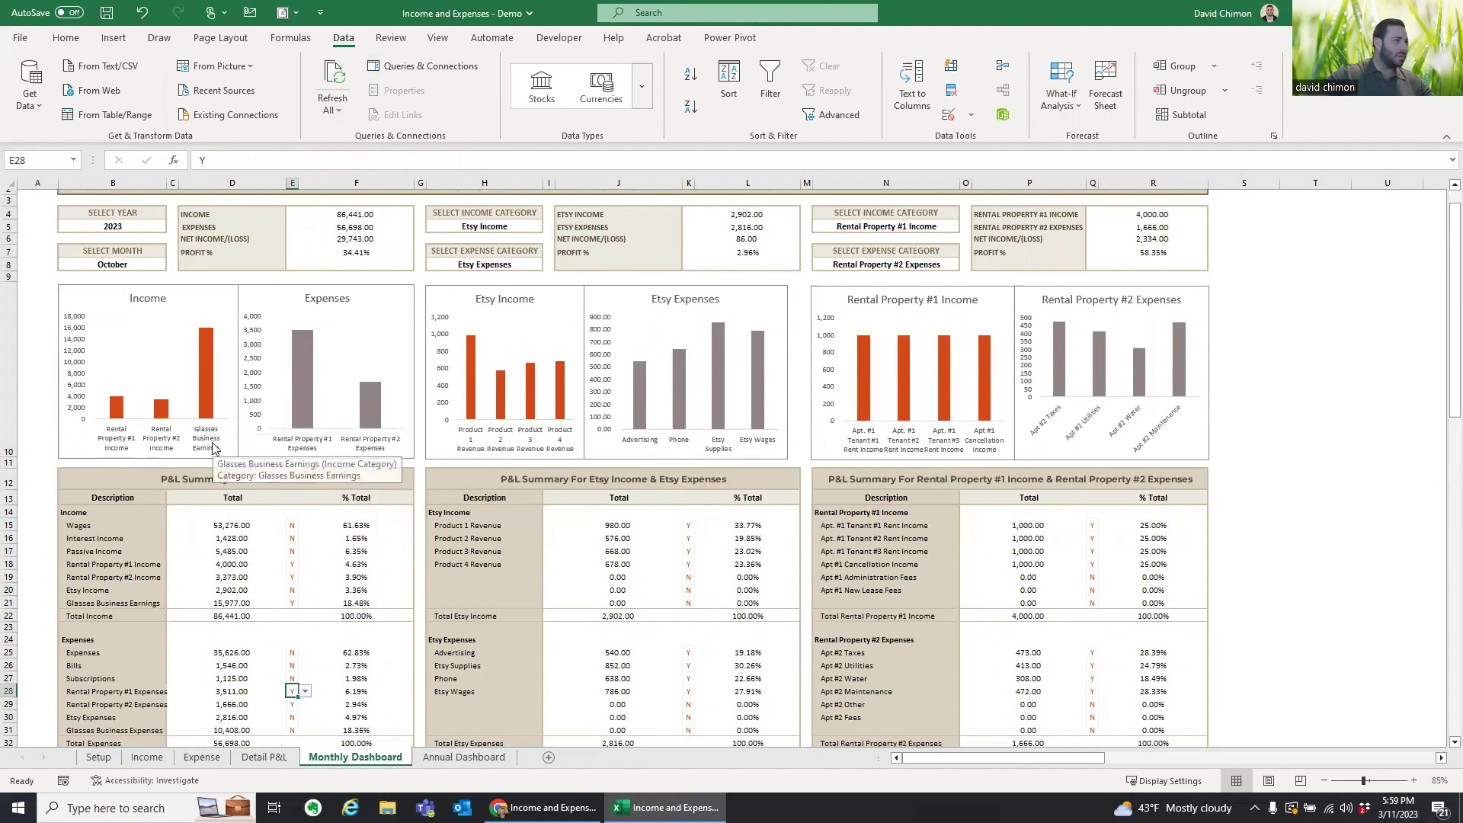
left_click(291, 603)
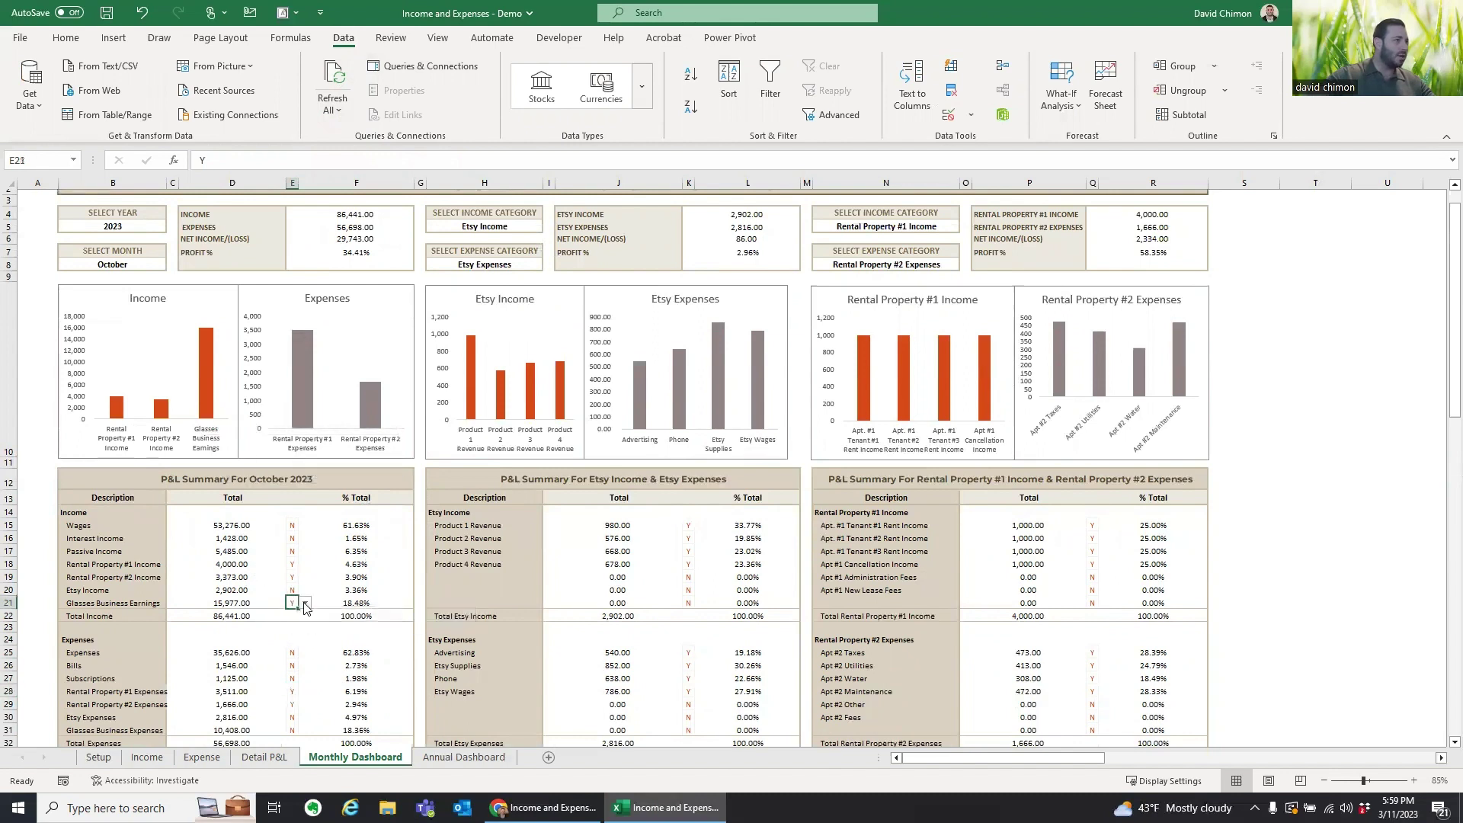
left_click(306, 604)
left_click(209, 622)
scroll(320, 381, "up", 1)
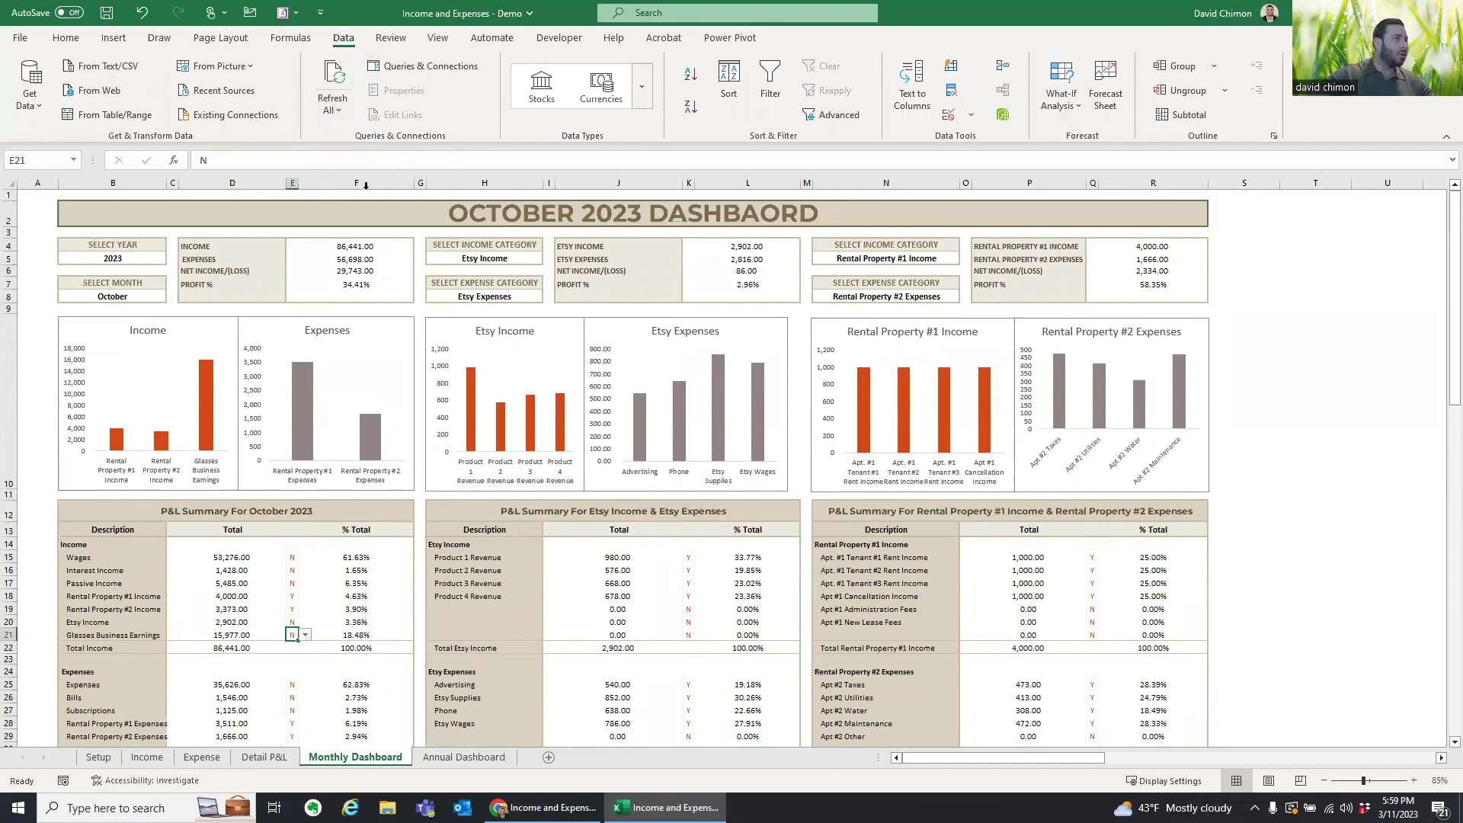
left_click(335, 112)
left_click(362, 134)
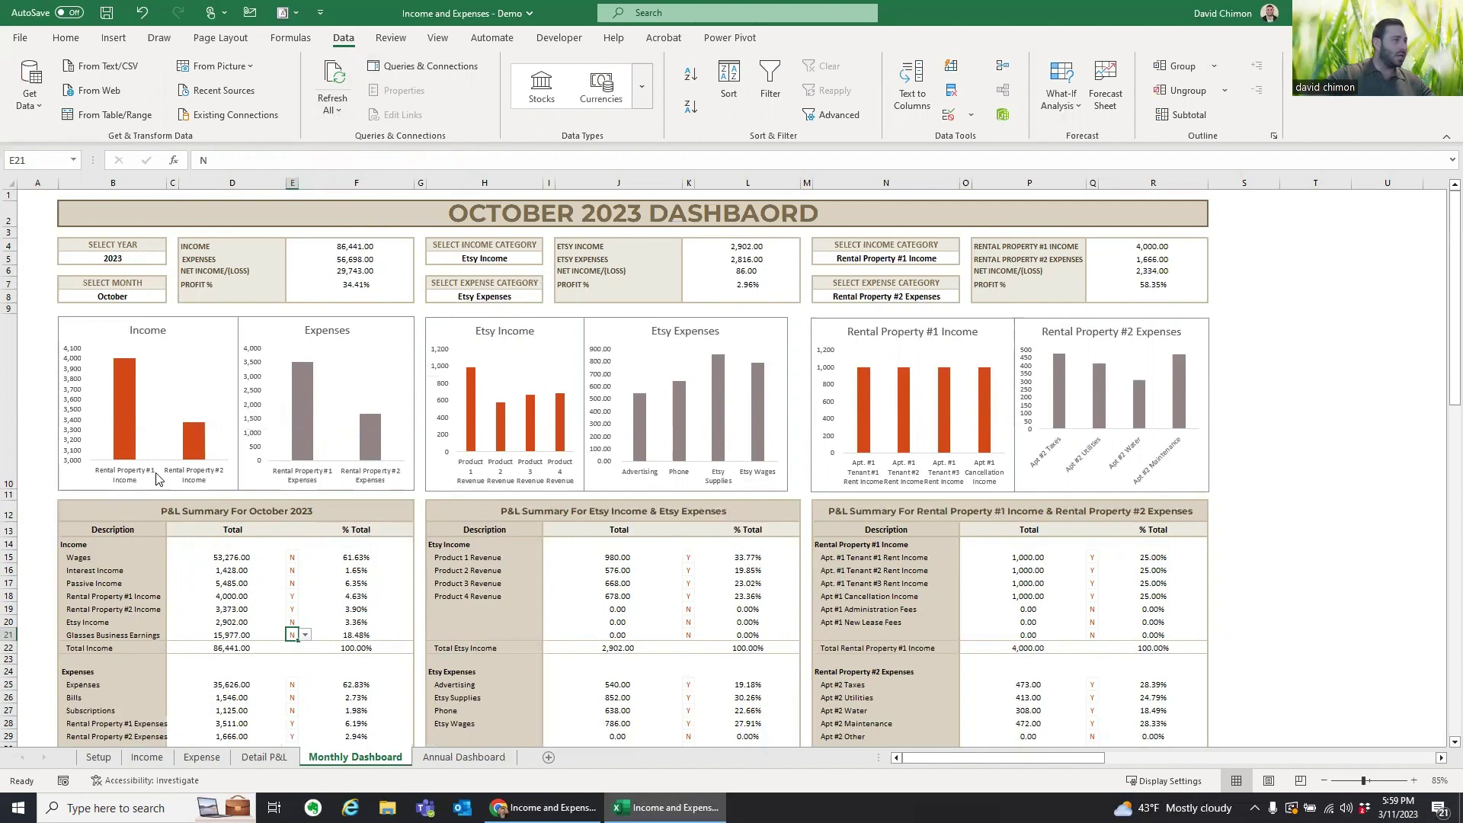
Step: Set the monthly dashboard's year to 2022 and refresh all workbook data to update the charts
scroll(311, 503, "down", 1)
scroll(307, 495, "up", 1)
left_click(112, 256)
left_click(175, 259)
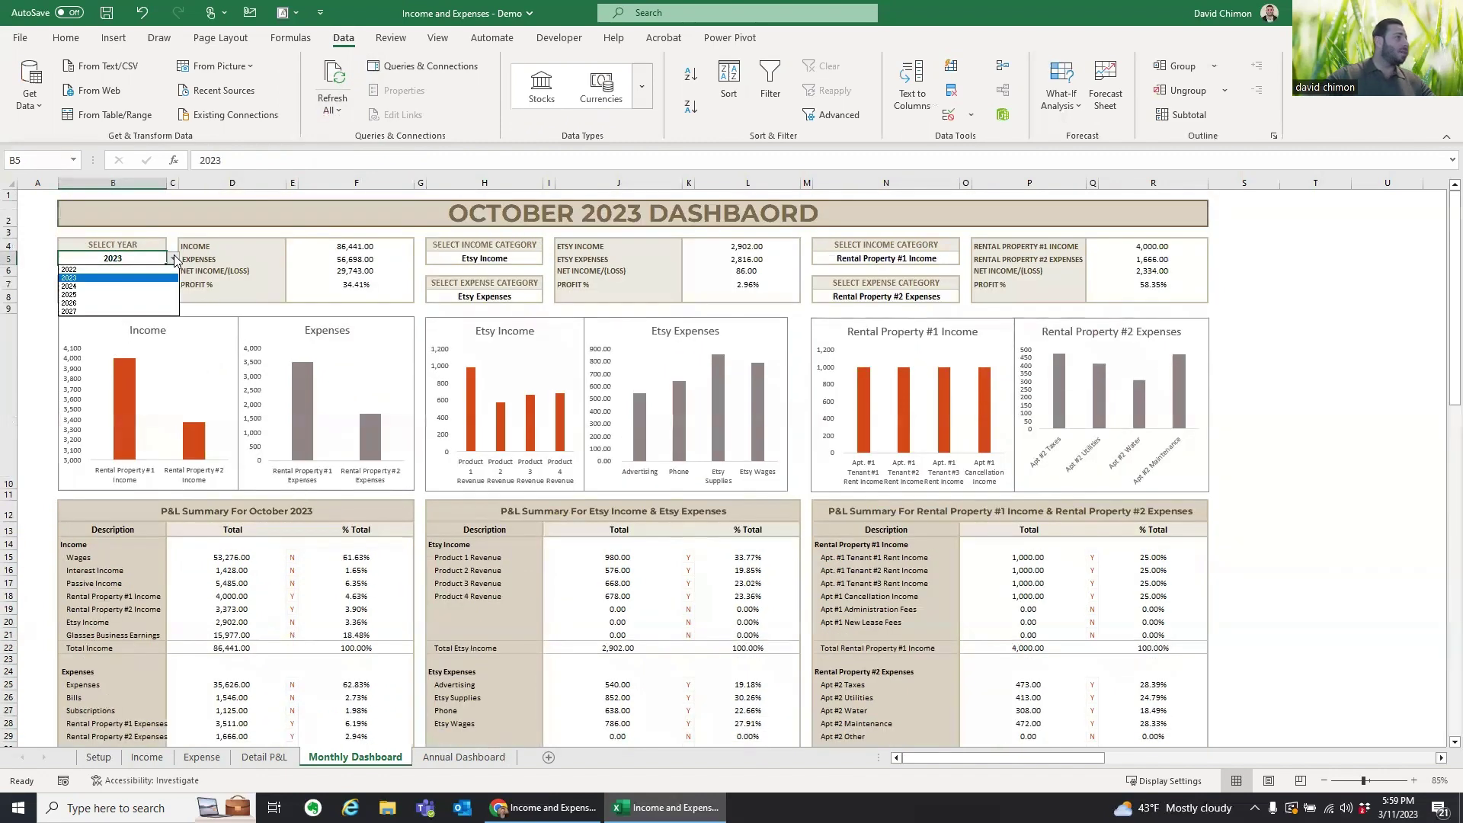
left_click(114, 269)
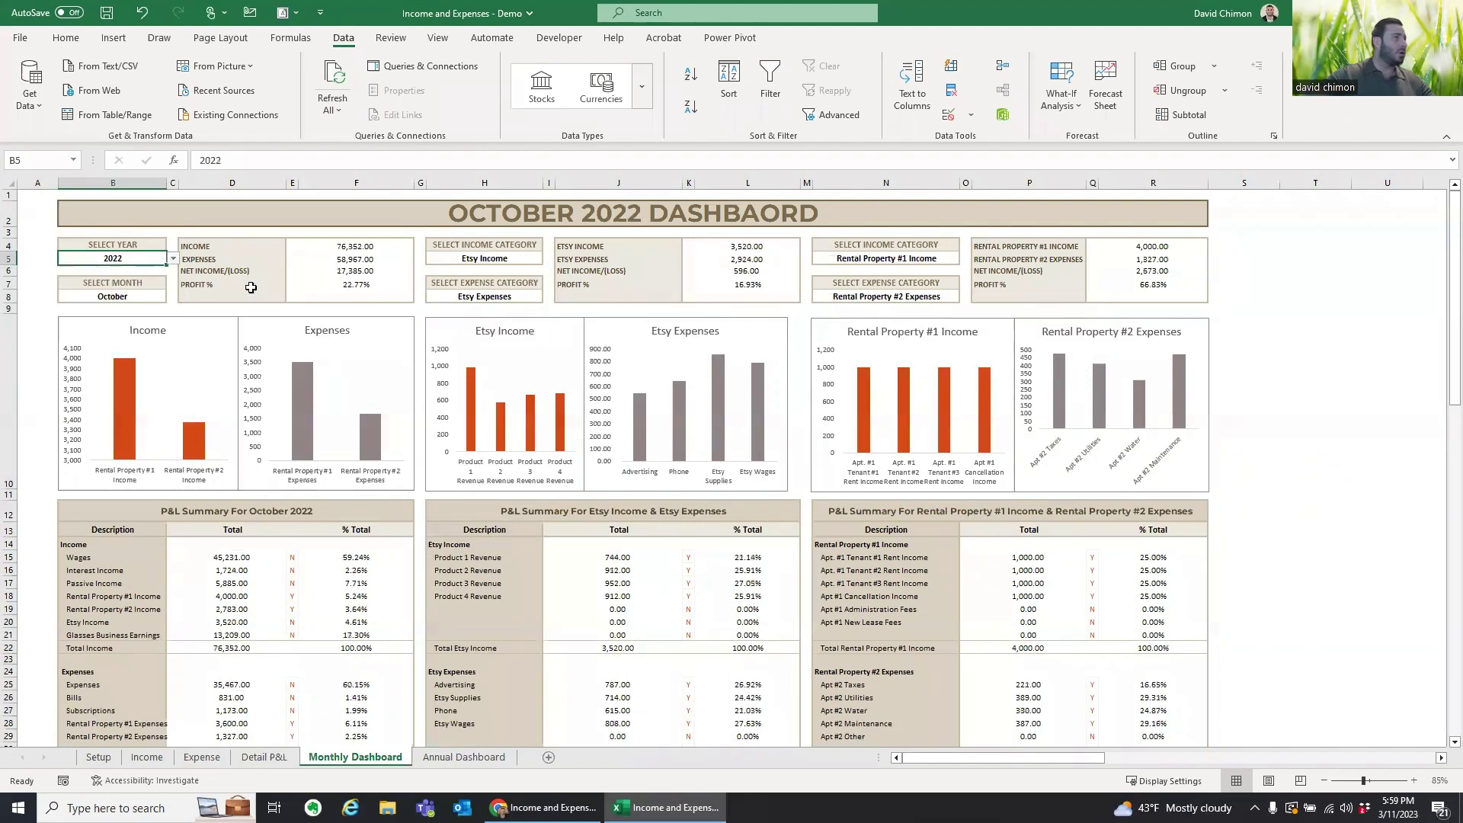
left_click(338, 113)
left_click(355, 138)
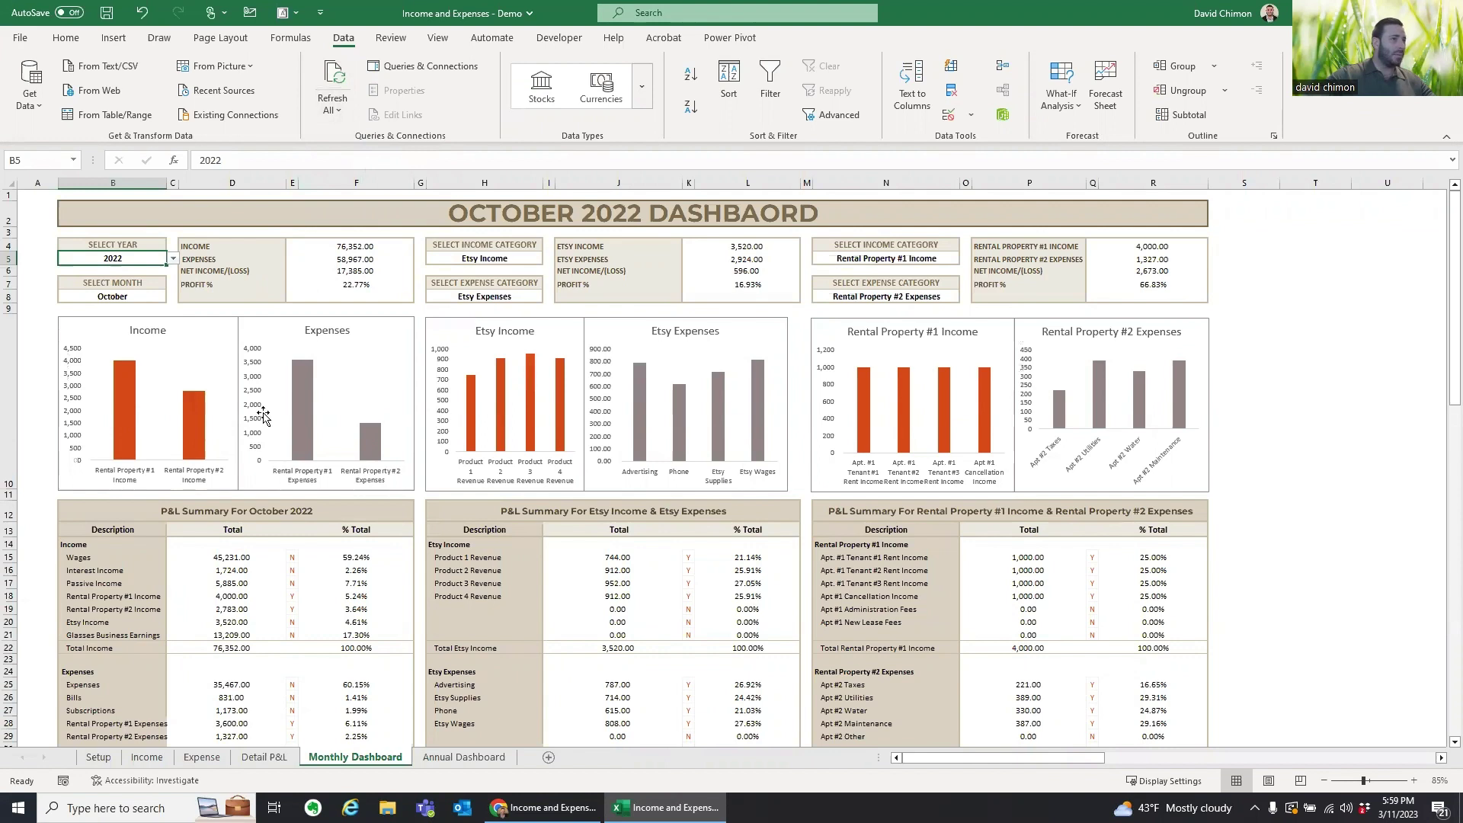
Step: Examine the Etsy category selectors, their charts, and the Etsy Income and Etsy Expenses line items in the P&L summary
scroll(488, 487, "down", 1)
scroll(519, 518, "up", 1)
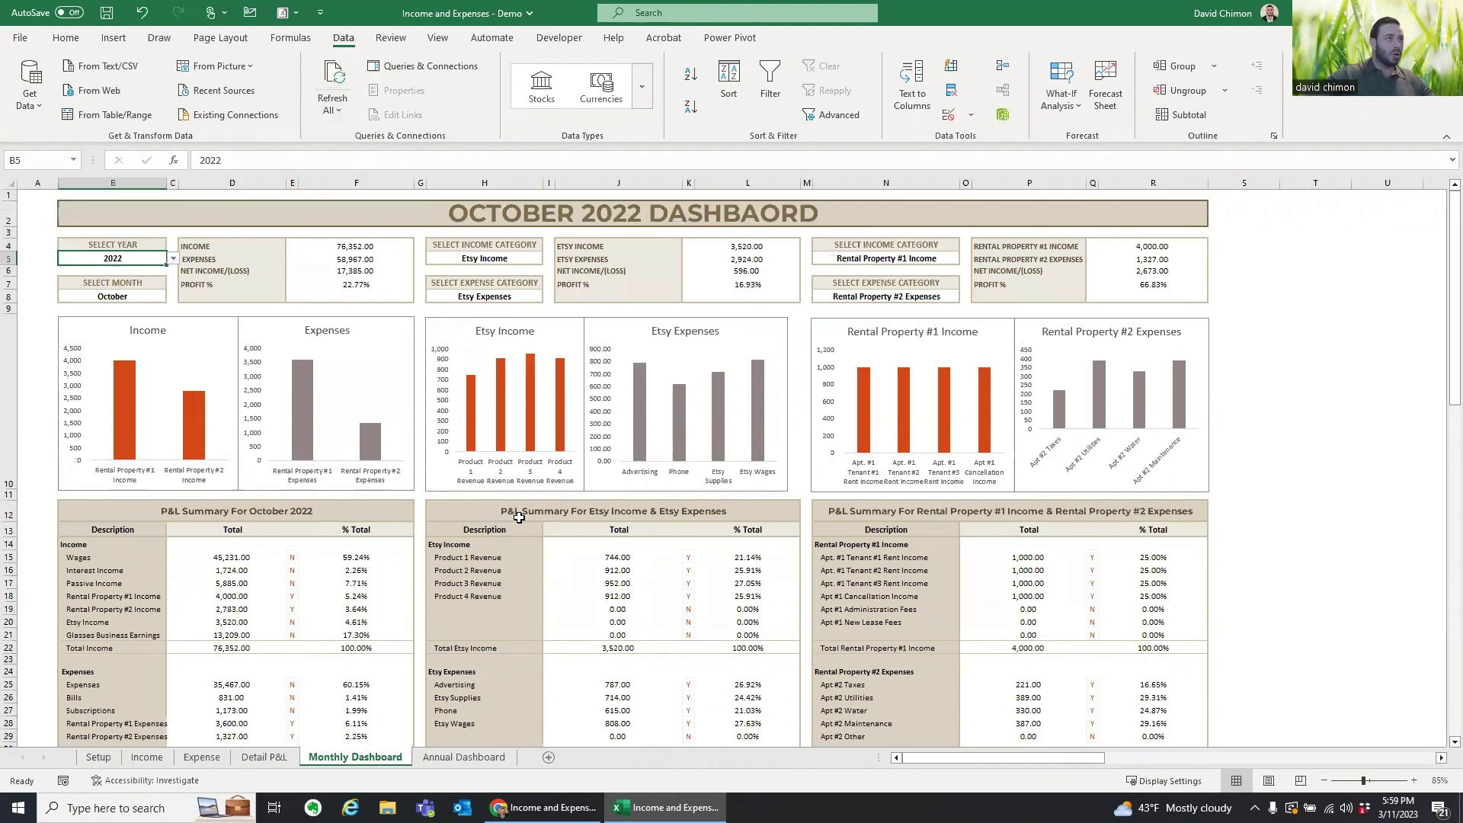
scroll(341, 507, "down", 1)
scroll(313, 542, "up", 1)
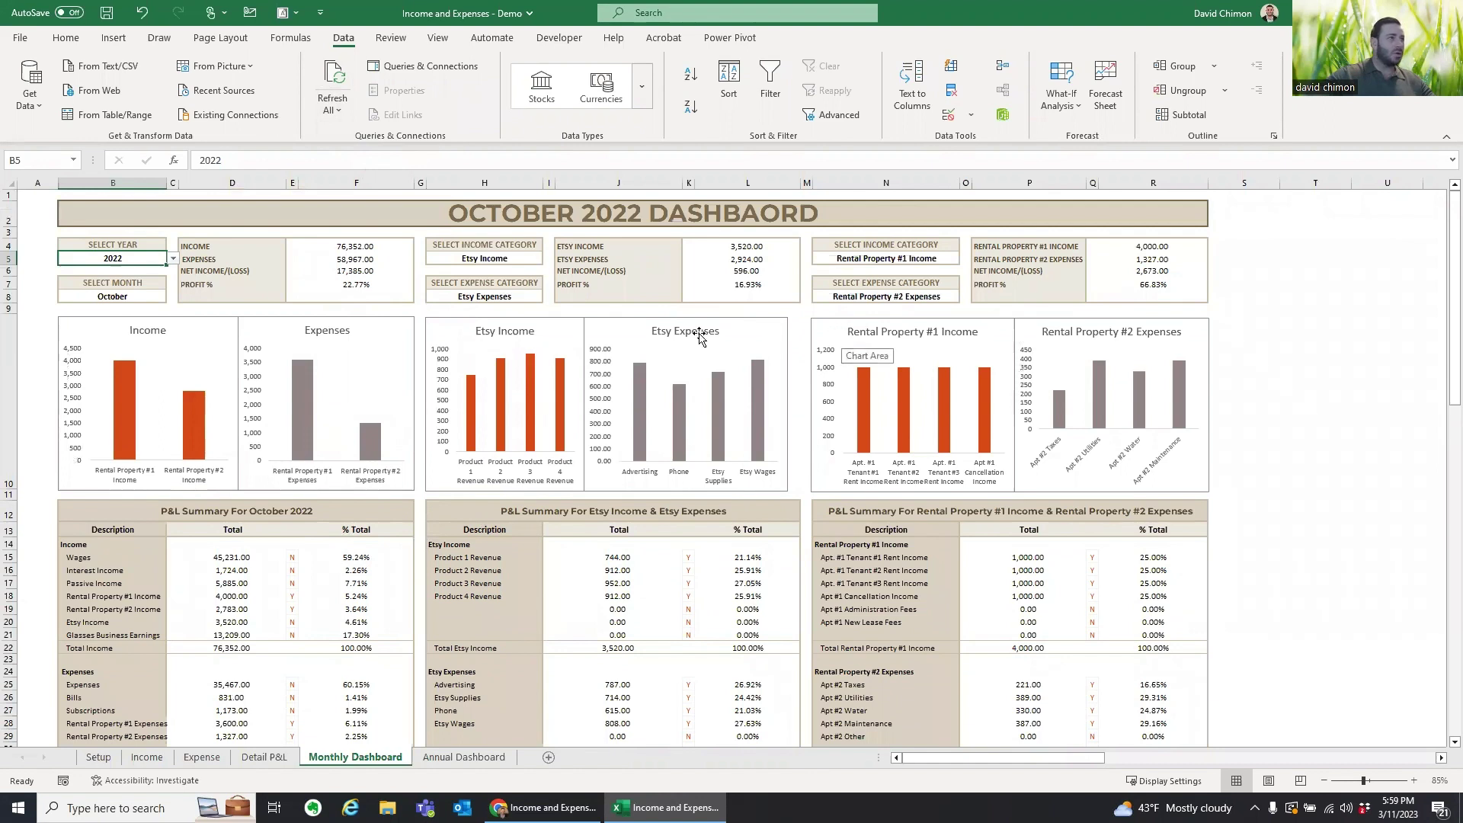
left_click(507, 260)
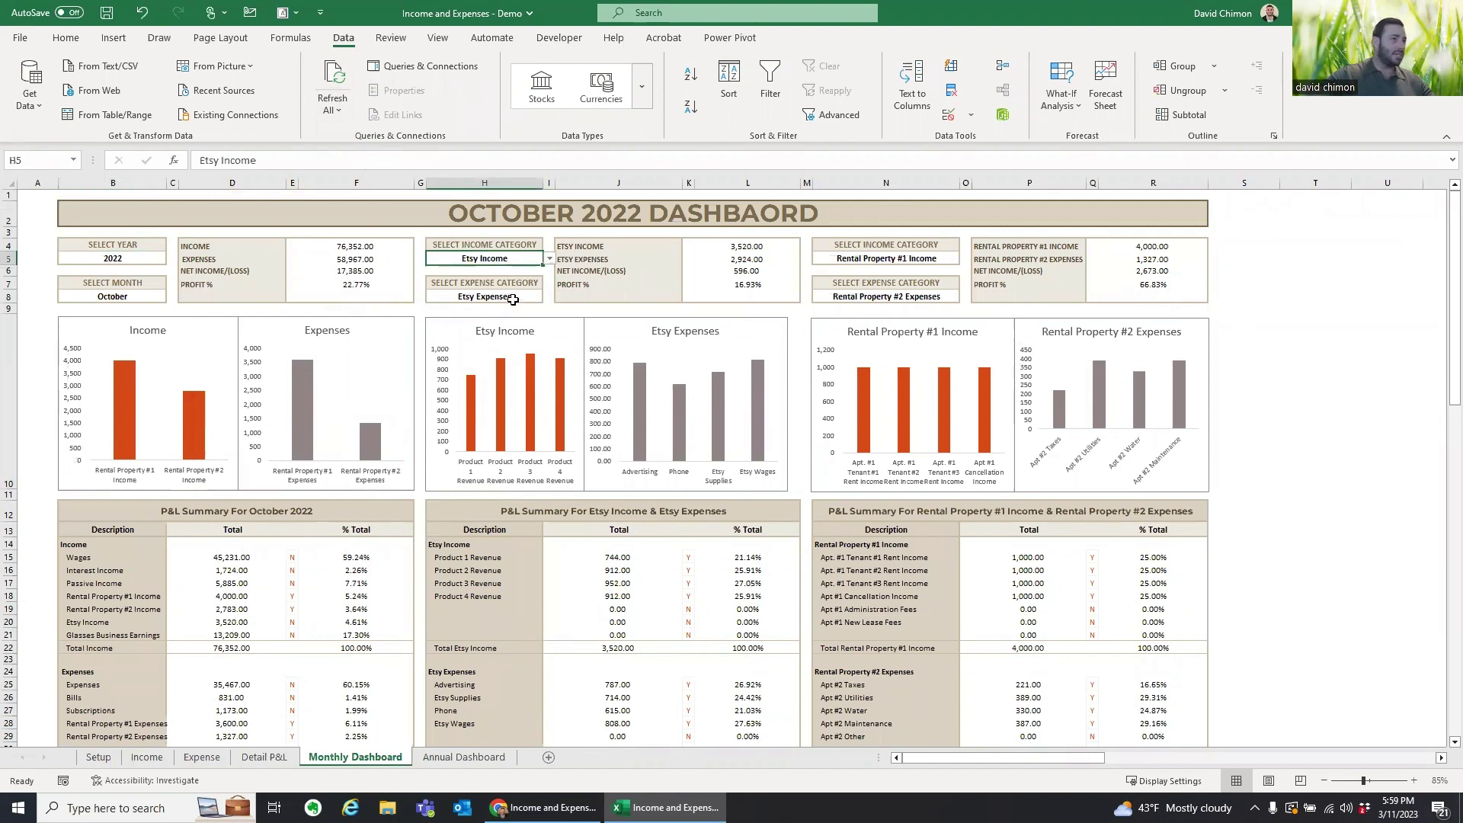
scroll(533, 426, "down", 1)
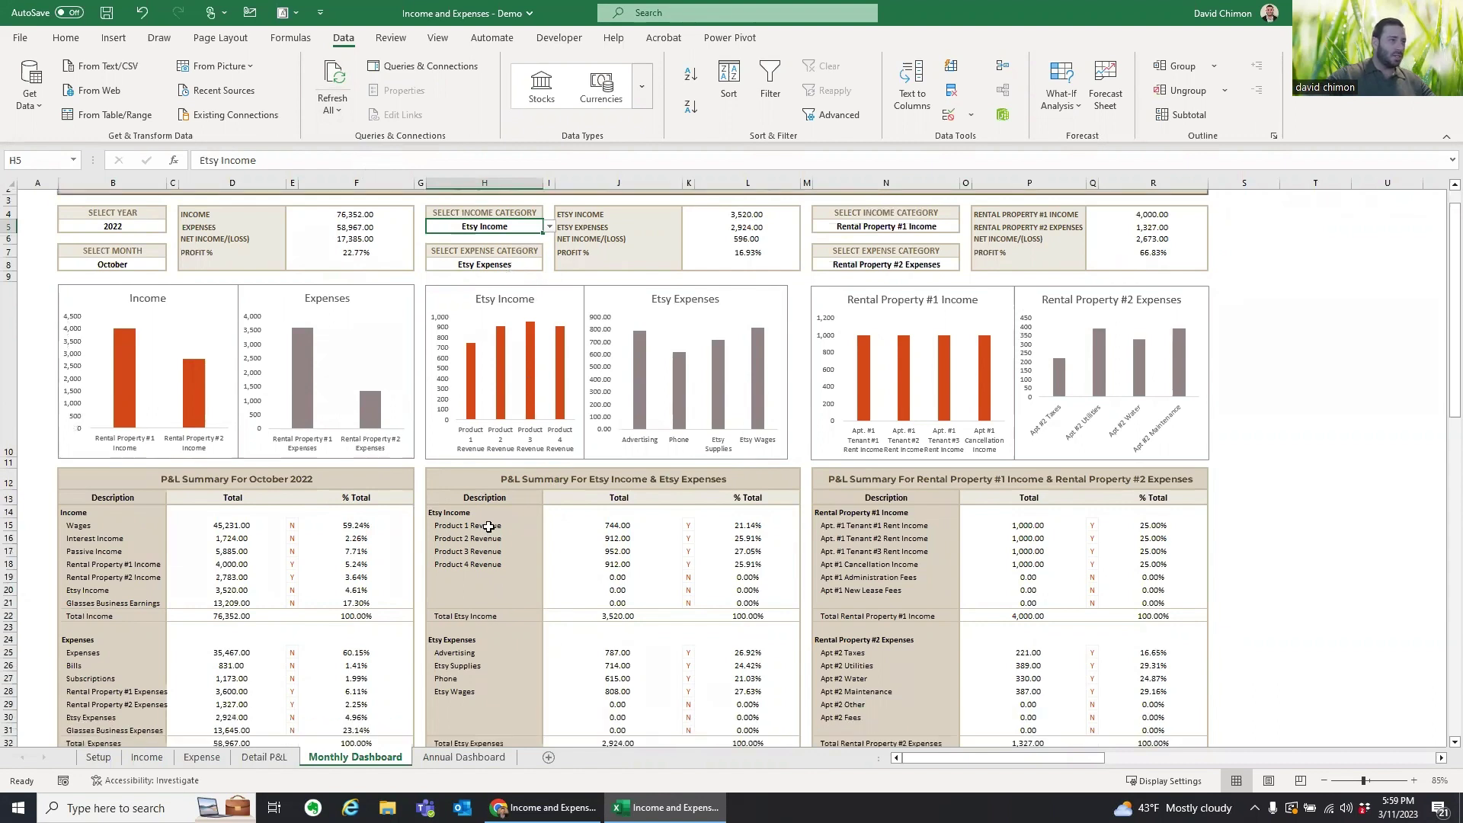
left_click_drag(489, 527, 489, 567)
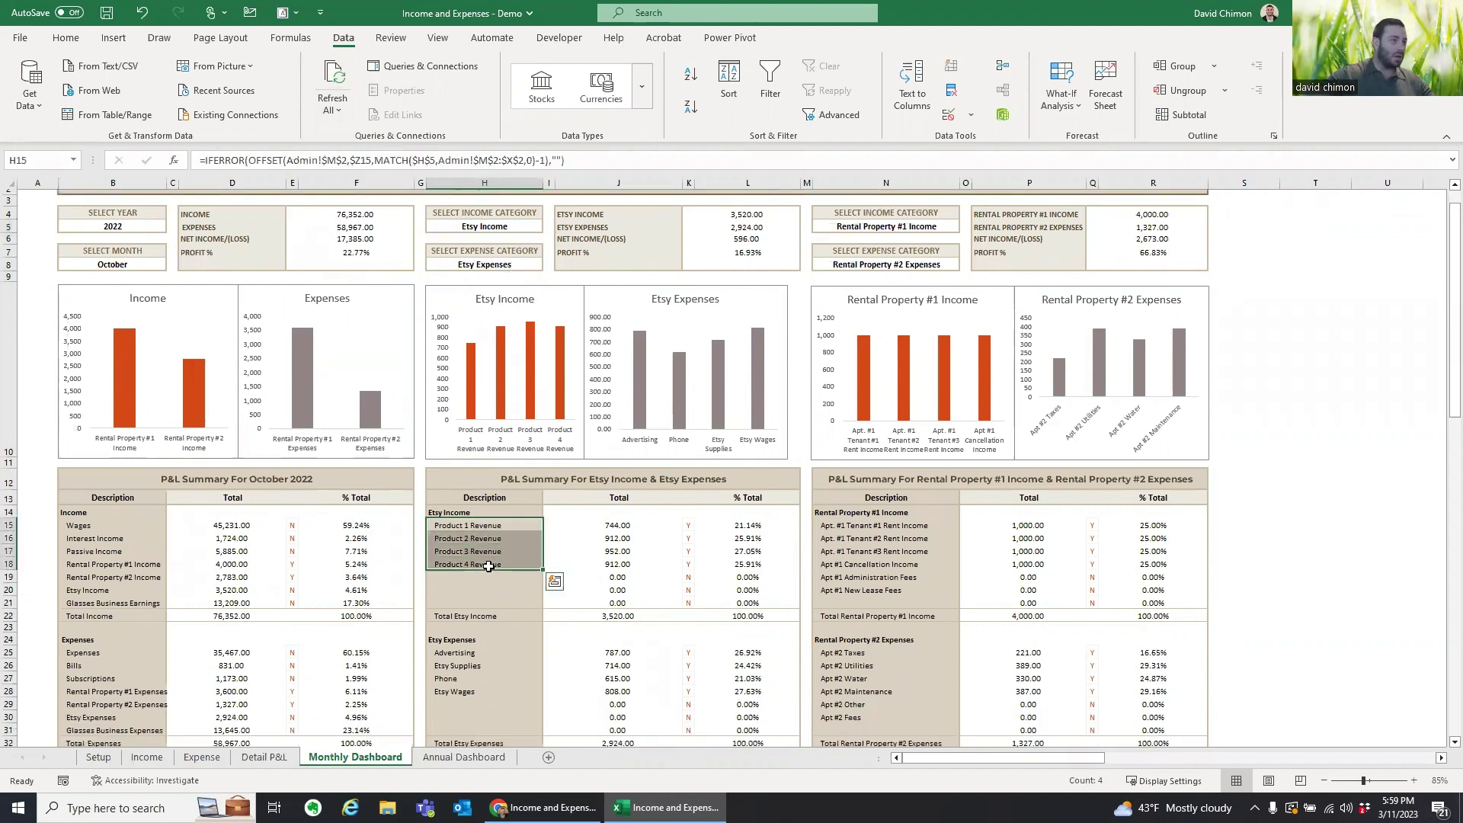
scroll(490, 567, "up", 1)
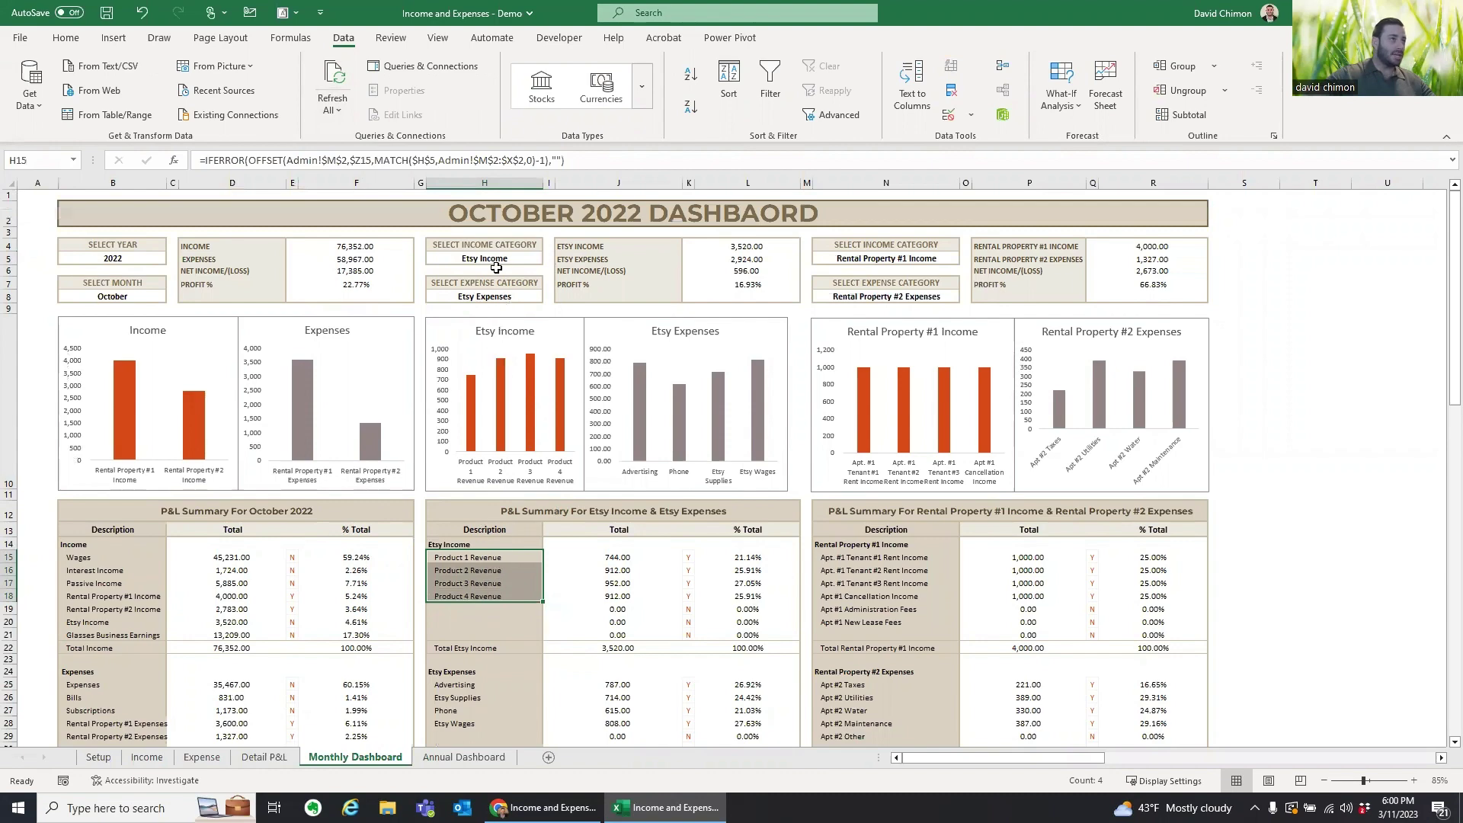
scroll(499, 565, "down", 3)
left_click_drag(488, 544, 499, 621)
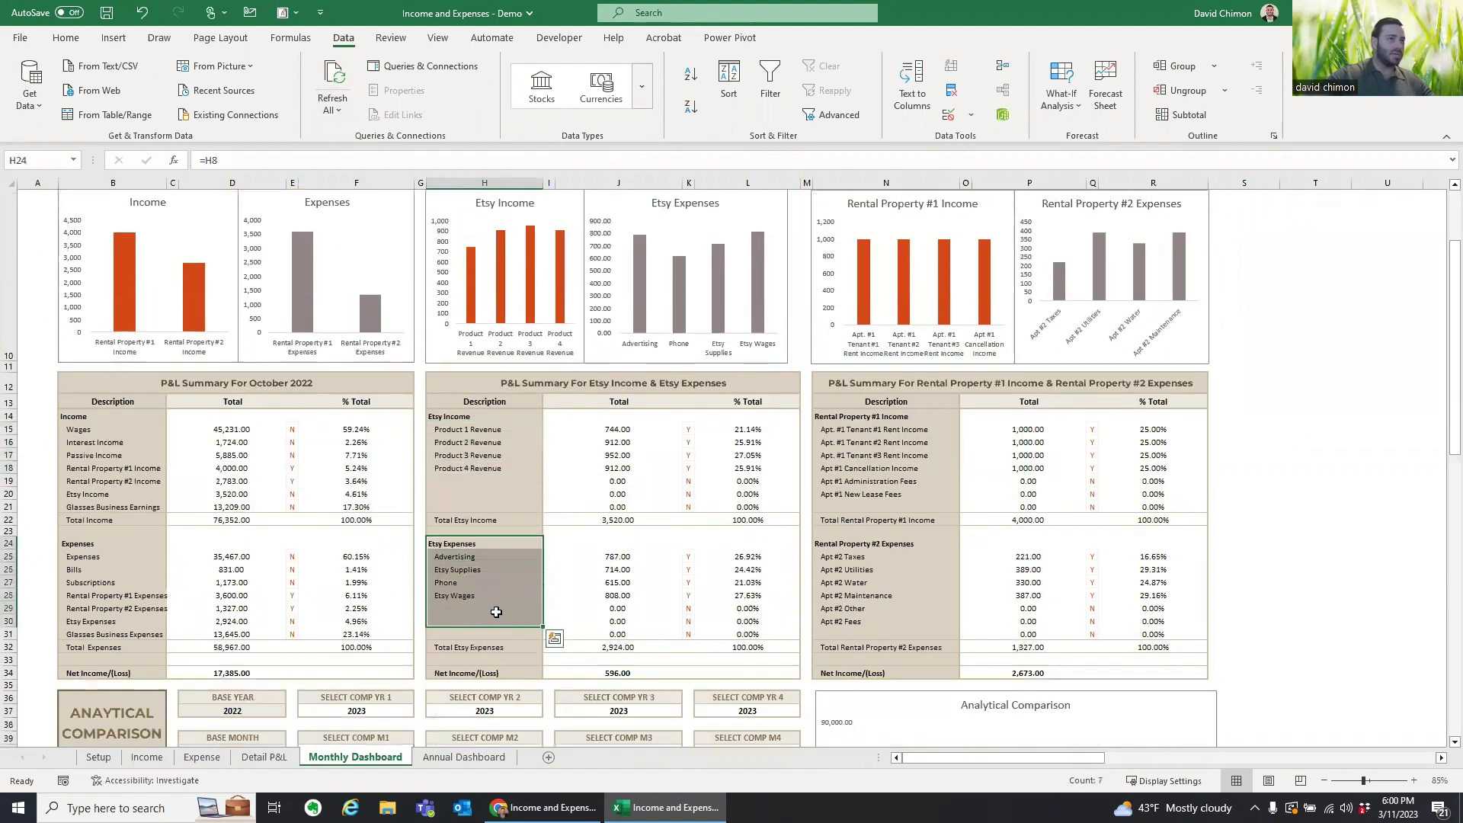
scroll(500, 621, "up", 2)
scroll(113, 414, "up", 1)
Step: Compare the overall P&L summary's expense categories with the two category sections, checking the Total Etsy Income and the Etsy line items
left_click(113, 183)
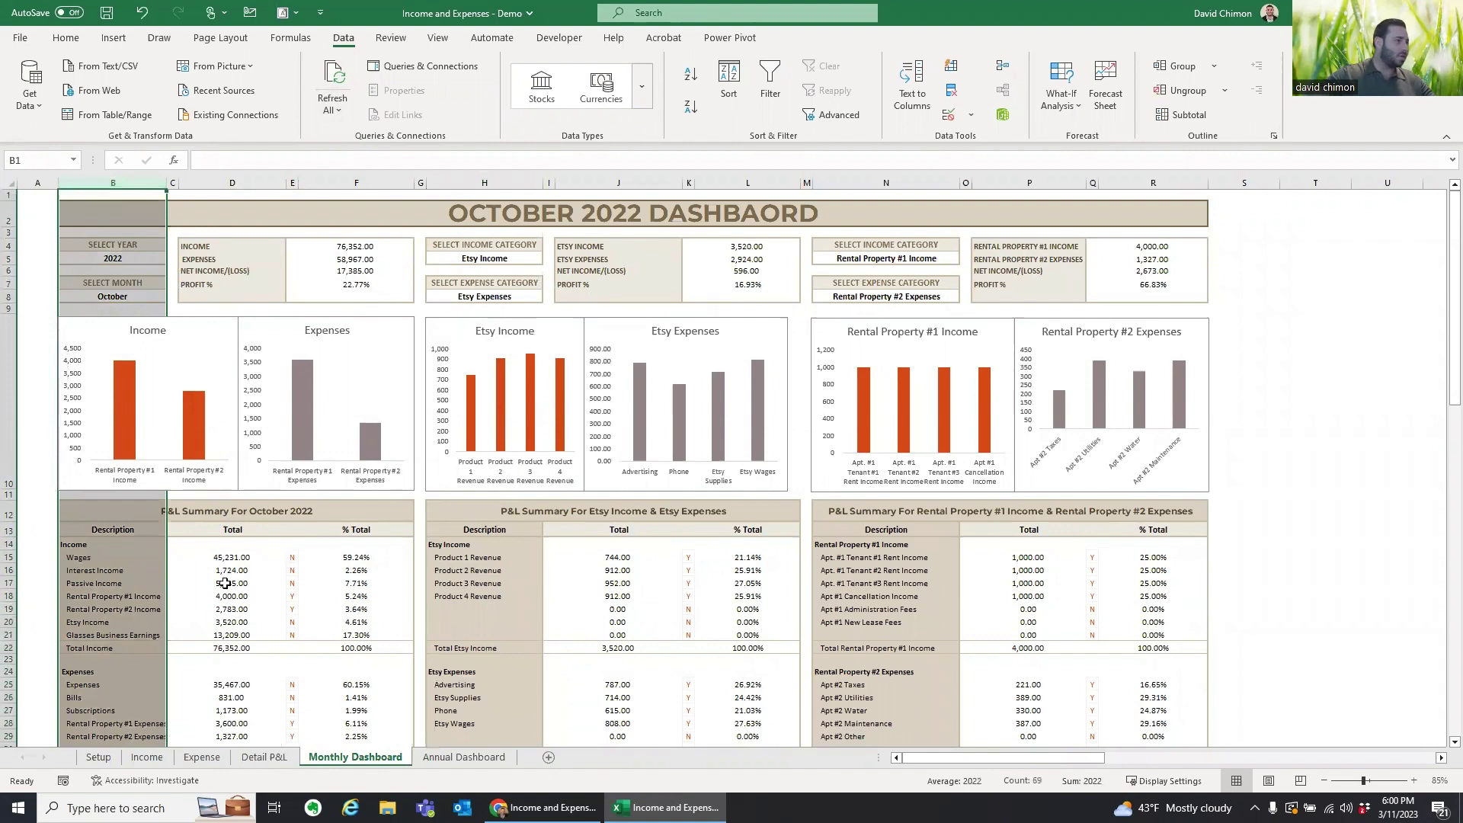
scroll(225, 583, "down", 2)
left_click_drag(109, 660, 109, 667)
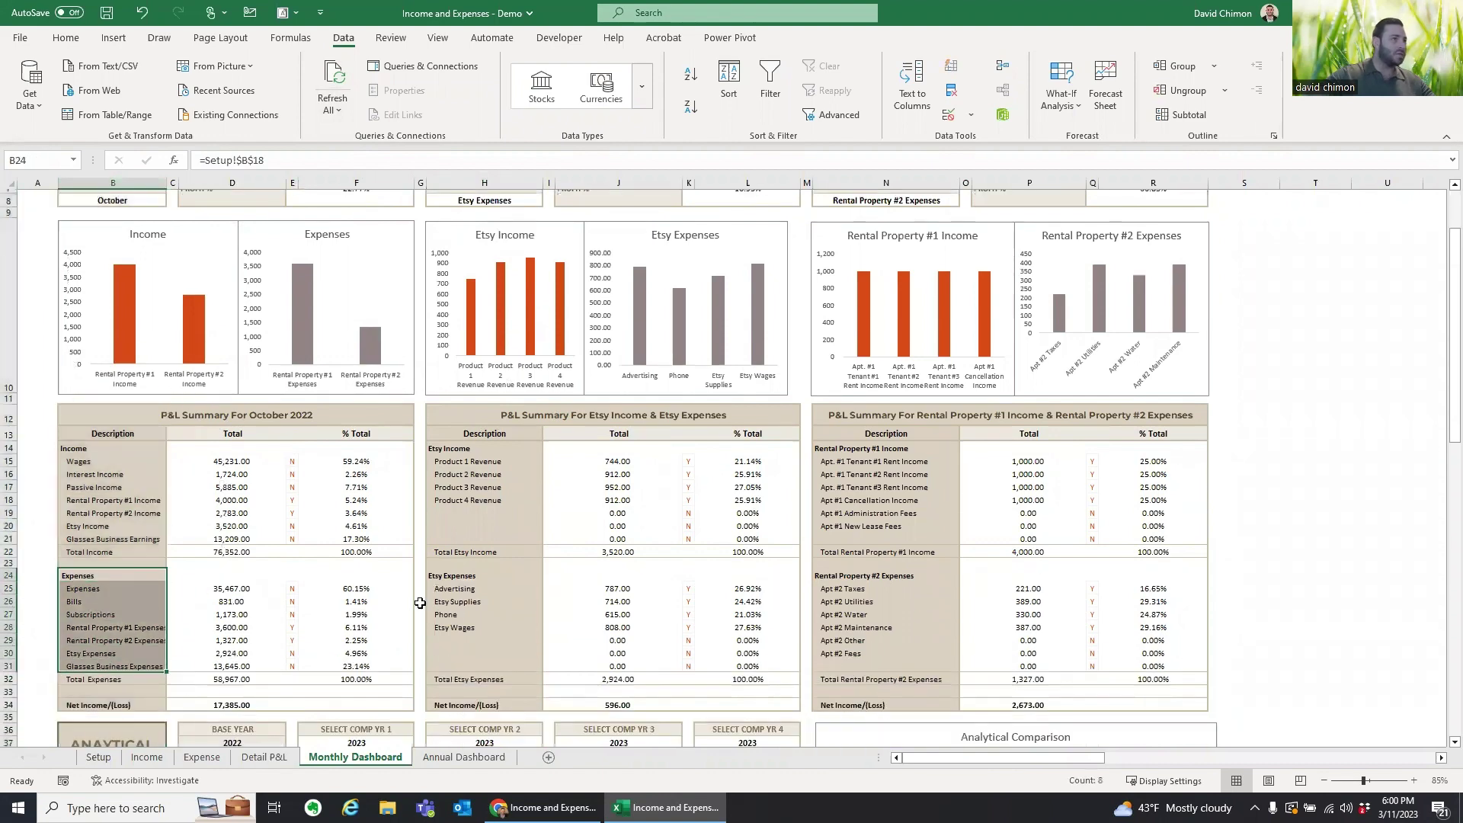
scroll(503, 609, "up", 3)
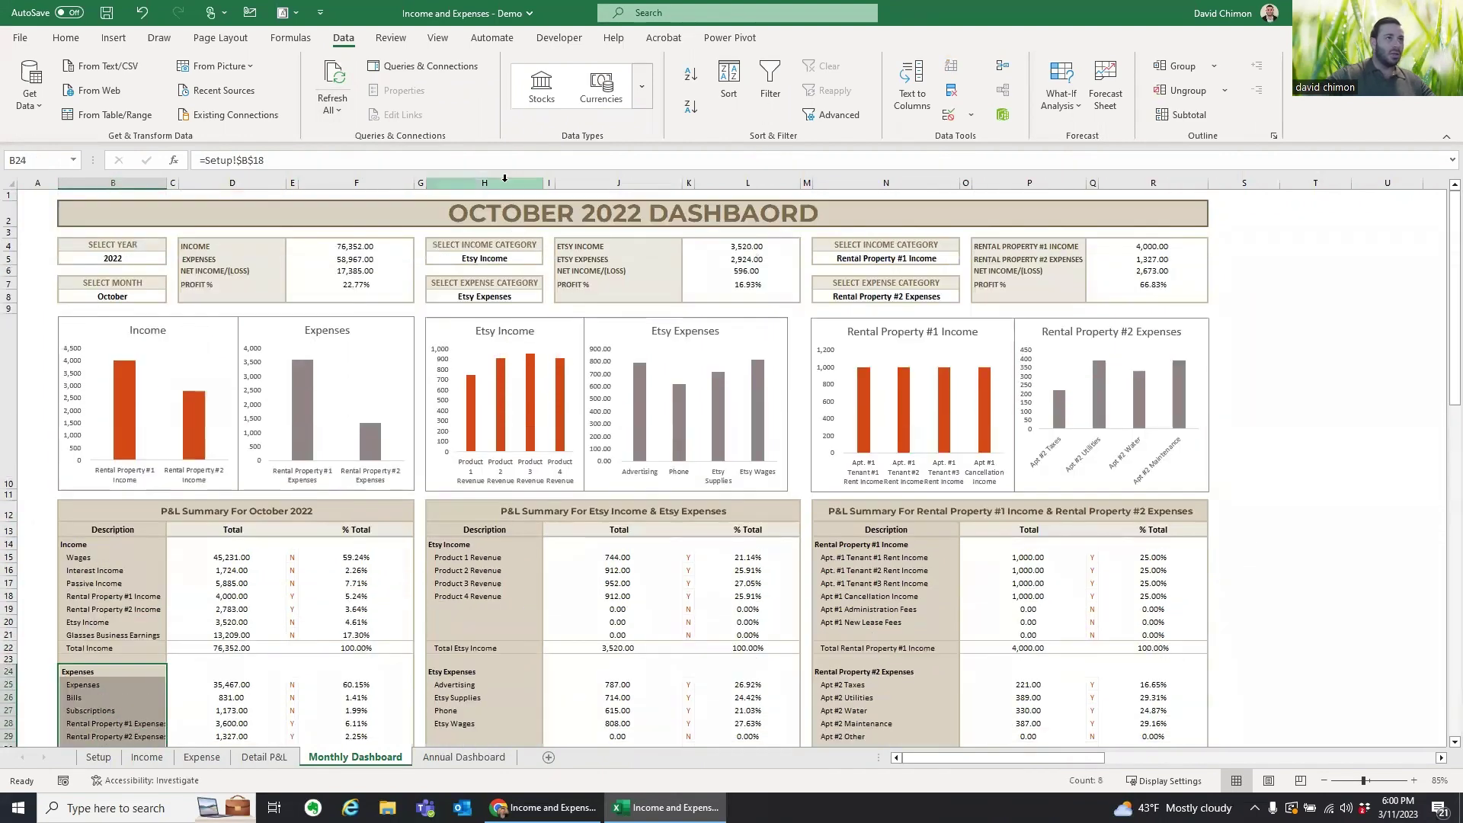
left_click_drag(504, 177, 1147, 180)
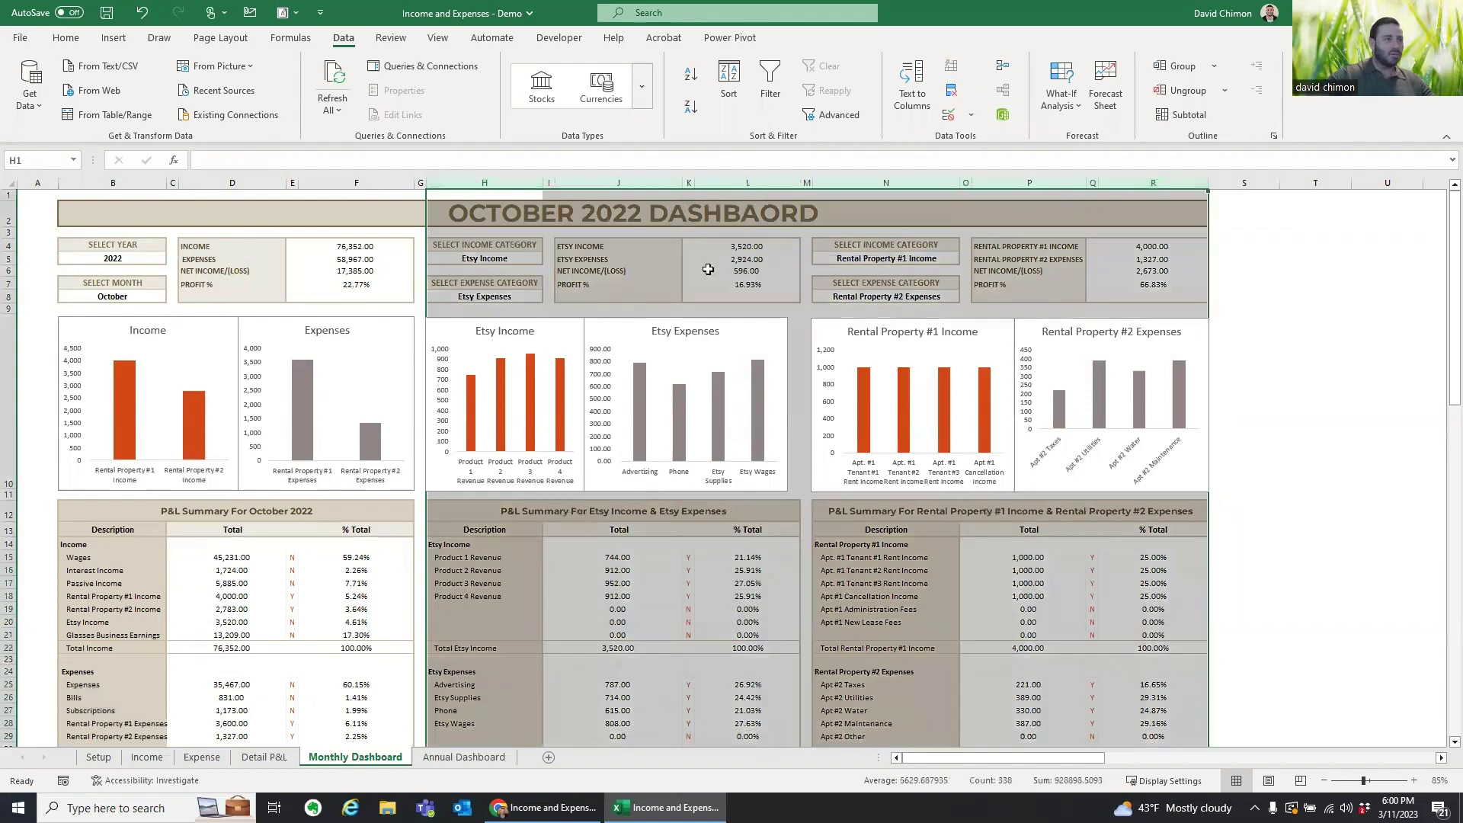
left_click(644, 649)
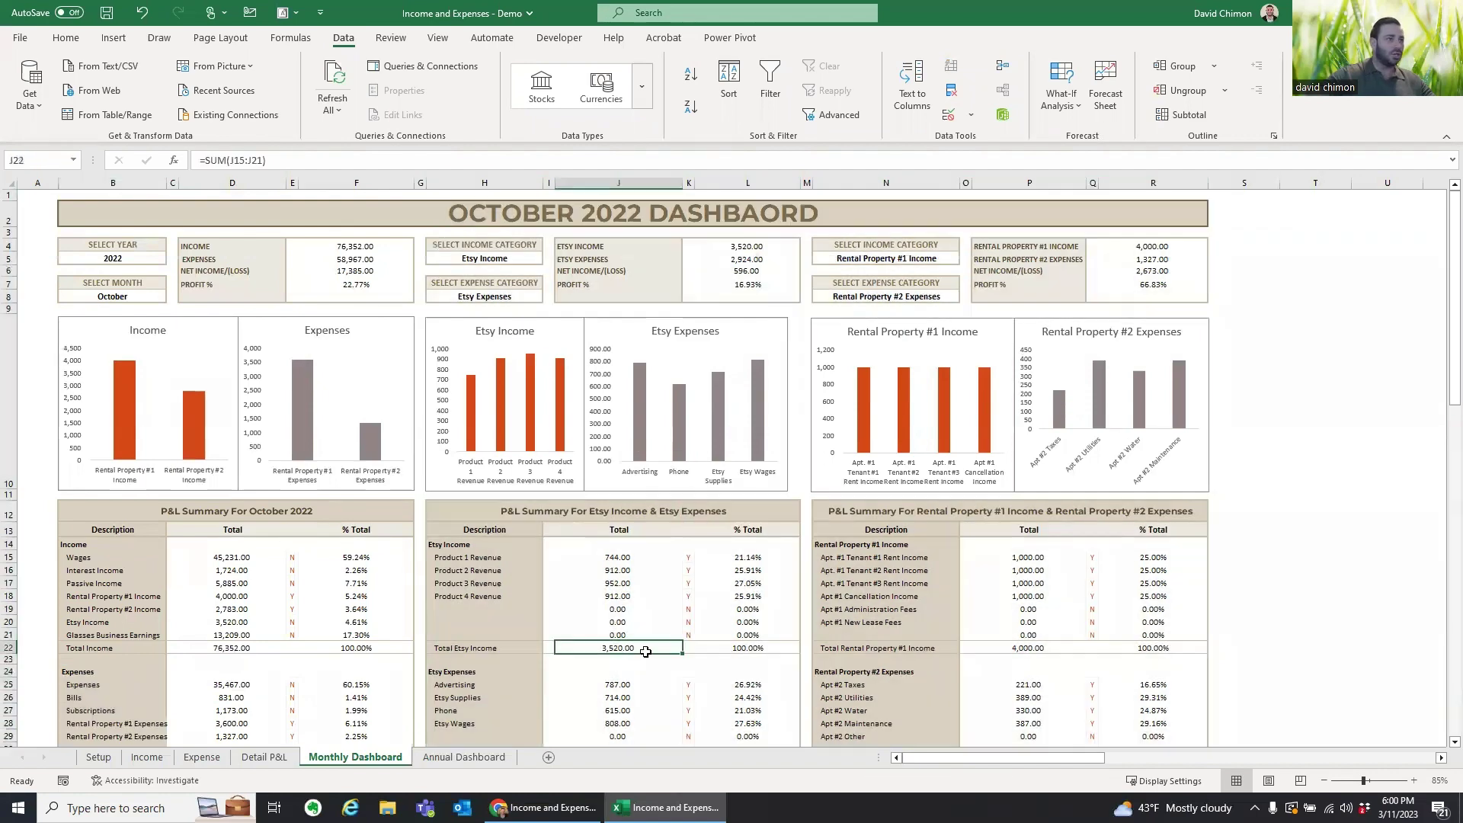
scroll(556, 533, "down", 1)
scroll(533, 396, "up", 1)
left_click_drag(496, 557, 495, 601)
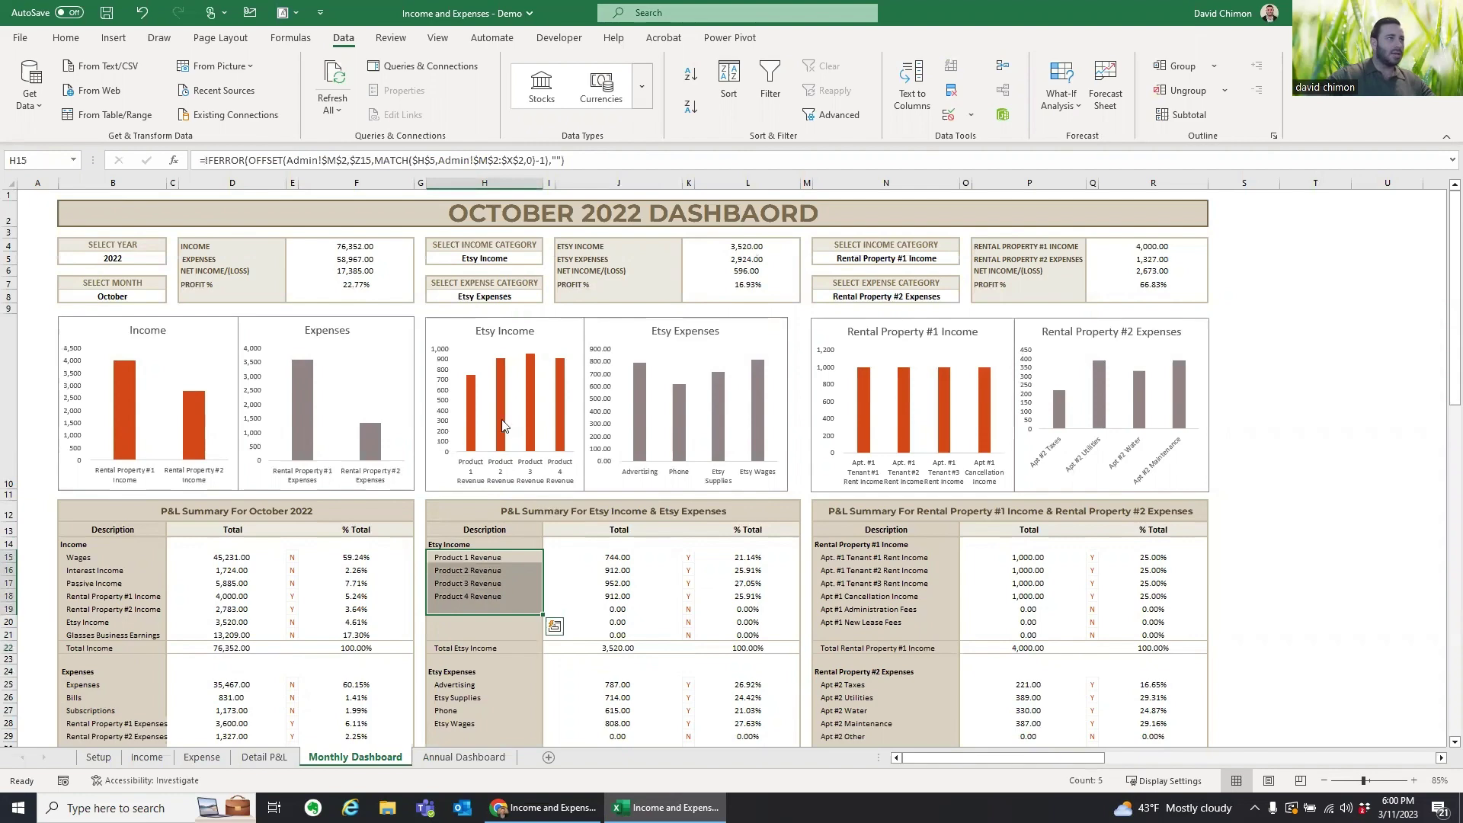
scroll(457, 480, "down", 2)
left_click_drag(495, 588, 493, 626)
scroll(493, 626, "up", 2)
Step: Choose Rental Property #1 Income as the rental section's income category, and select that section's expense category cell
left_click(953, 260)
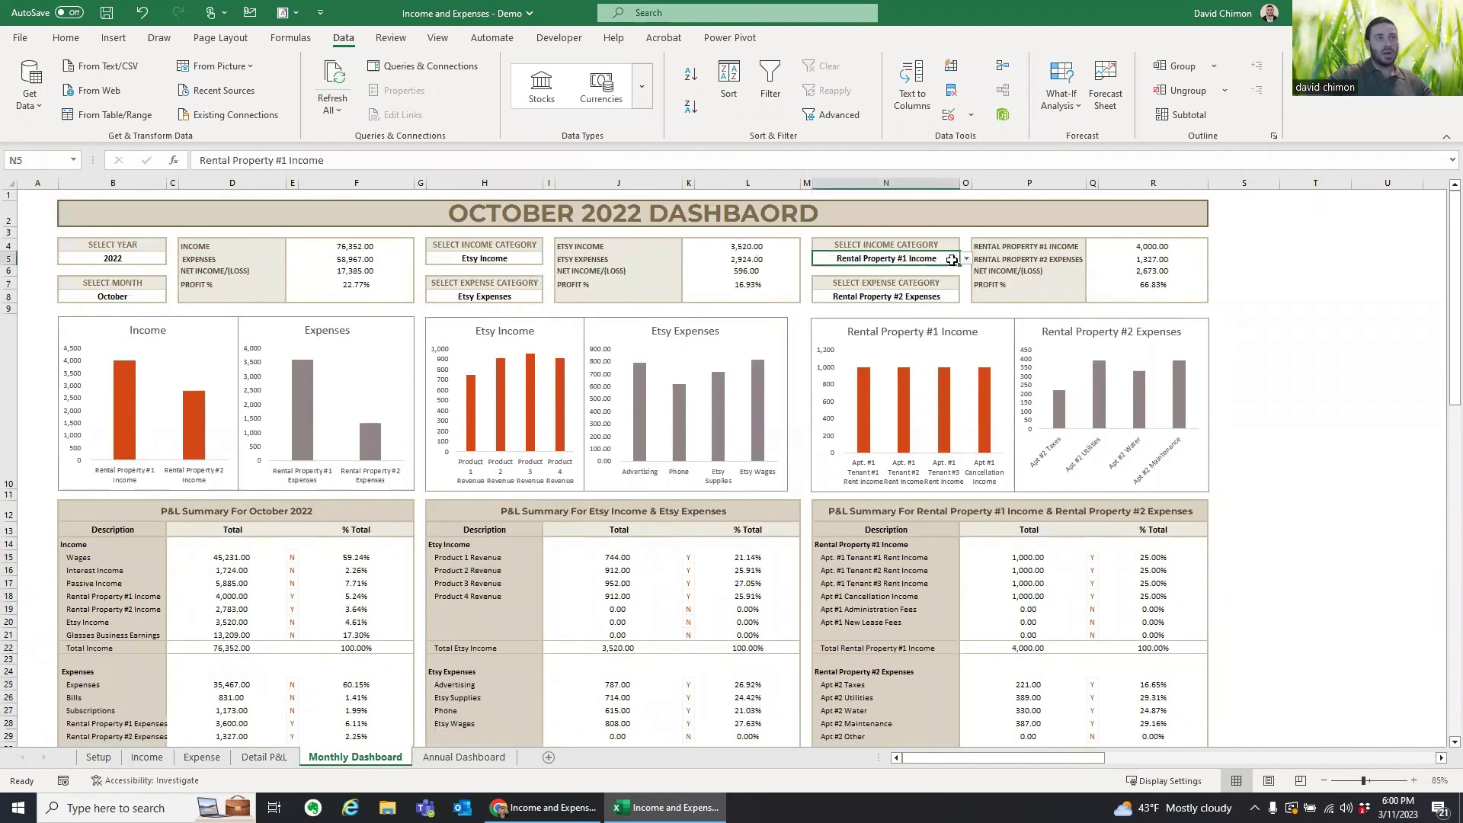
left_click(966, 259)
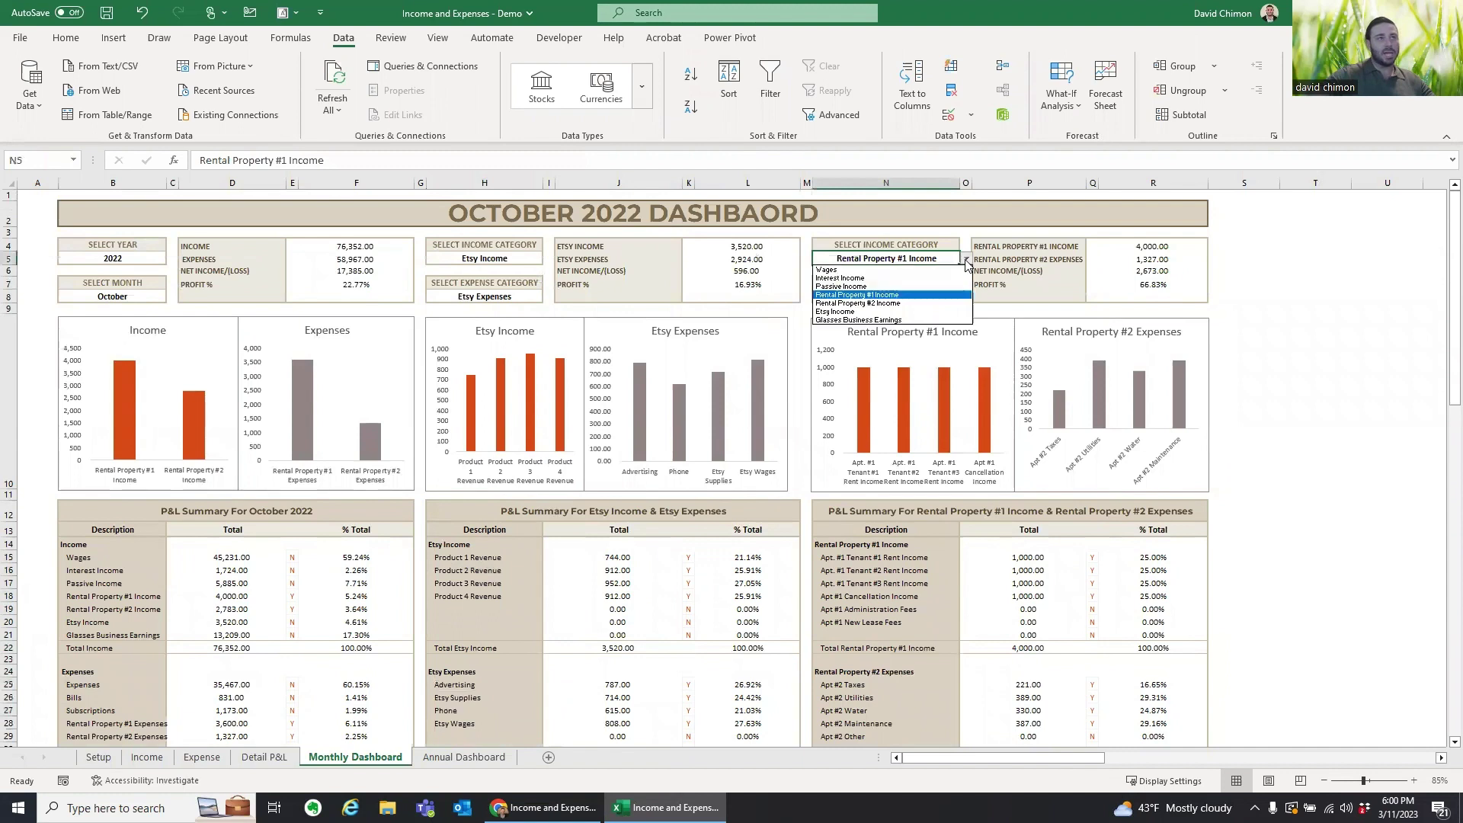
left_click(931, 294)
left_click(956, 297)
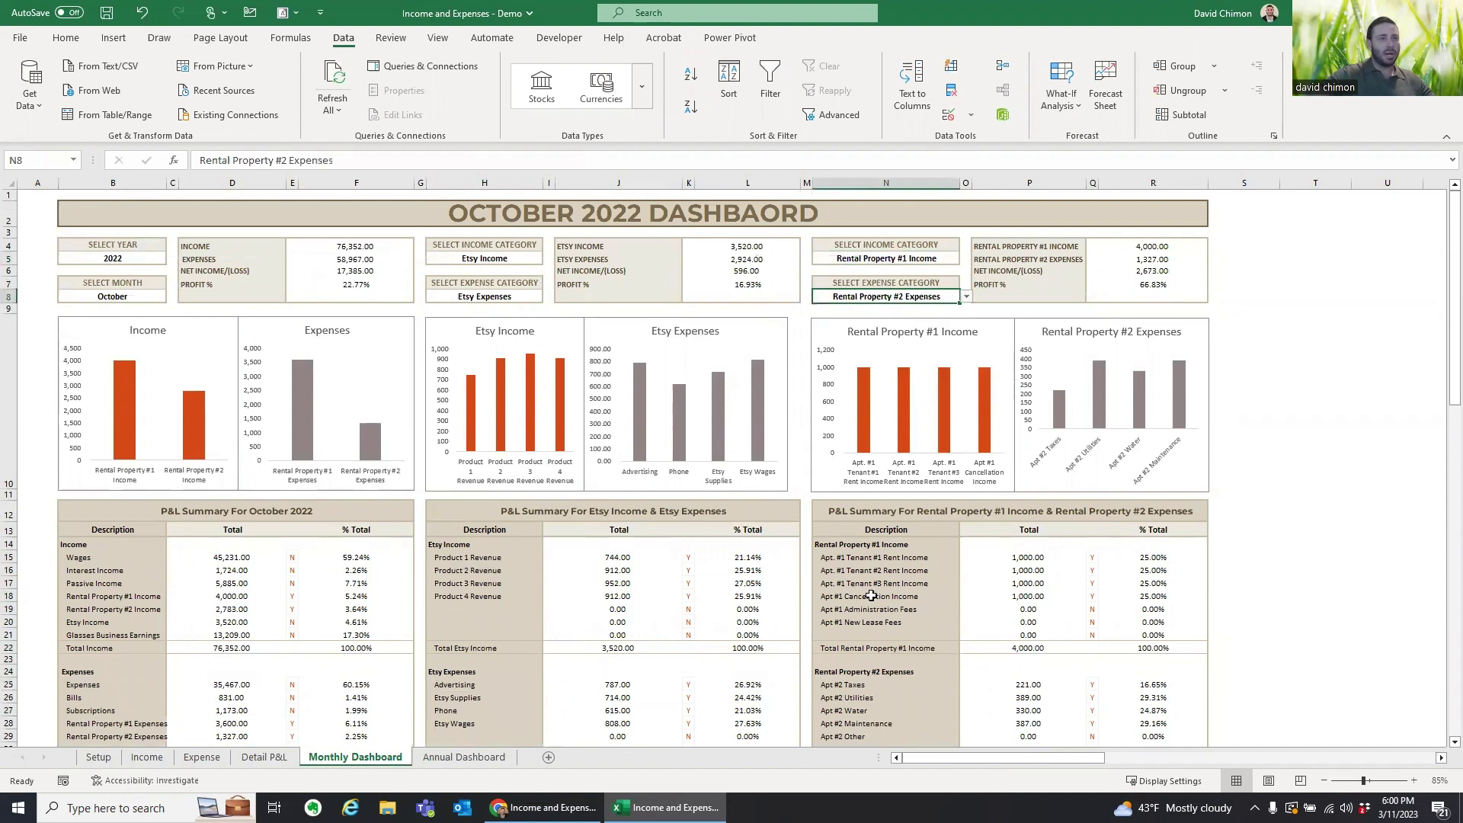
Step: Exclude Product 4 Revenue and Etsy Wages from the Etsy charts by setting their flags to N and refreshing all workbook data
left_click(689, 597)
left_click(702, 597)
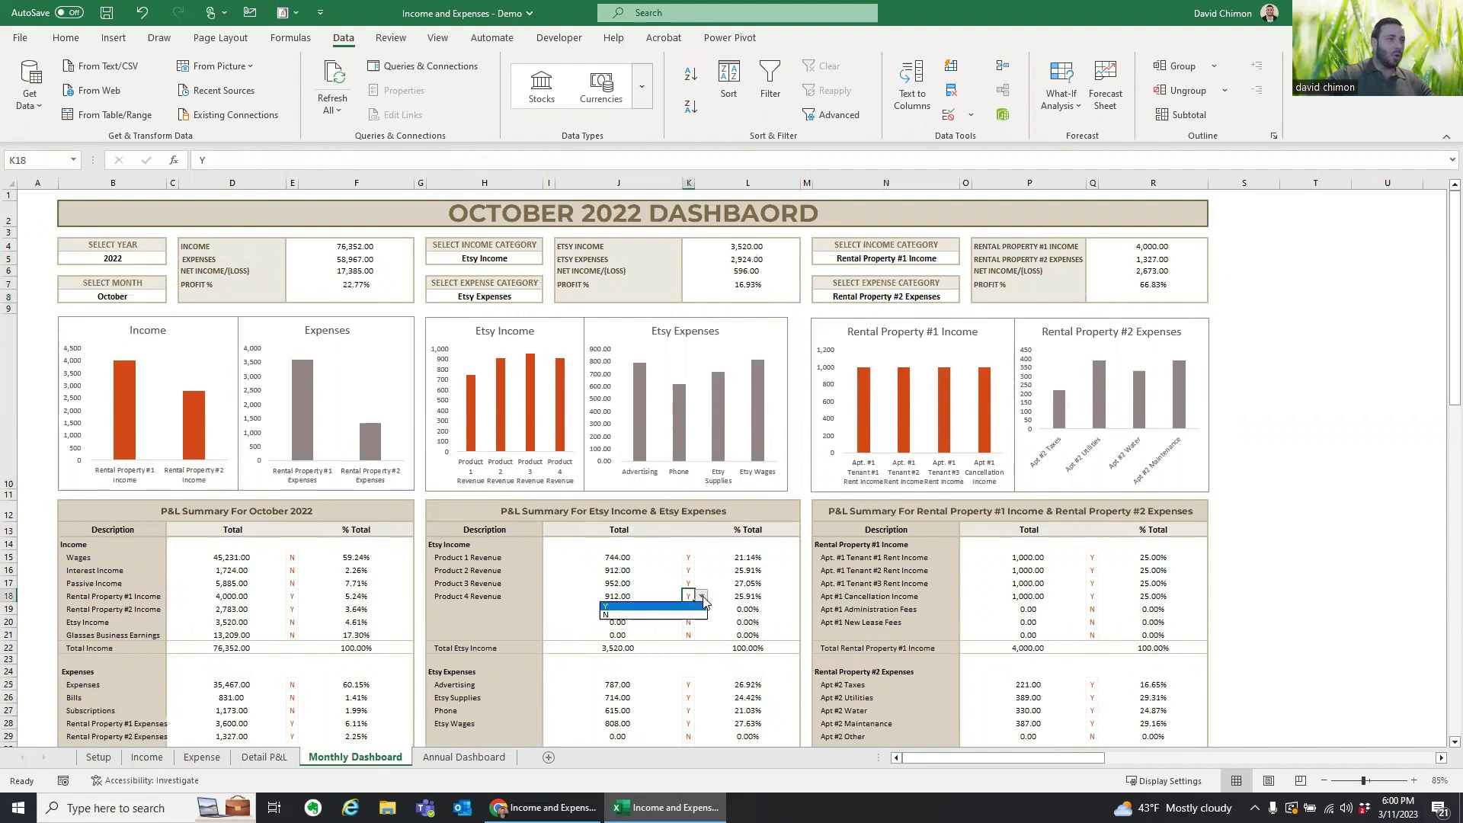
left_click(690, 621)
scroll(695, 633, "down", 2)
left_click(688, 627)
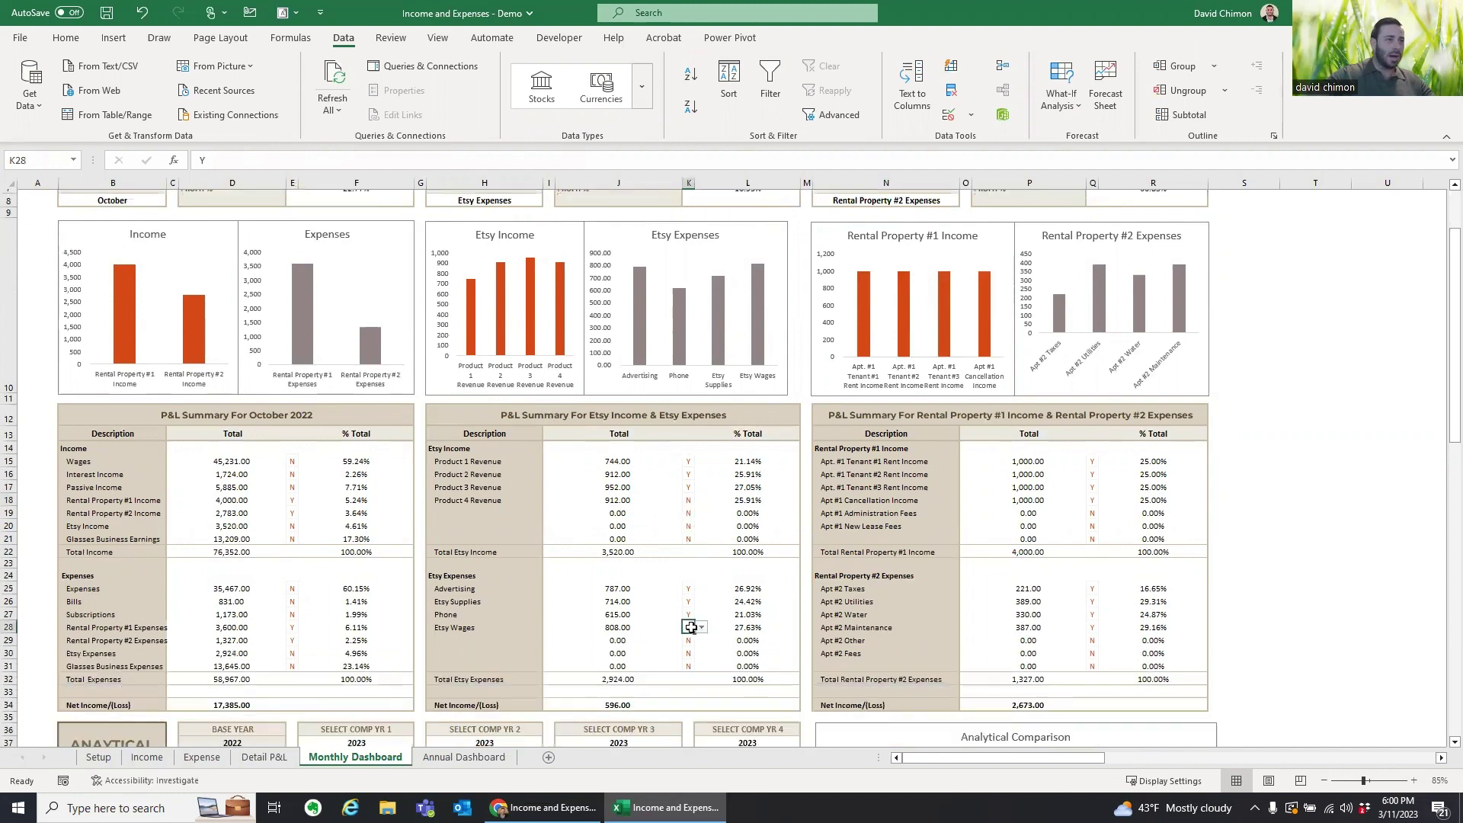
left_click(701, 627)
left_click(694, 652)
scroll(688, 628, "up", 3)
left_click(340, 111)
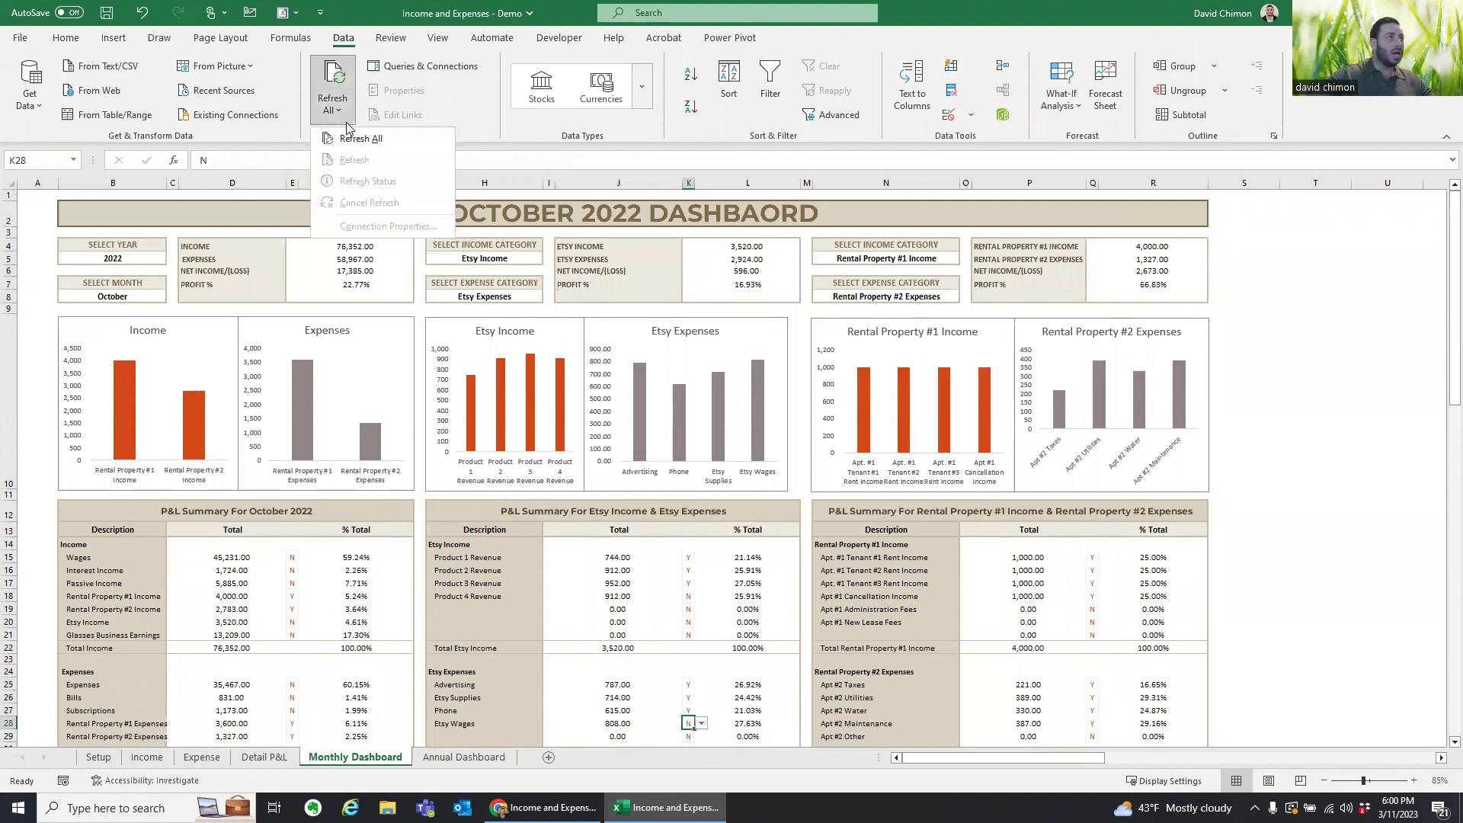
left_click(358, 138)
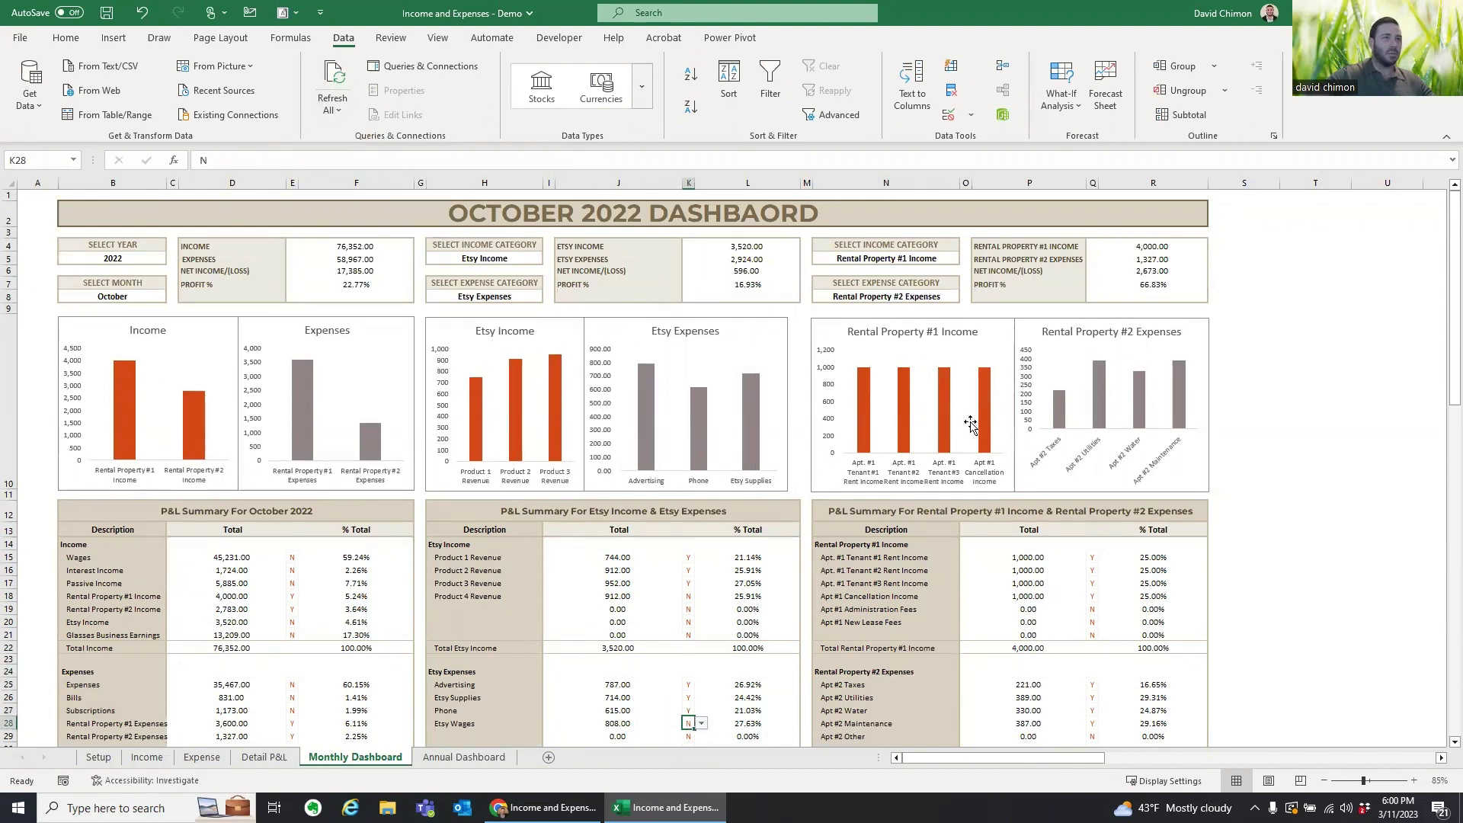
Step: Set the monthly dashboard's year to 2023 and its month to July, which drive the Analytical Comparison's base period
scroll(613, 432, "down", 6)
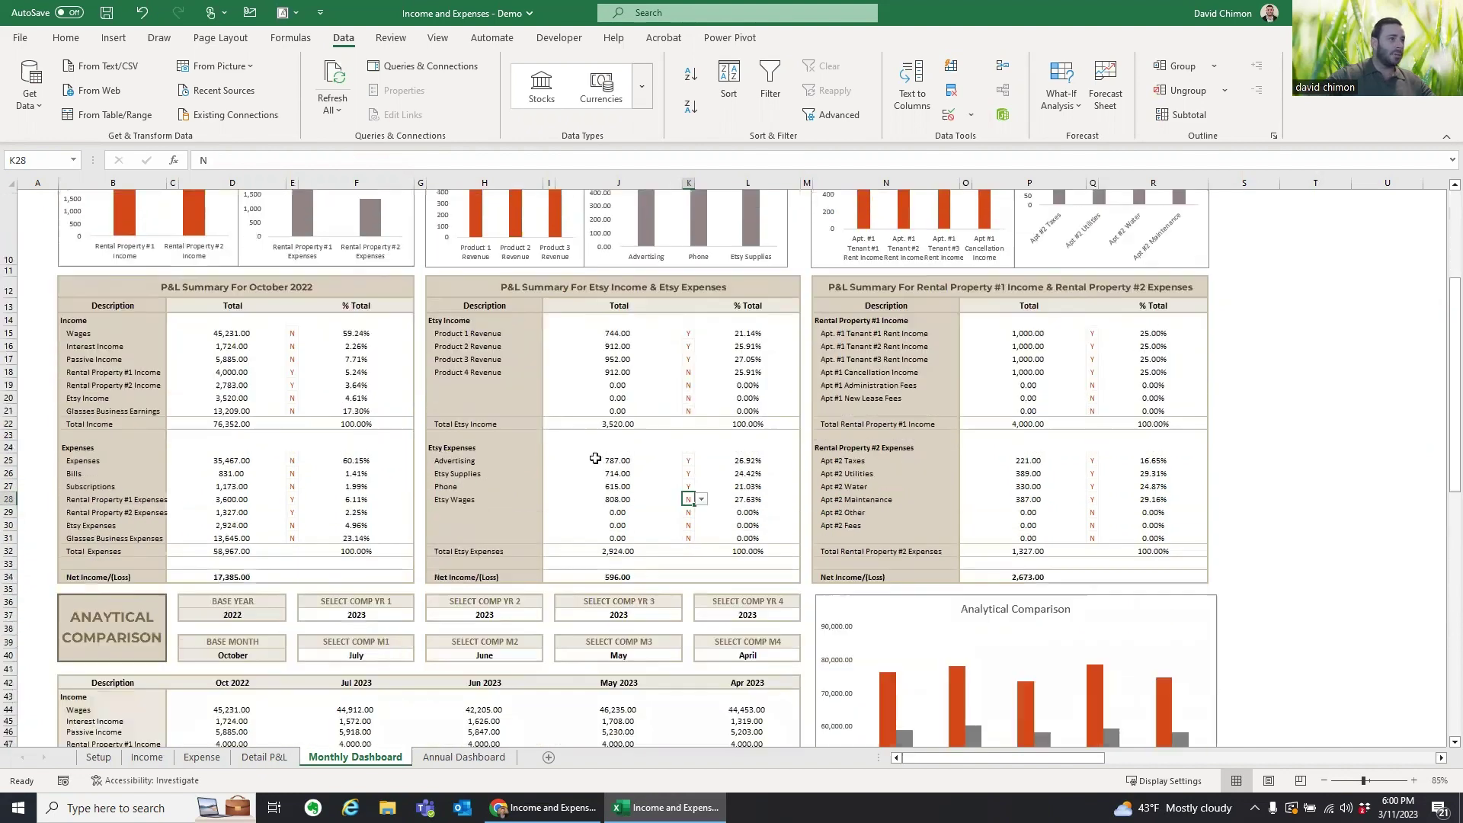
scroll(320, 537, "down", 2)
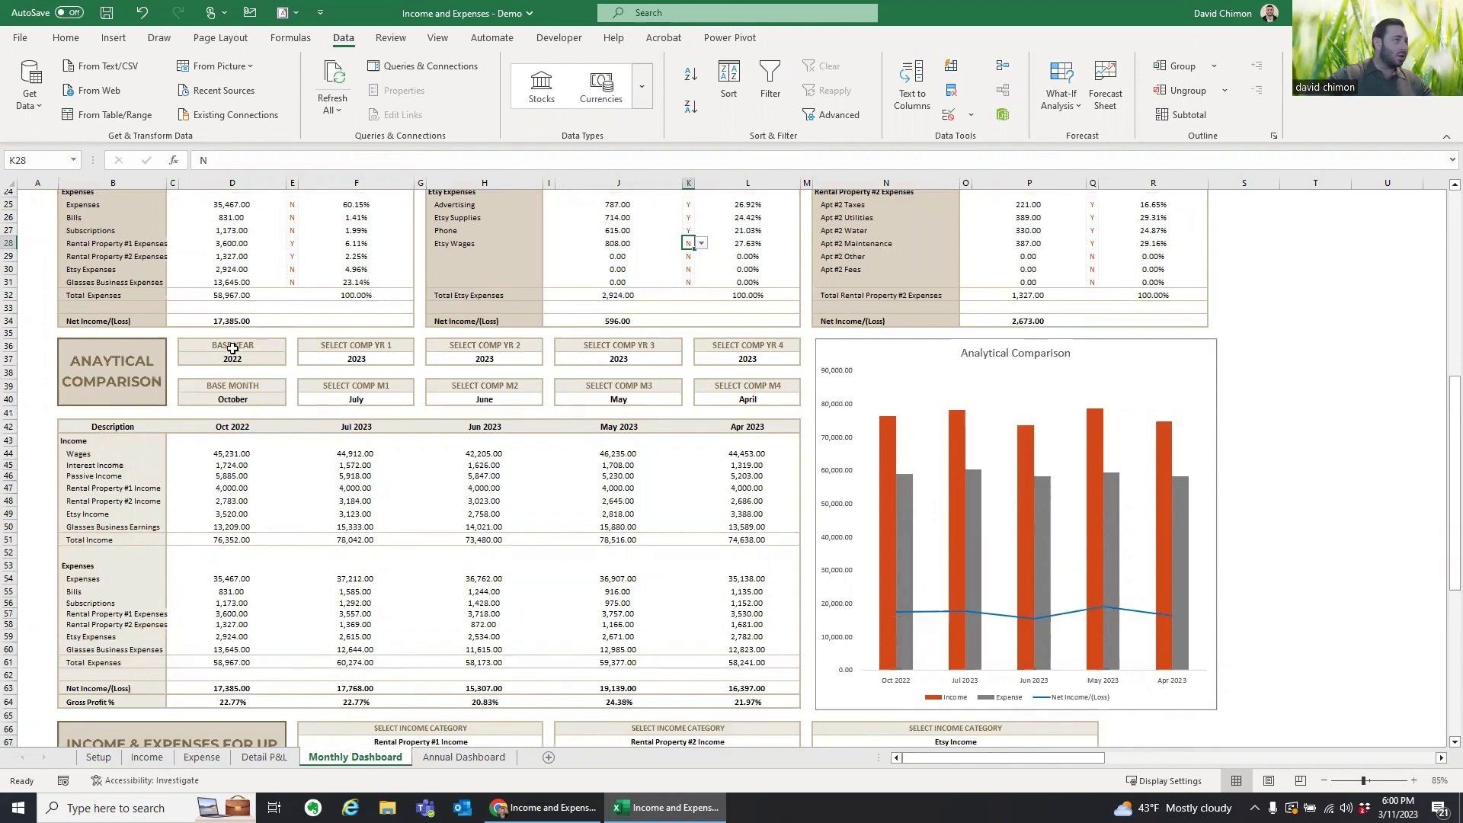
scroll(217, 578, "up", 7)
scroll(159, 358, "up", 1)
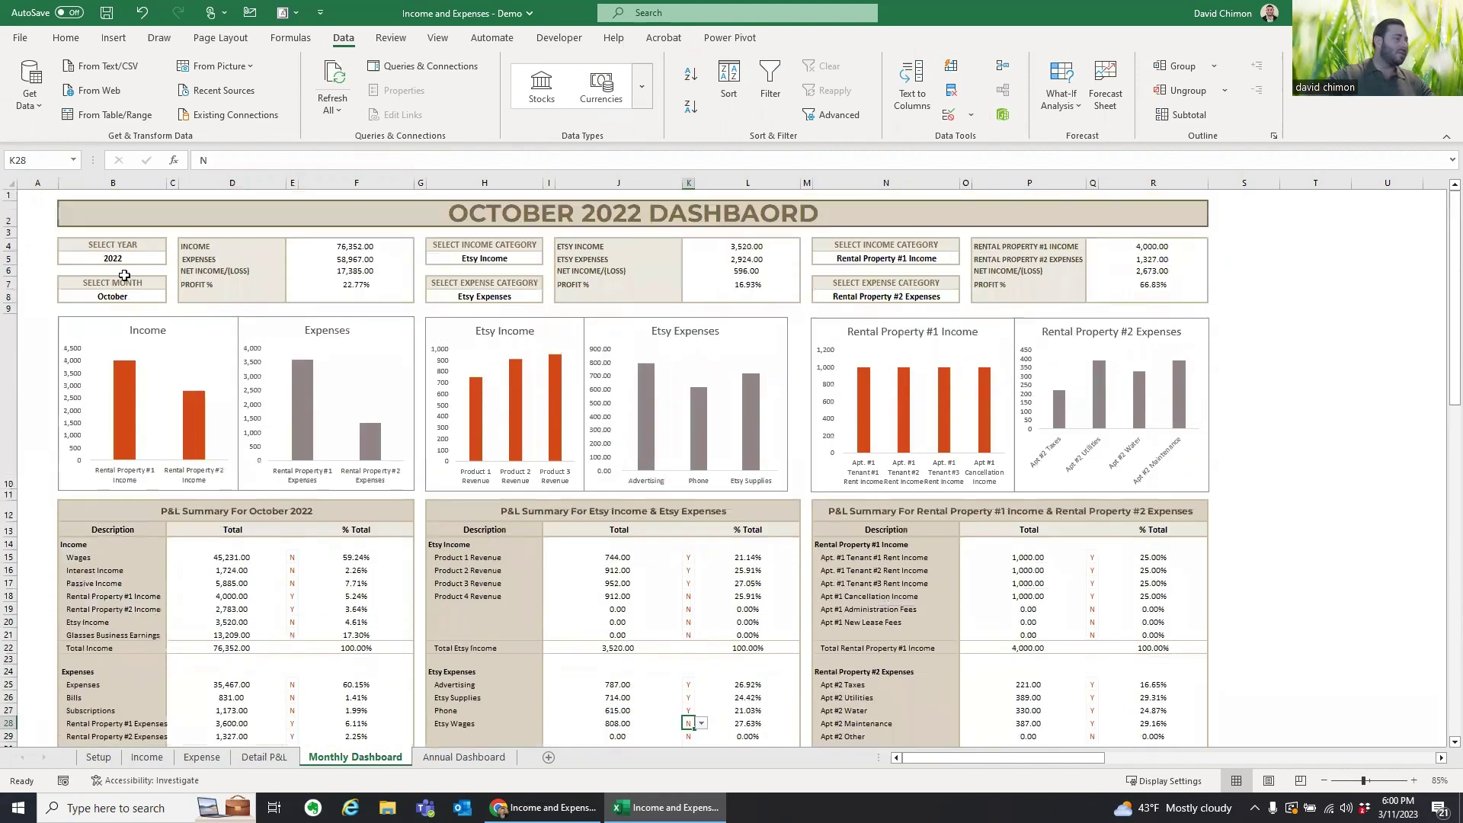
left_click(138, 258)
left_click(172, 260)
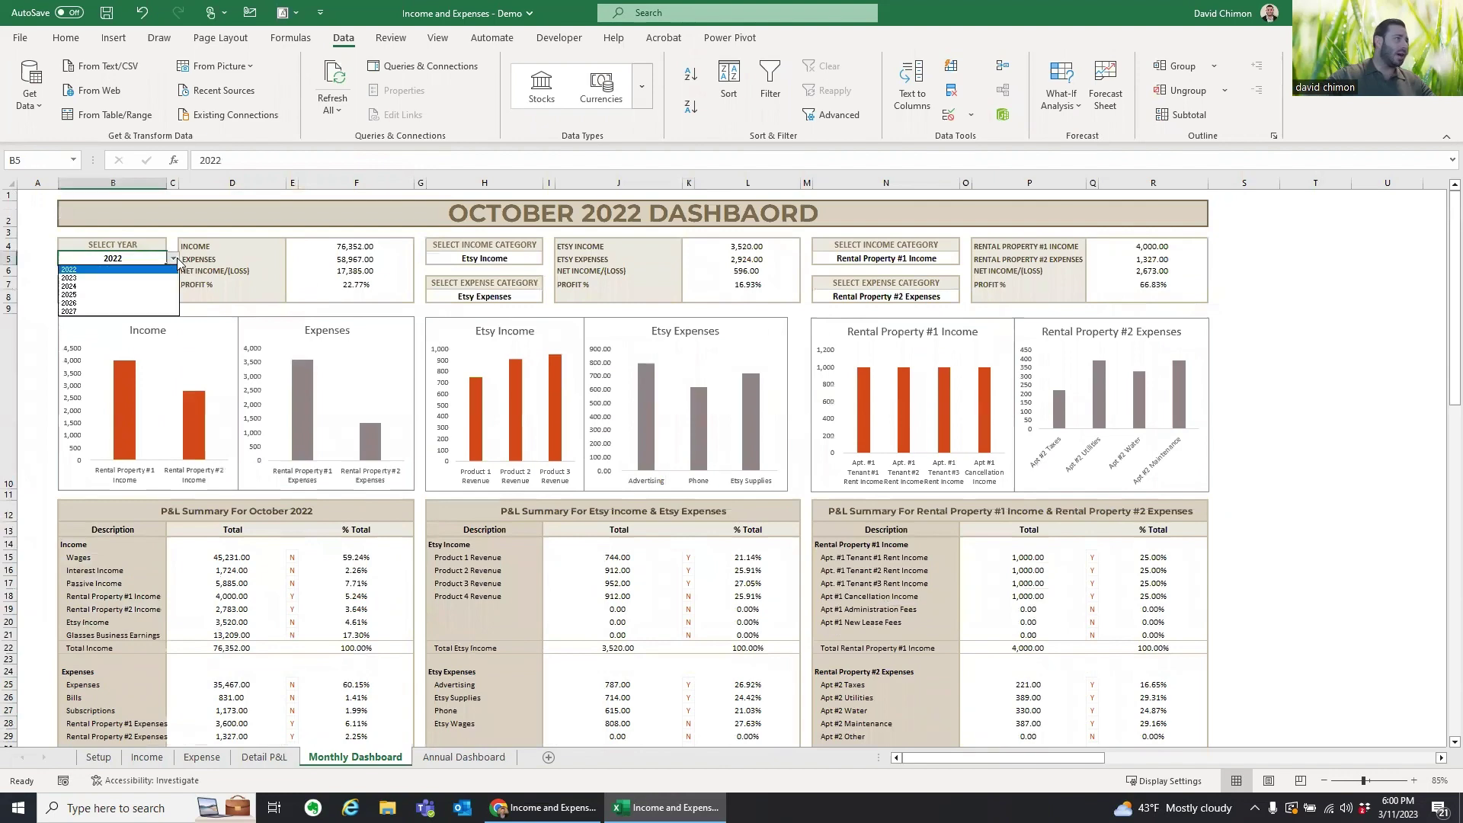
left_click(114, 283)
left_click(152, 295)
left_click(172, 297)
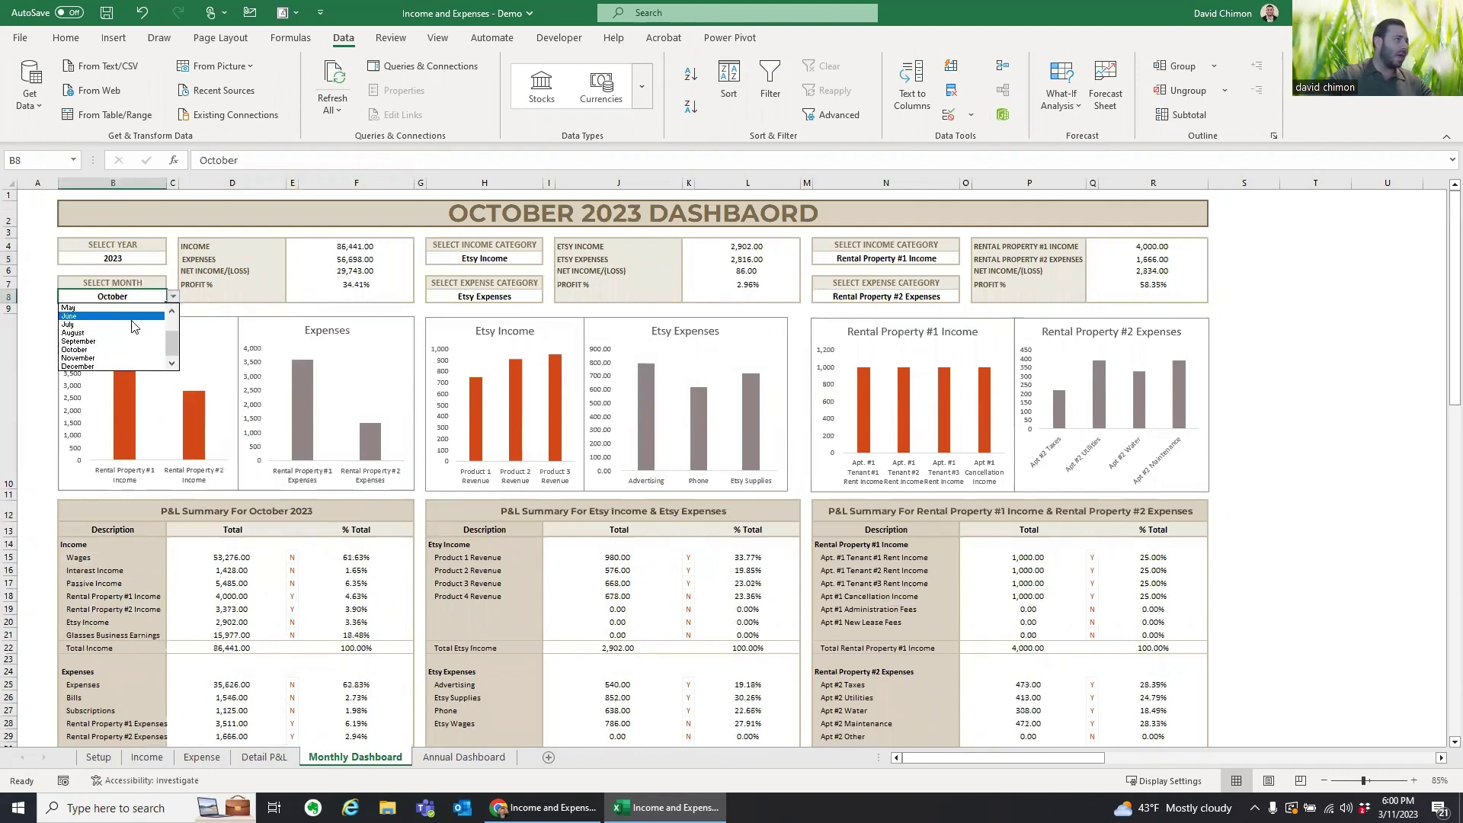
left_click(114, 327)
Step: Examine the Analytical Comparison's base year and month column and its income and expense categories
scroll(252, 557, "down", 4)
scroll(252, 557, "down", 3)
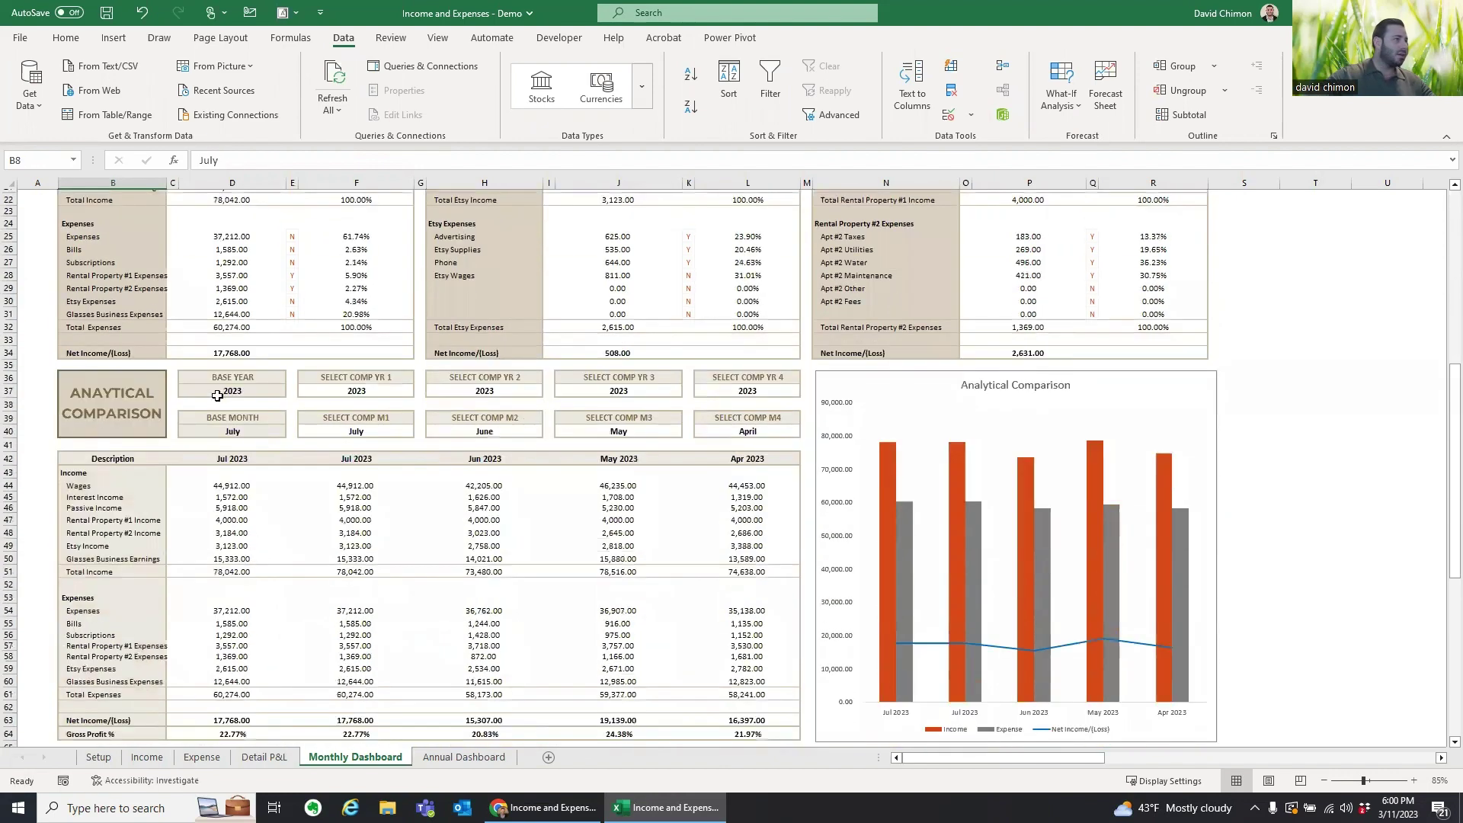
left_click_drag(238, 379, 220, 696)
scroll(220, 696, "down", 2)
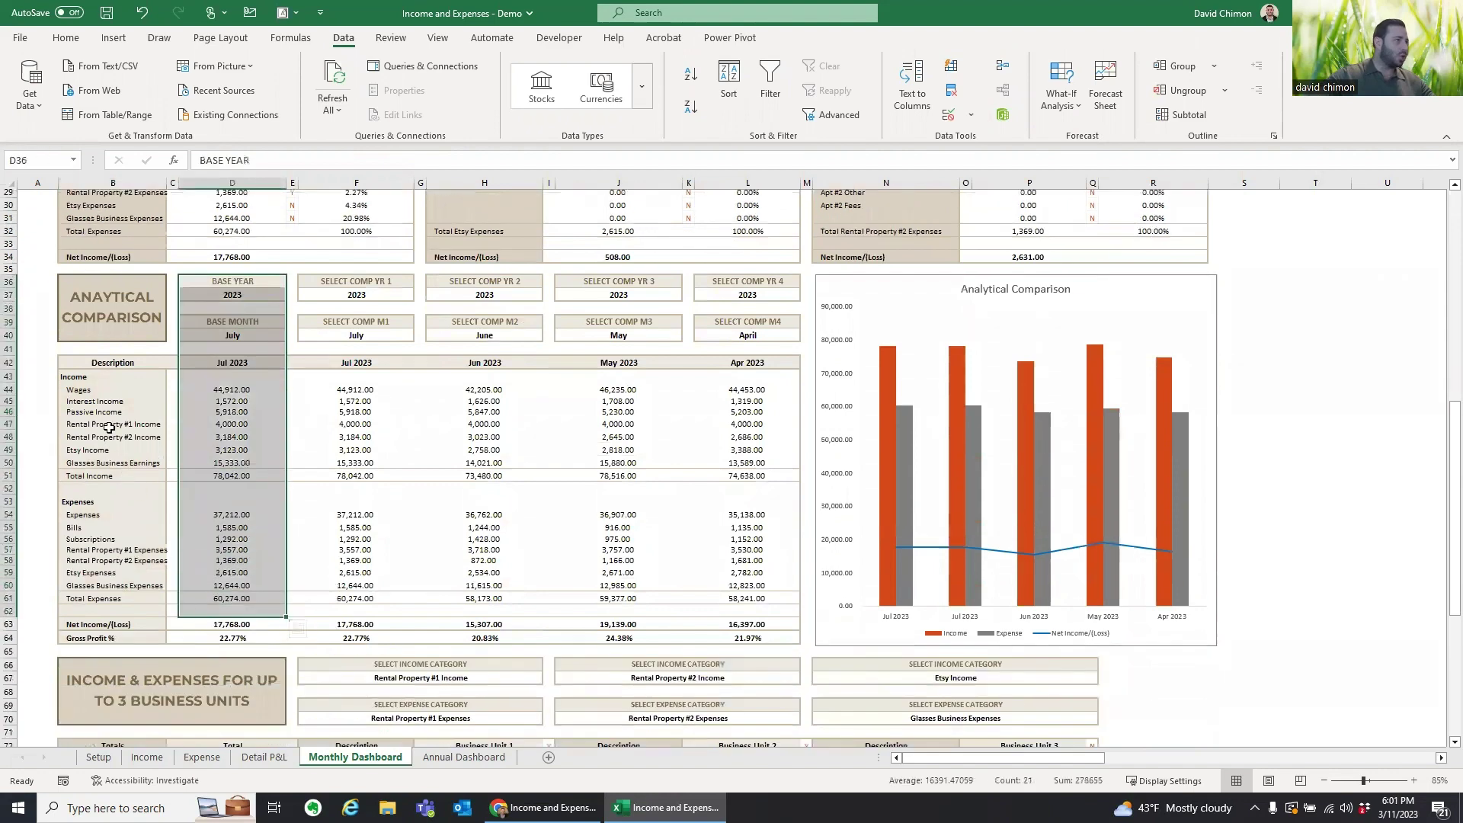
left_click_drag(111, 391, 114, 449)
left_click_drag(124, 509, 115, 585)
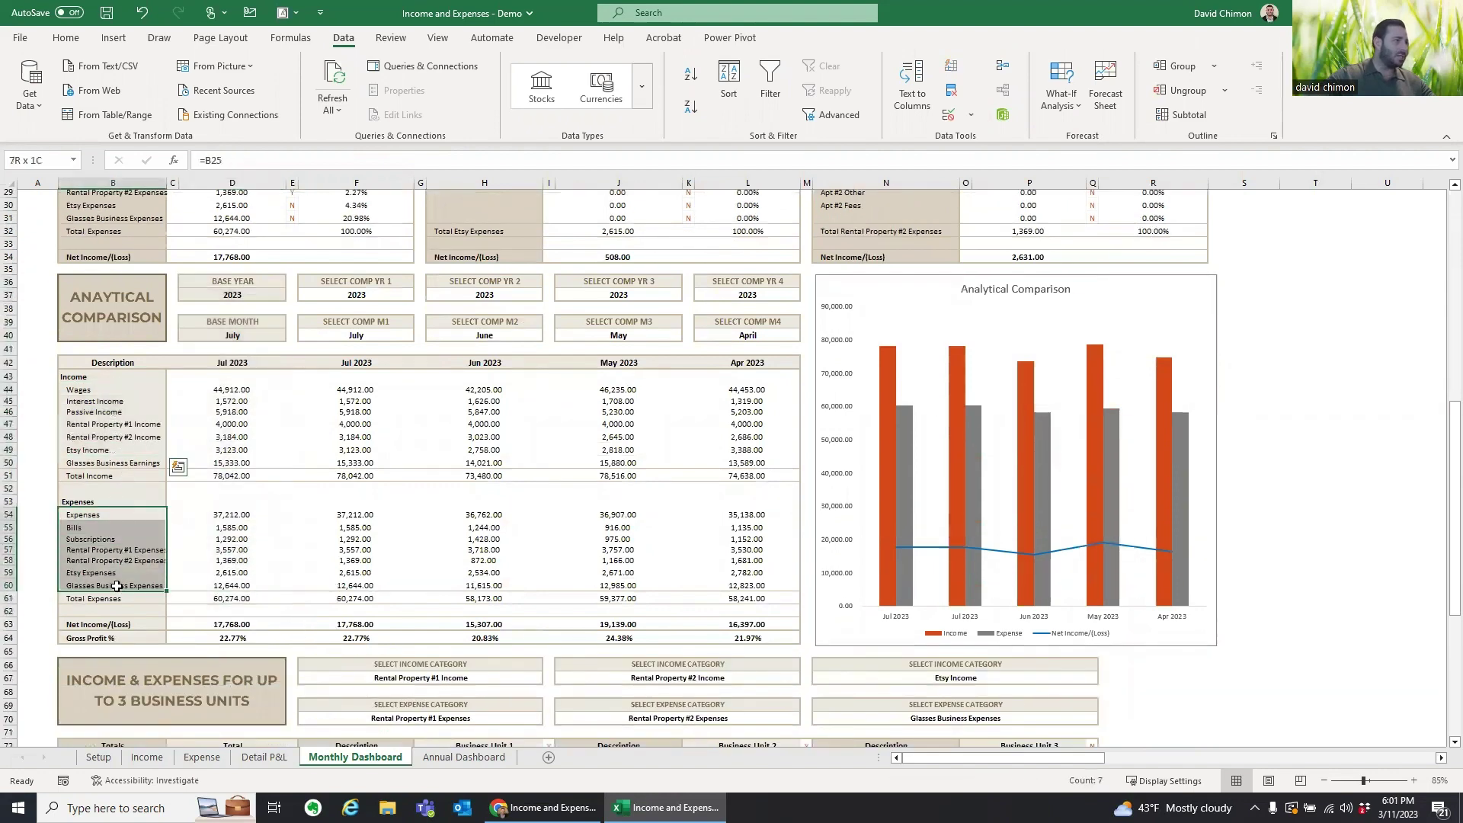
Step: Set the Analytical Comparison's first comparison month, Comp M1, to June
scroll(374, 328, "up", 1)
left_click(374, 327)
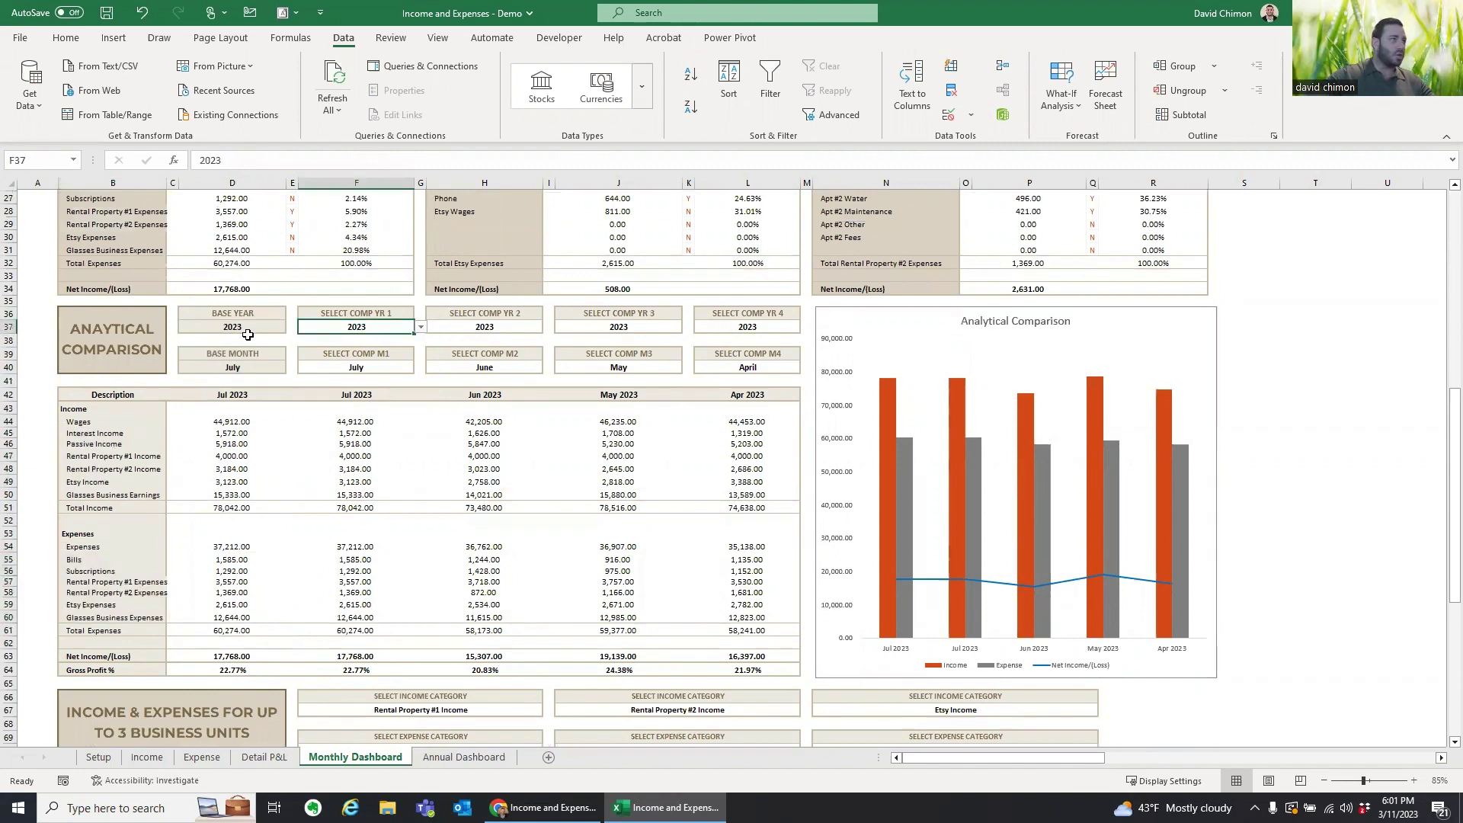
left_click(384, 363)
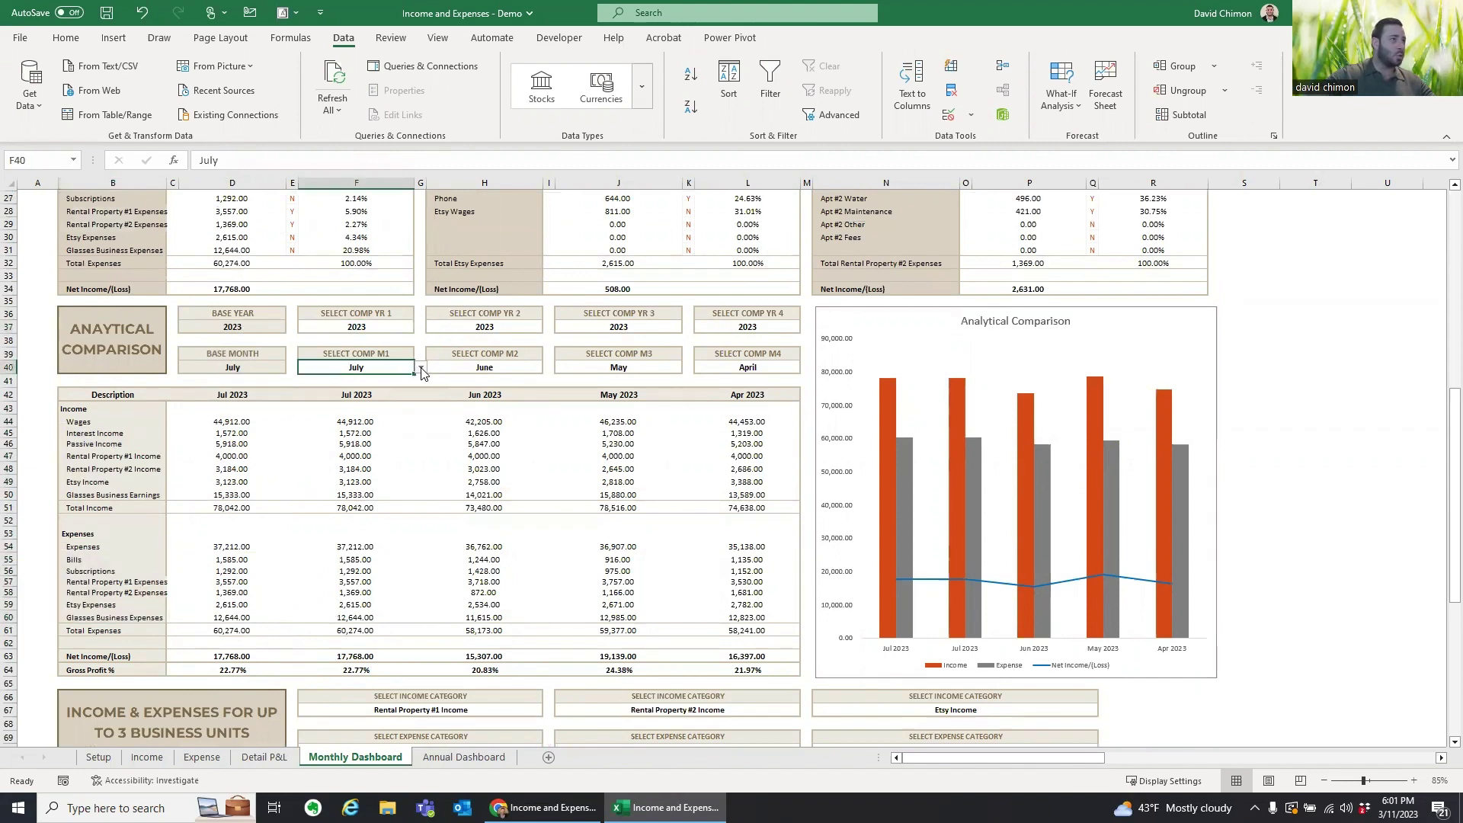
left_click(421, 368)
left_click(381, 391)
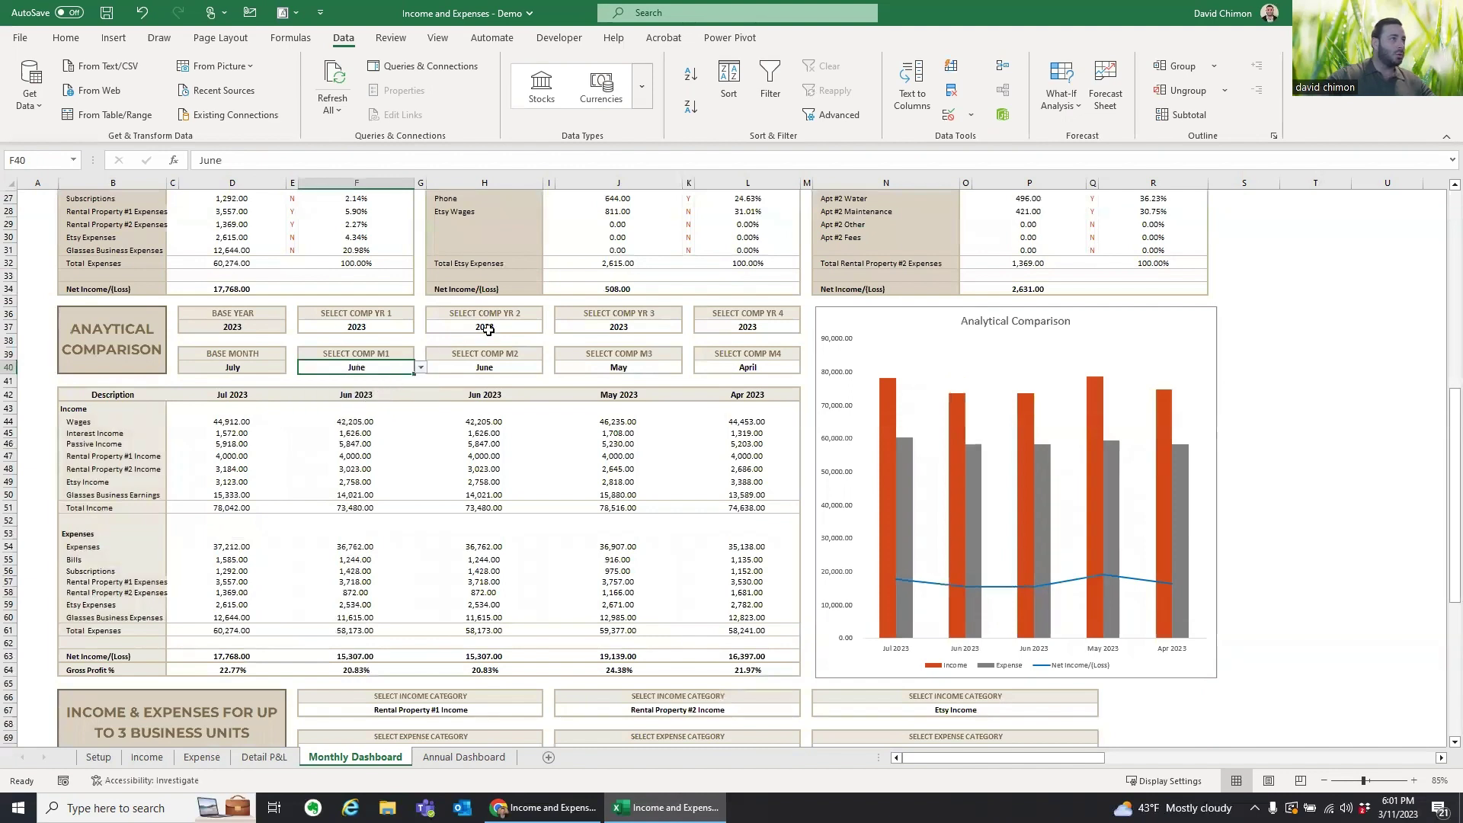
Step: Set the Analytical Comparison's Comp M2 to May and Comp M3 to April
left_click(488, 368)
left_click(550, 367)
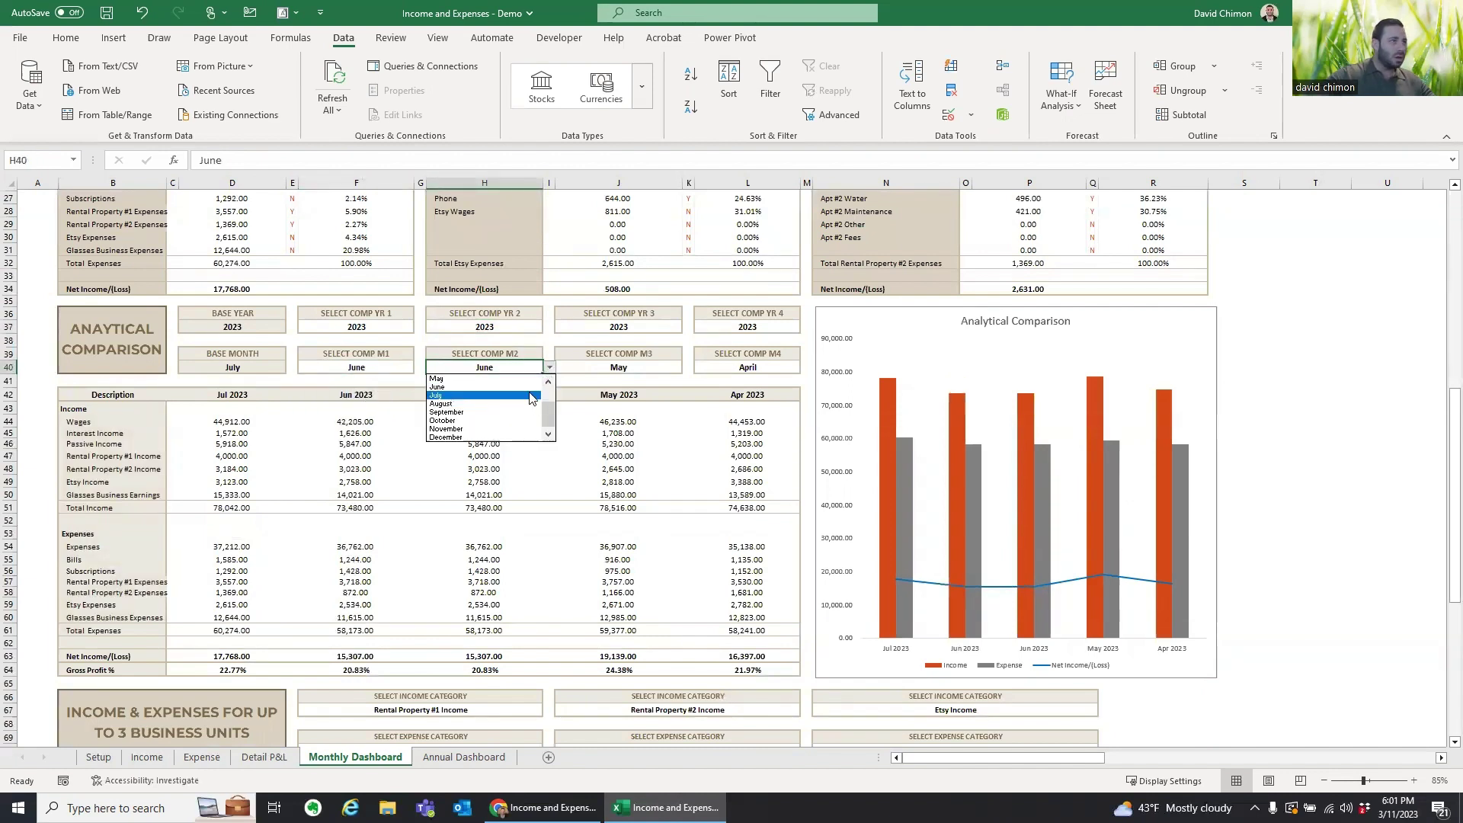
left_click(528, 379)
left_click(659, 365)
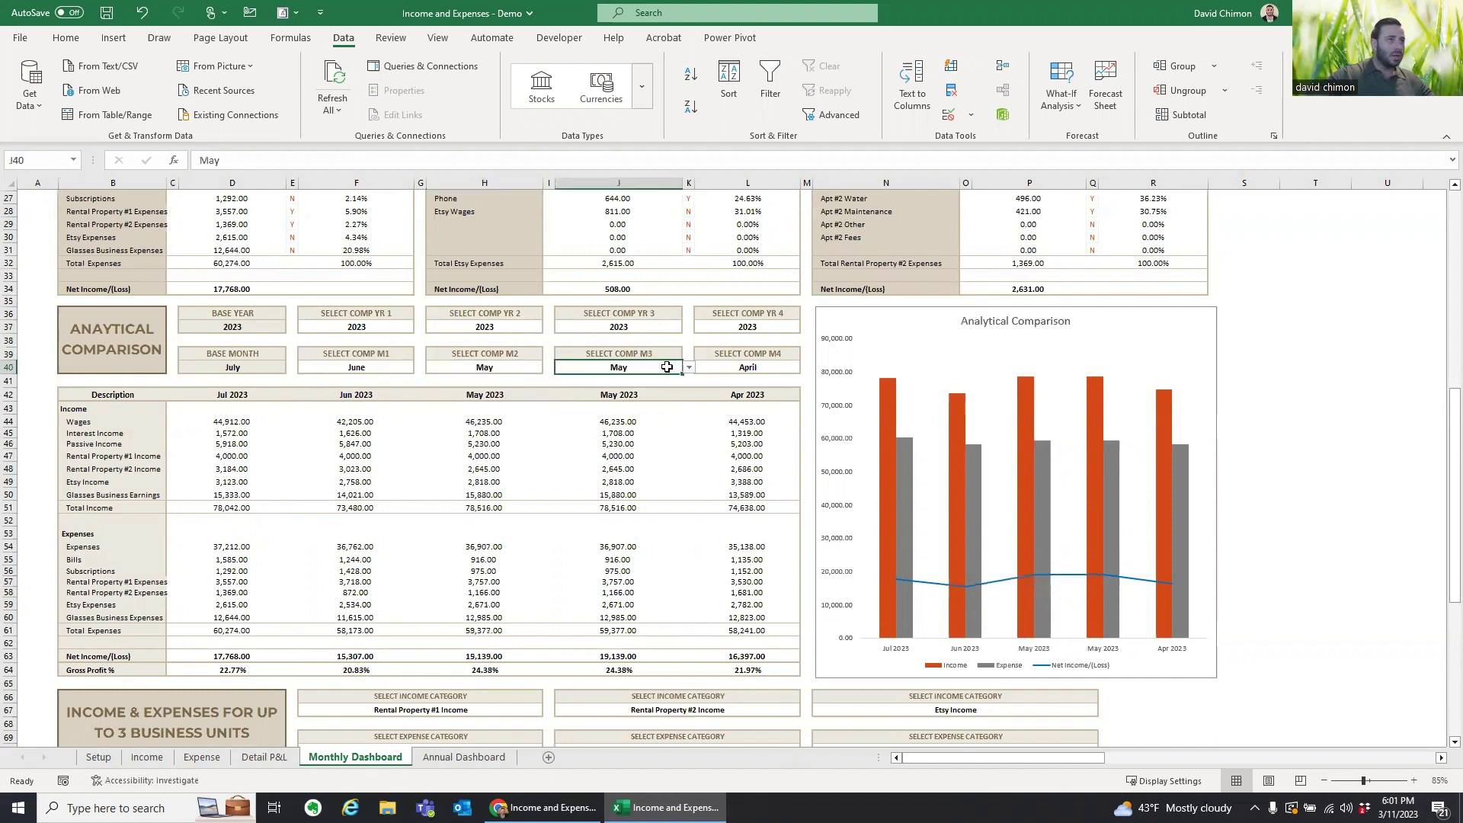
left_click(689, 368)
left_click(687, 382)
left_click(688, 381)
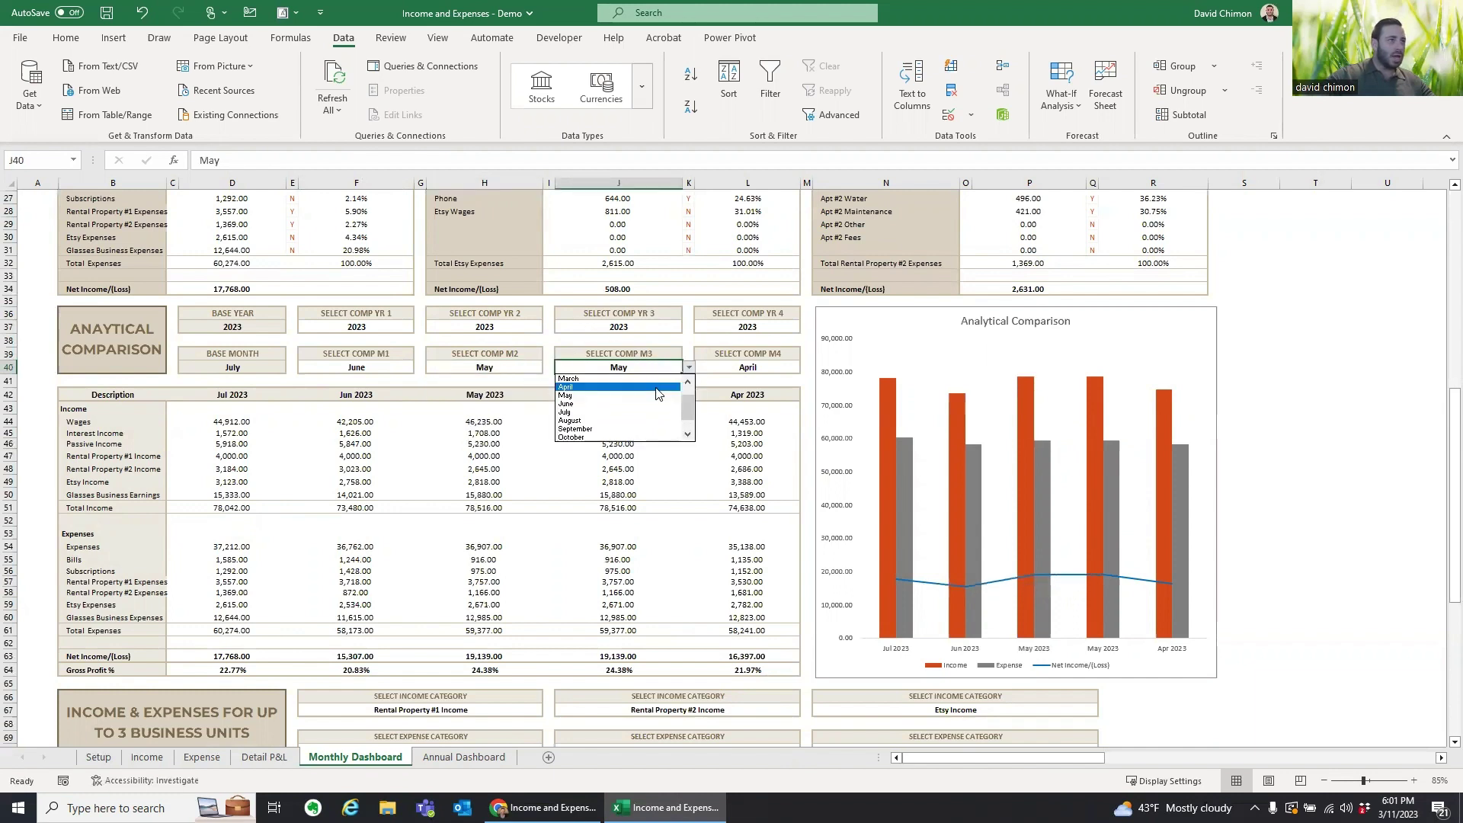
left_click(656, 388)
Step: Set the Analytical Comparison's fourth comparison month, Comp M4, to March
left_click(759, 370)
left_click(807, 368)
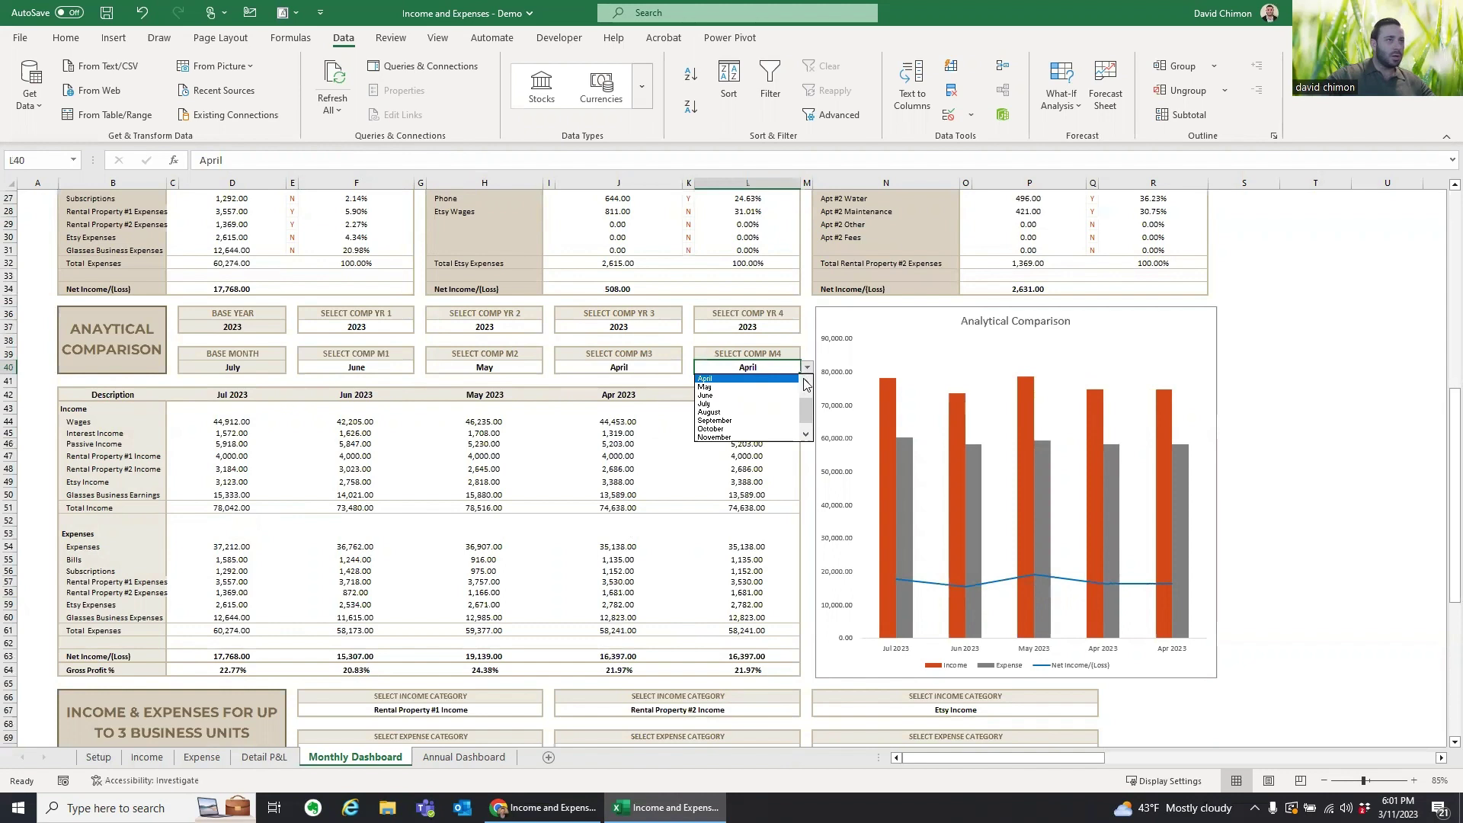
left_click(806, 382)
left_click(779, 379)
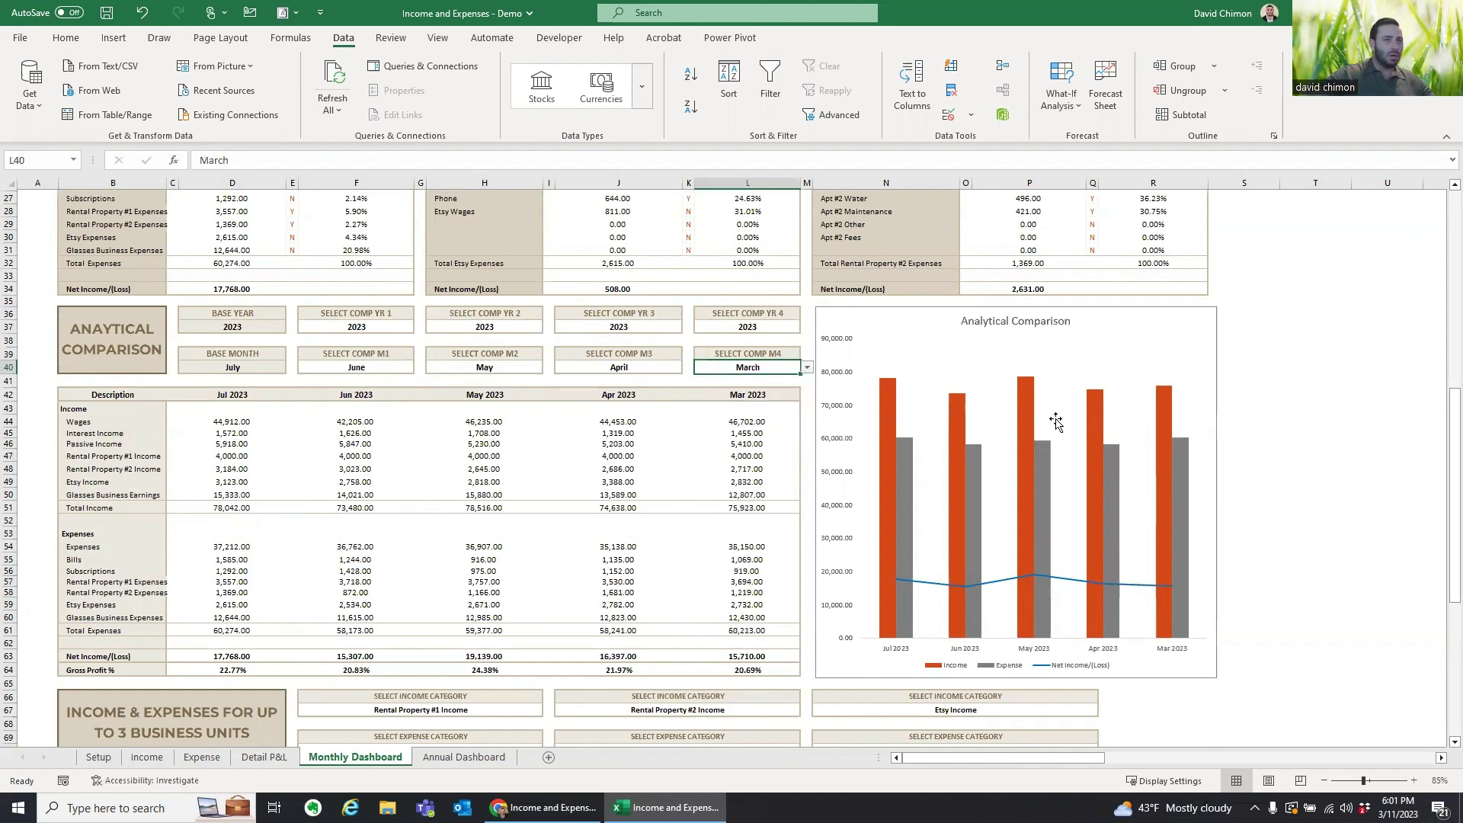
Step: Examine the Analytical Comparison's income and expense figures for July through March 2023 alongside its chart
left_click_drag(228, 421, 792, 619)
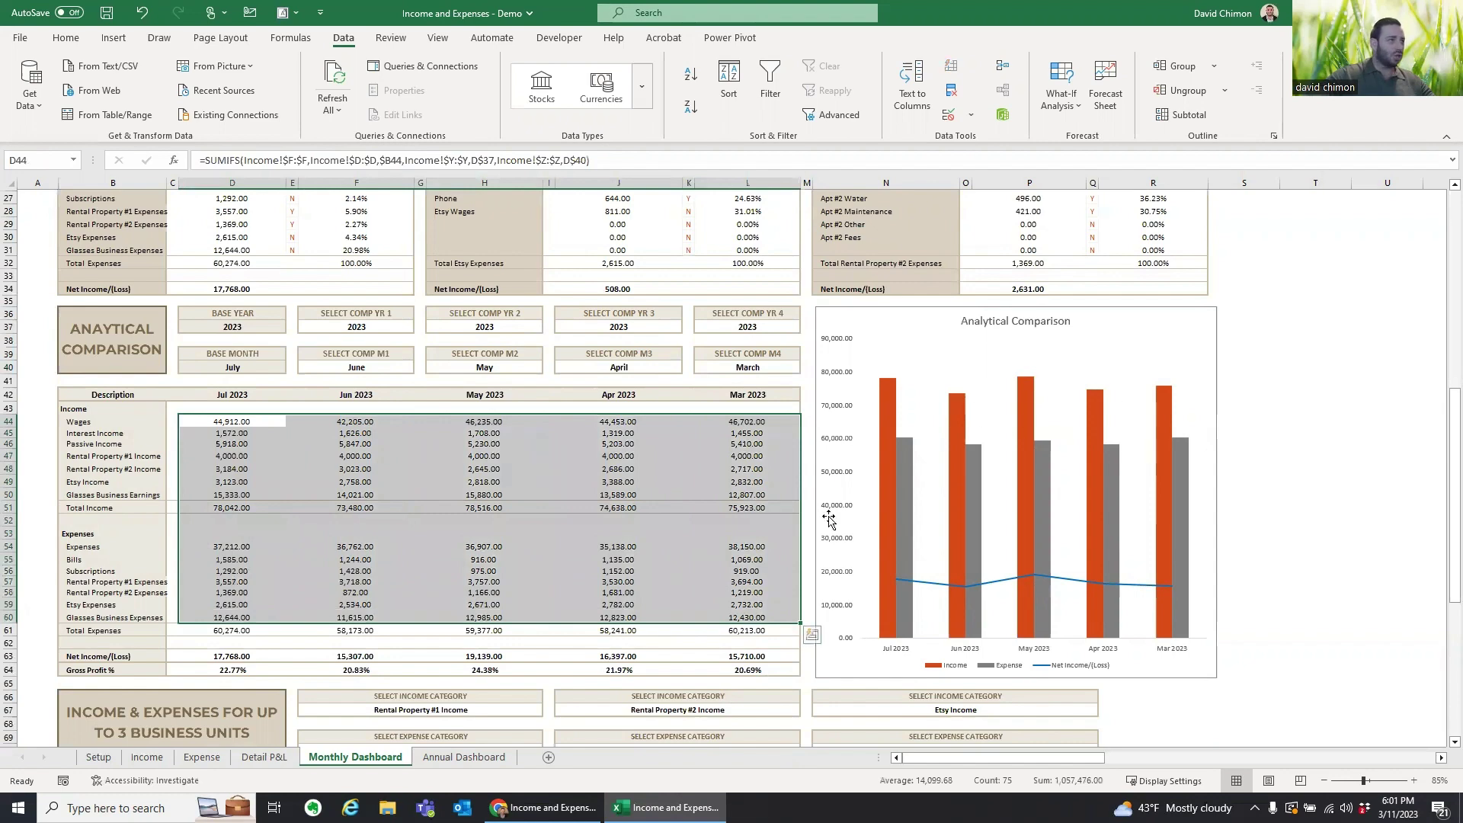
scroll(810, 513, "down", 1)
scroll(718, 512, "up", 1)
scroll(692, 529, "up", 1)
scroll(579, 518, "down", 1)
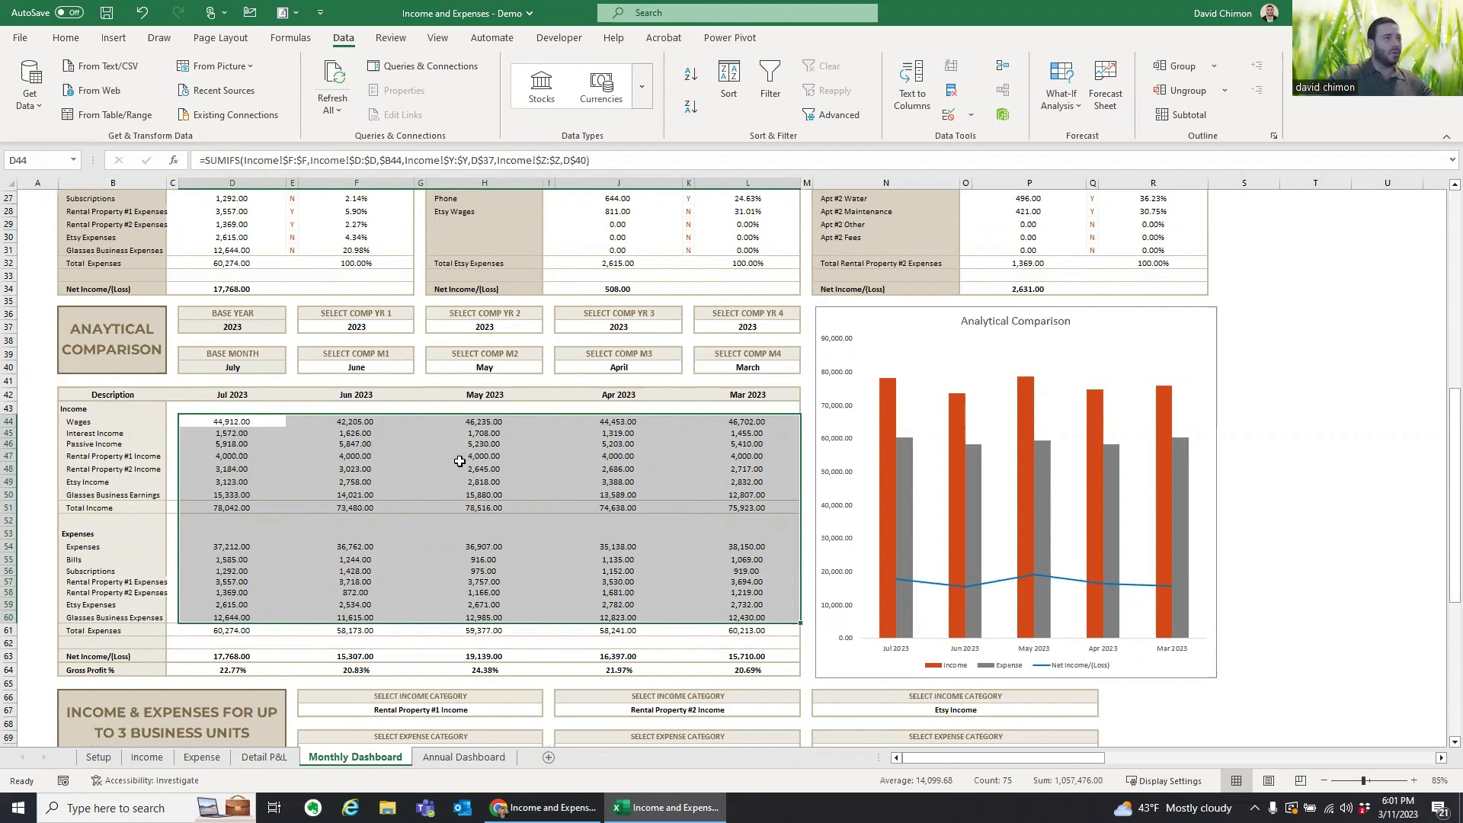
Step: Examine the category selectors in the section for up to 3 business units and the figures for Business Unit 1
scroll(507, 462, "down", 3)
scroll(494, 468, "down", 4)
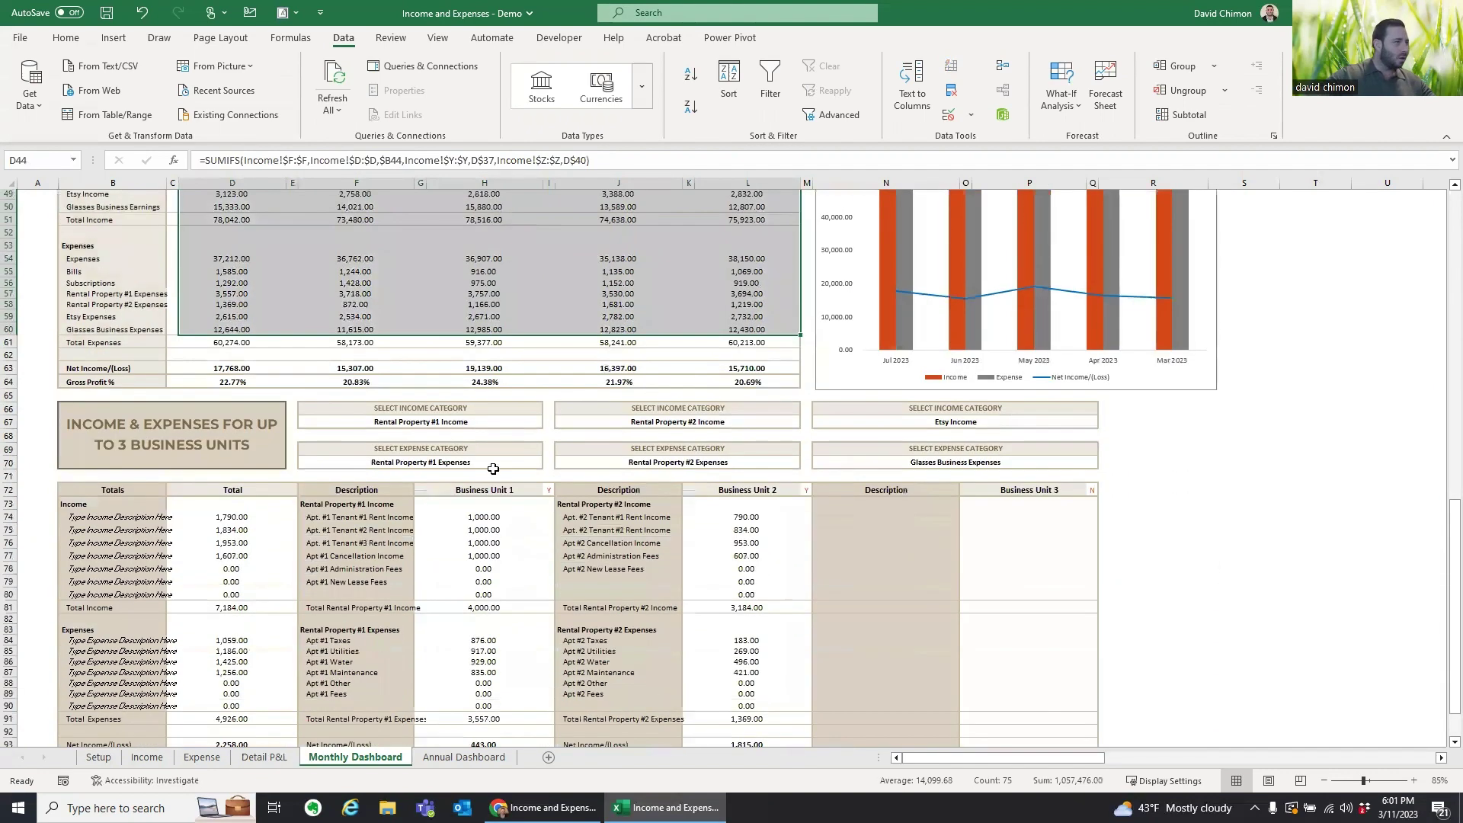
scroll(493, 469, "down", 2)
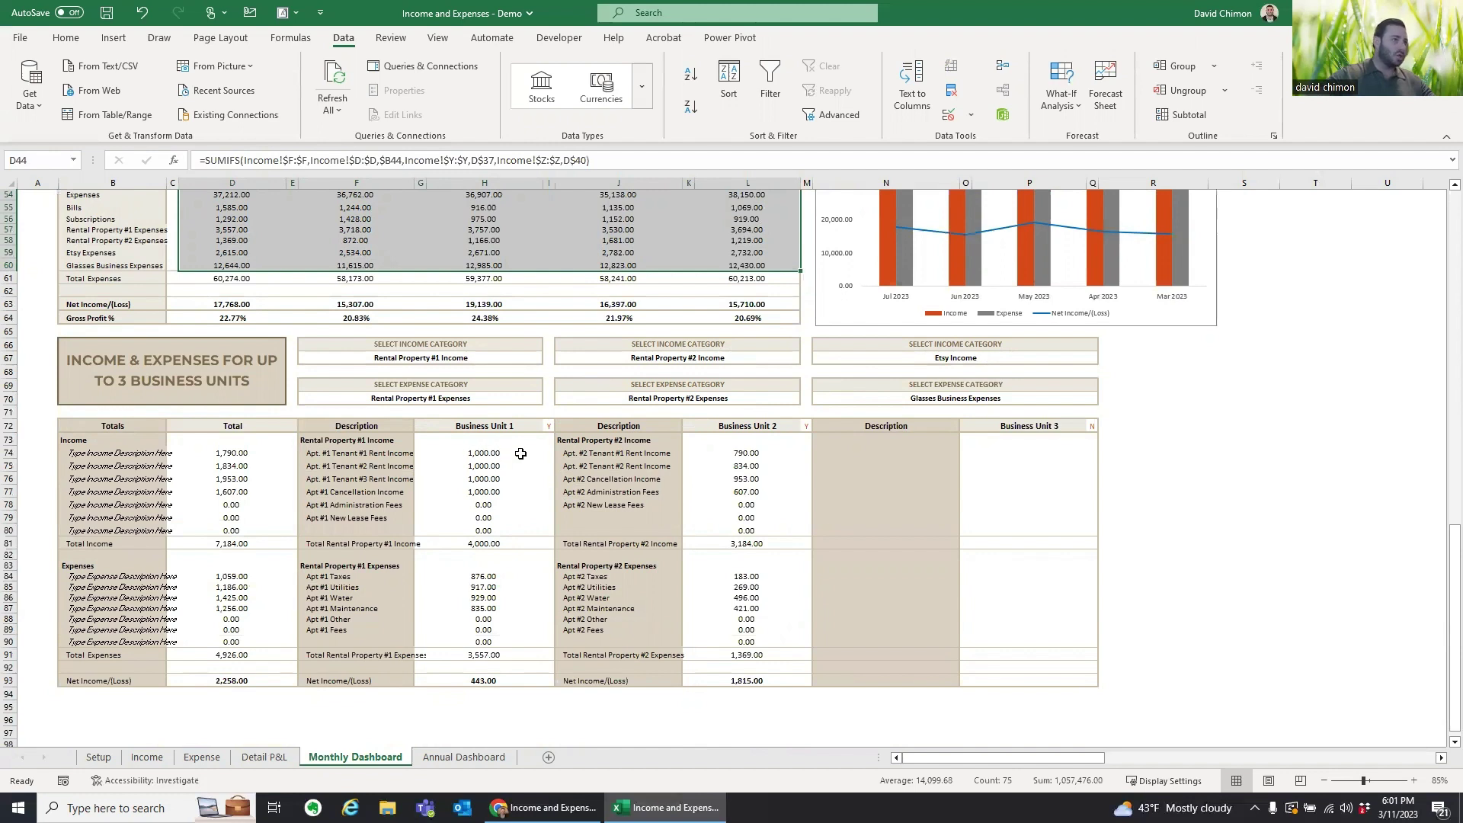
scroll(807, 458, "down", 1)
left_click(445, 328)
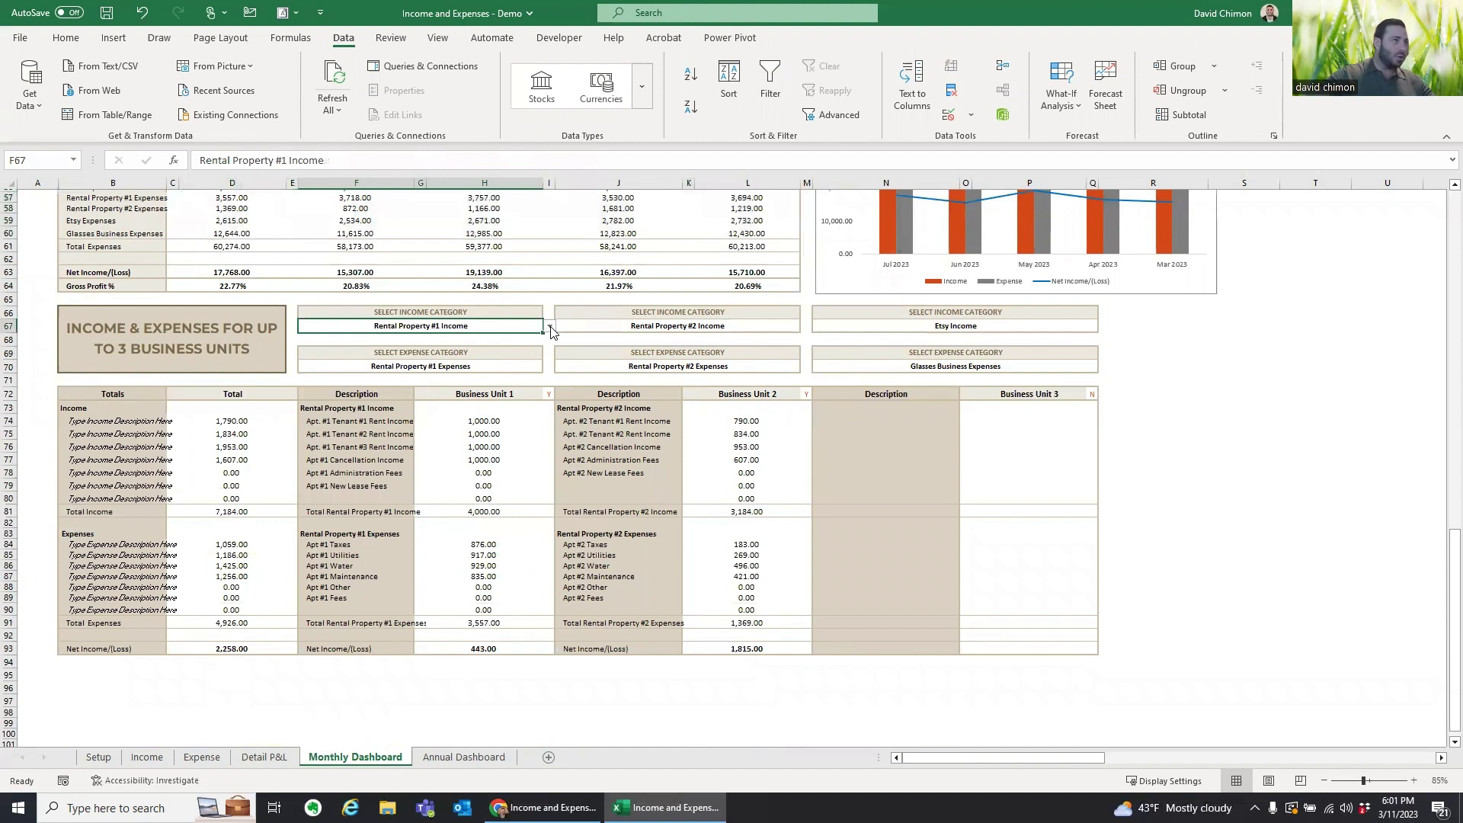
left_click(514, 368)
left_click_drag(480, 422, 488, 579)
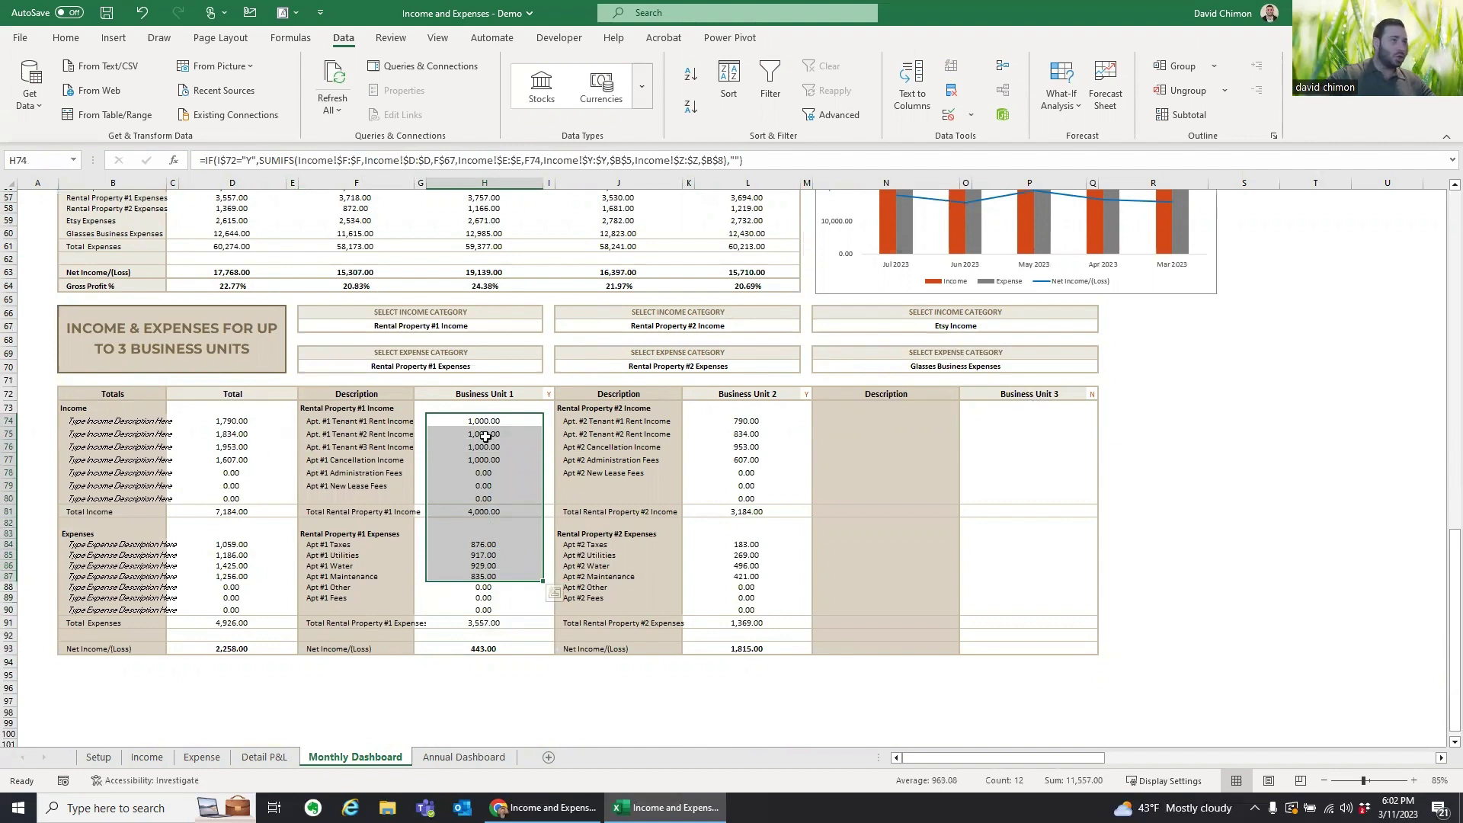
Step: Include Business Unit 3 by setting its flag to Y, and check its selected income and expense categories
left_click(1094, 394)
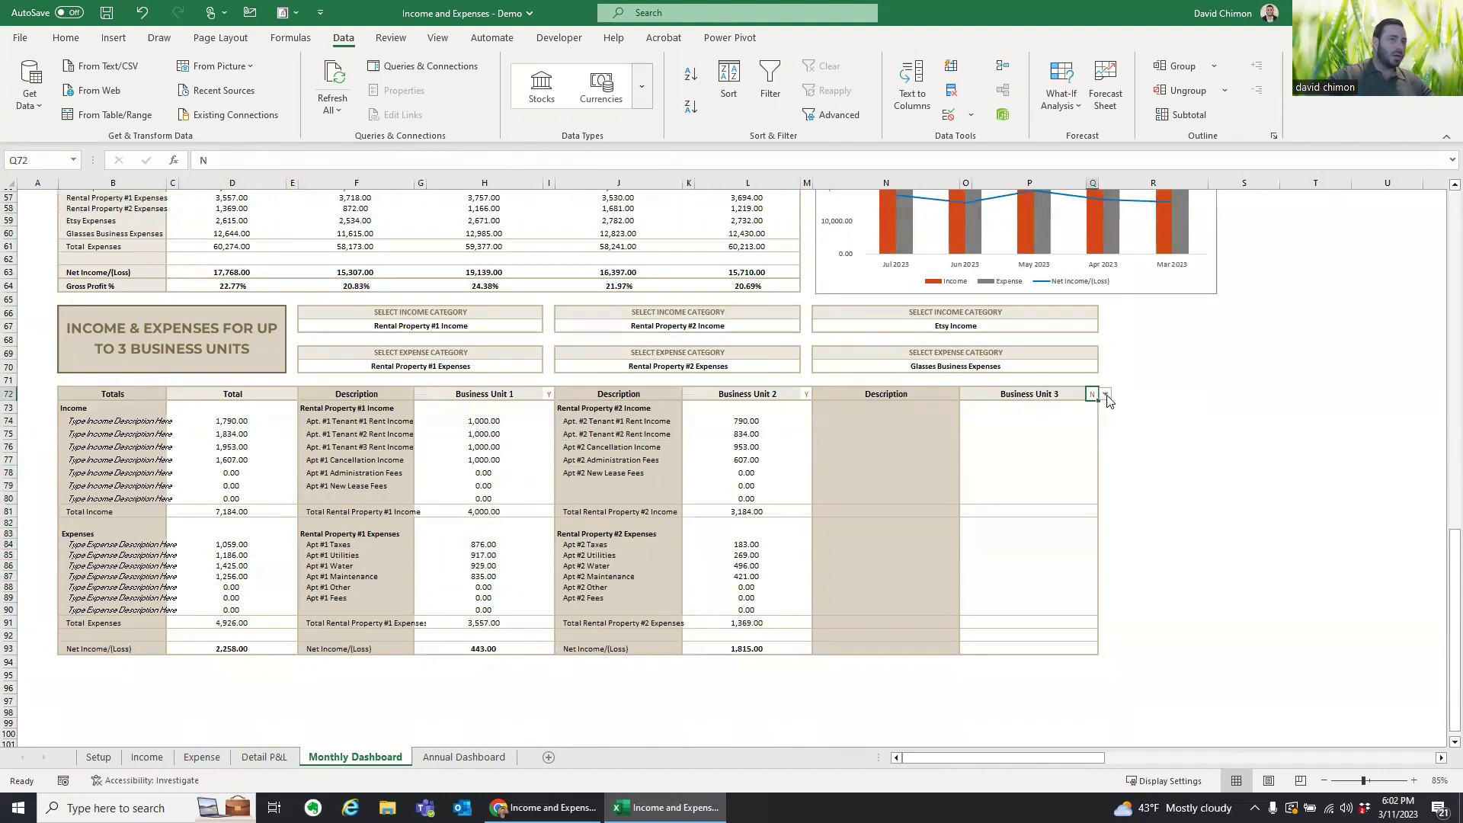
left_click(1106, 394)
left_click(1088, 404)
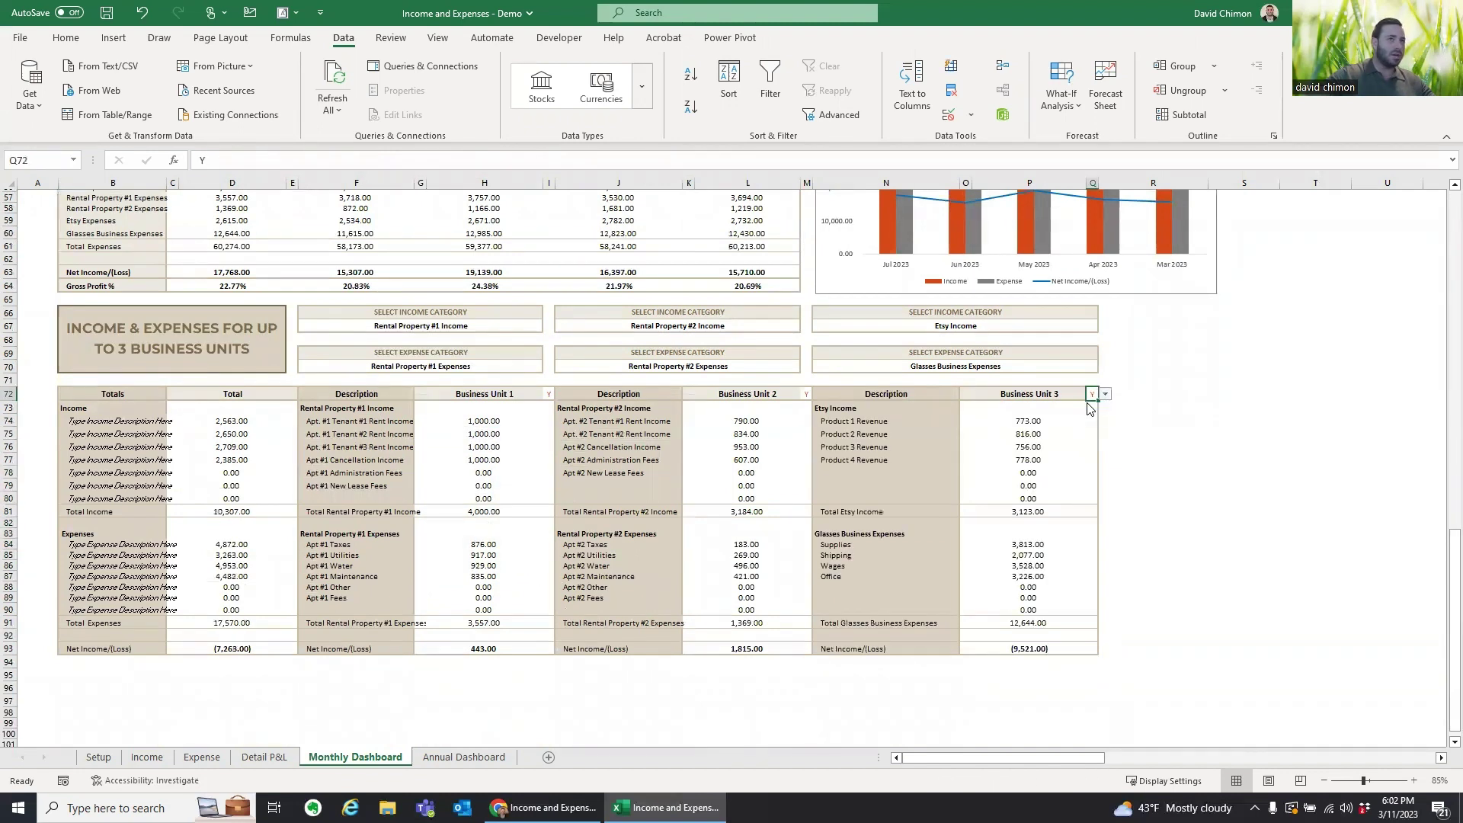
left_click(999, 330)
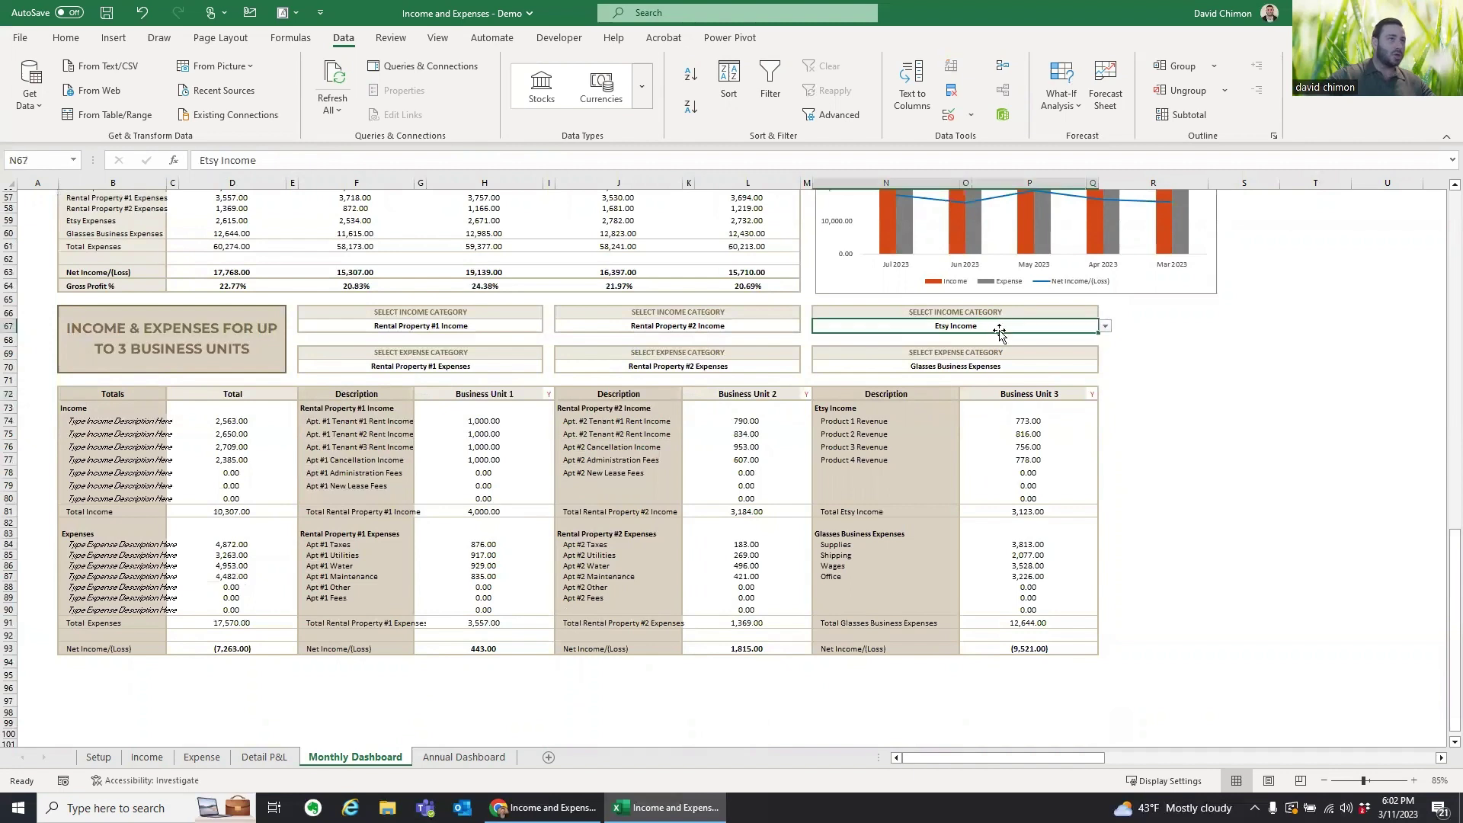
left_click(991, 369)
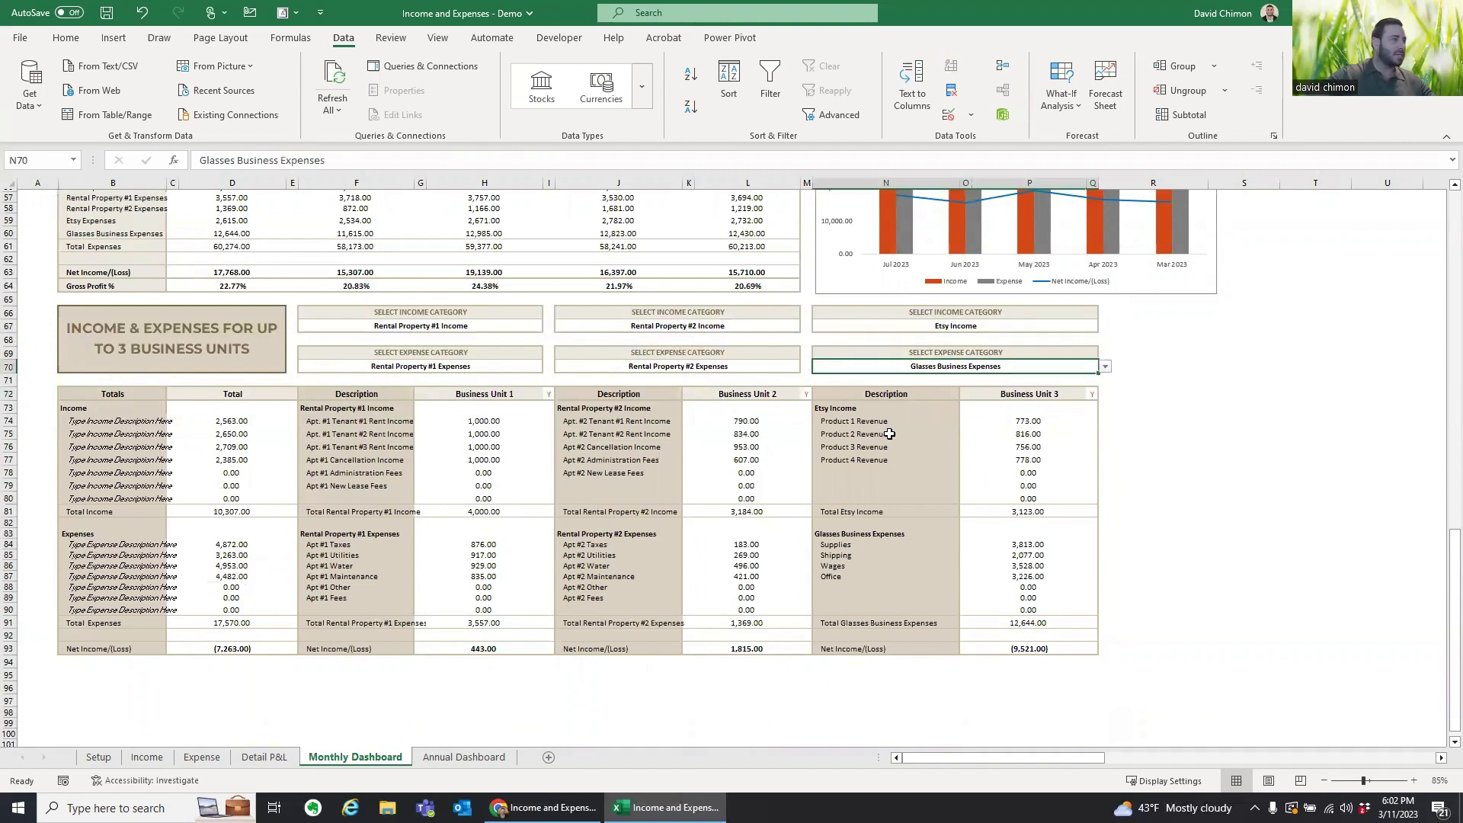
Step: Examine the placeholder descriptions in the Totals column and the category headings of the first two business units
left_click_drag(107, 423, 115, 610)
left_click(233, 576)
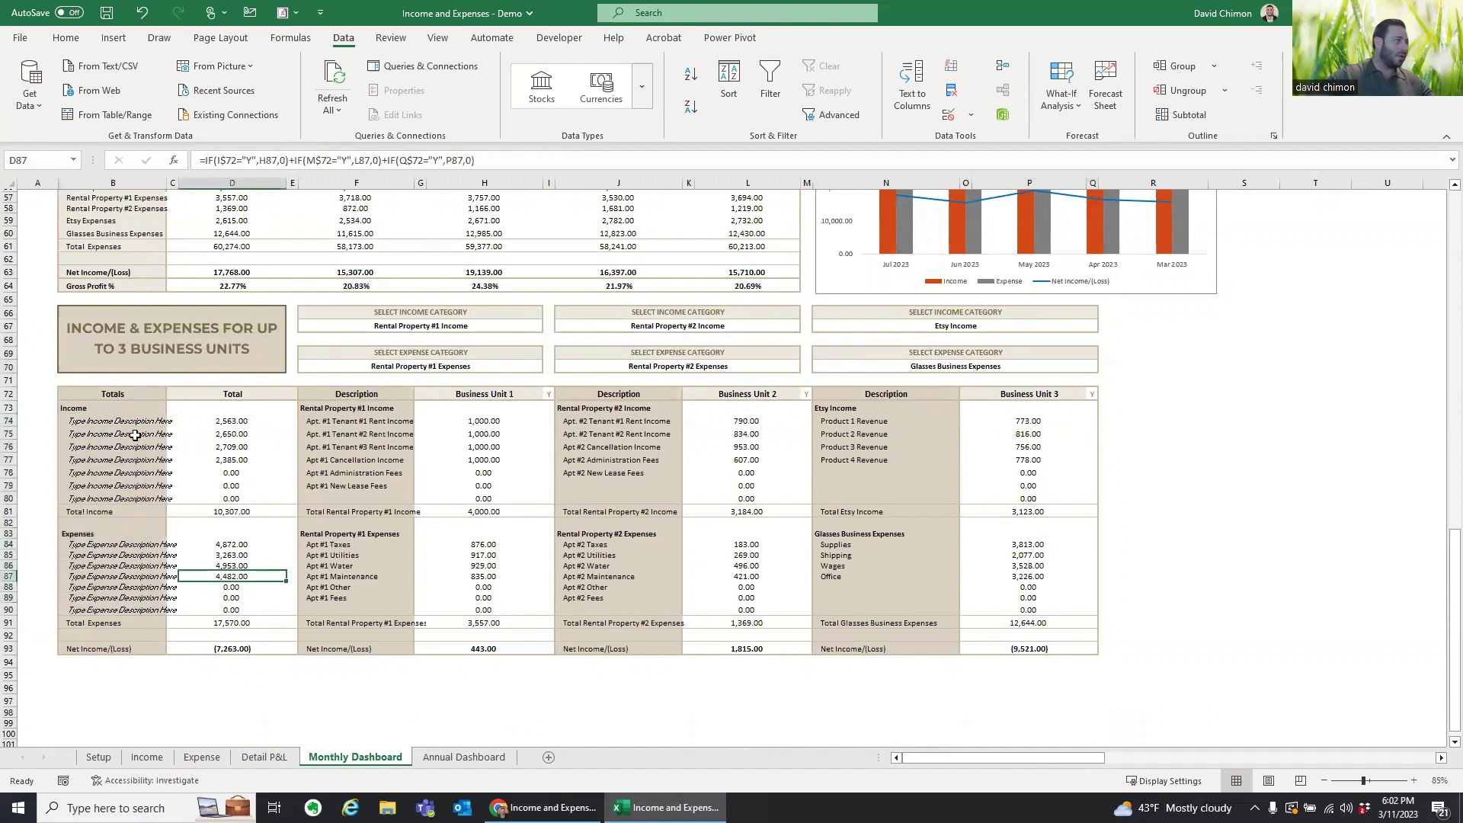
left_click(115, 421)
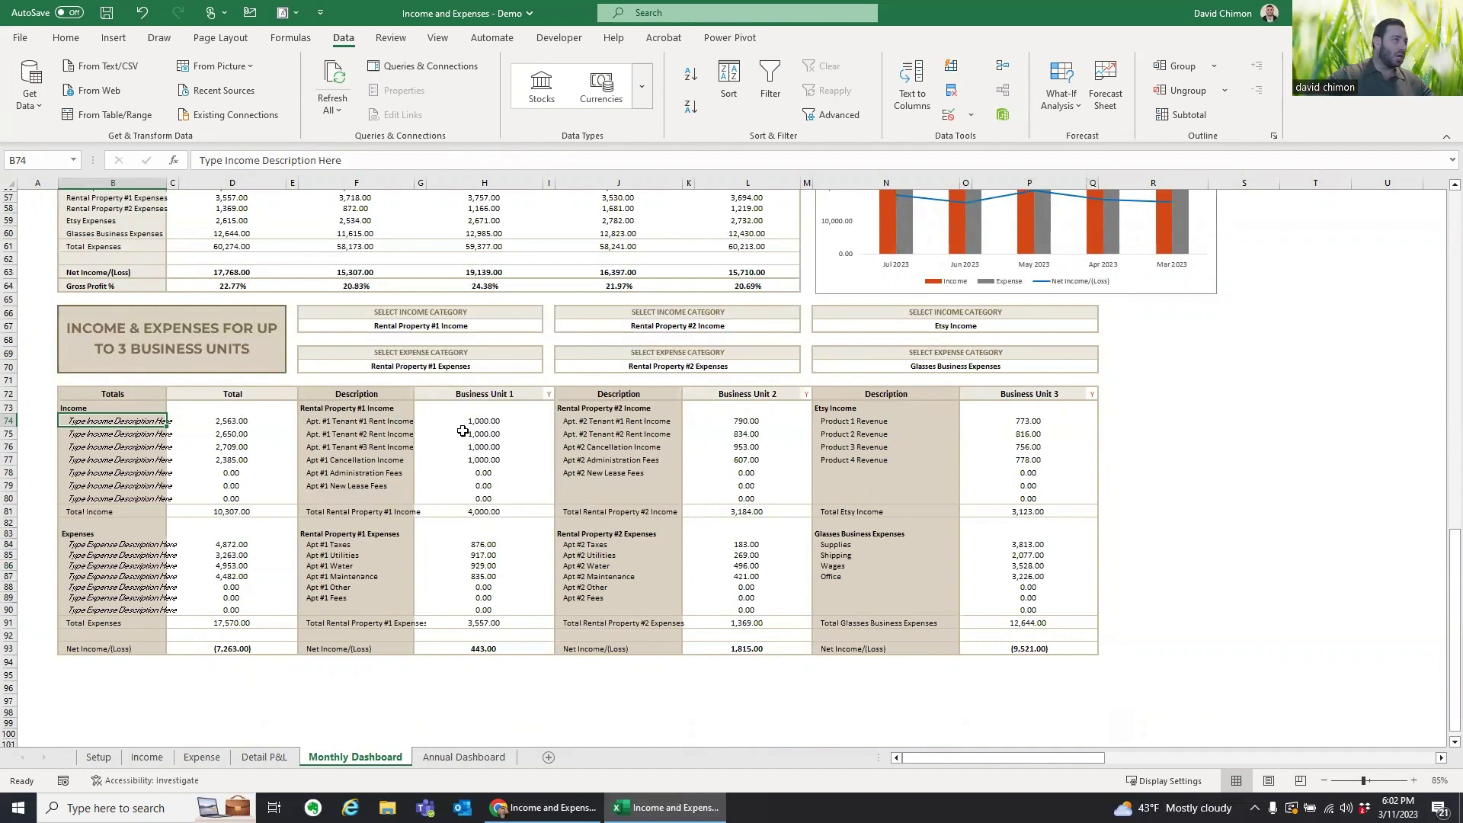
left_click(377, 407)
left_click(620, 407)
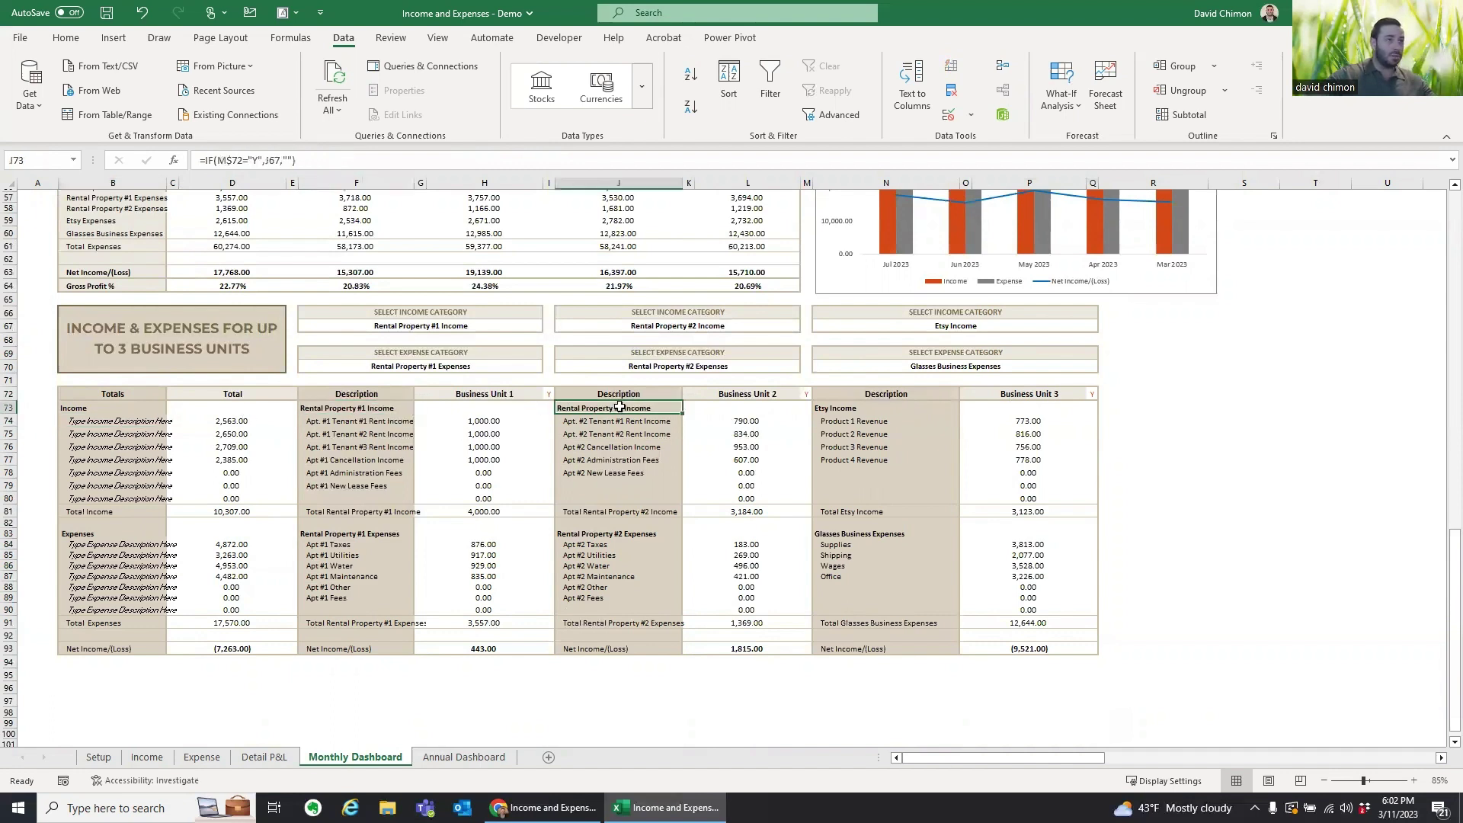
Step: Exclude Business Unit 3 from the totals by setting its flag to N
left_click(1092, 395)
left_click(1104, 395)
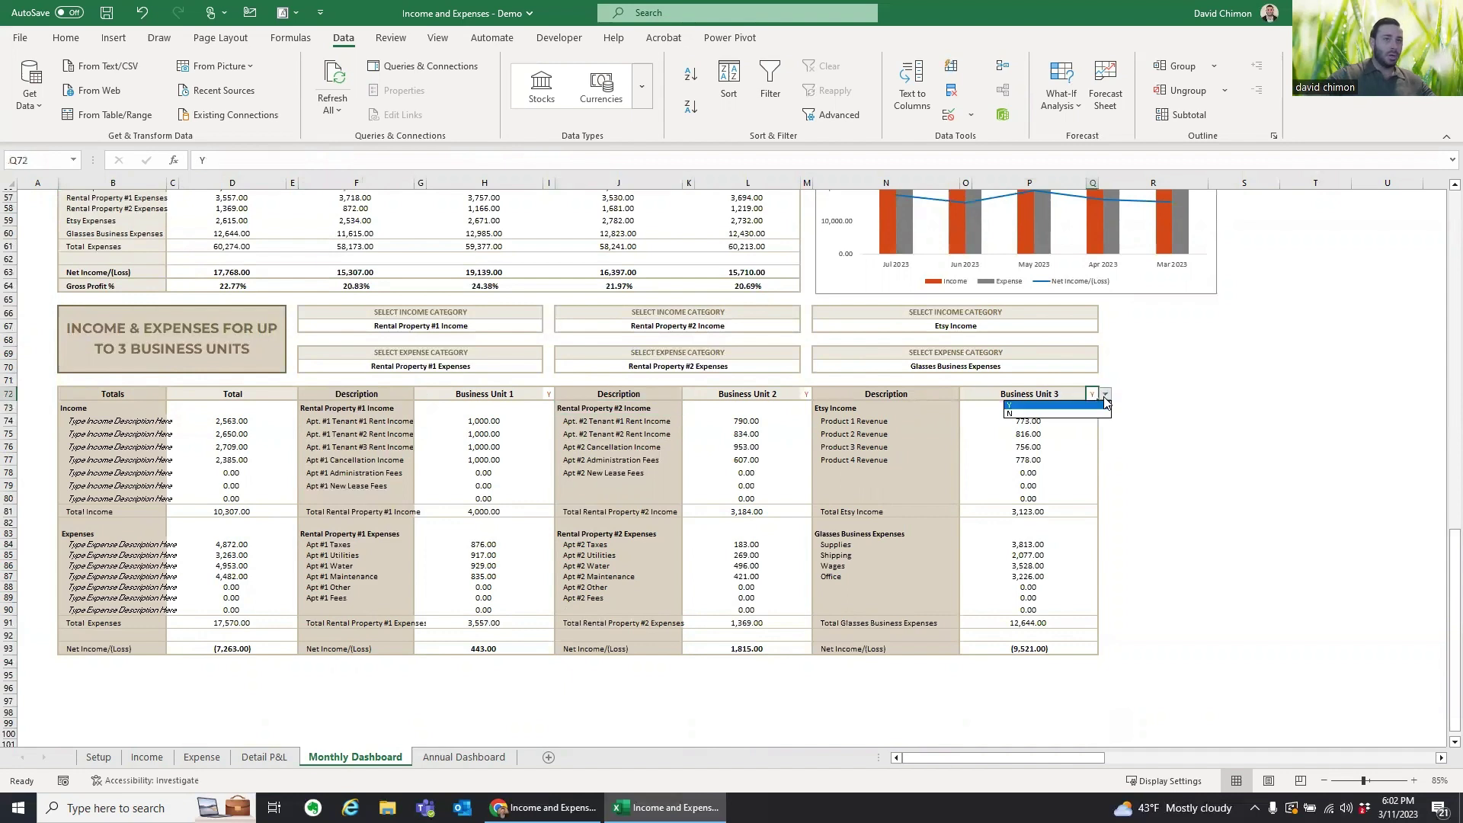
left_click(1083, 413)
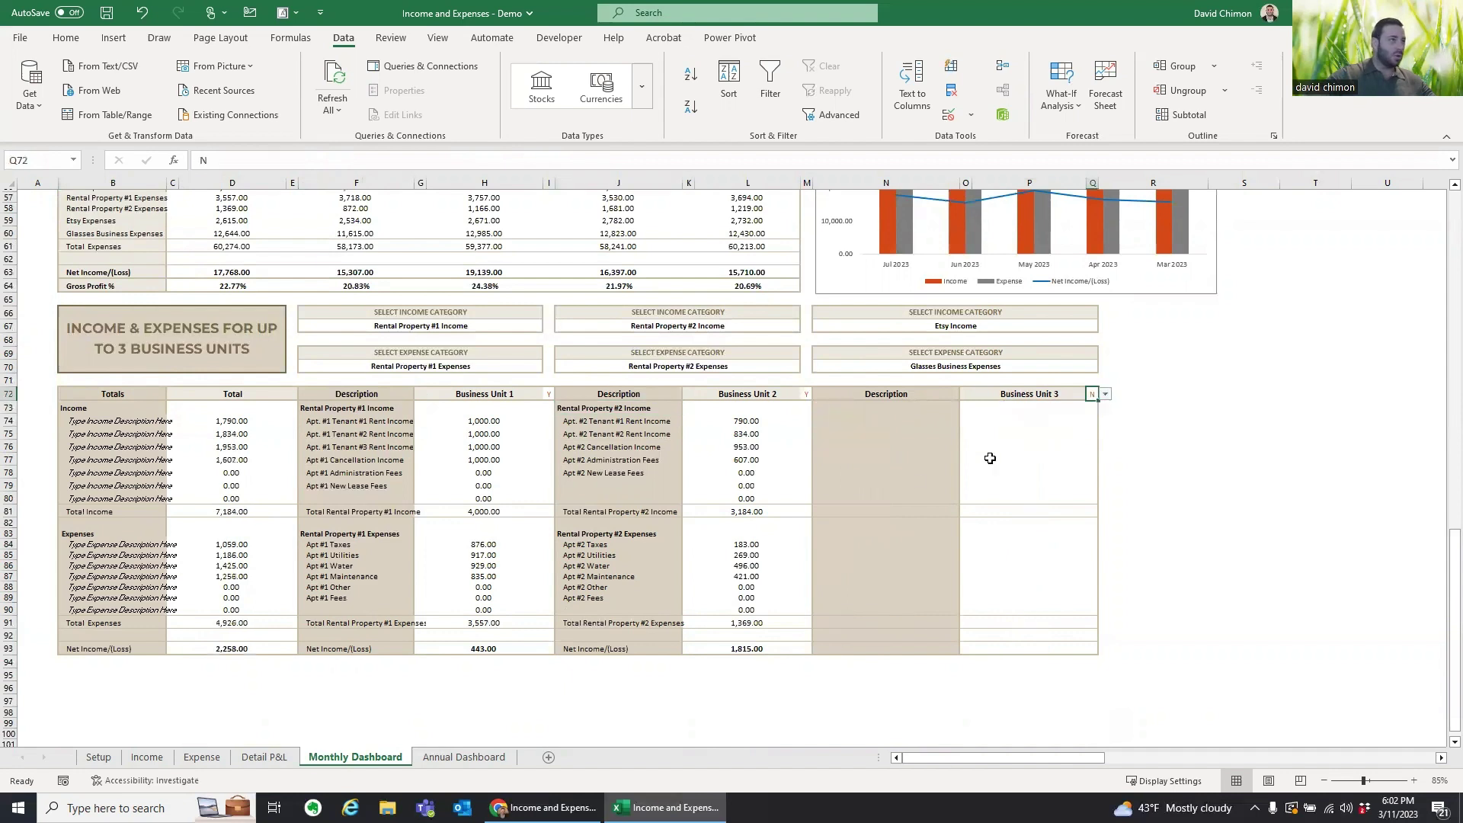
Step: Replace the first two income description placeholders in the Totals column with "Rent Income"
left_click(132, 421)
type("Rent")
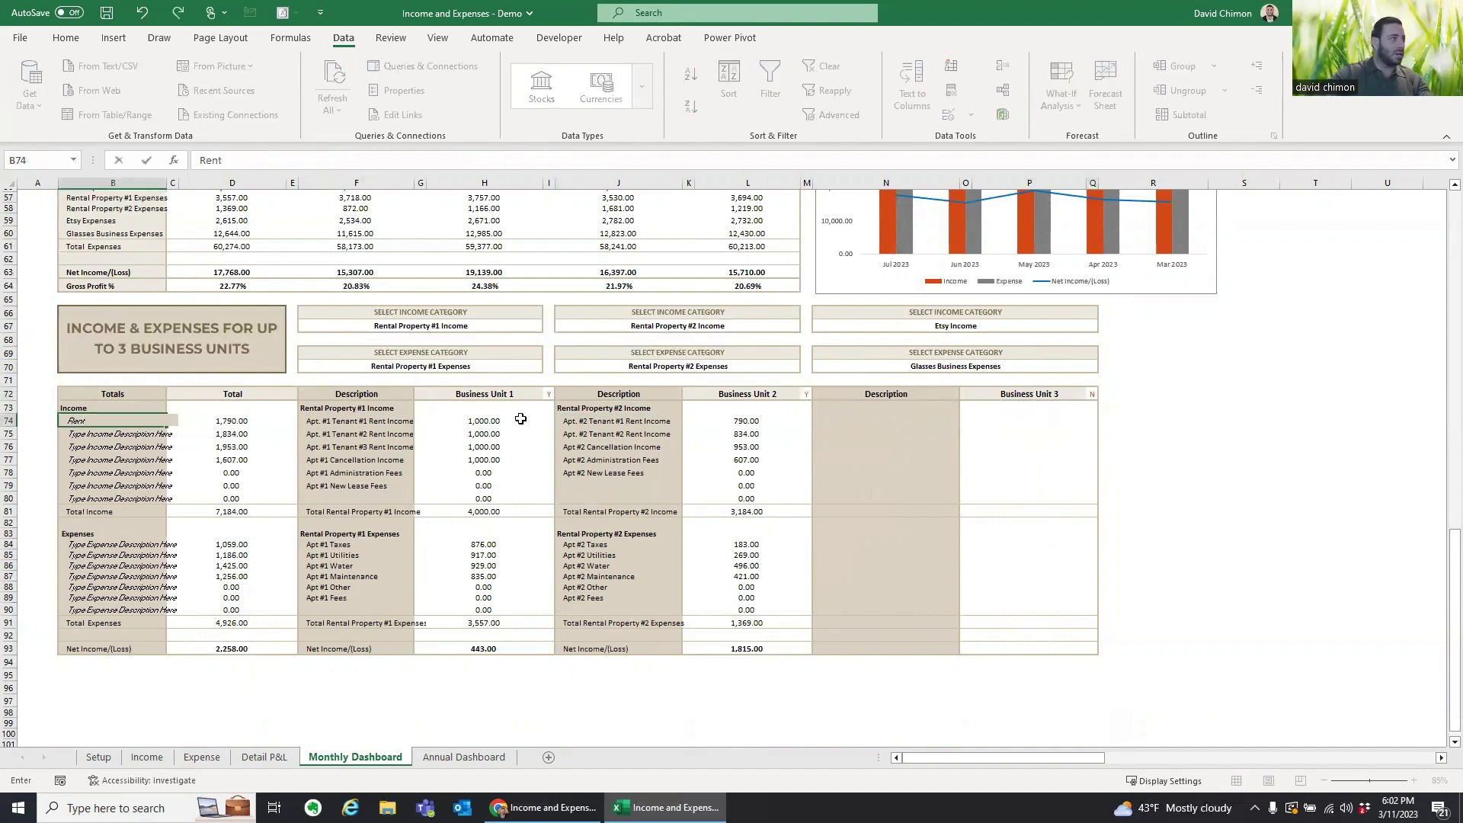
type(" Income")
key("Return")
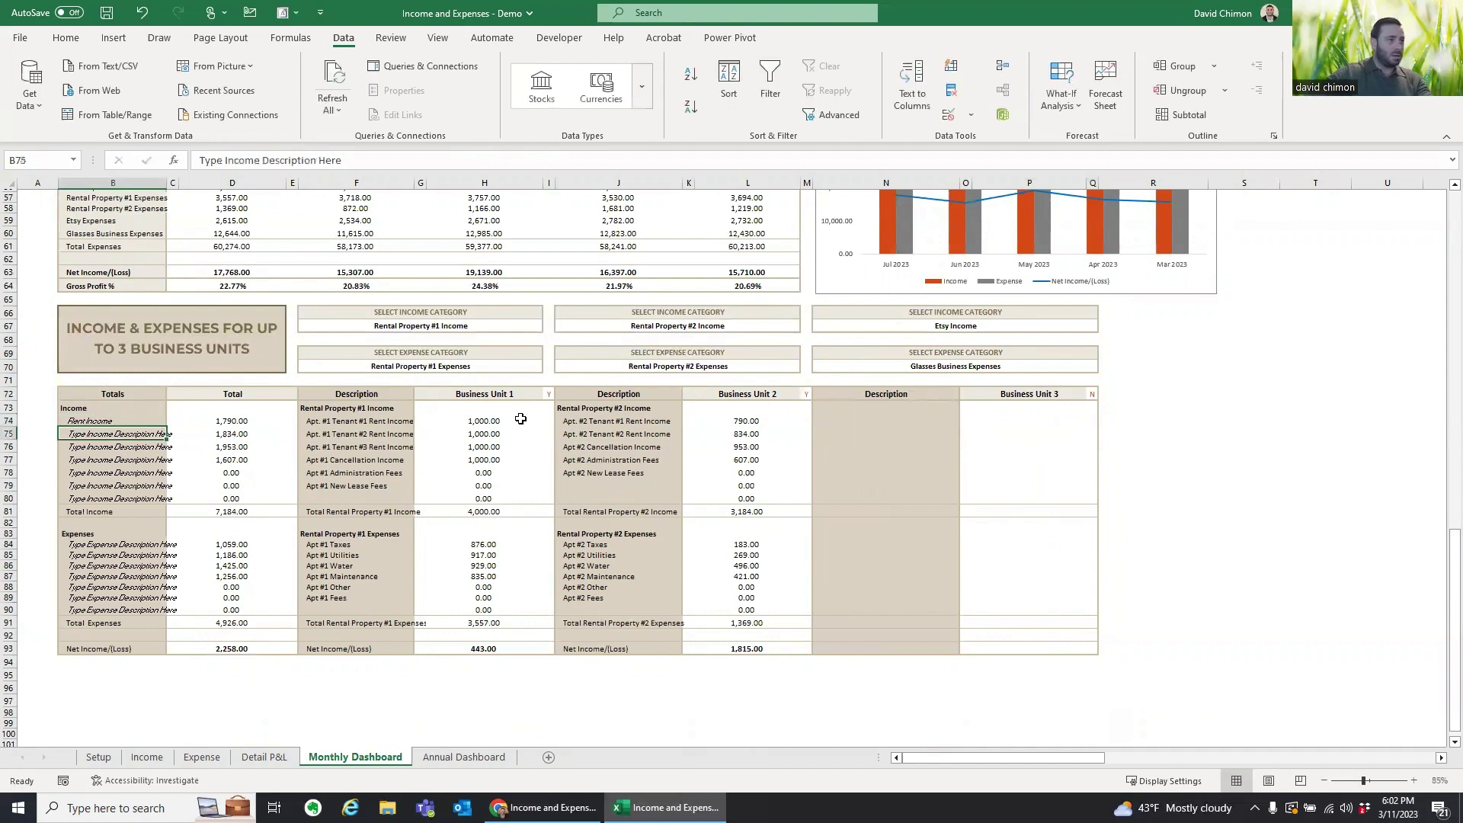
type("R")
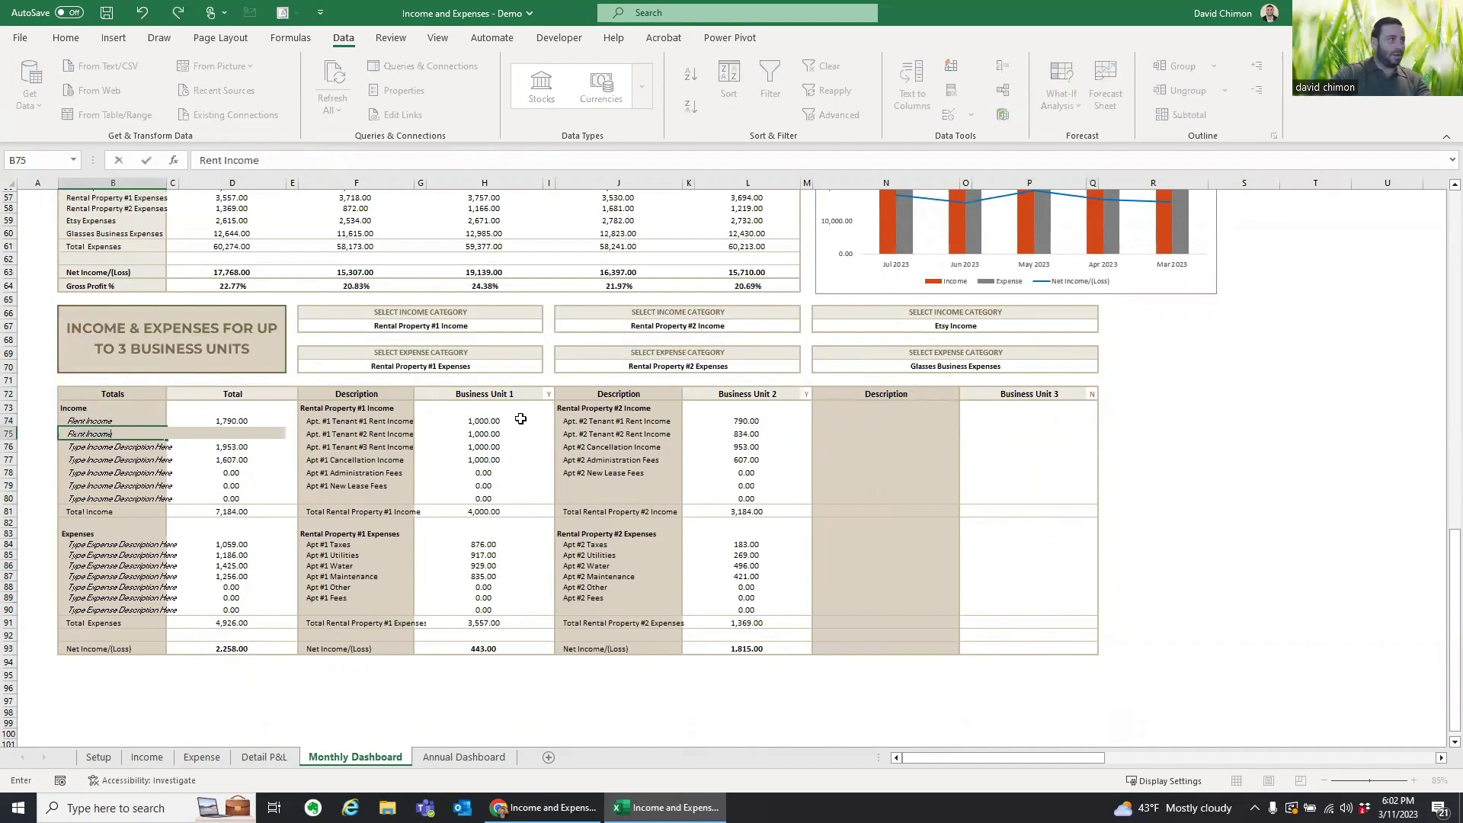
type("ent i")
key("BackSpace")
type("Income")
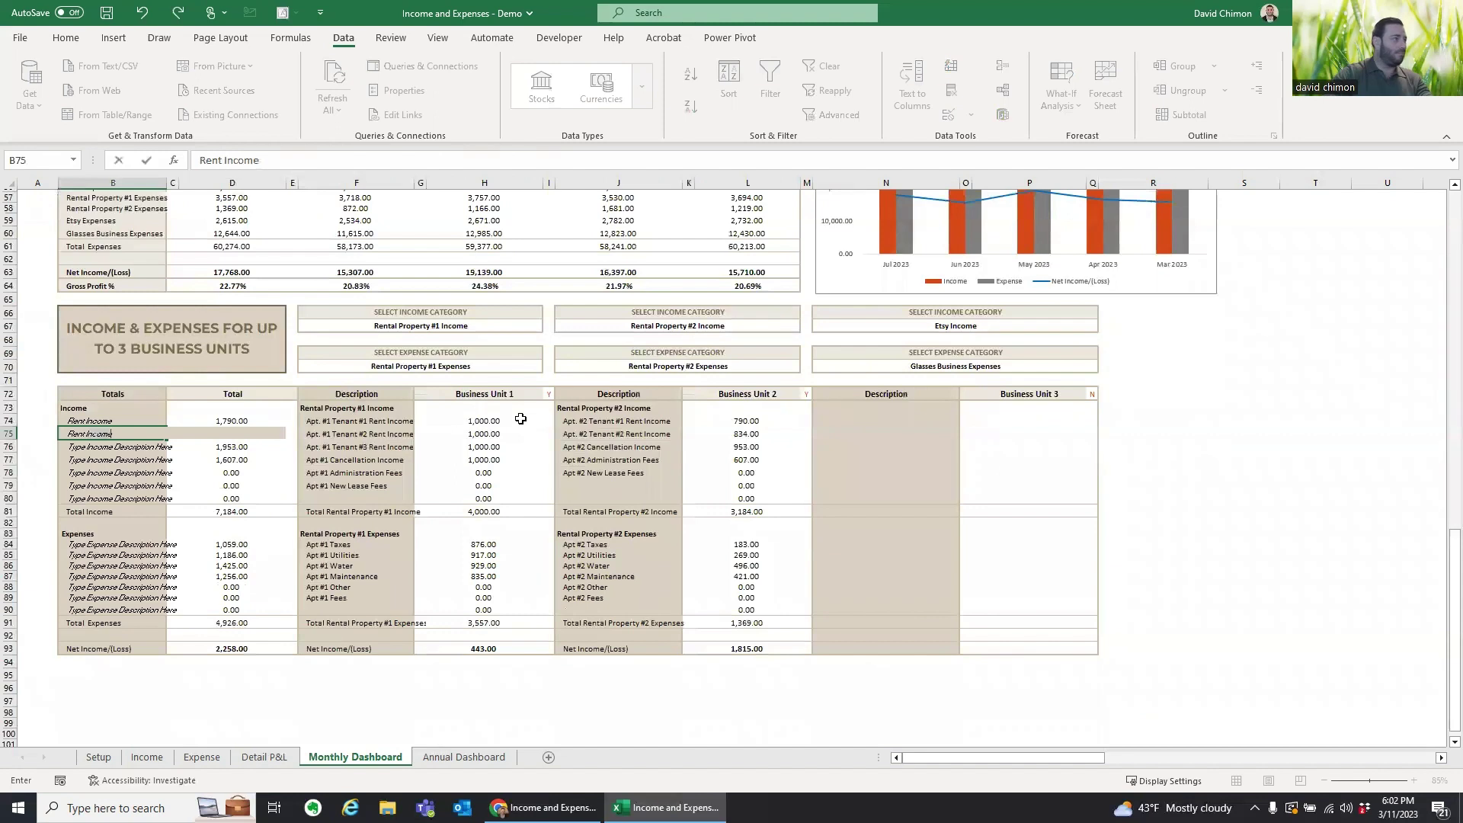
key("Return")
Step: Replace the fourth income description placeholder, in cell B77, with "Cancellations"
key("Return")
type("Canc")
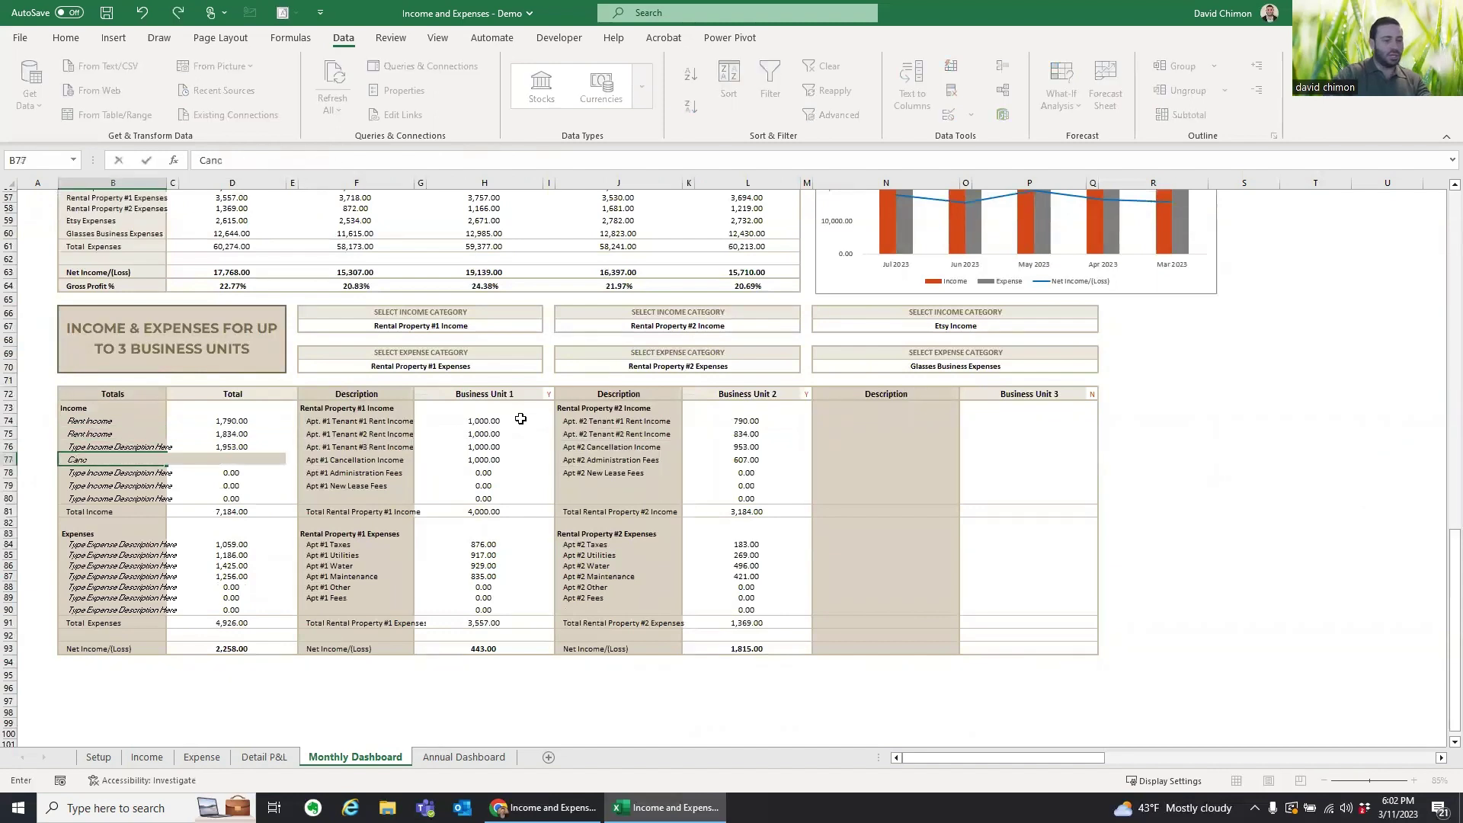
type("ellations")
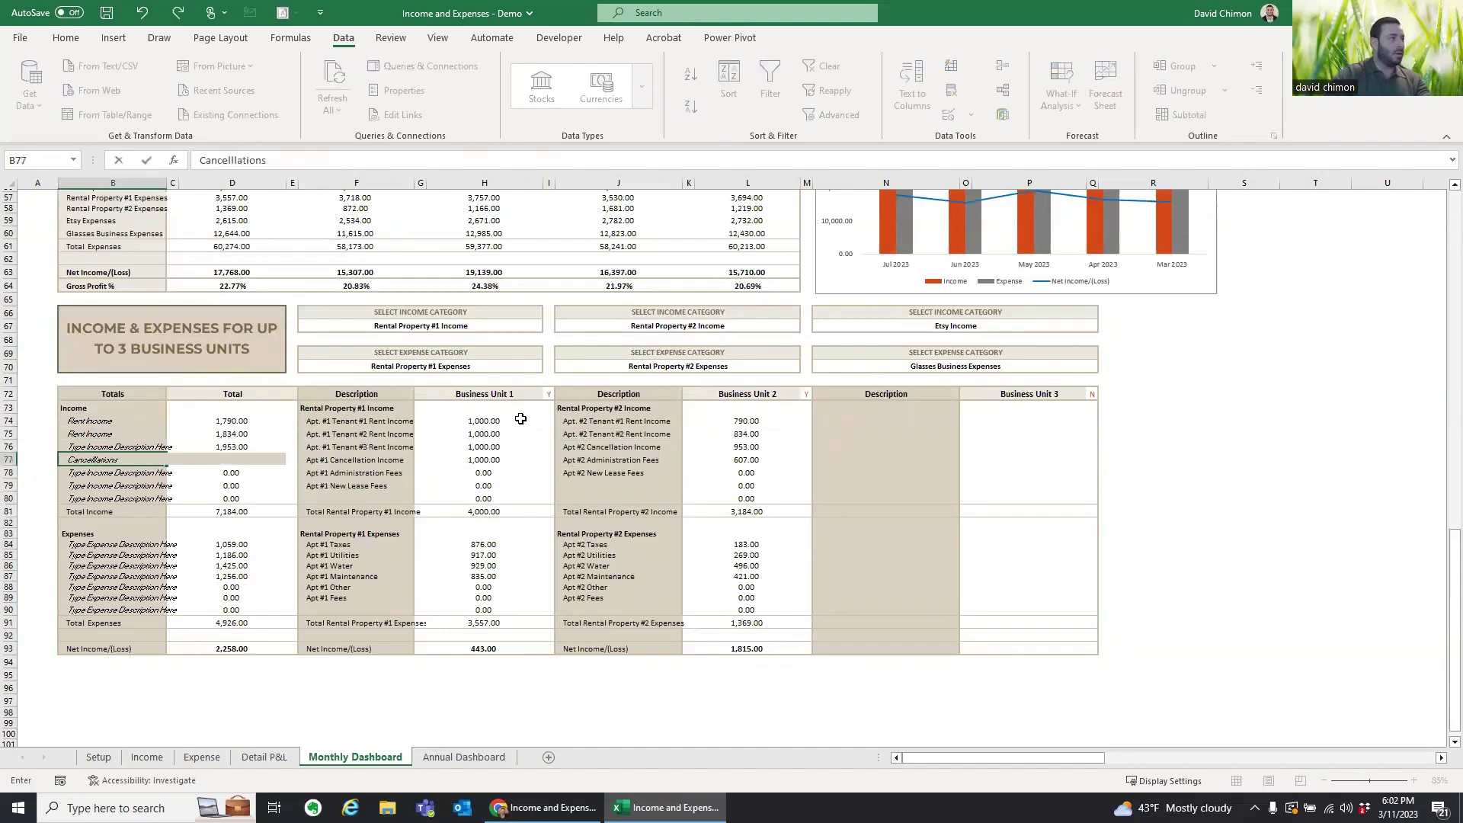
key("Return")
Step: Remove the italic formatting from the income descriptions in B74:B80 and the expense descriptions in B84:B90
left_click_drag(115, 430, 122, 610)
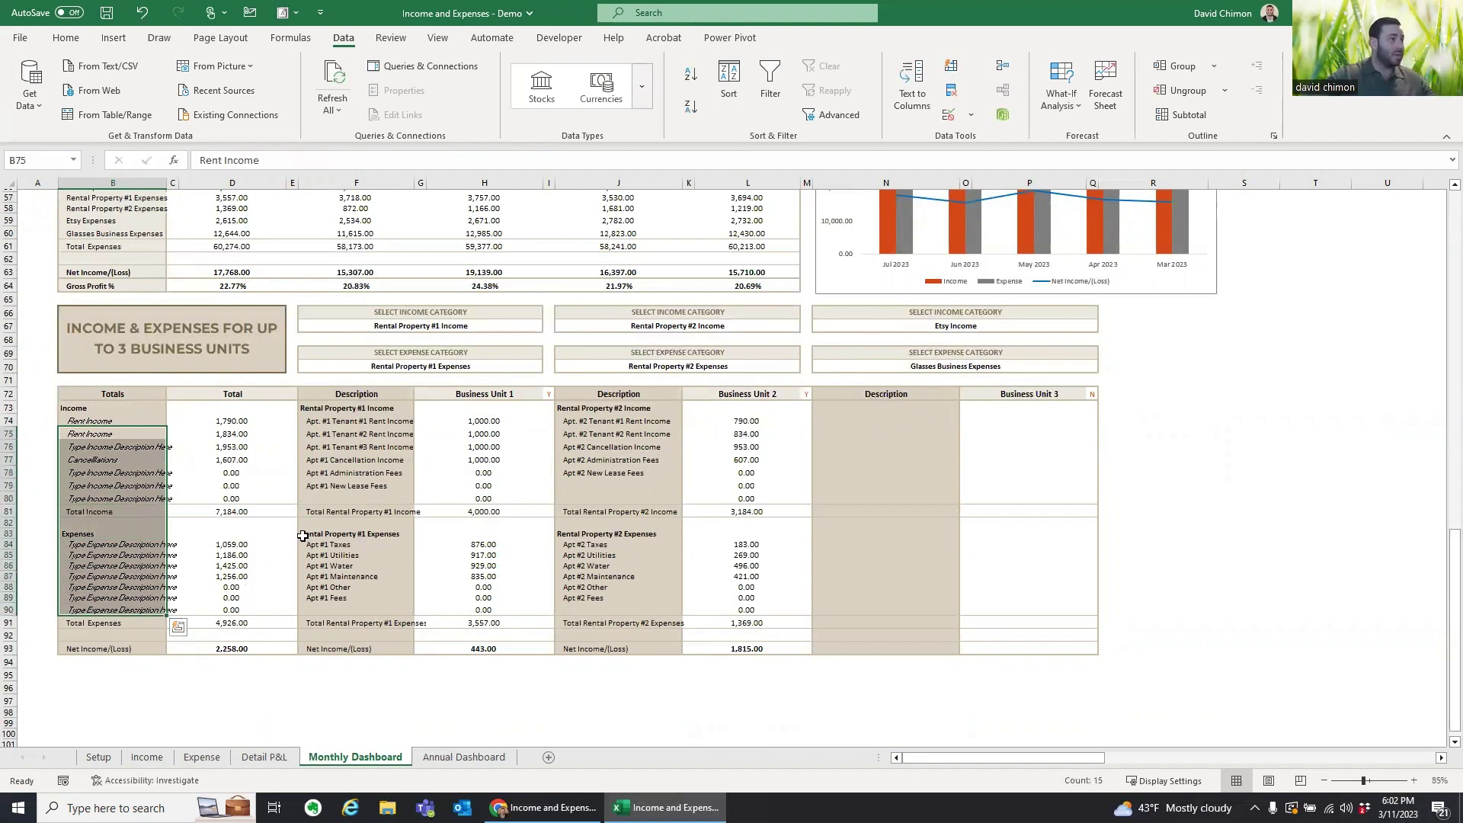
left_click_drag(132, 417, 126, 499)
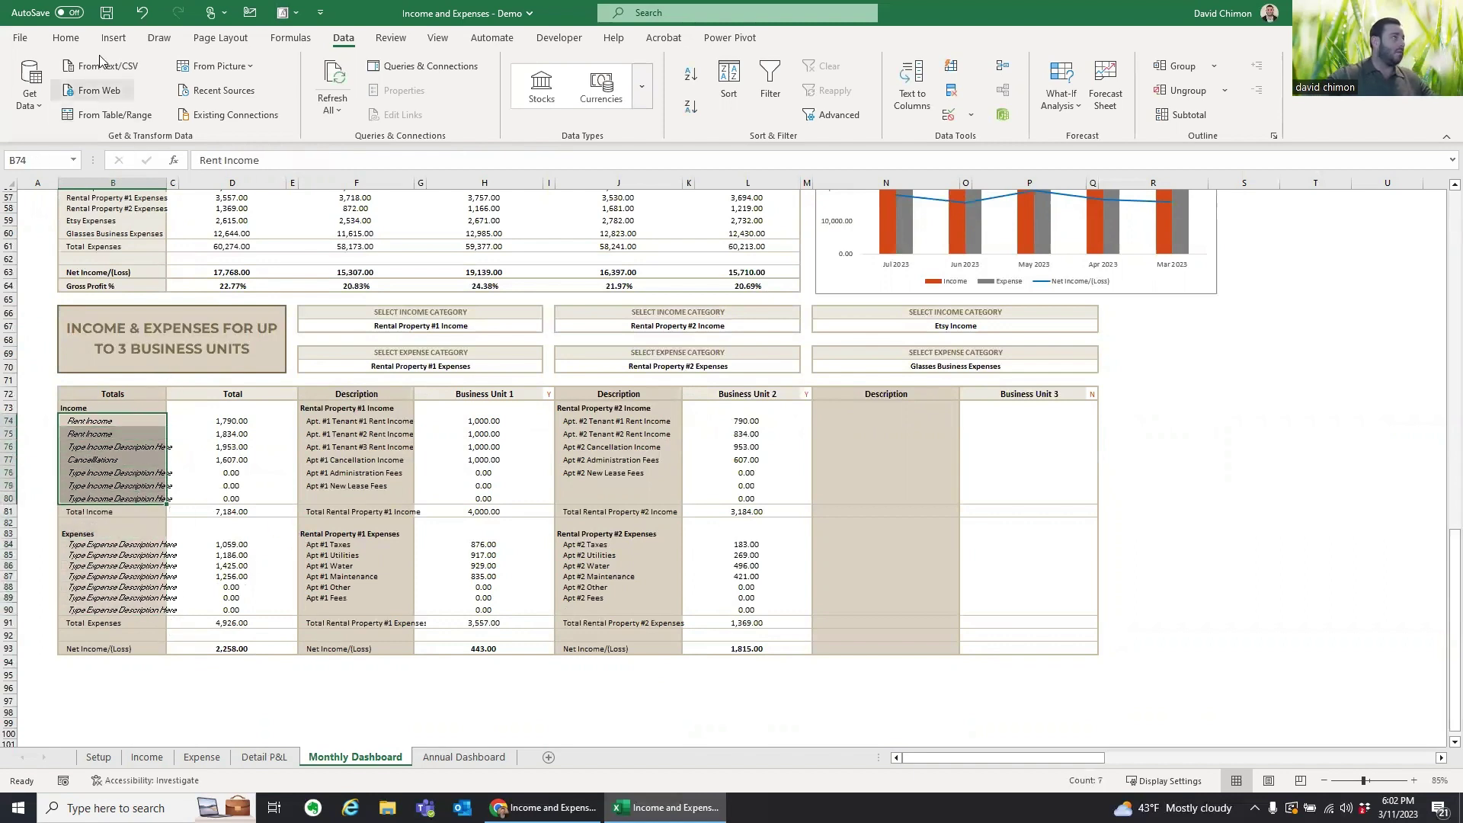
left_click(66, 37)
left_click(178, 106)
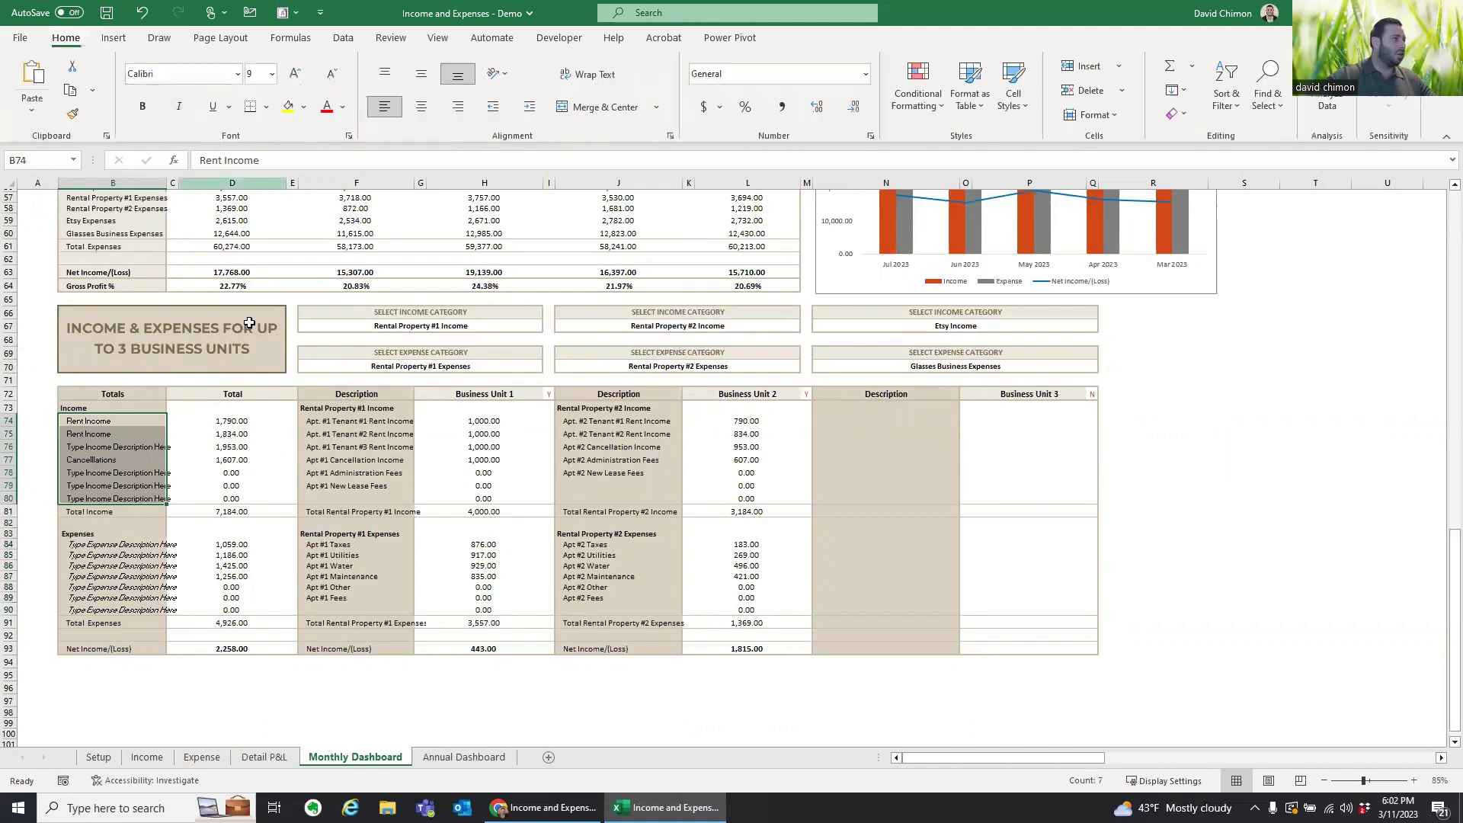
left_click(118, 544)
left_click_drag(118, 544, 124, 610)
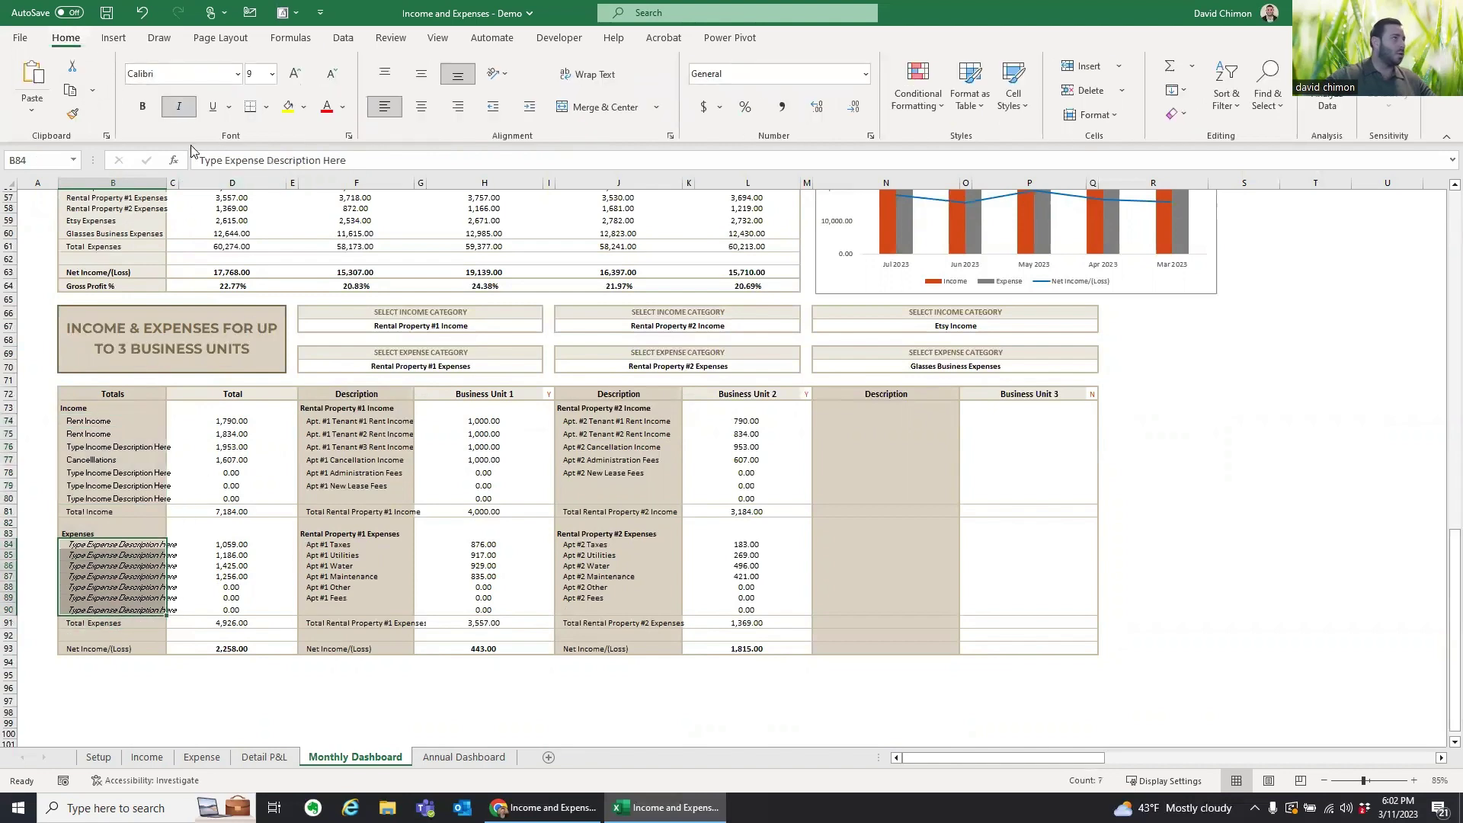
left_click(178, 106)
Step: Open the Annual Dashboard sheet
scroll(298, 563, "up", 3)
scroll(298, 563, "down", 3)
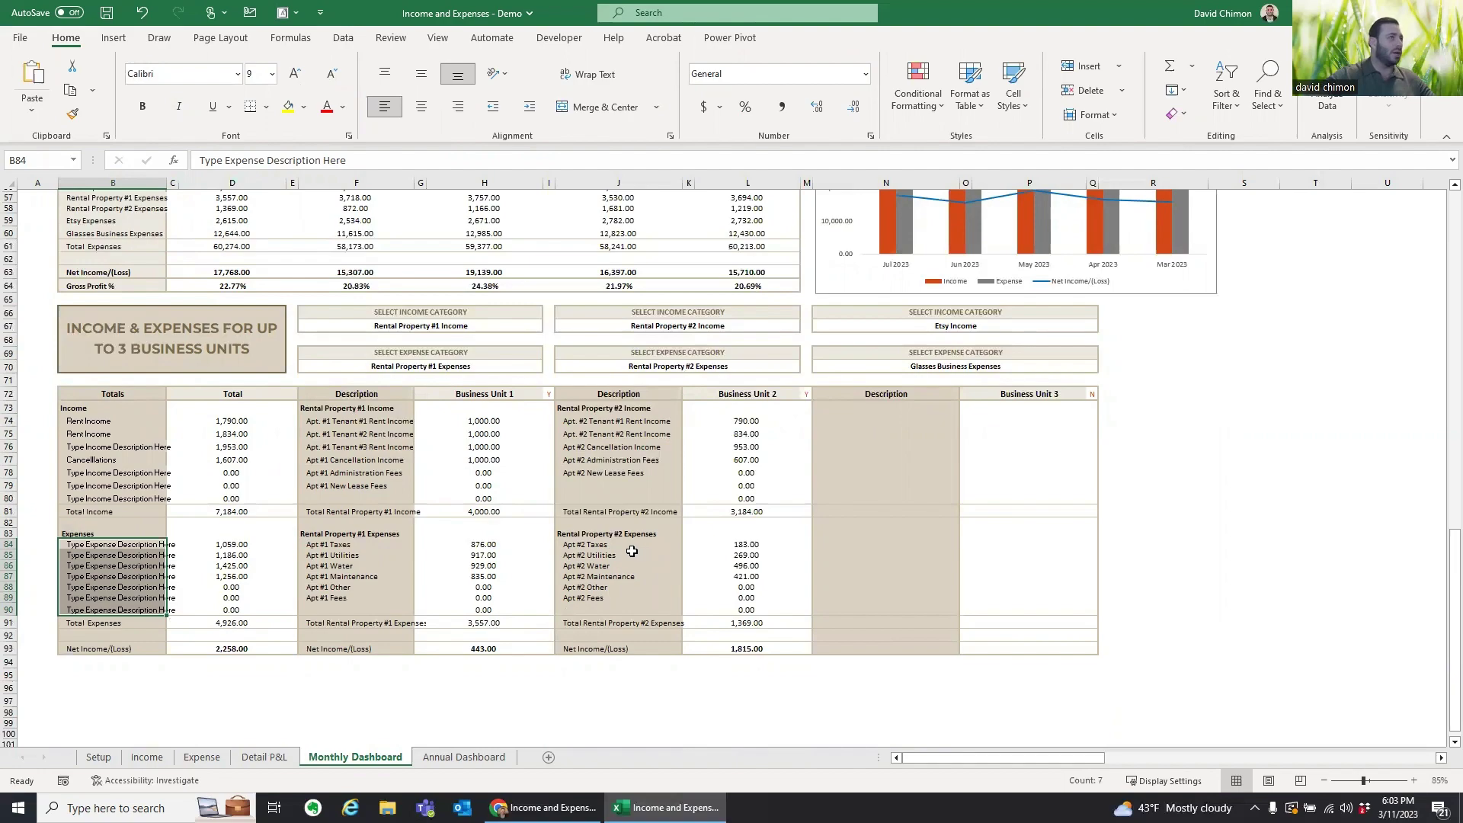
scroll(631, 551, "up", 17)
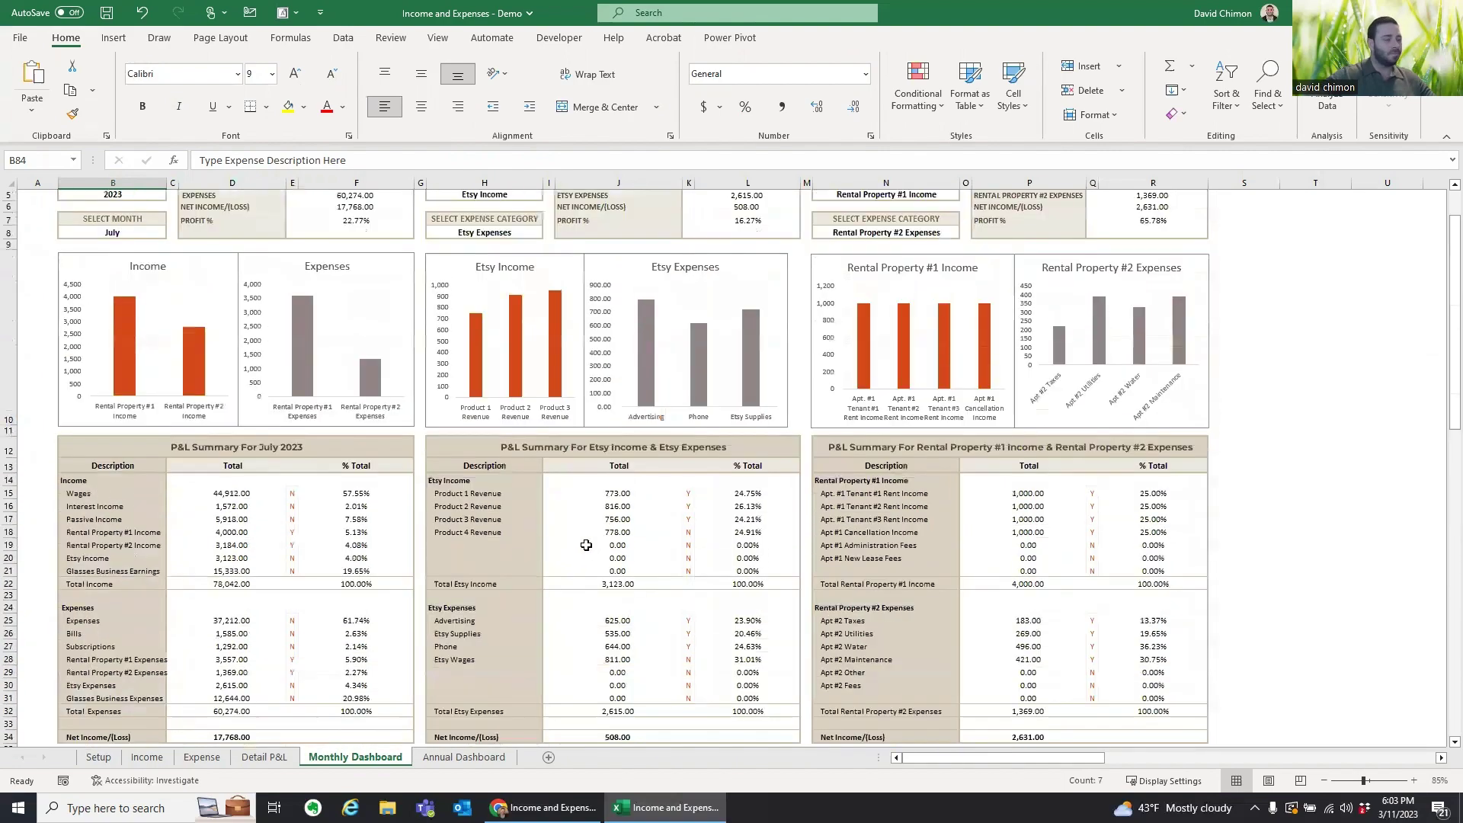
scroll(586, 545, "up", 2)
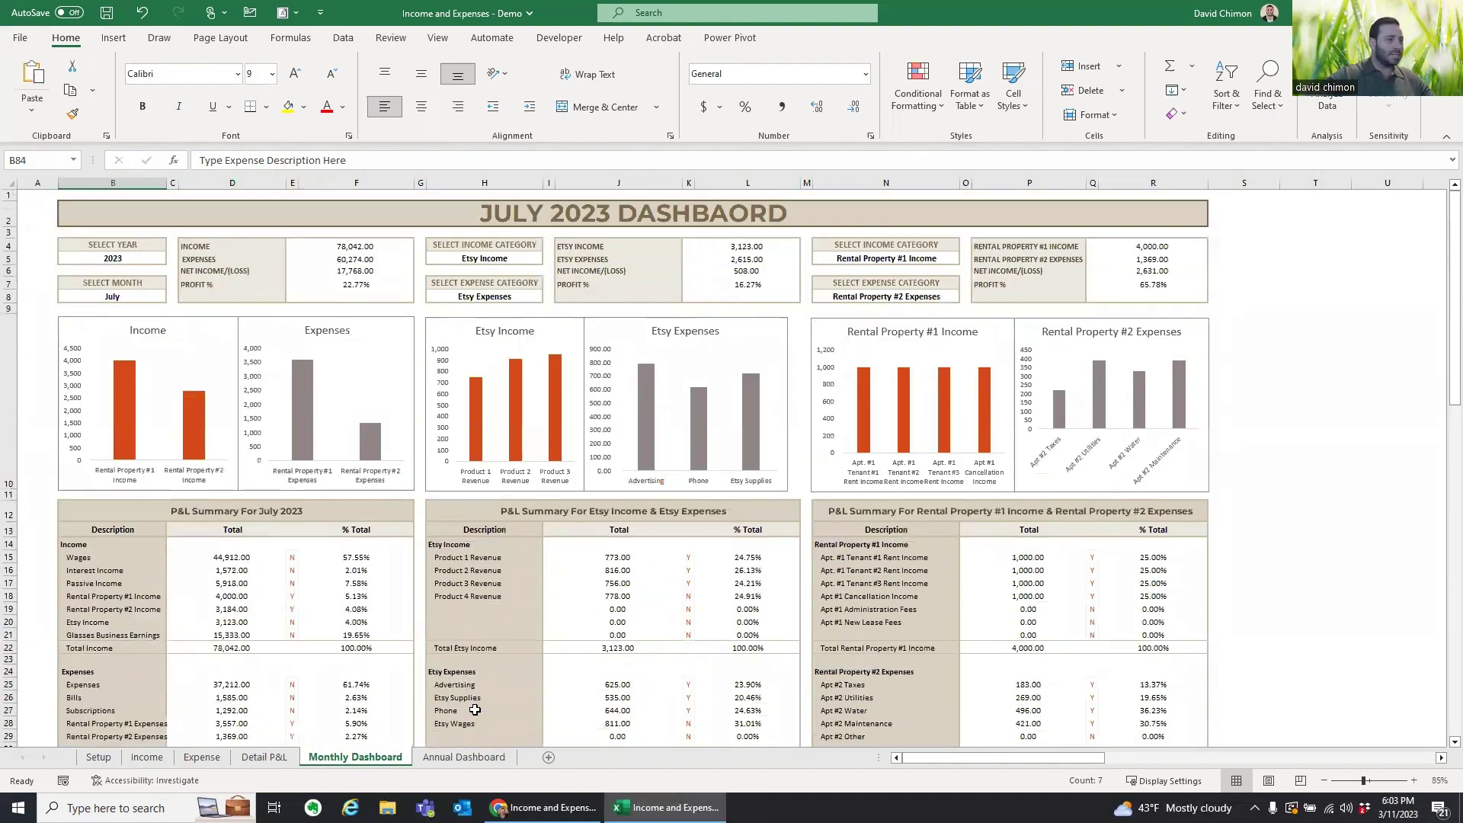
left_click(465, 757)
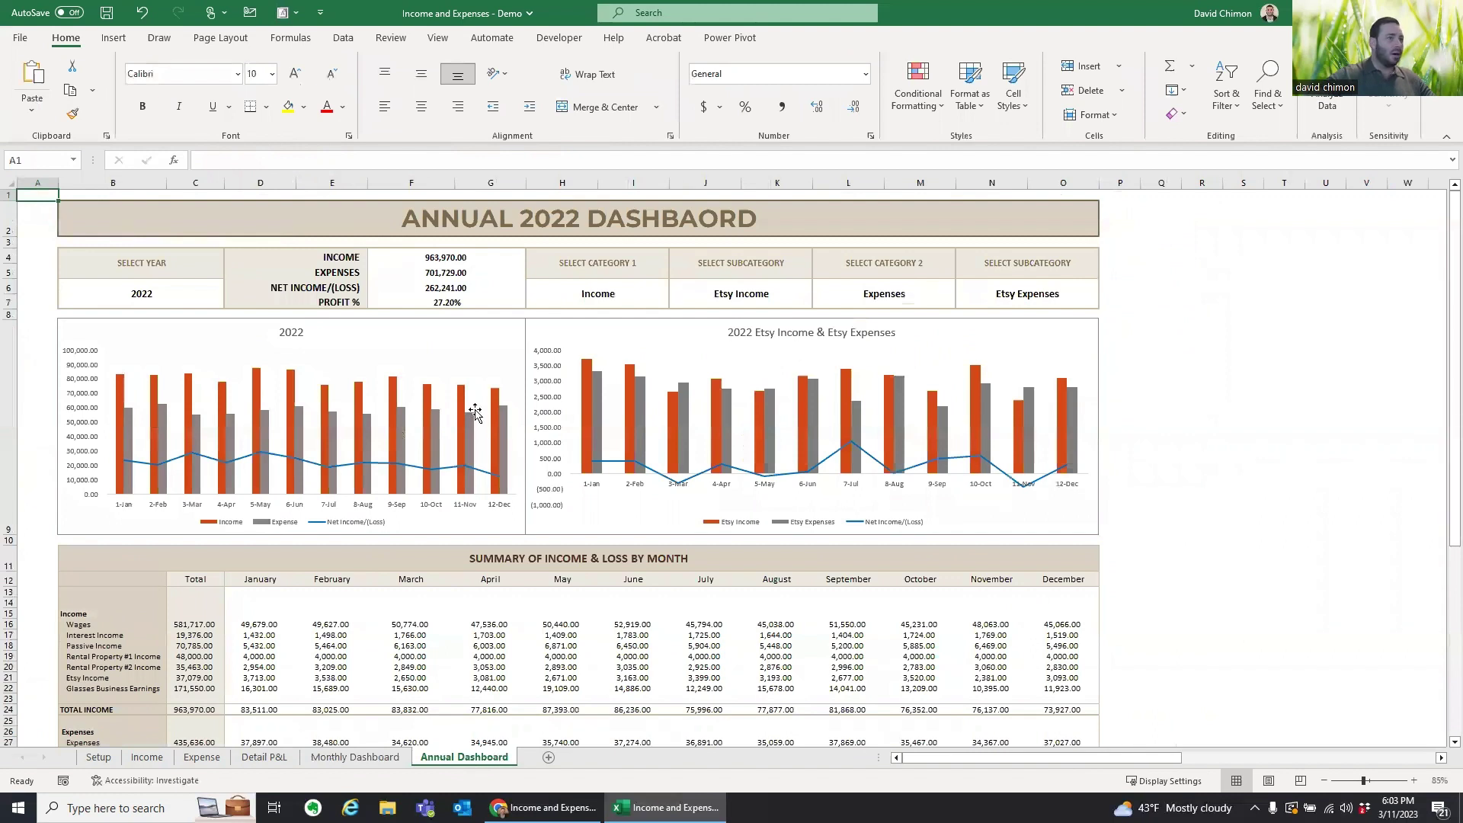
Step: Switch the annual dashboard's year to 2023 and 2024, and back to 2022
left_click(155, 300)
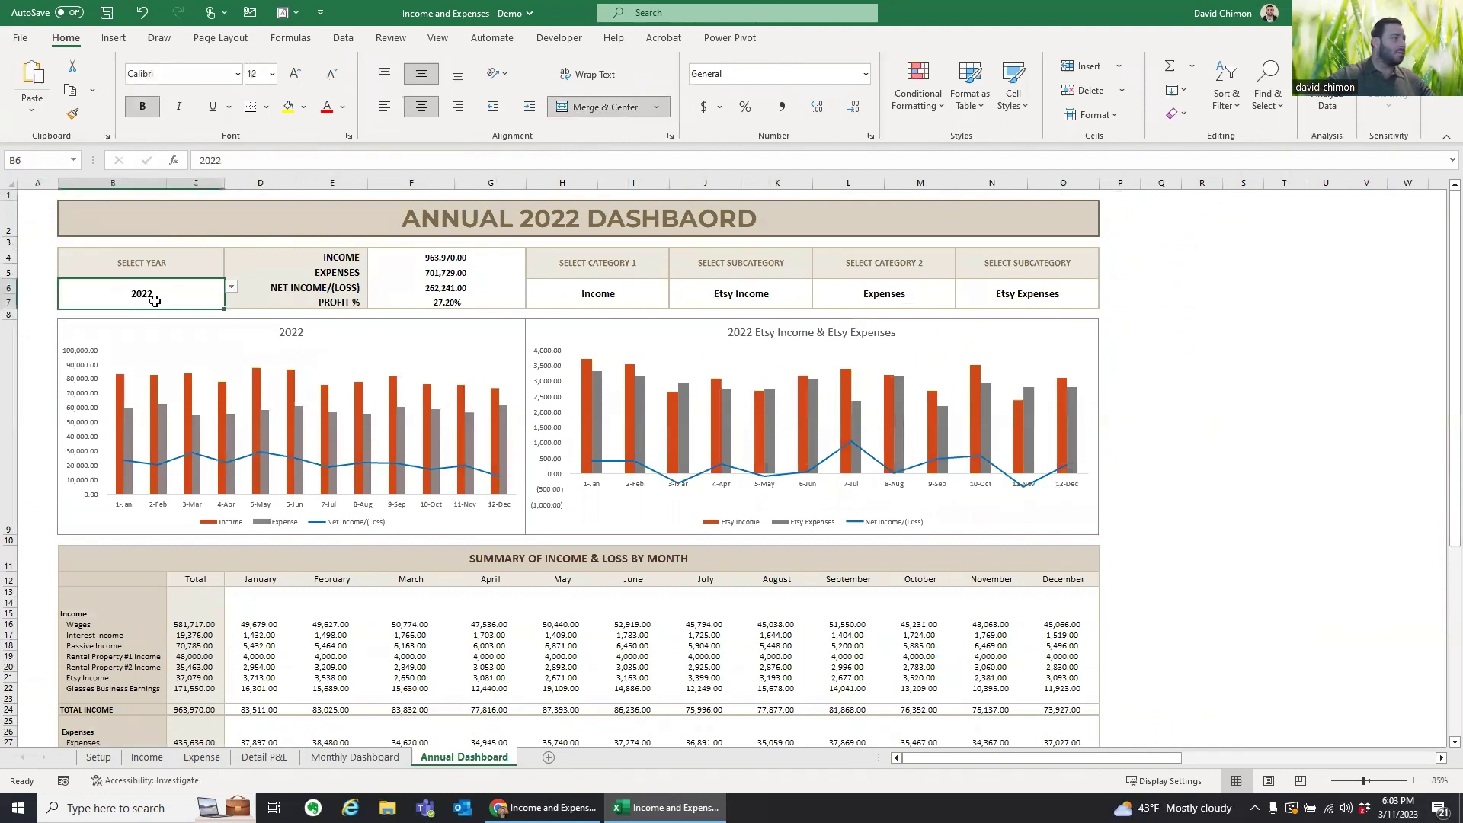
left_click(231, 287)
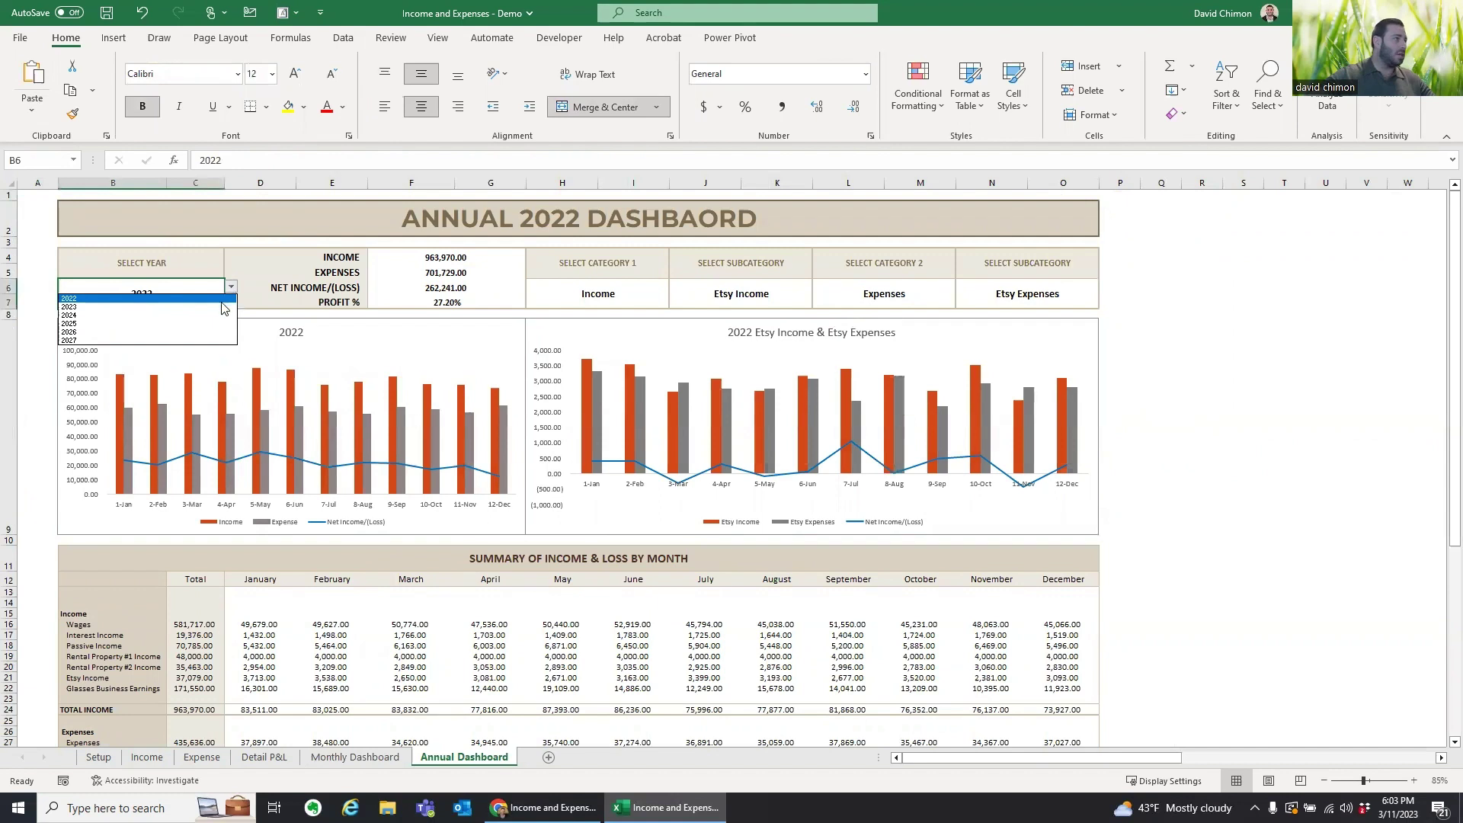
left_click(224, 307)
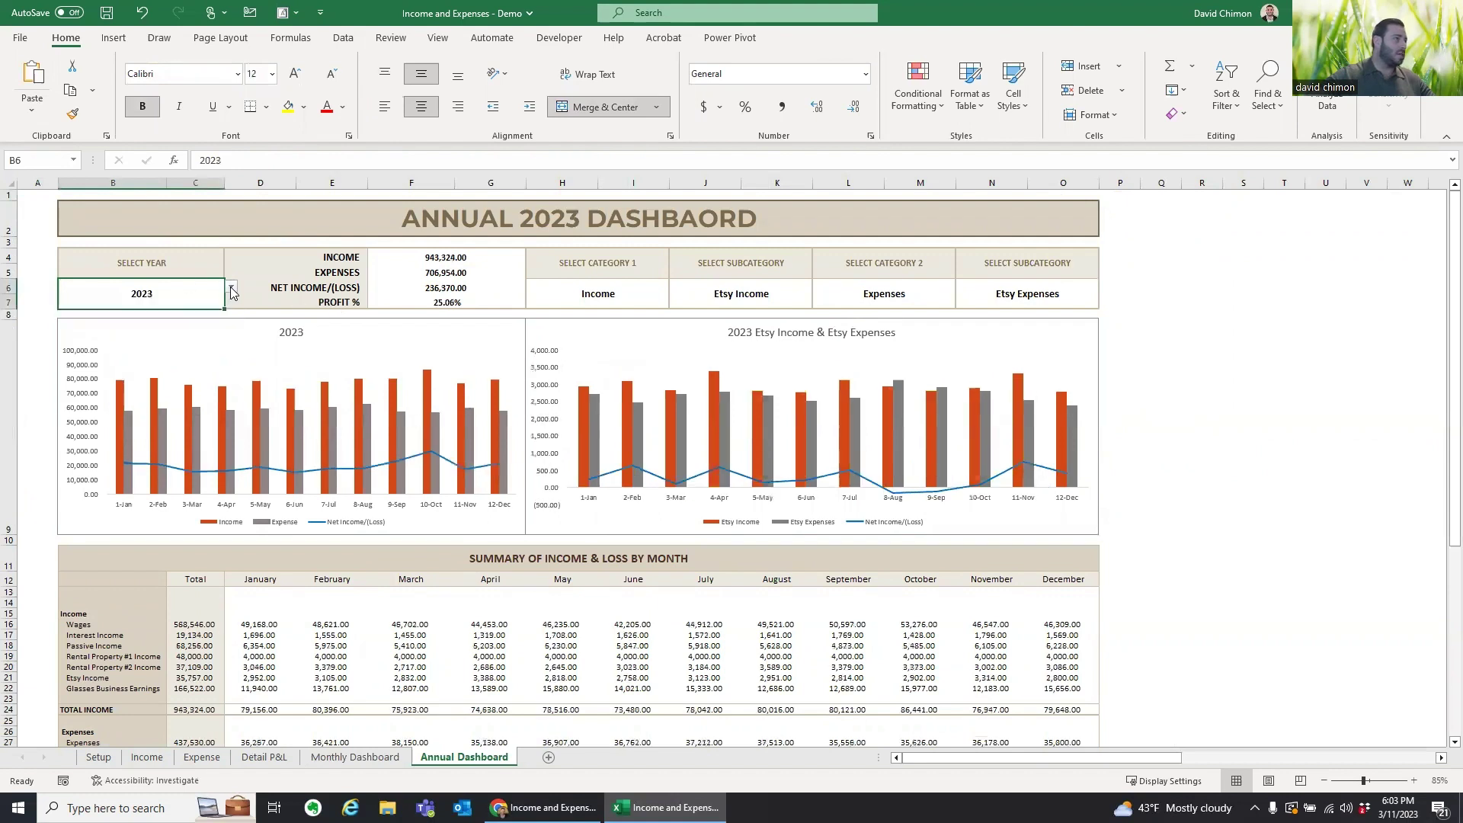
left_click(231, 288)
left_click(213, 316)
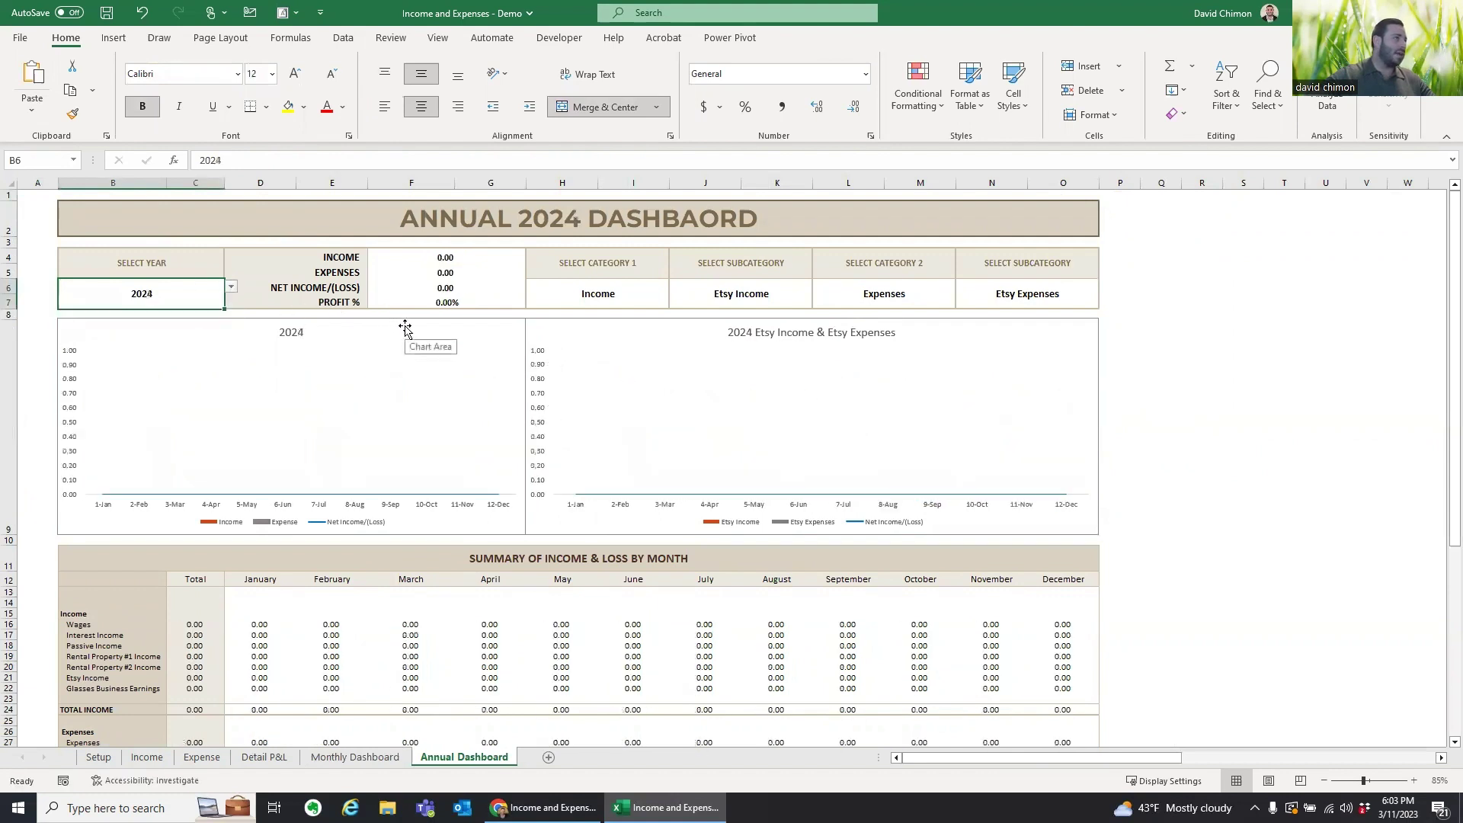
left_click(231, 287)
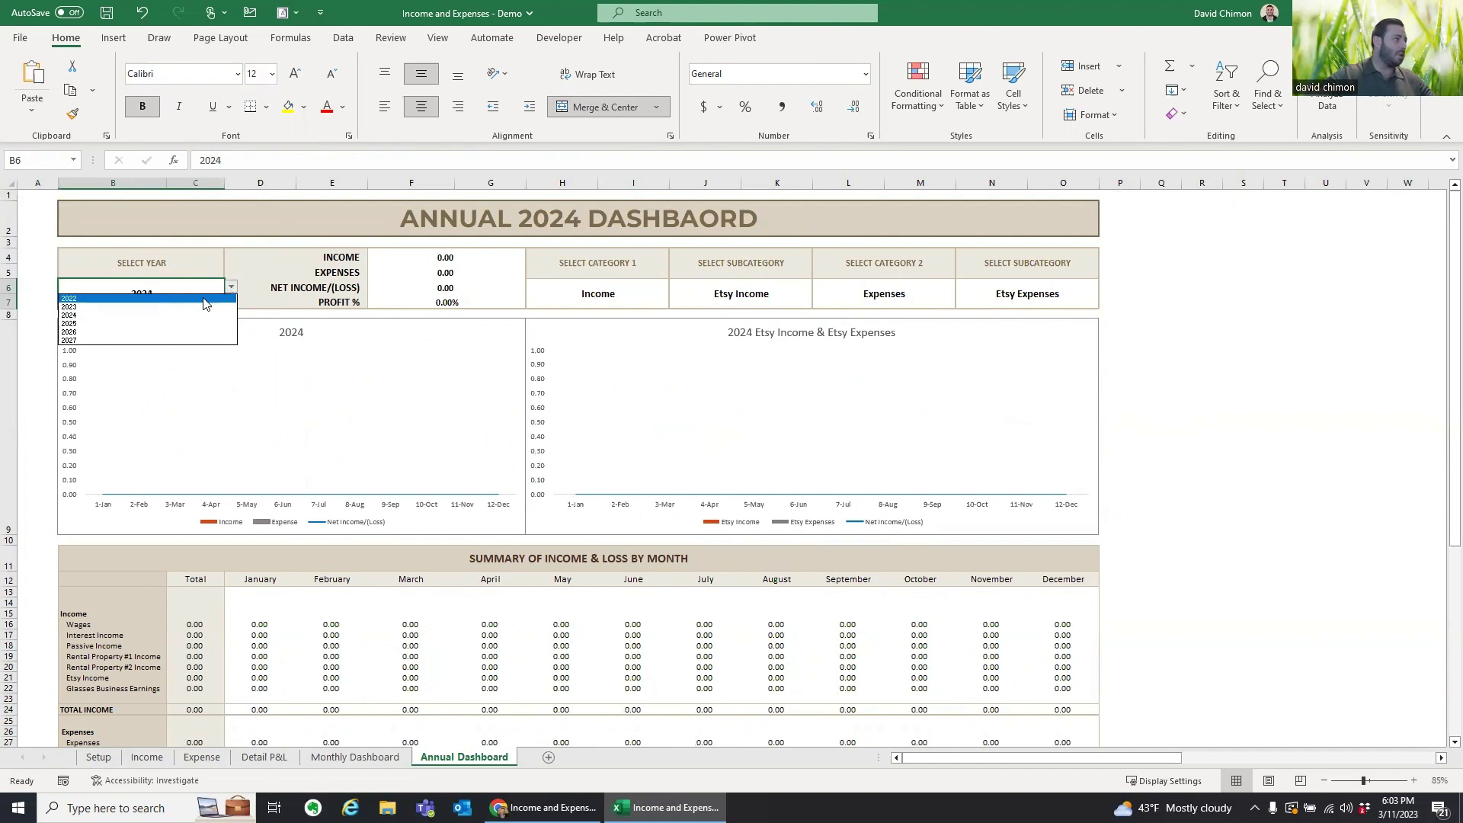
left_click(204, 300)
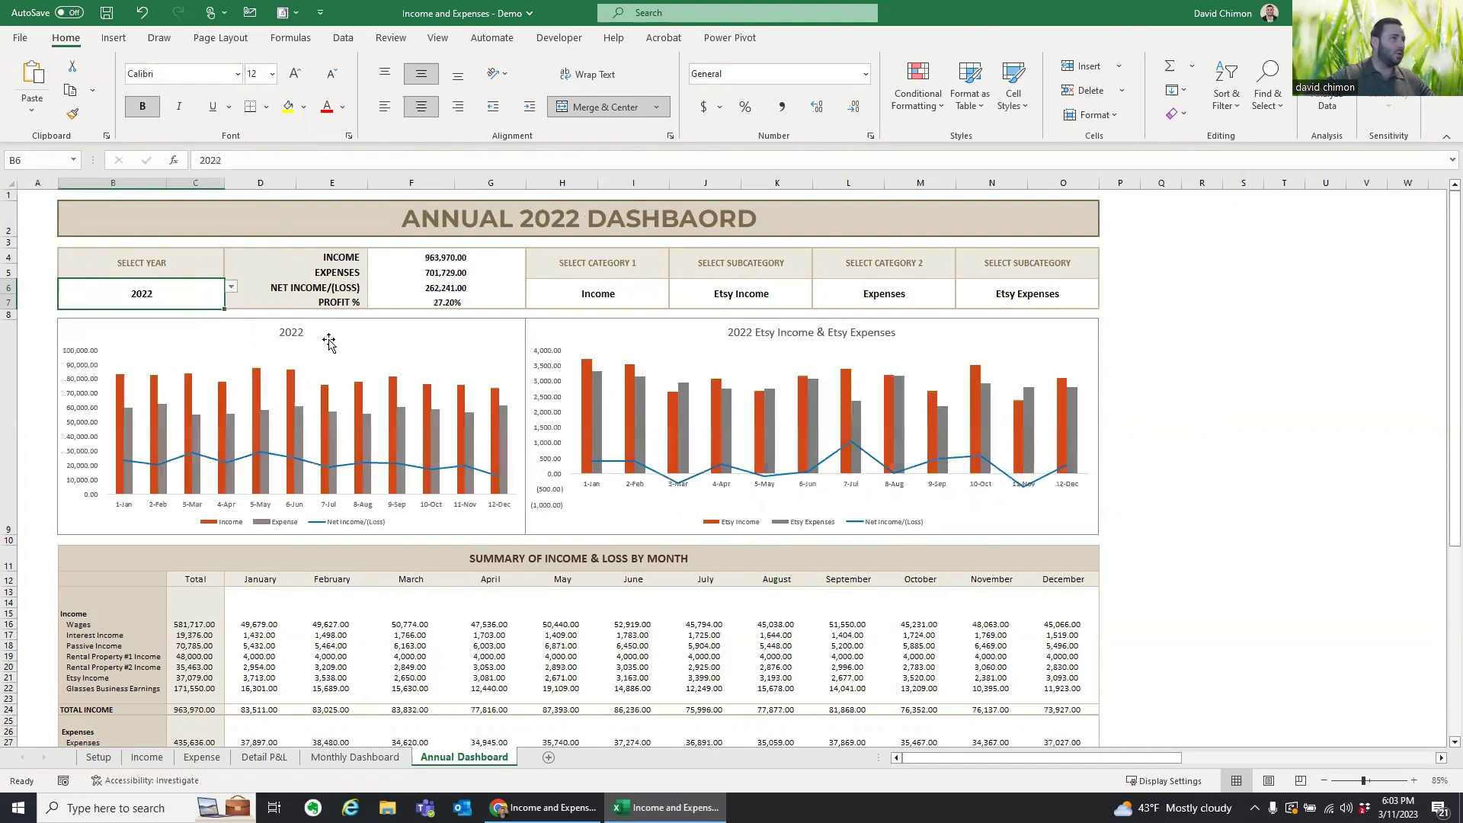
Step: Inspect the income, expenses, net income and profit percentage cells in the 2022 annual summary
left_click(466, 252)
left_click(480, 275)
left_click(478, 289)
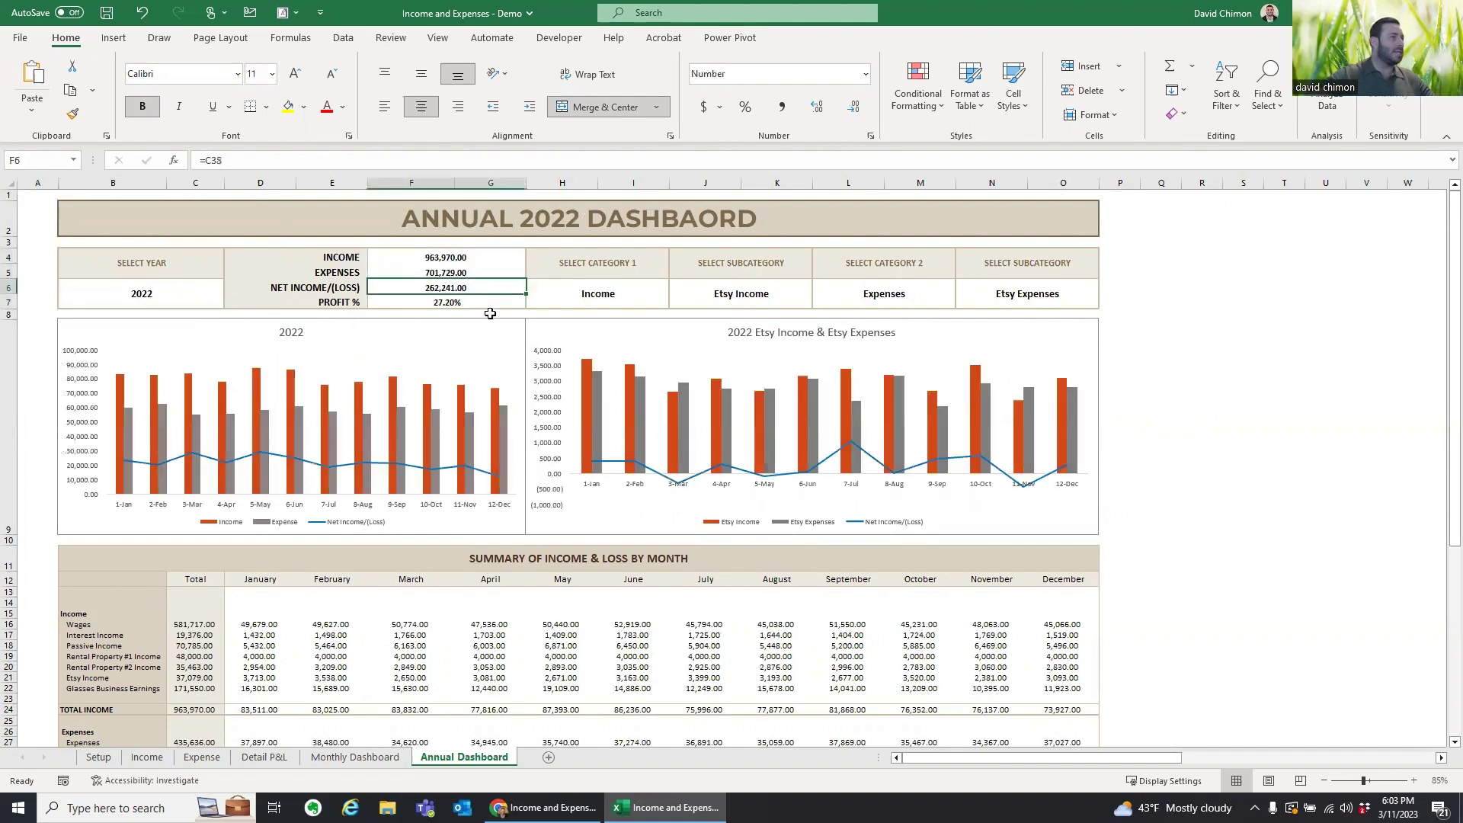
left_click(491, 304)
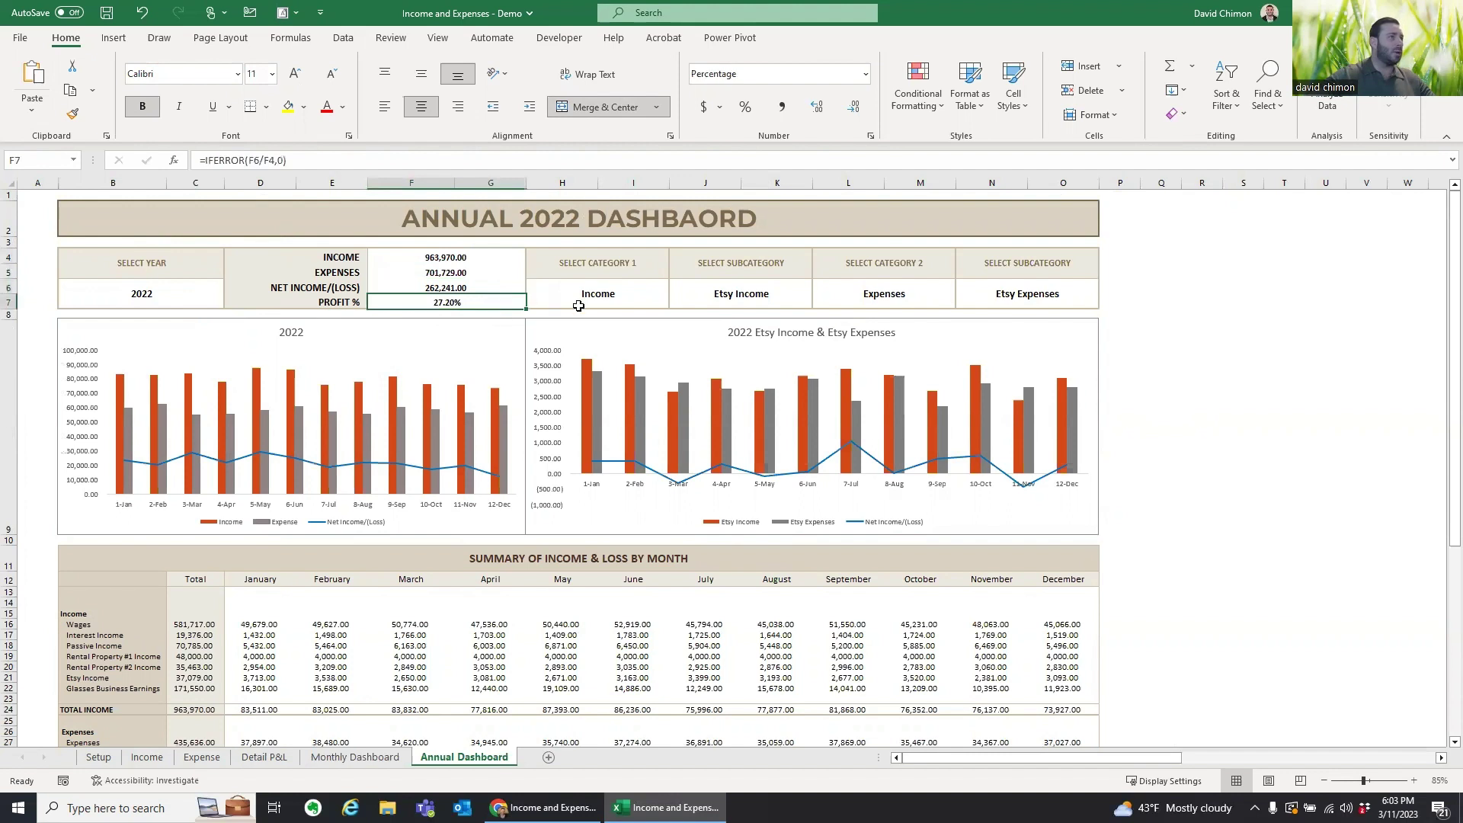
Step: Review the two category selectors and their subcategories, including the choices available for the income subcategory
left_click(615, 268)
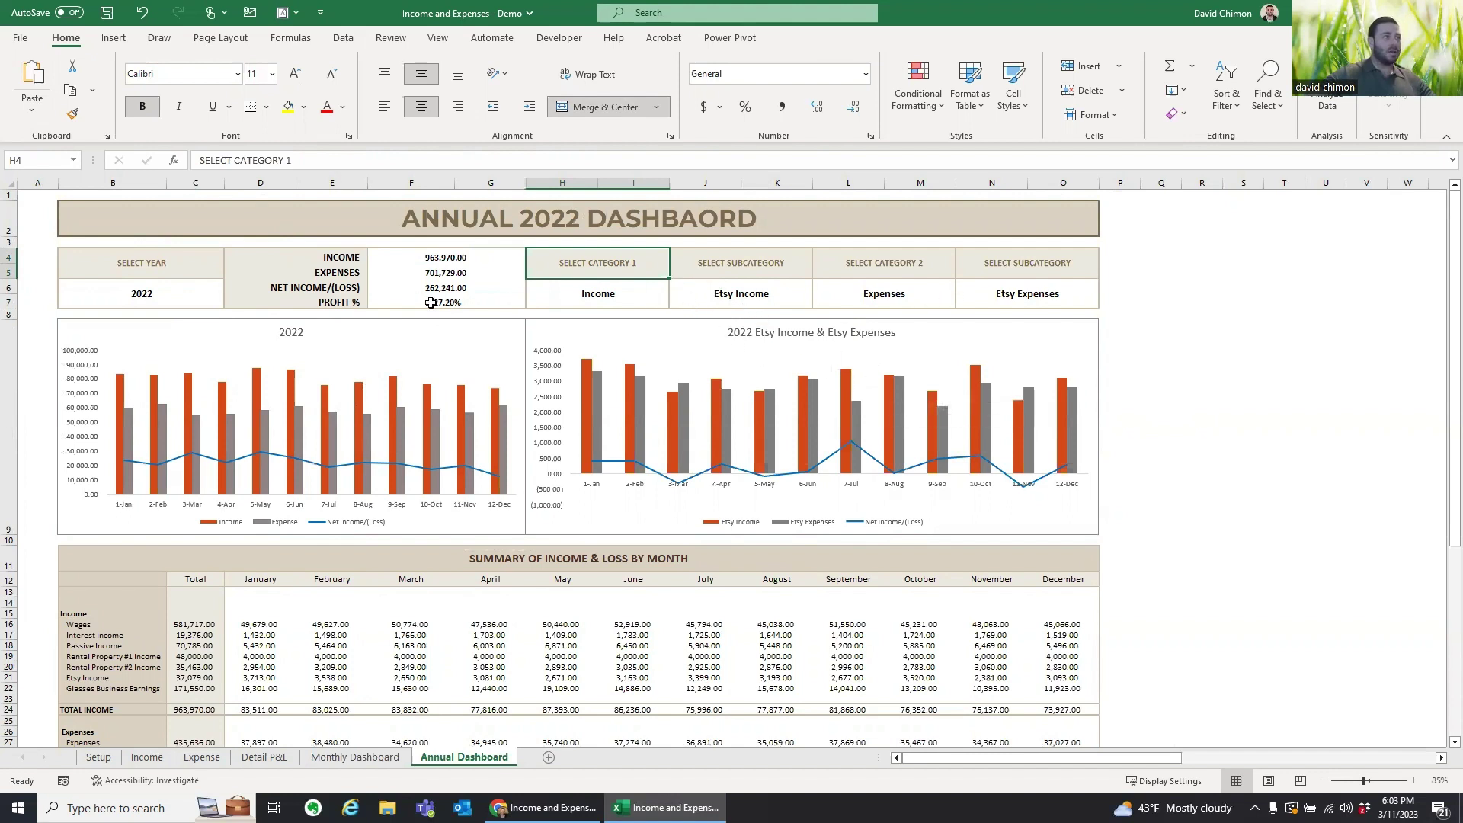
left_click(645, 294)
left_click(804, 297)
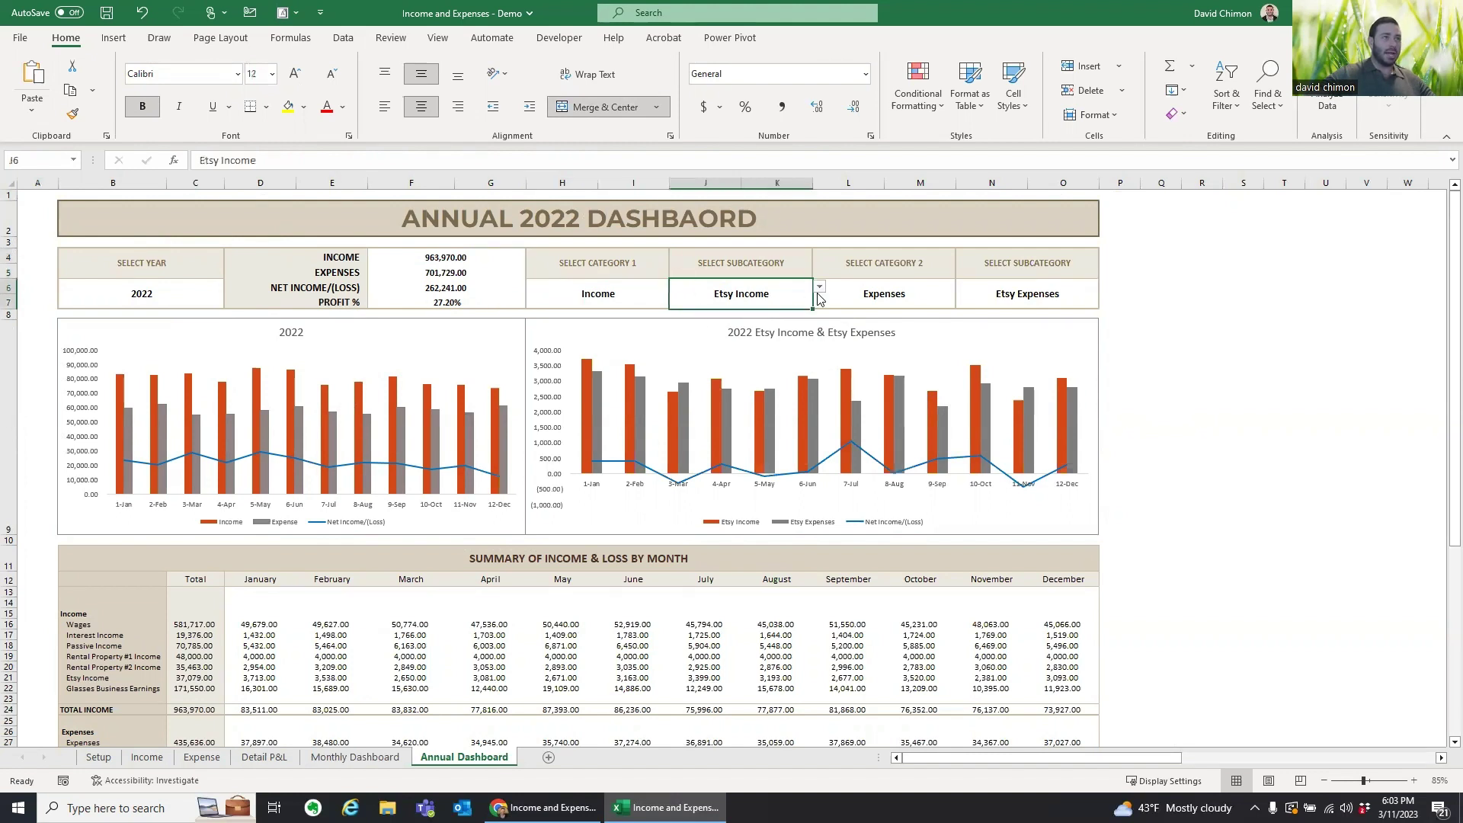
left_click(820, 288)
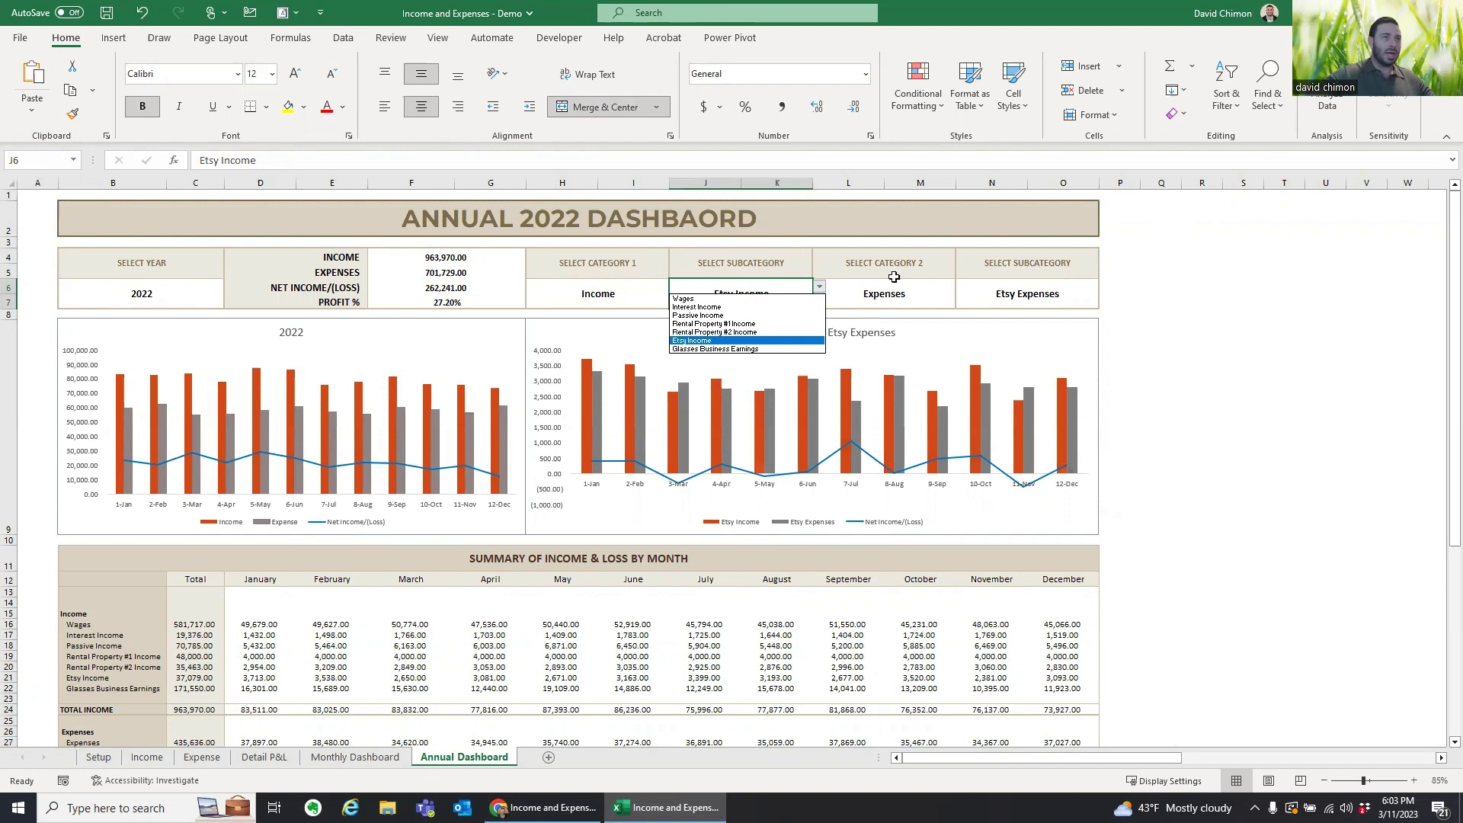
left_click(1065, 297)
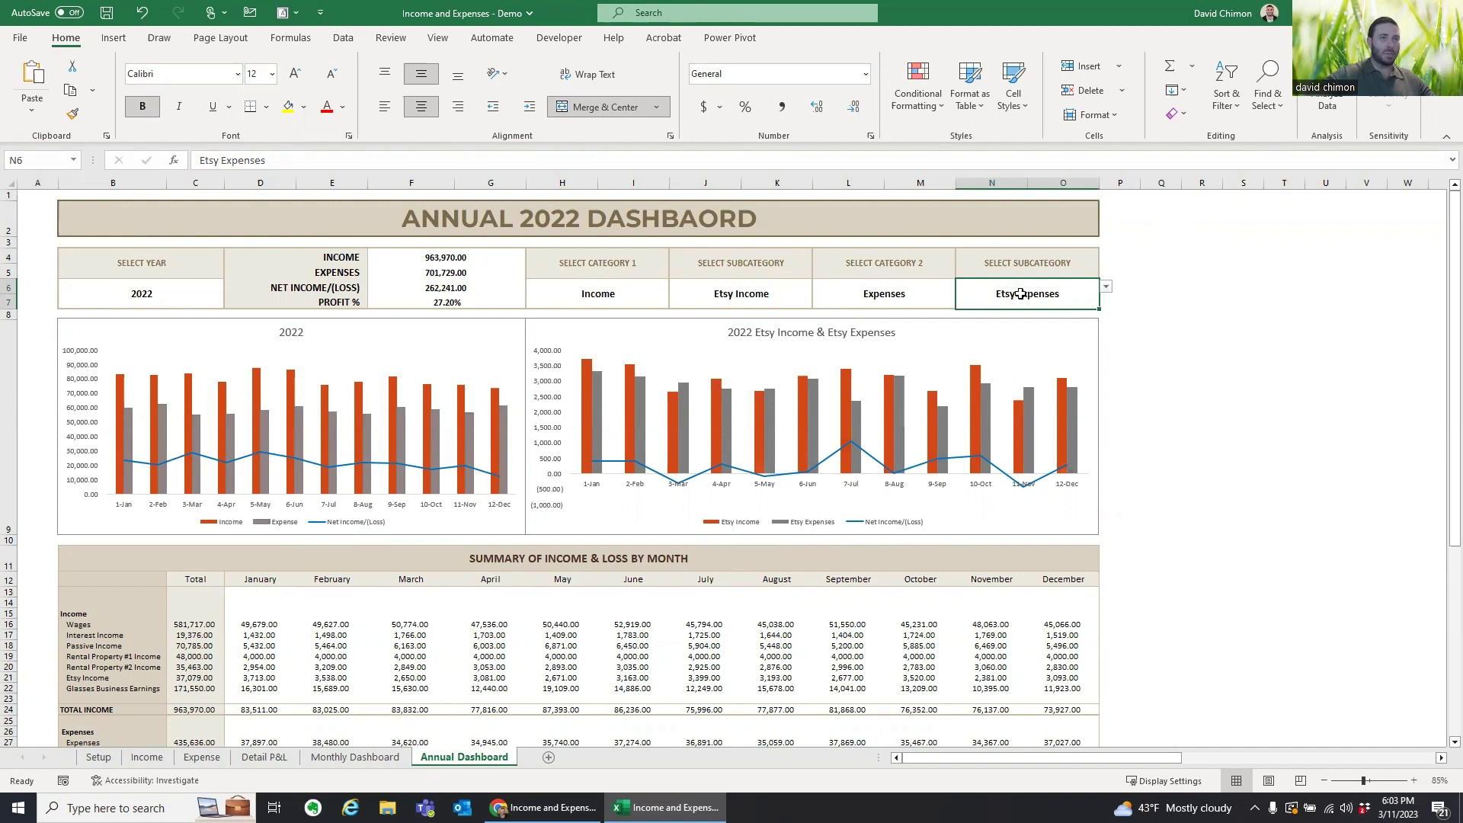
Step: Set the first subcategory to Rental Property #1 Income and the second subcategory to Rental Property #1 Expenses
left_click(744, 298)
left_click(819, 286)
left_click(762, 323)
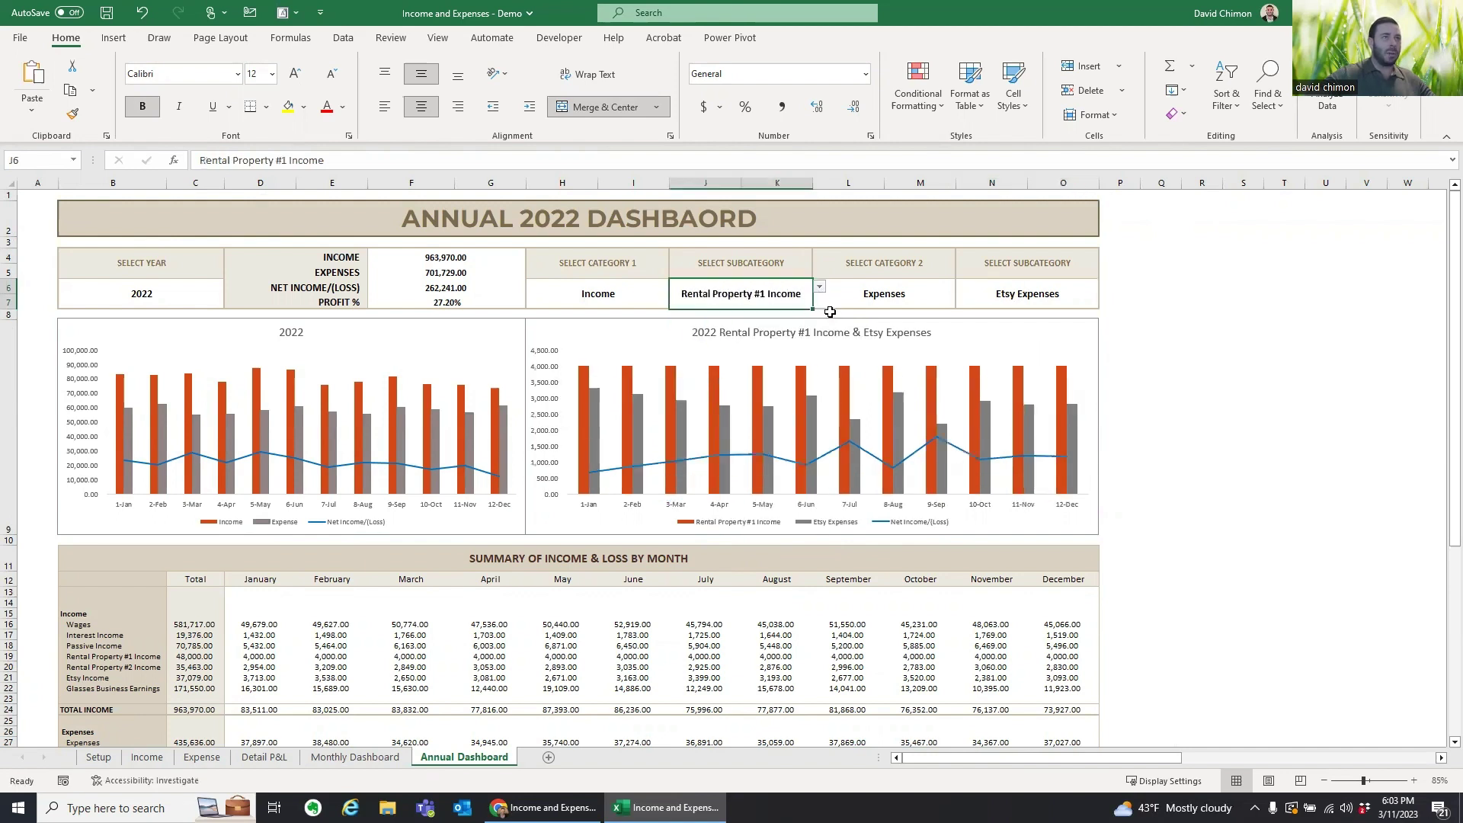
left_click(1015, 303)
left_click(1106, 287)
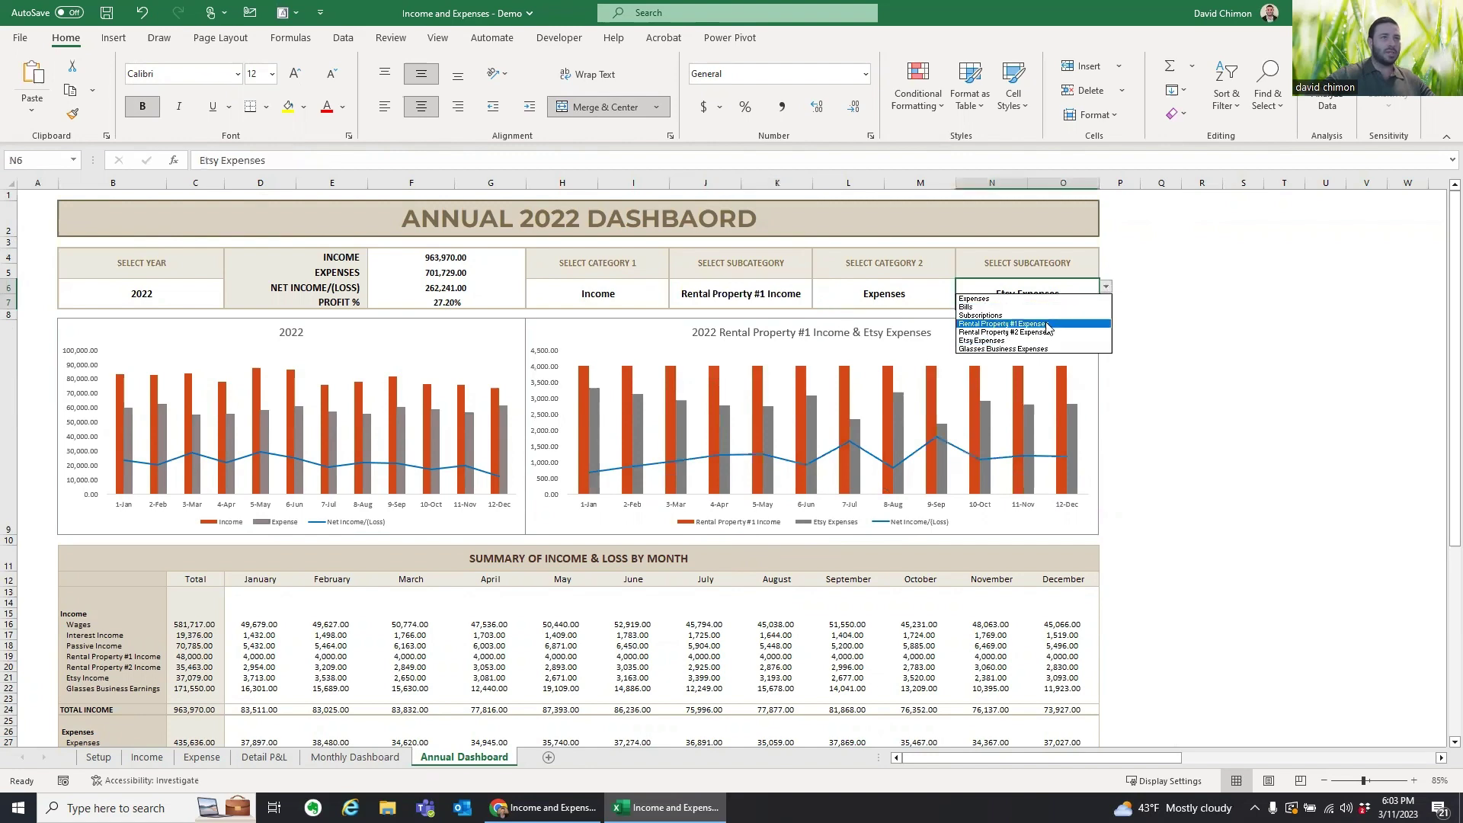
left_click(1021, 324)
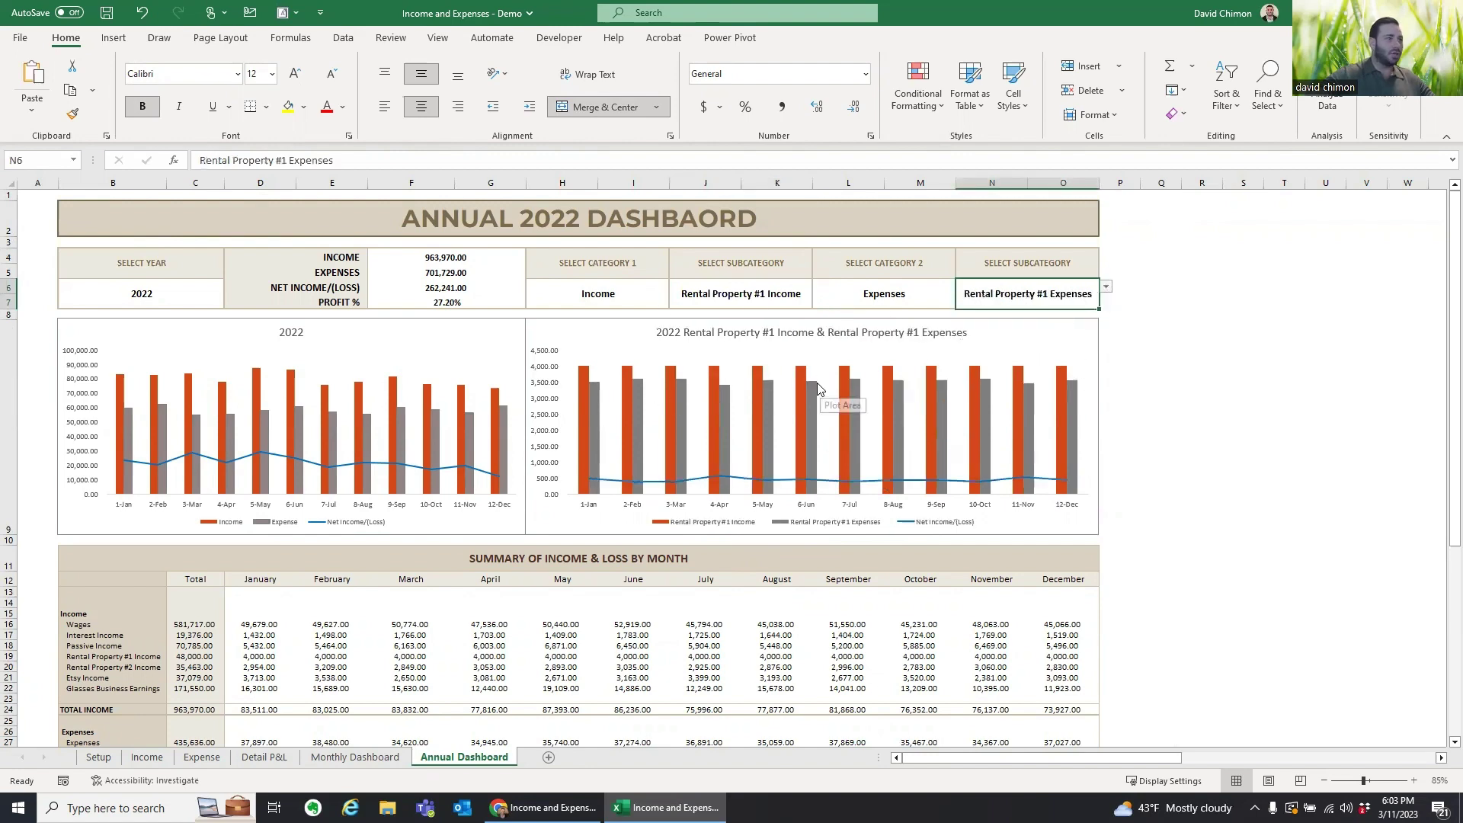
Step: Widen columns D and E so the Rental Property #1 headings in the comparison table below the monthly summary fit
scroll(806, 382, "down", 2)
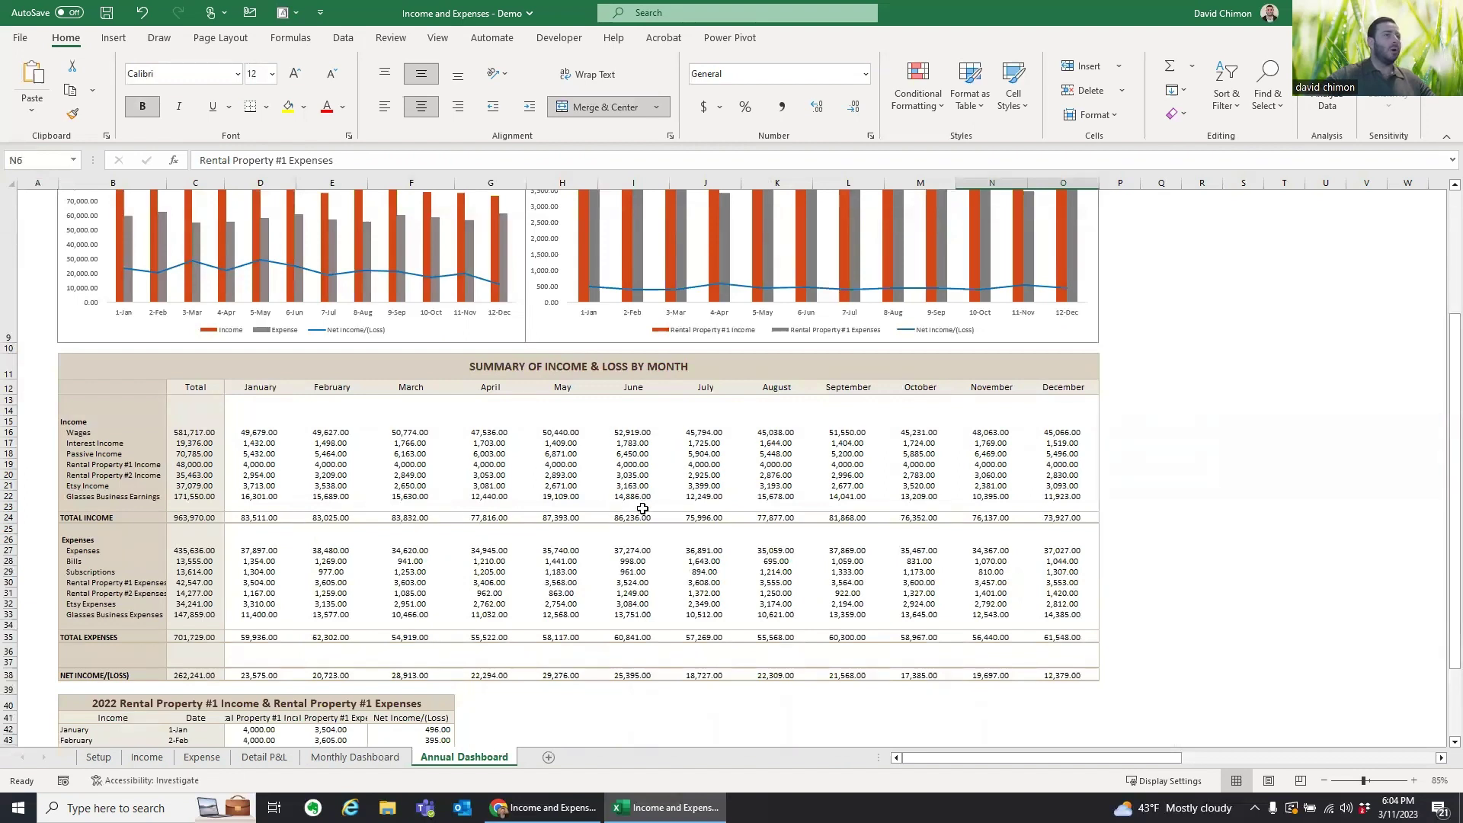
scroll(787, 518, "down", 1)
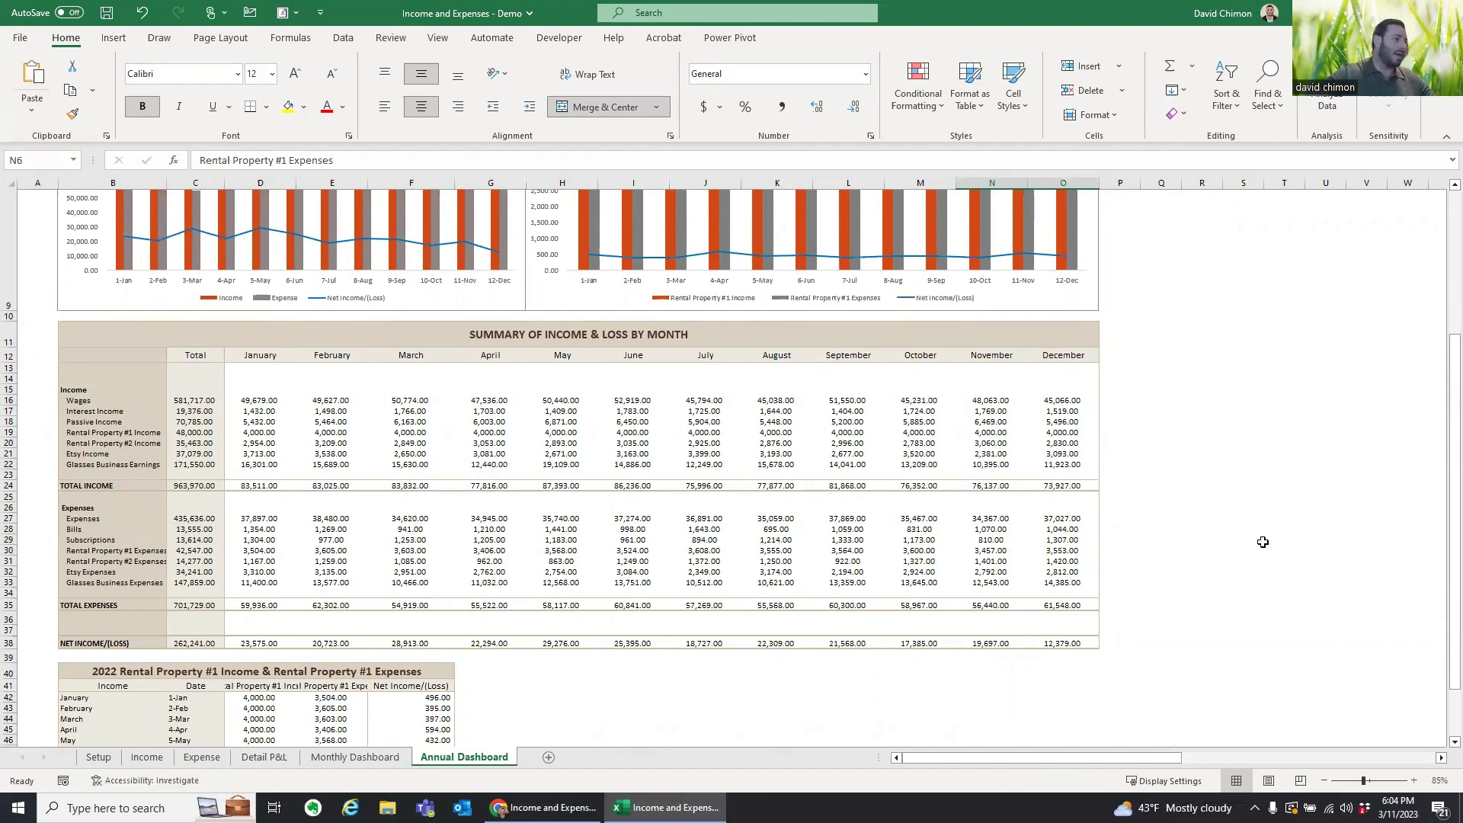
scroll(564, 598, "down", 3)
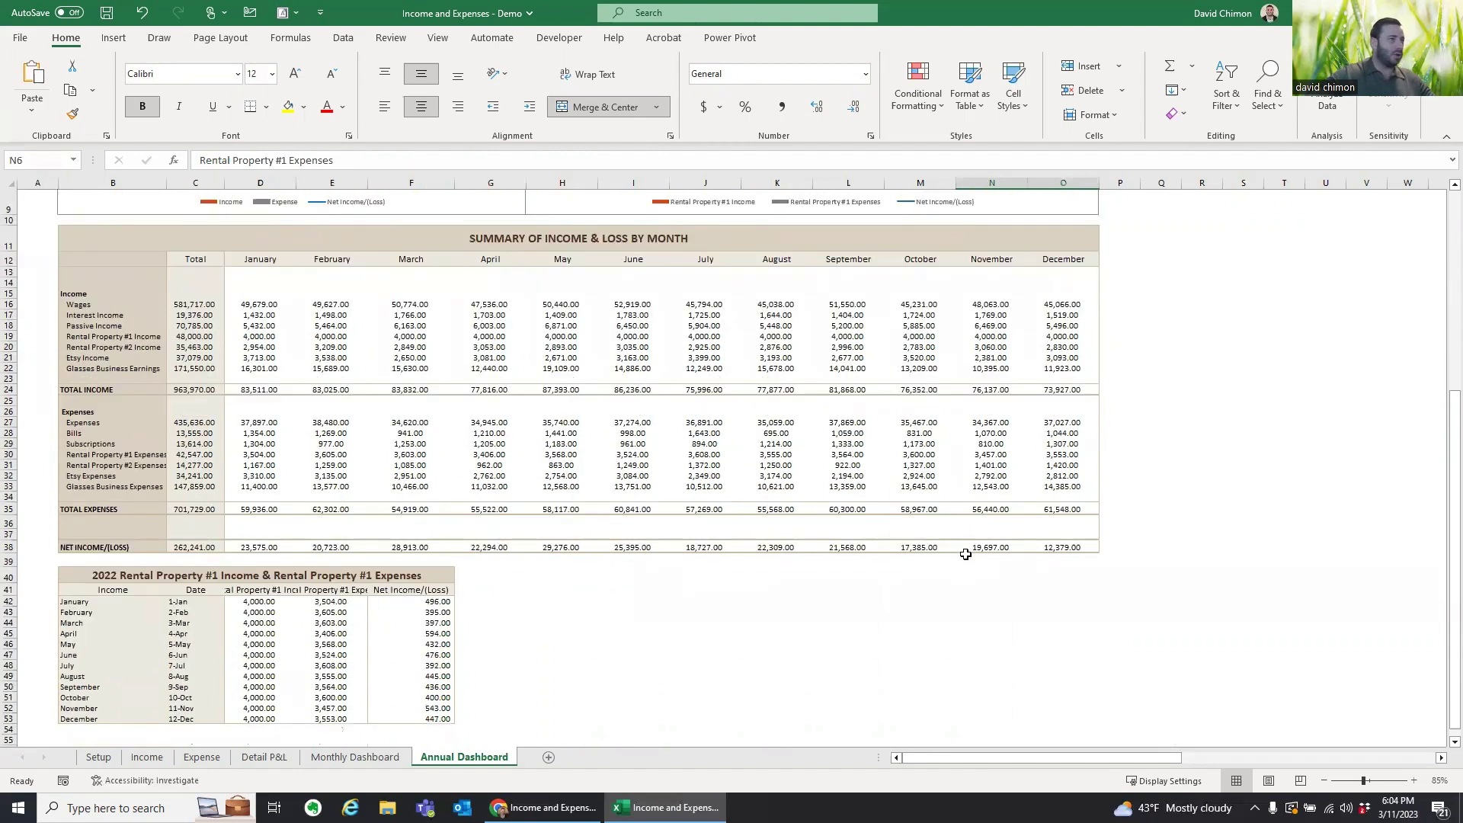
scroll(341, 622, "down", 1)
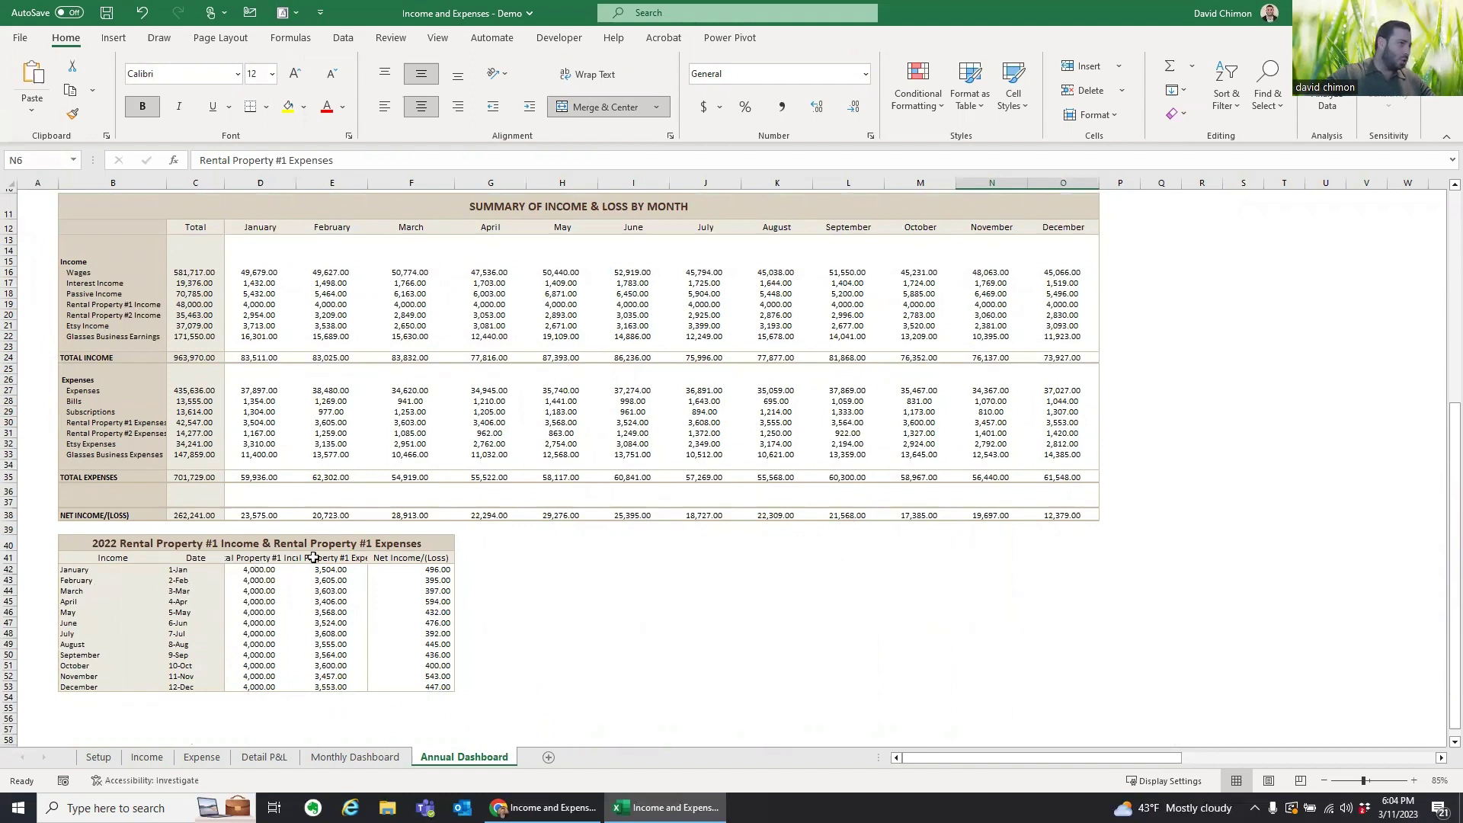
left_click_drag(295, 183, 467, 183)
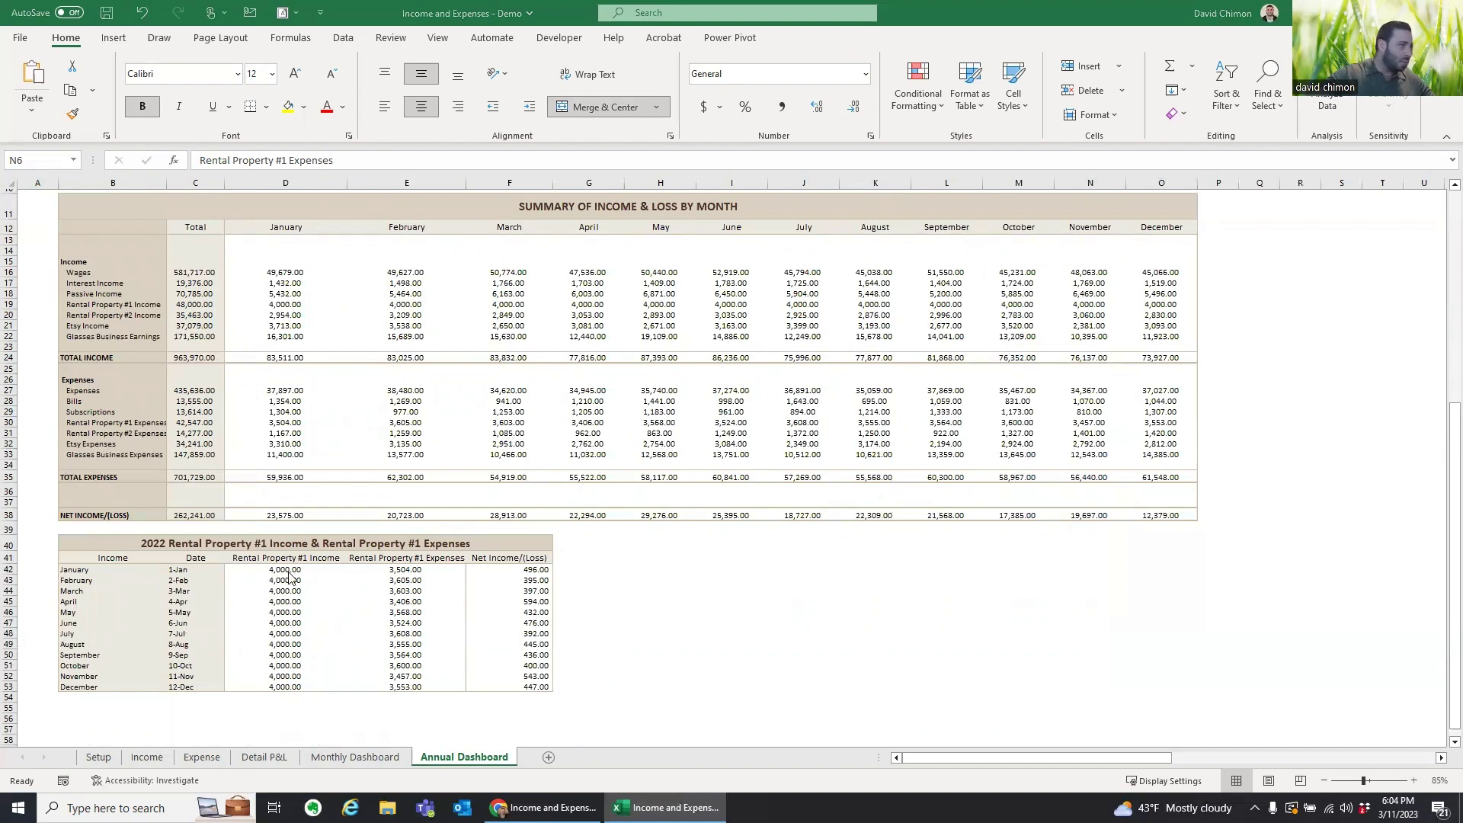
Step: Examine the Rental Property #1 comparison chart against its source table, highlighting the monthly expenses in E42:E51
scroll(403, 577, "up", 5)
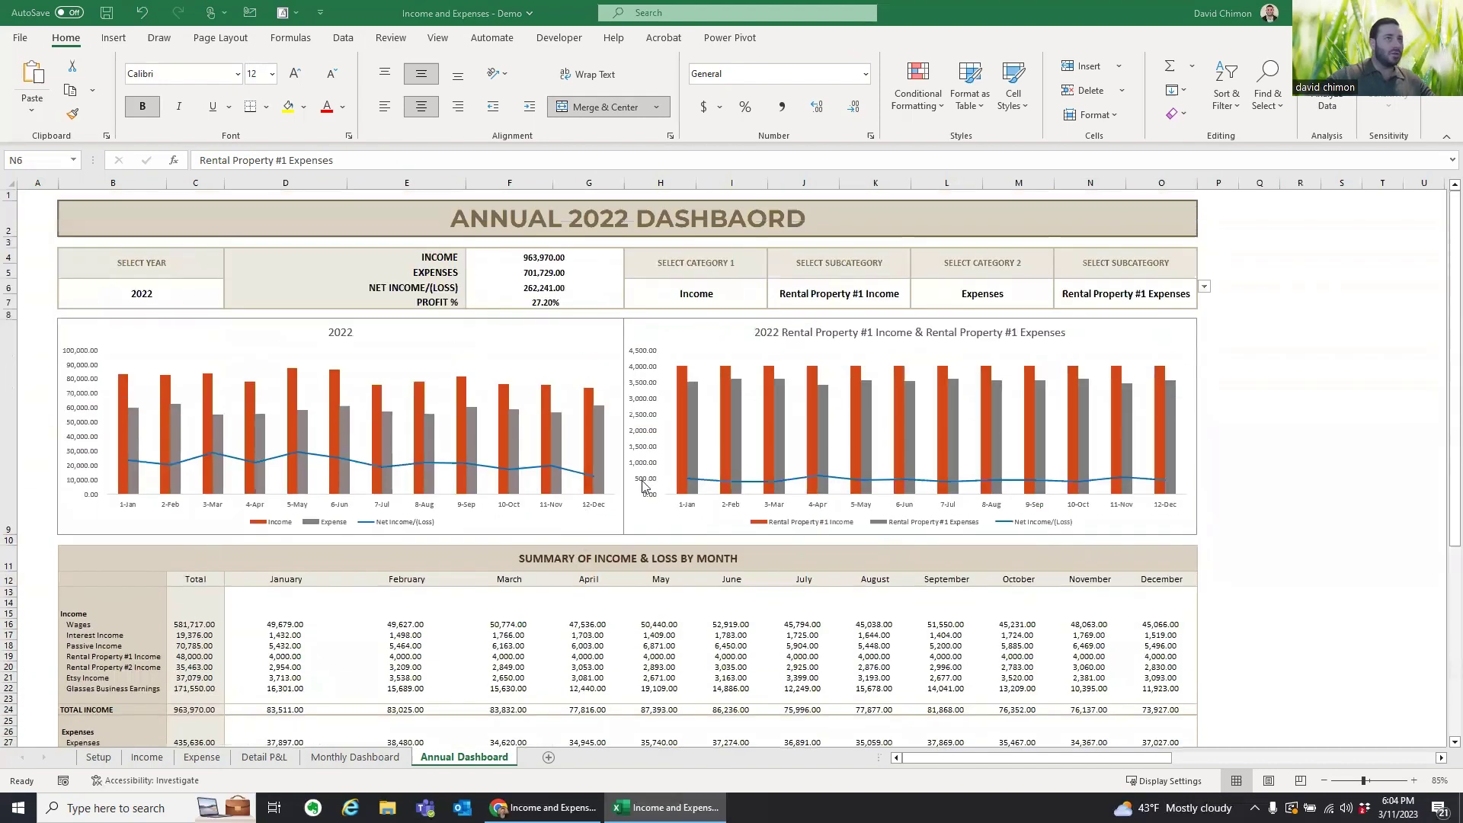
scroll(351, 519, "down", 6)
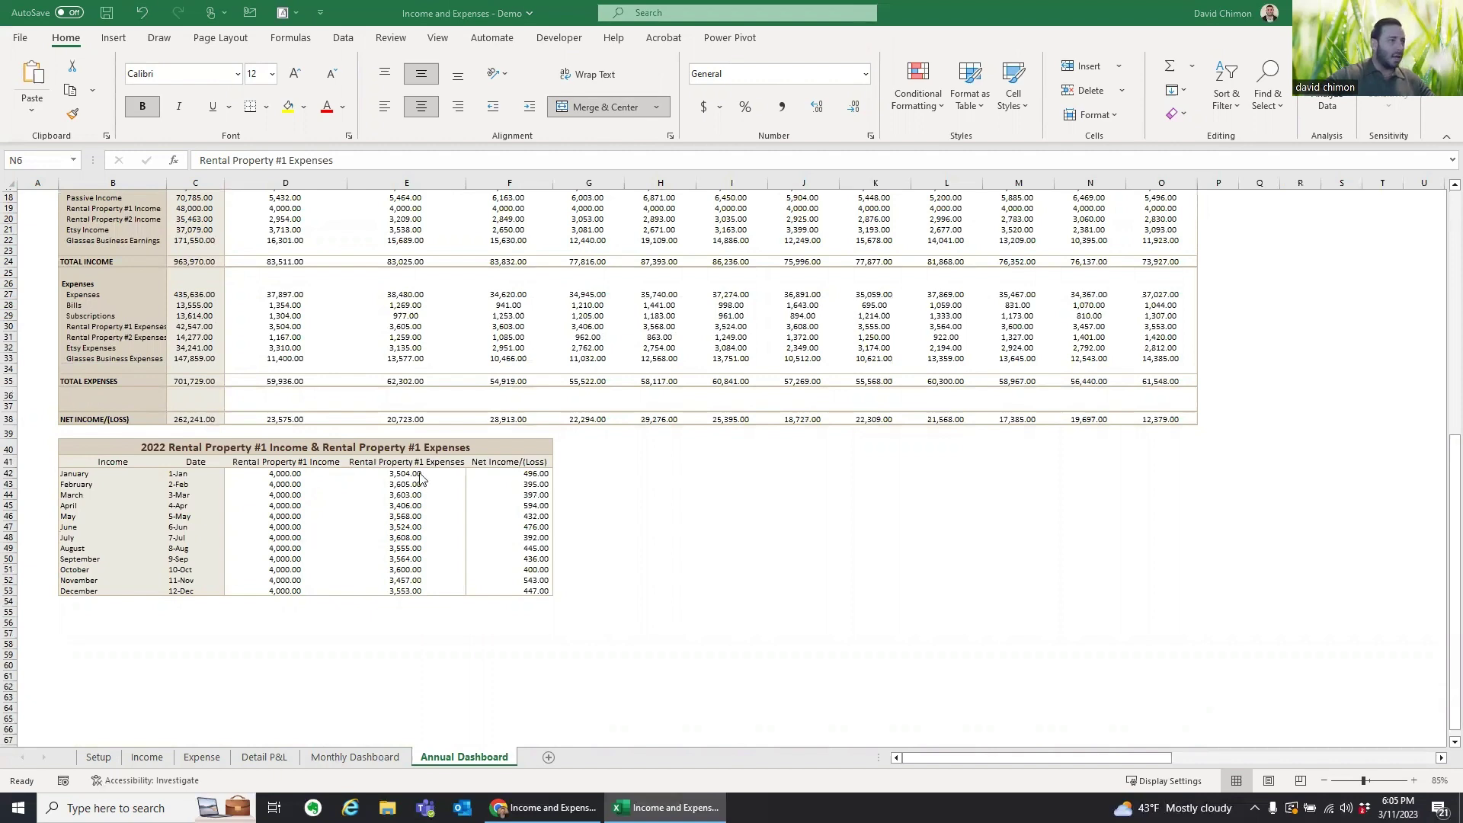
left_click_drag(433, 475, 433, 565)
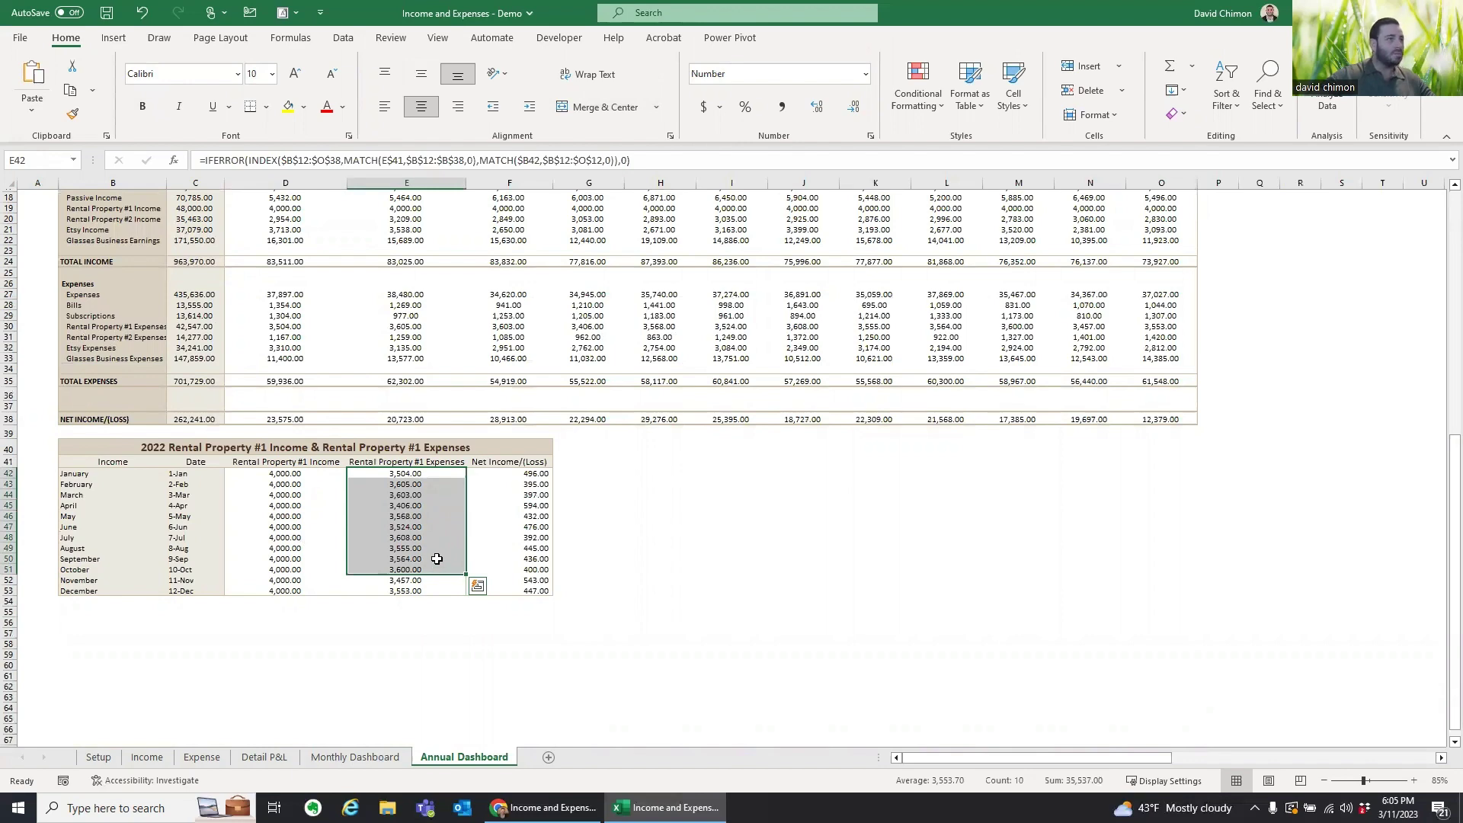
scroll(437, 558, "up", 6)
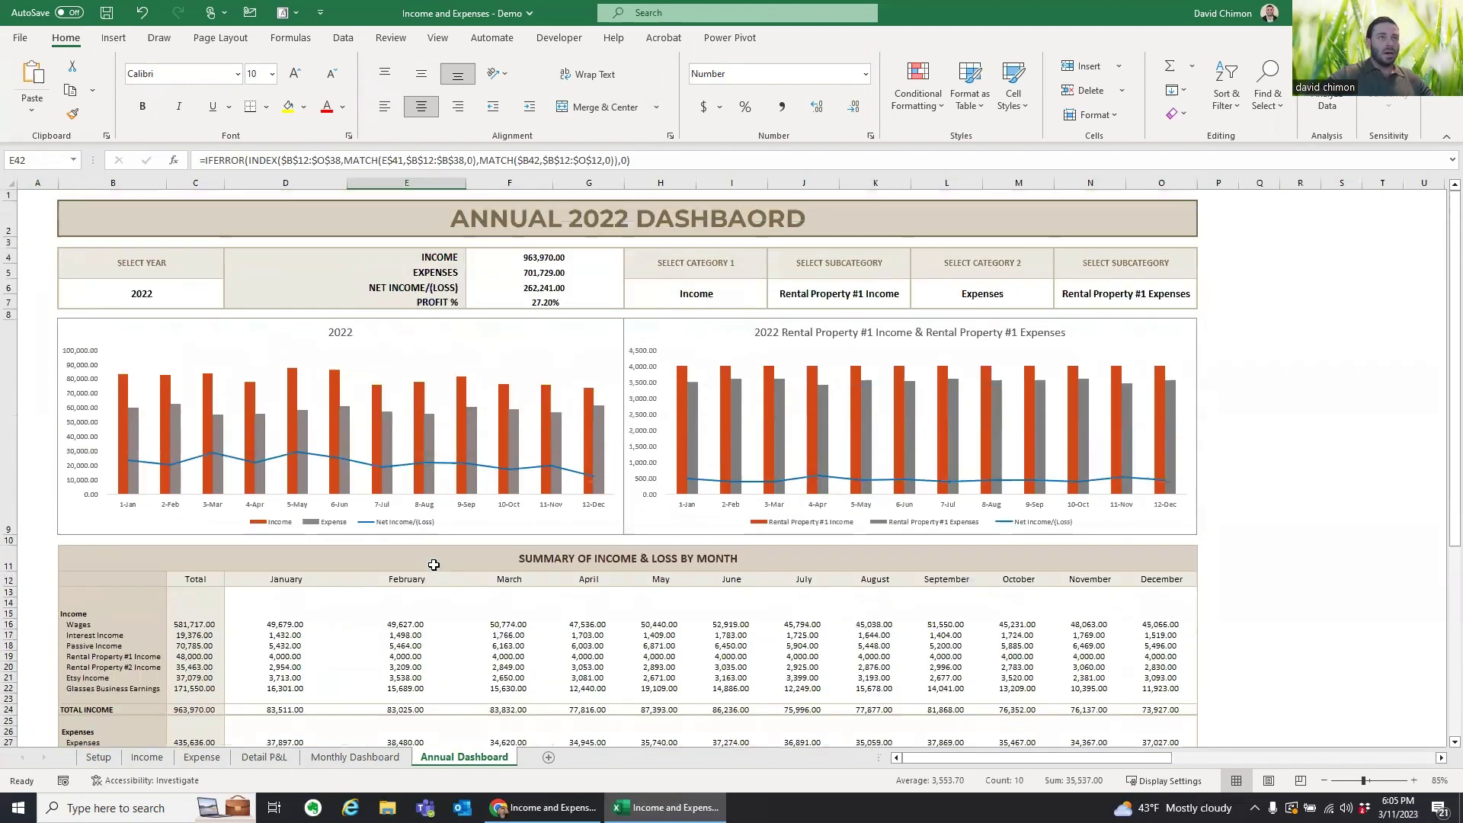
scroll(434, 565, "down", 1)
scroll(449, 553, "up", 1)
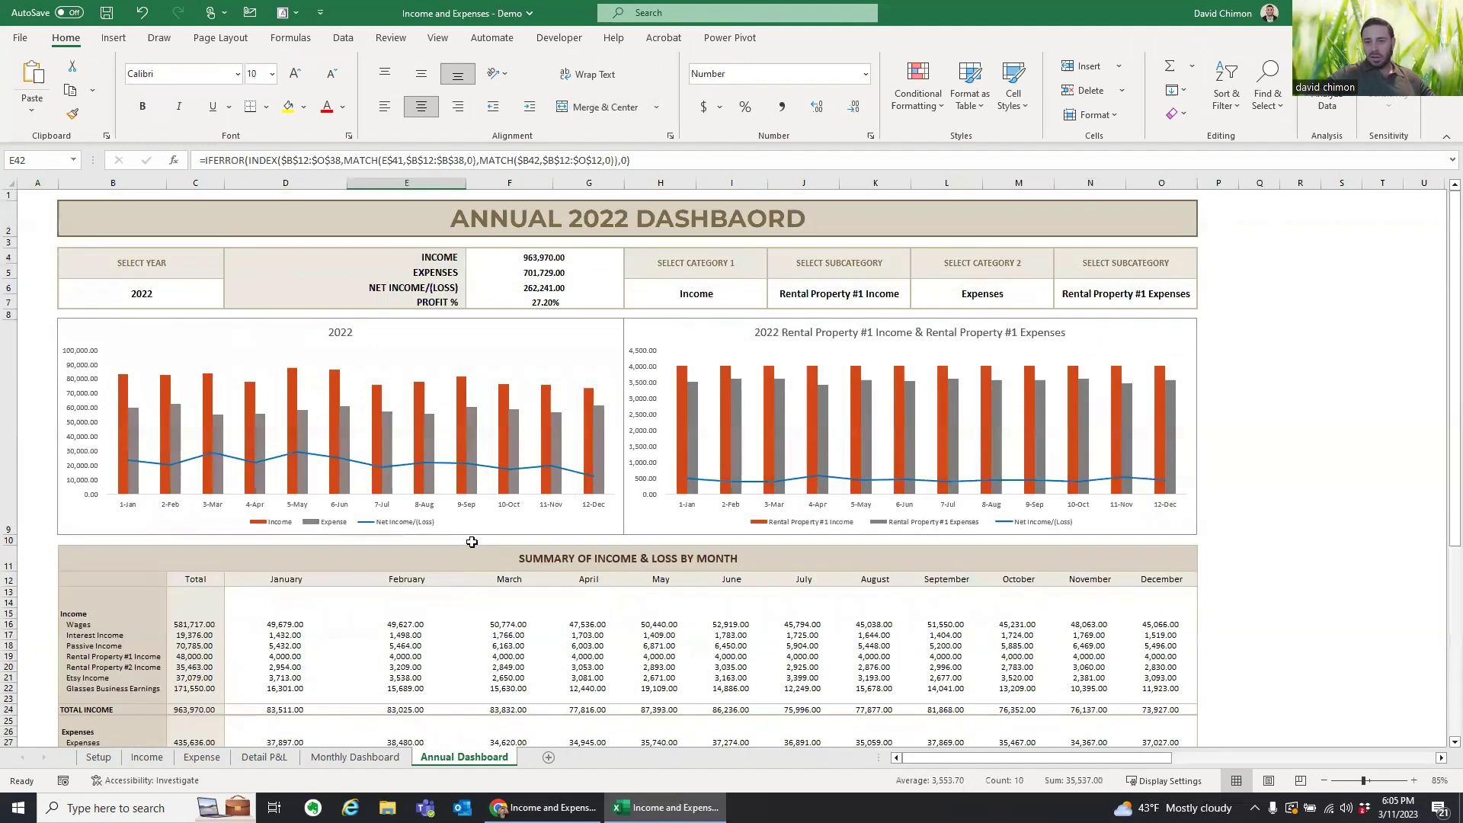